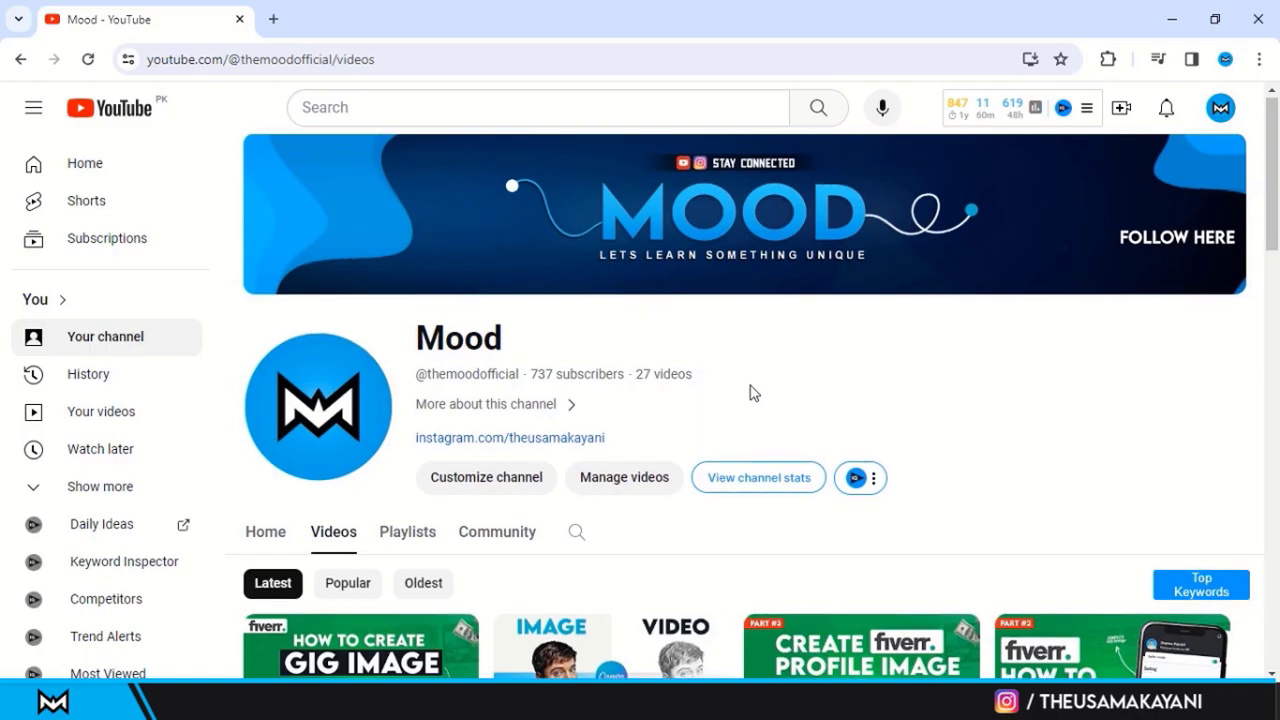
Open the reference image maxresdefault (4).jpg.
scroll(752, 392, "down", 1)
scroll(752, 393, "down", 2)
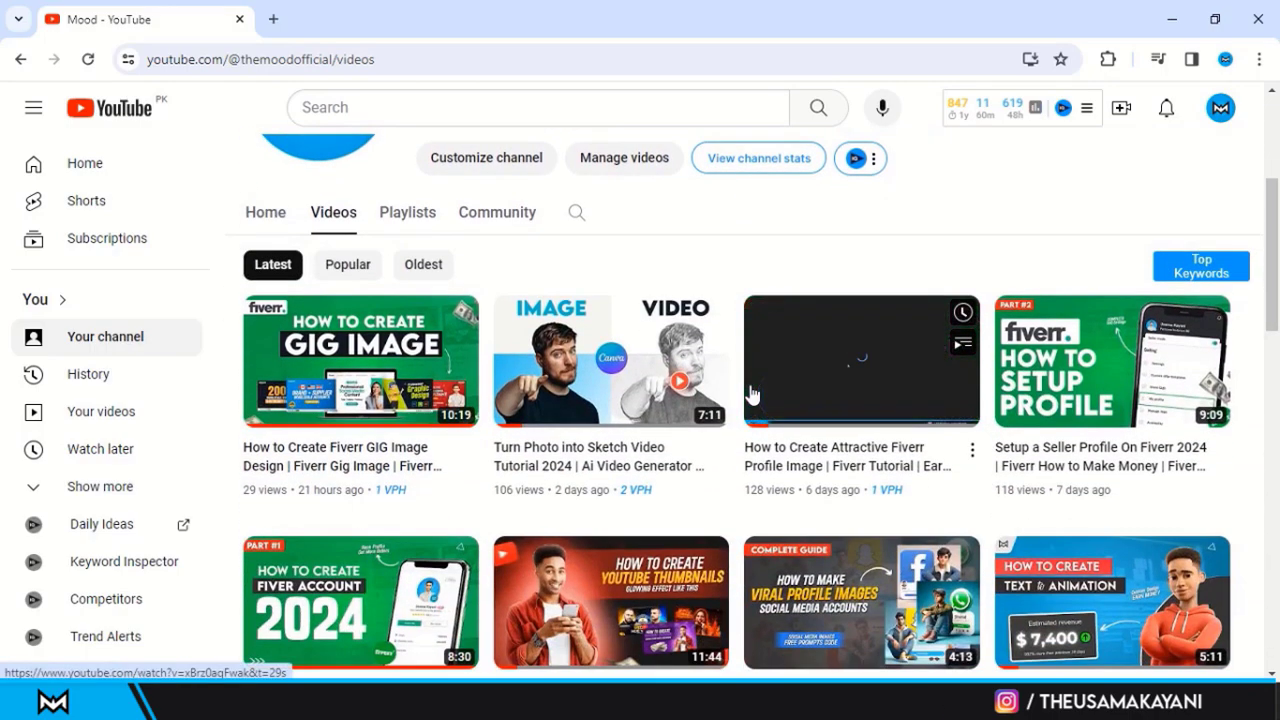
scroll(752, 393, "down", 3)
scroll(754, 393, "up", 6)
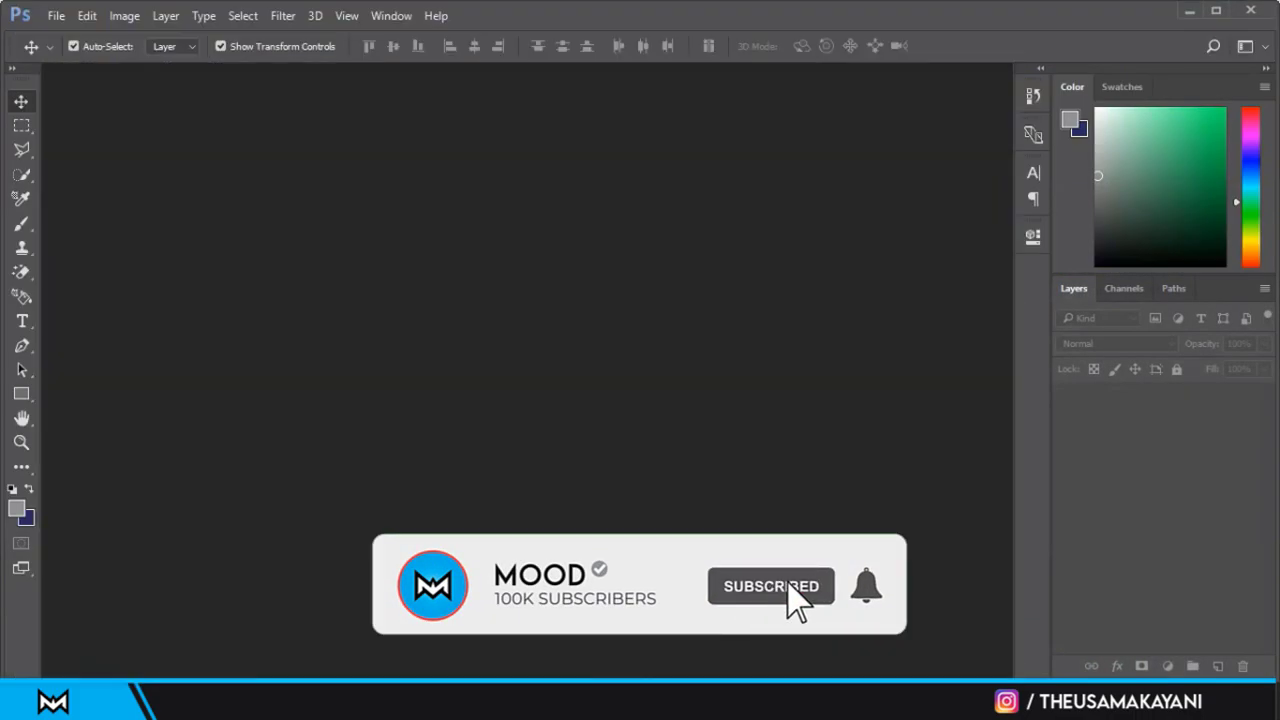
left_click(57, 20)
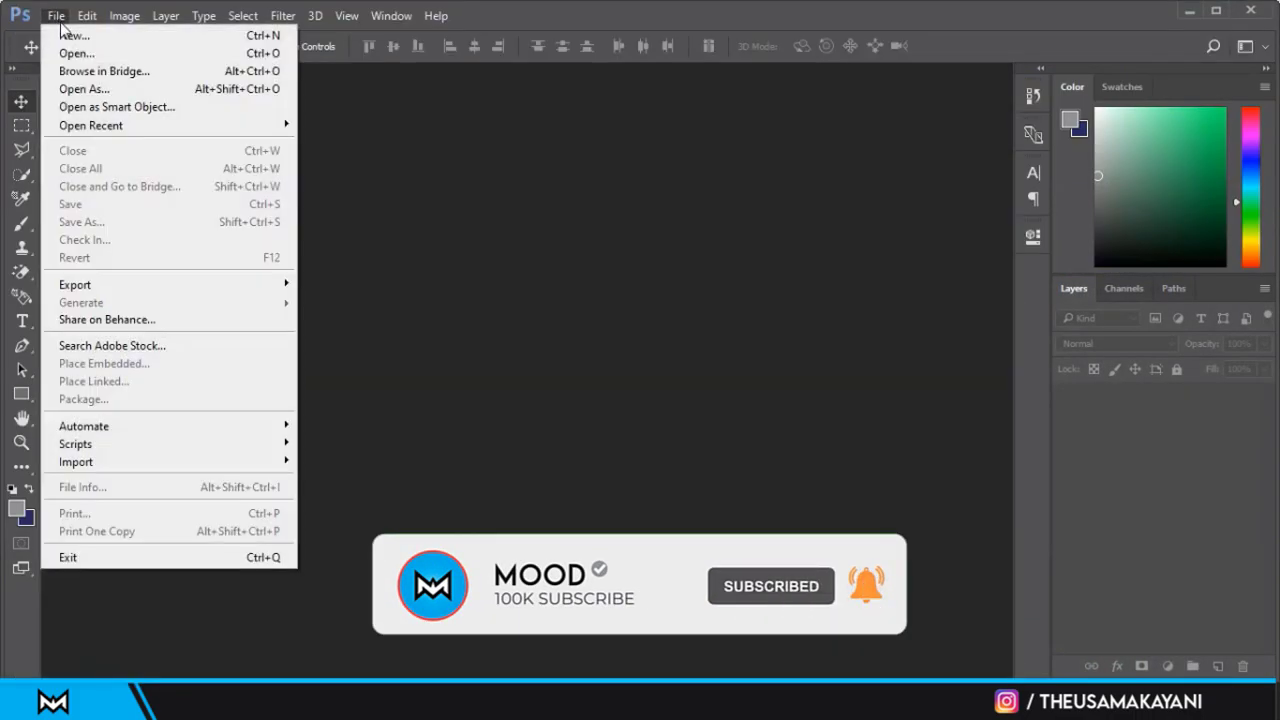
left_click(57, 20)
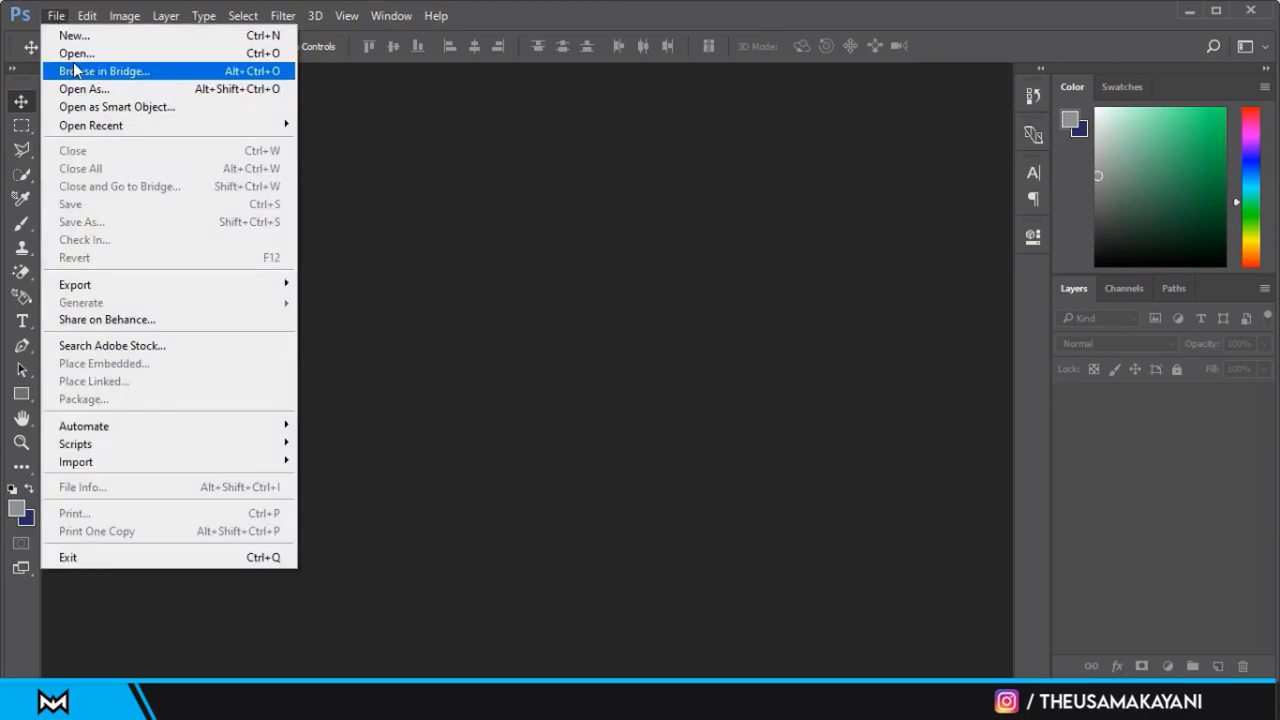
key("Escape")
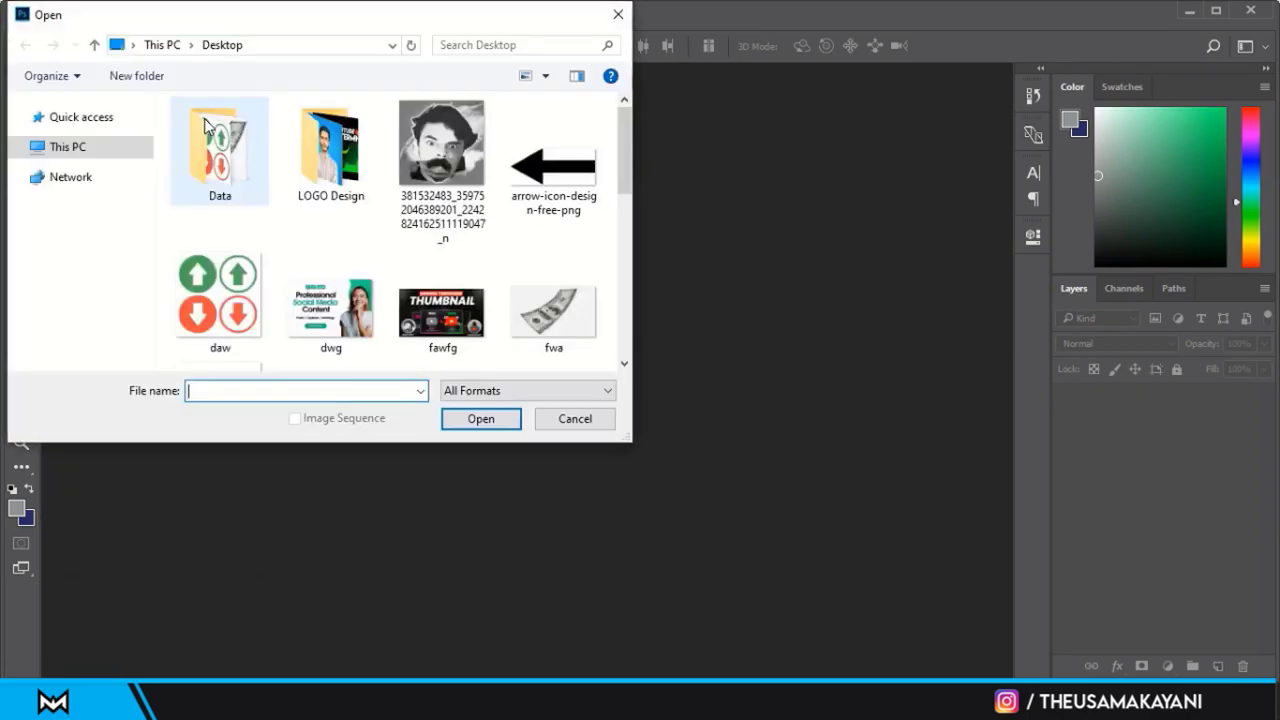
scroll(225, 210, "down", 2)
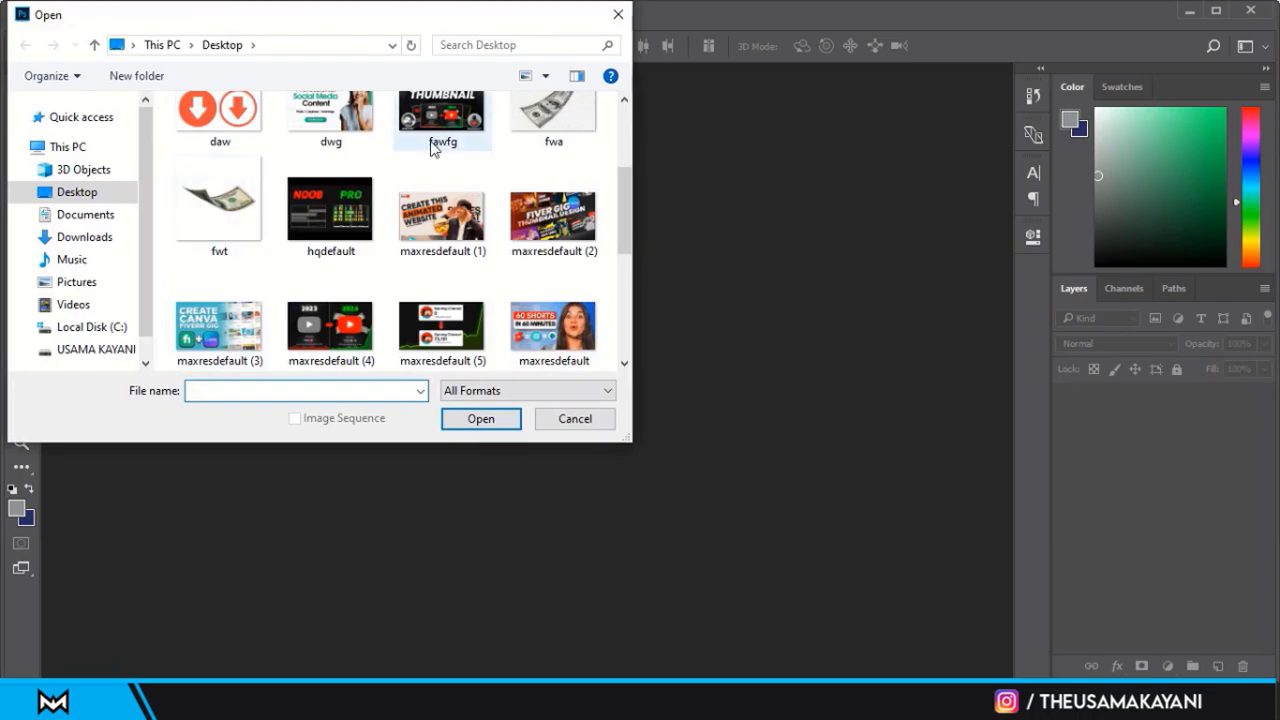
left_click(330, 325)
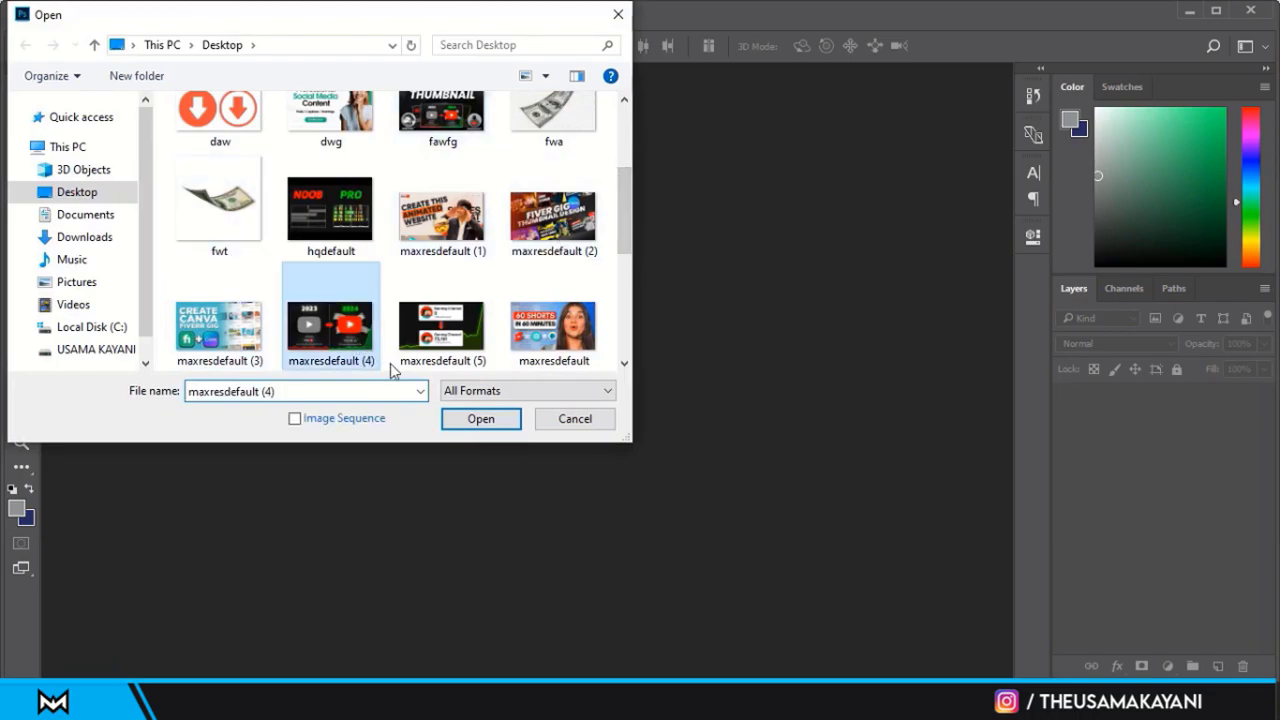
left_click(470, 419)
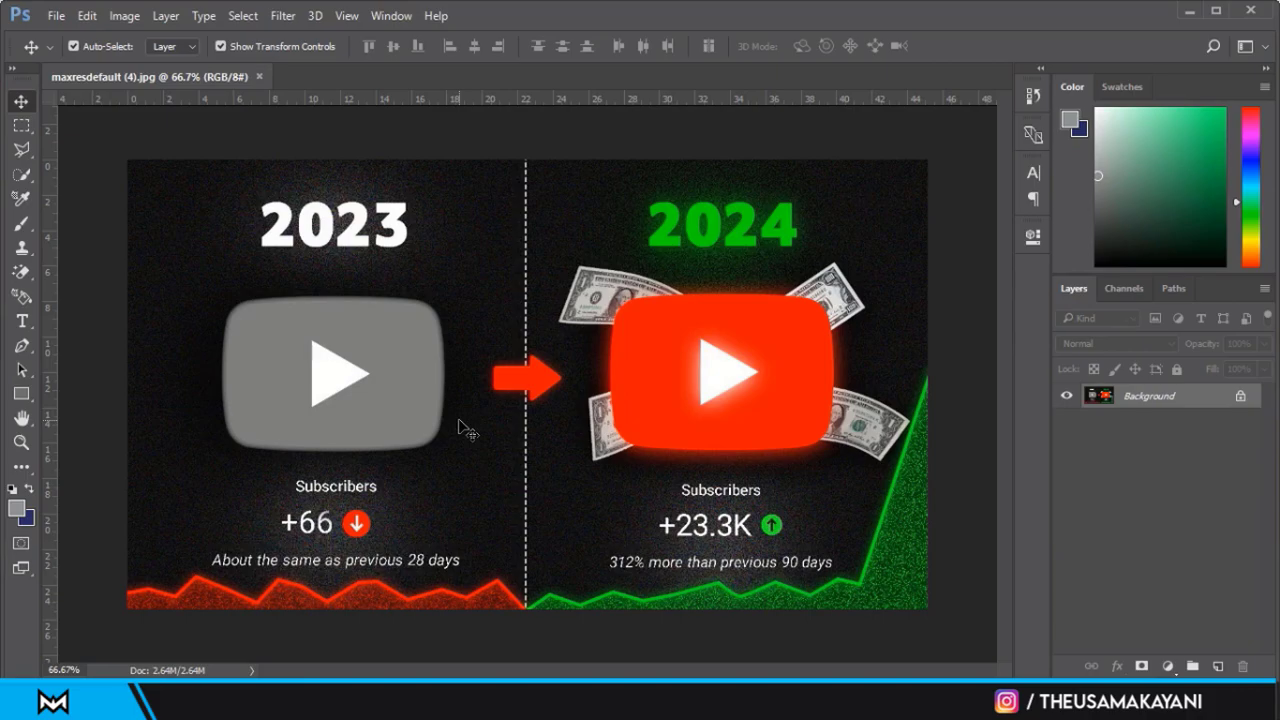
Create a new blank white 1280×720 px document, Untitled-1.
left_click(57, 15)
left_click(72, 38)
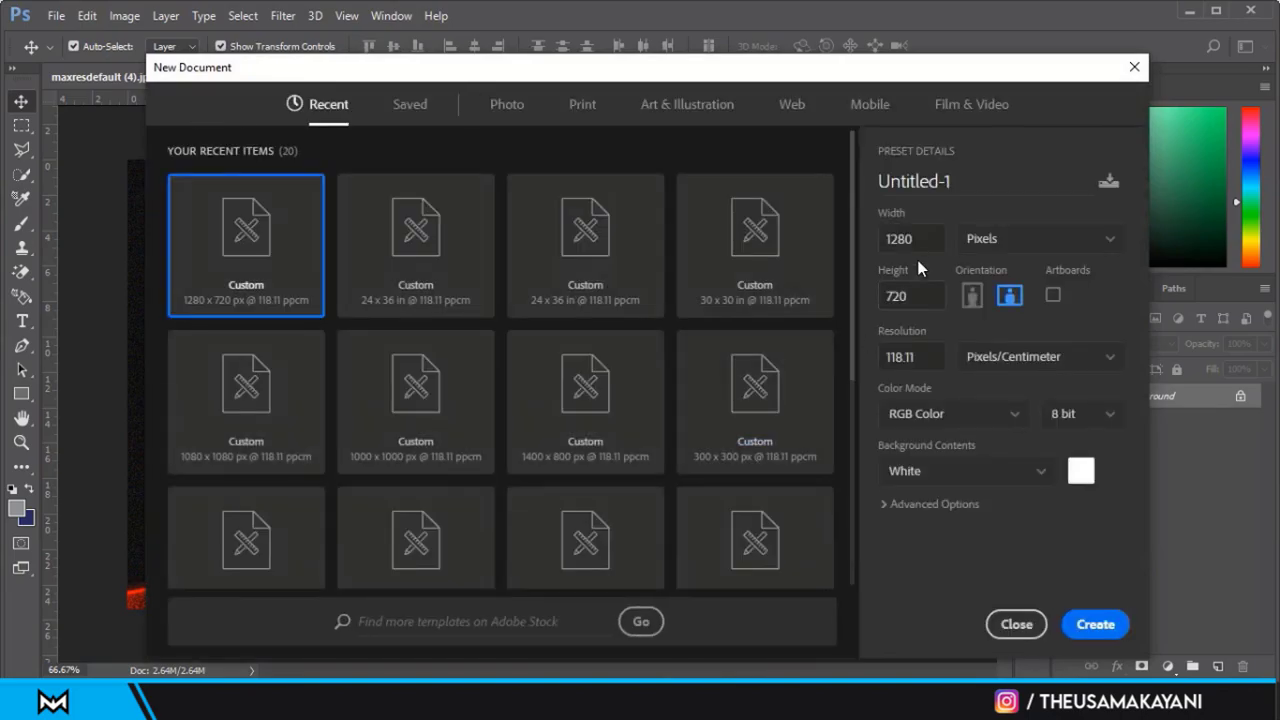
left_click(1108, 628)
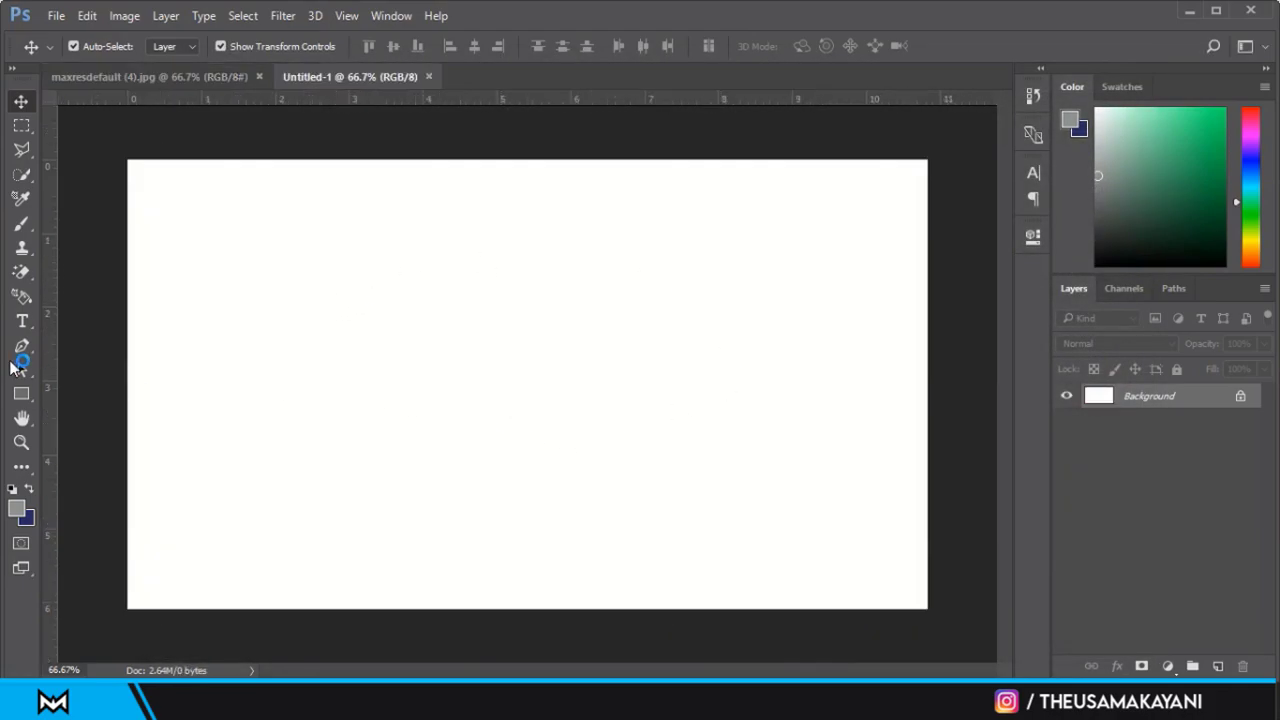
Draw a black rectangle shape covering the whole 1280×720 canvas.
left_click(21, 393)
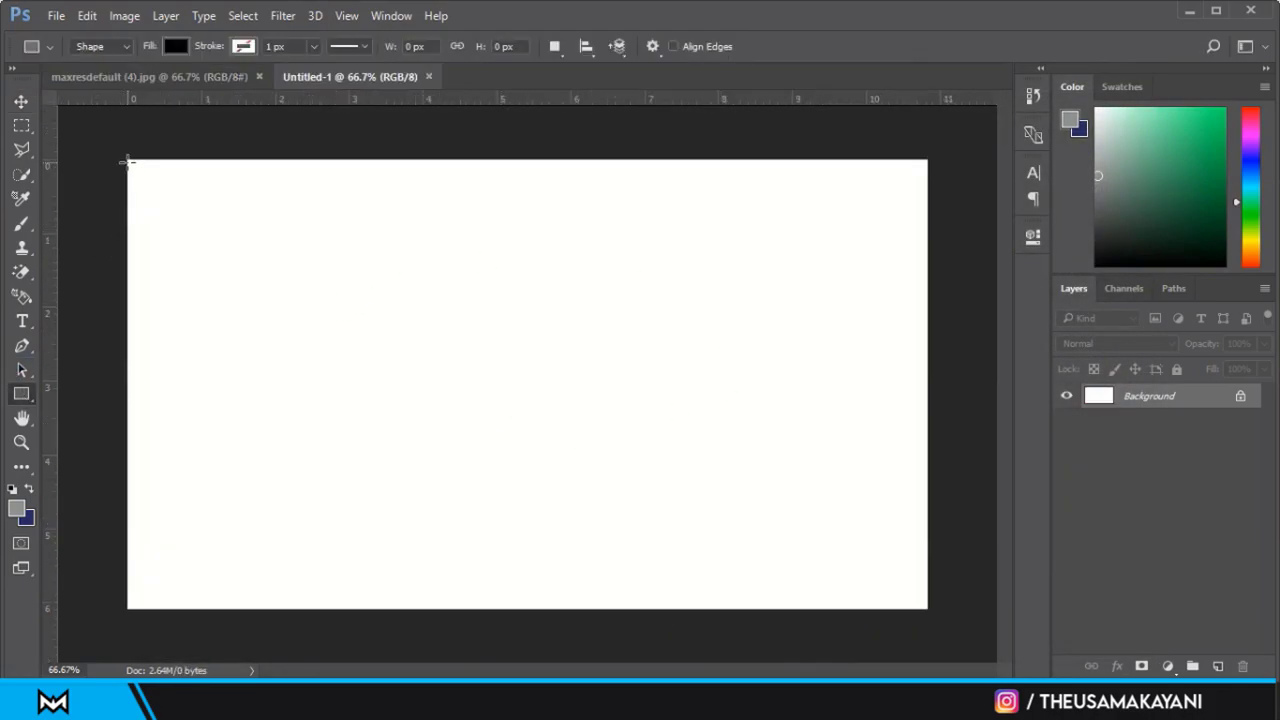
left_click_drag(127, 157, 927, 607)
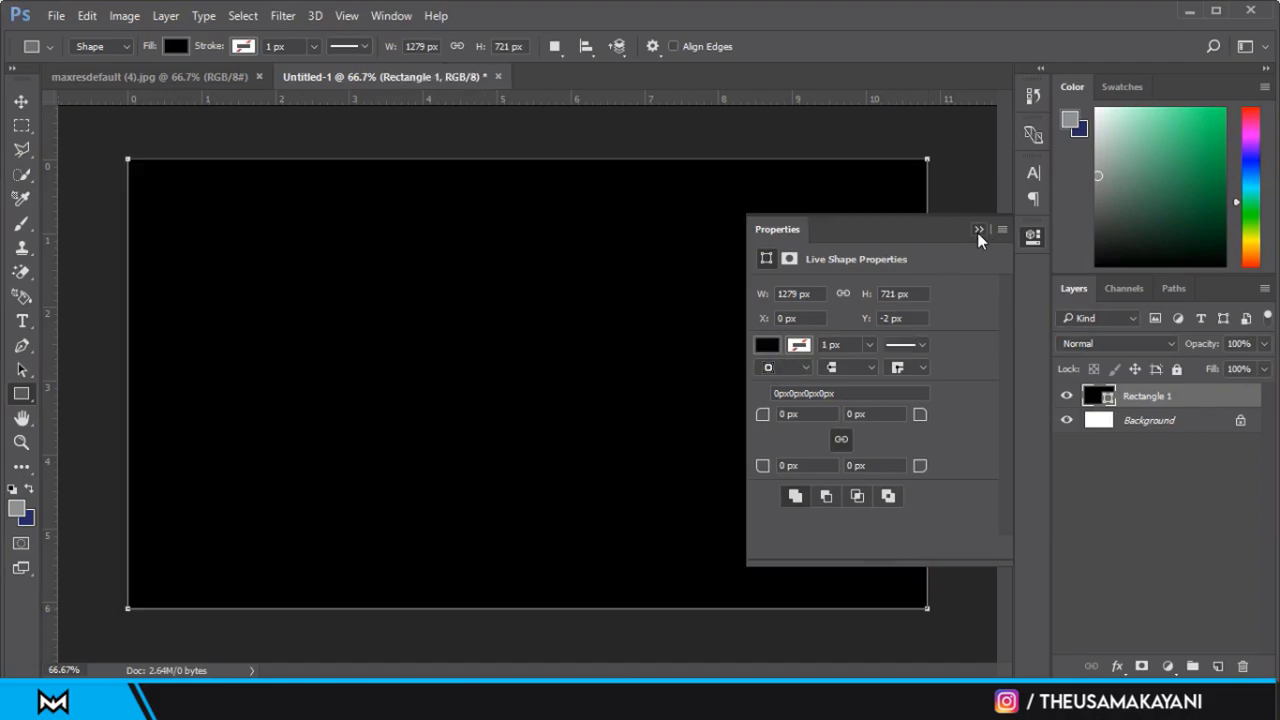
left_click(978, 230)
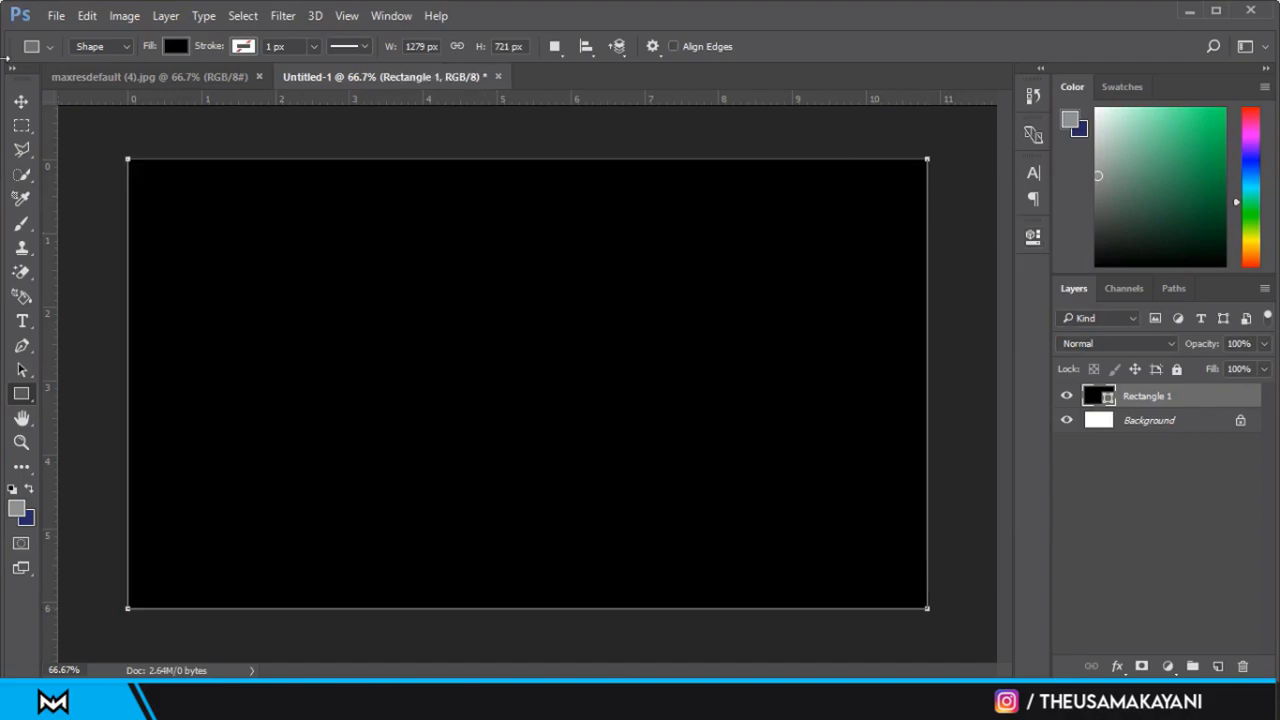
left_click(20, 101)
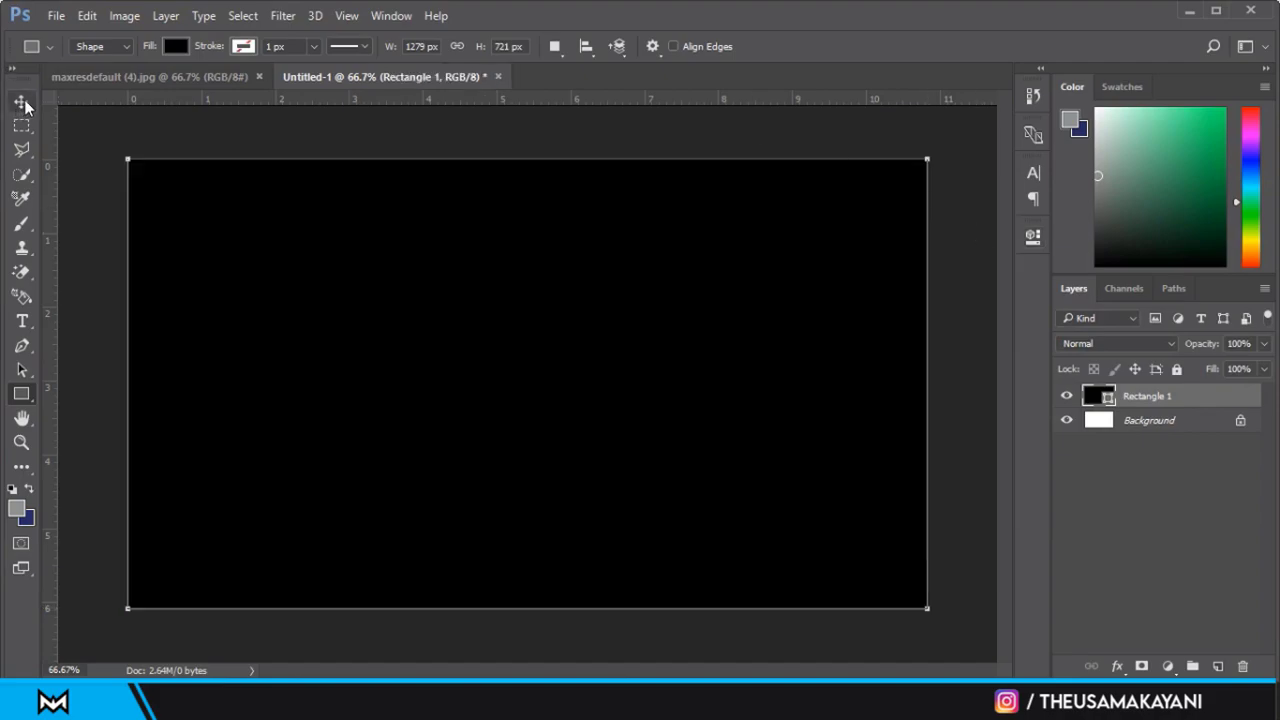
Compare Untitled-1 against the maxresdefault (4) reference thumbnail.
left_click(128, 76)
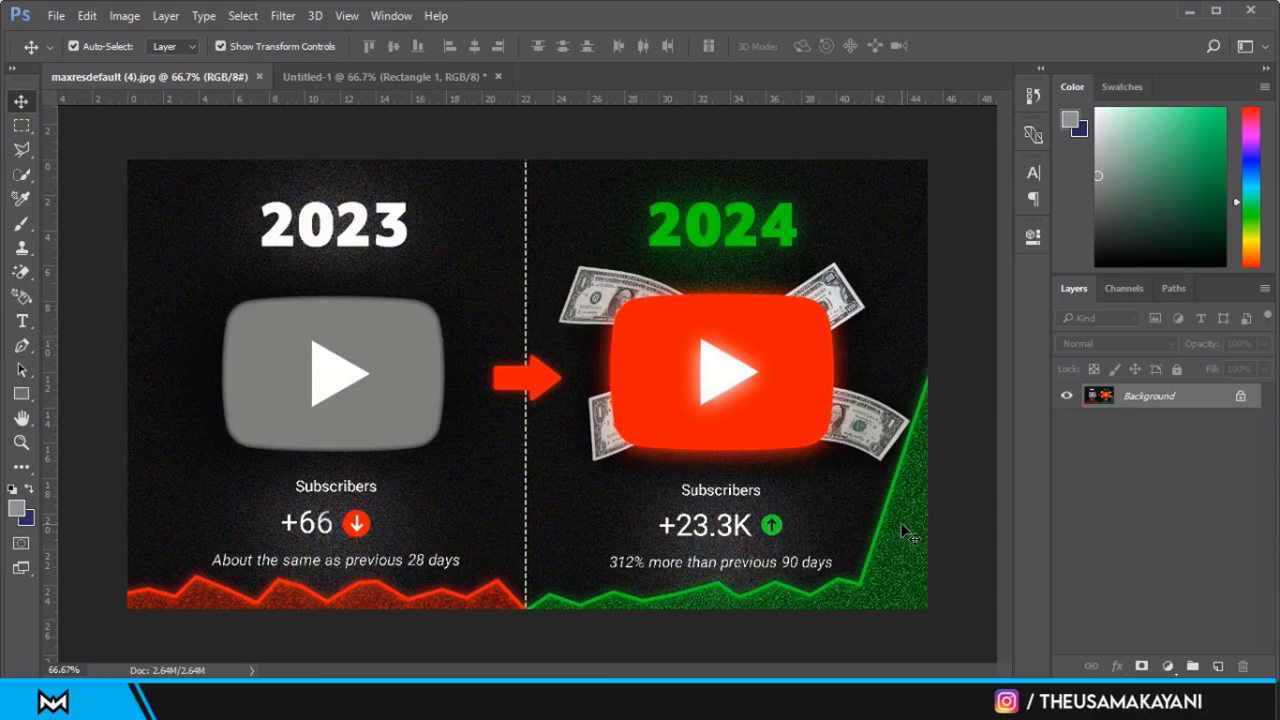
left_click(354, 80)
left_click(203, 77)
left_click(420, 72)
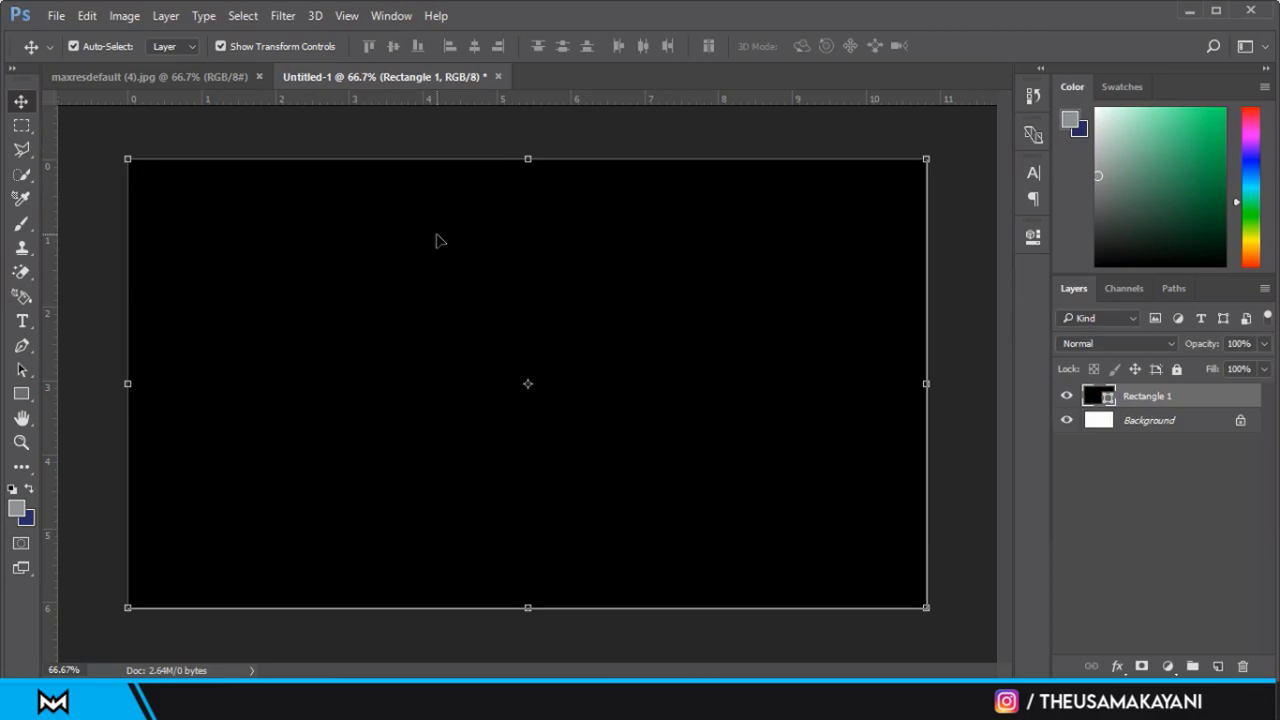
left_click(285, 16)
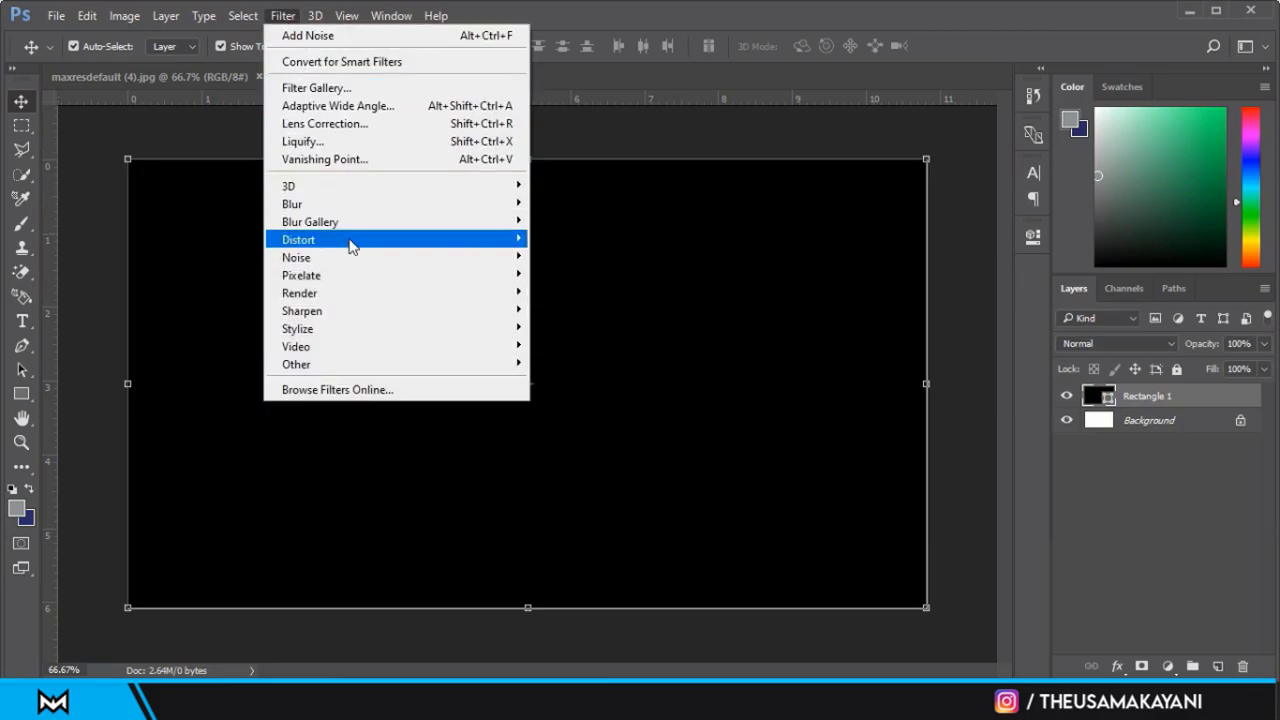
mouse_move(296, 257)
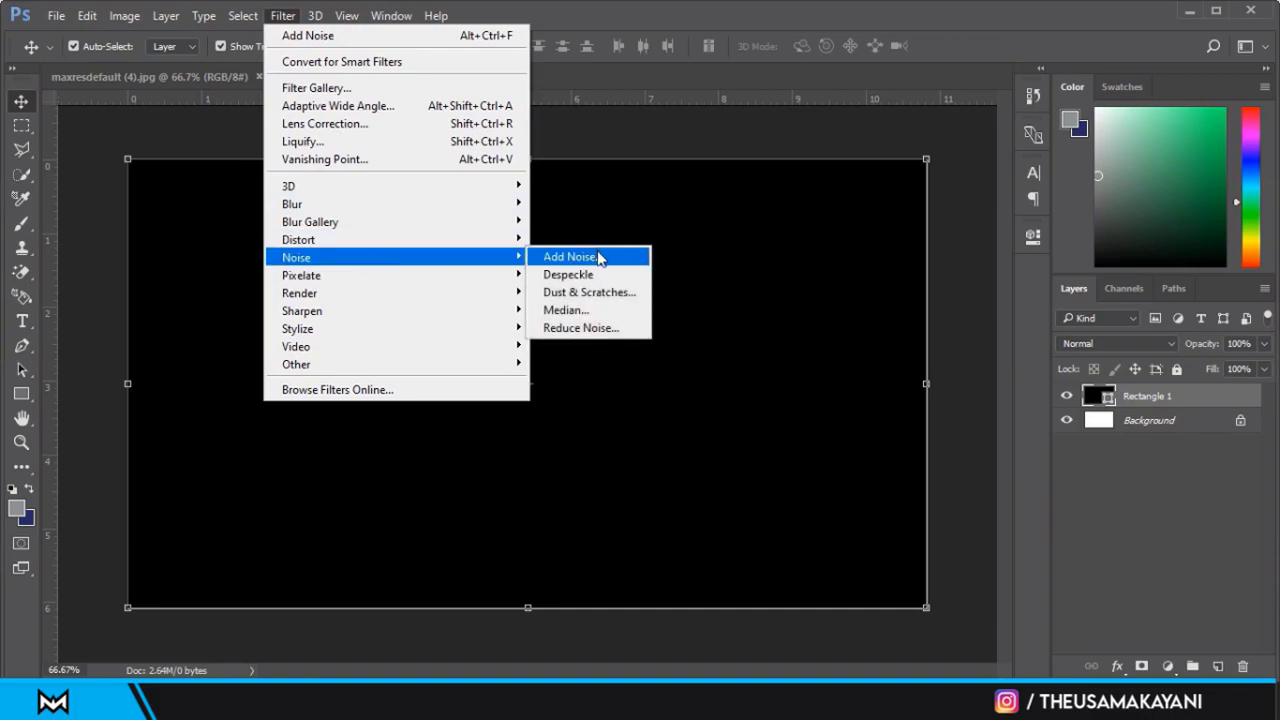
Convert the rectangle to a smart object and add 14.89% Add Noise.
left_click(595, 259)
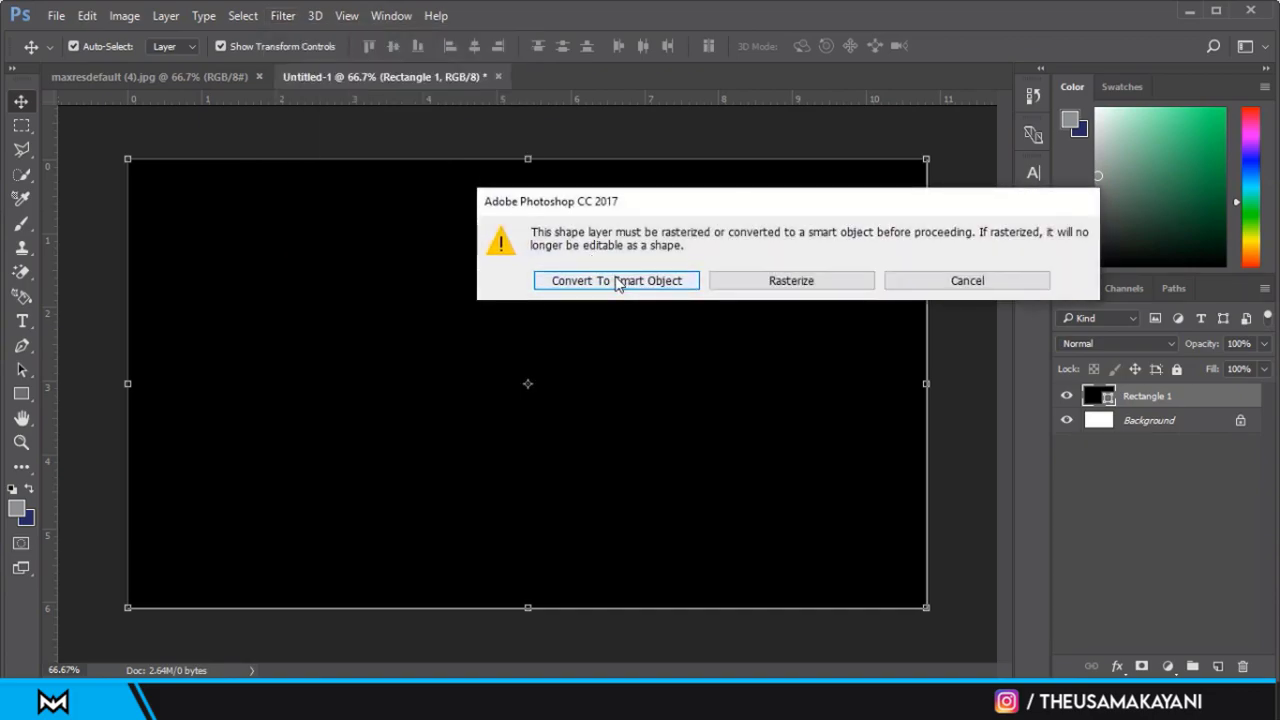
left_click(617, 281)
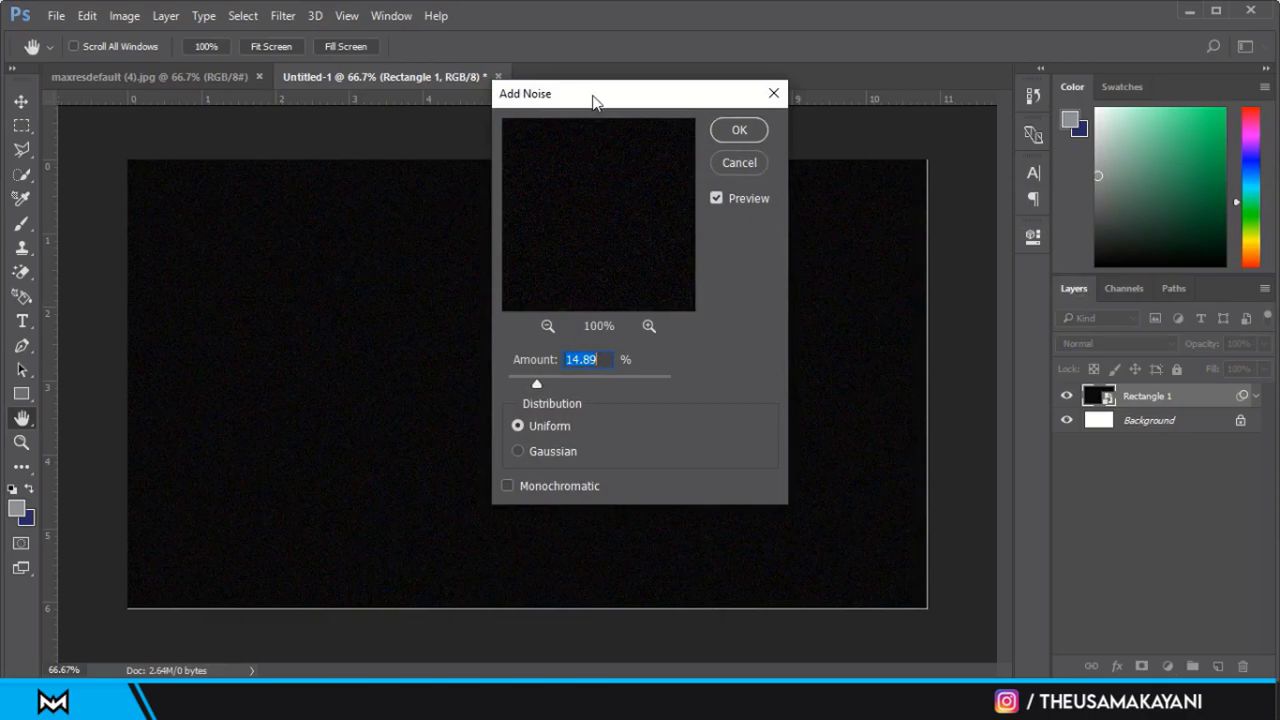
left_click_drag(593, 100, 799, 122)
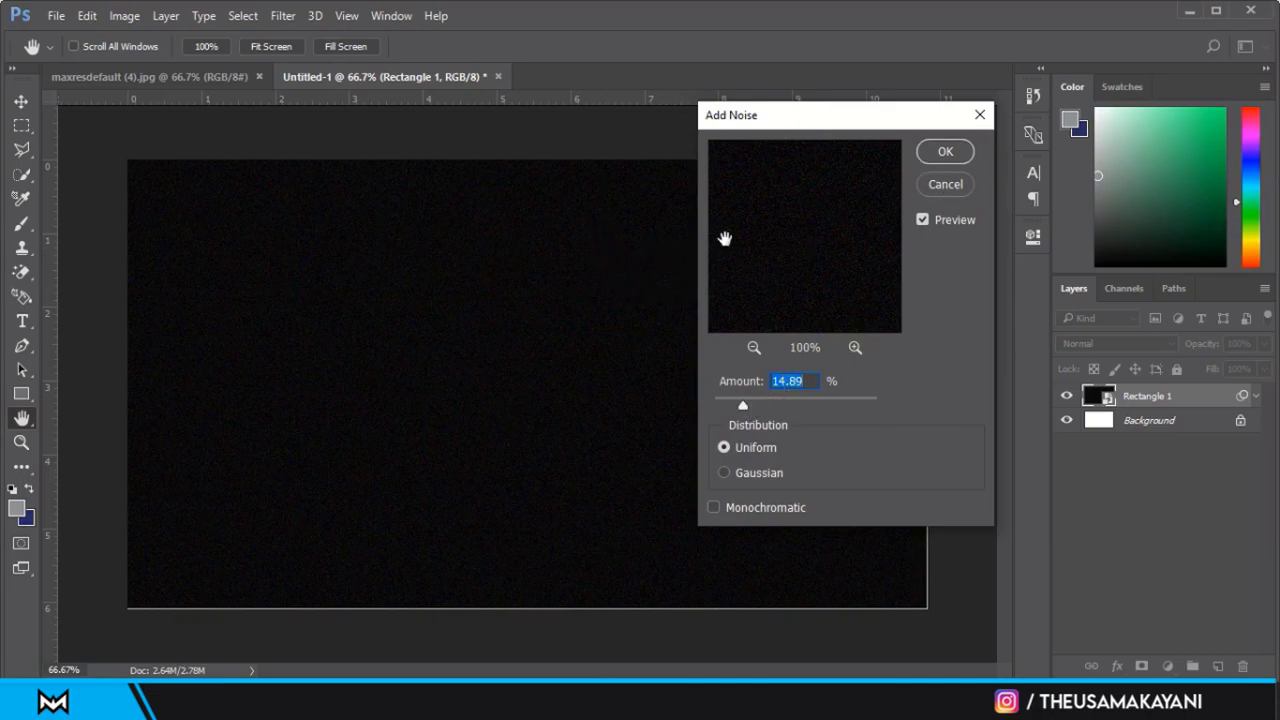
left_click(945, 153)
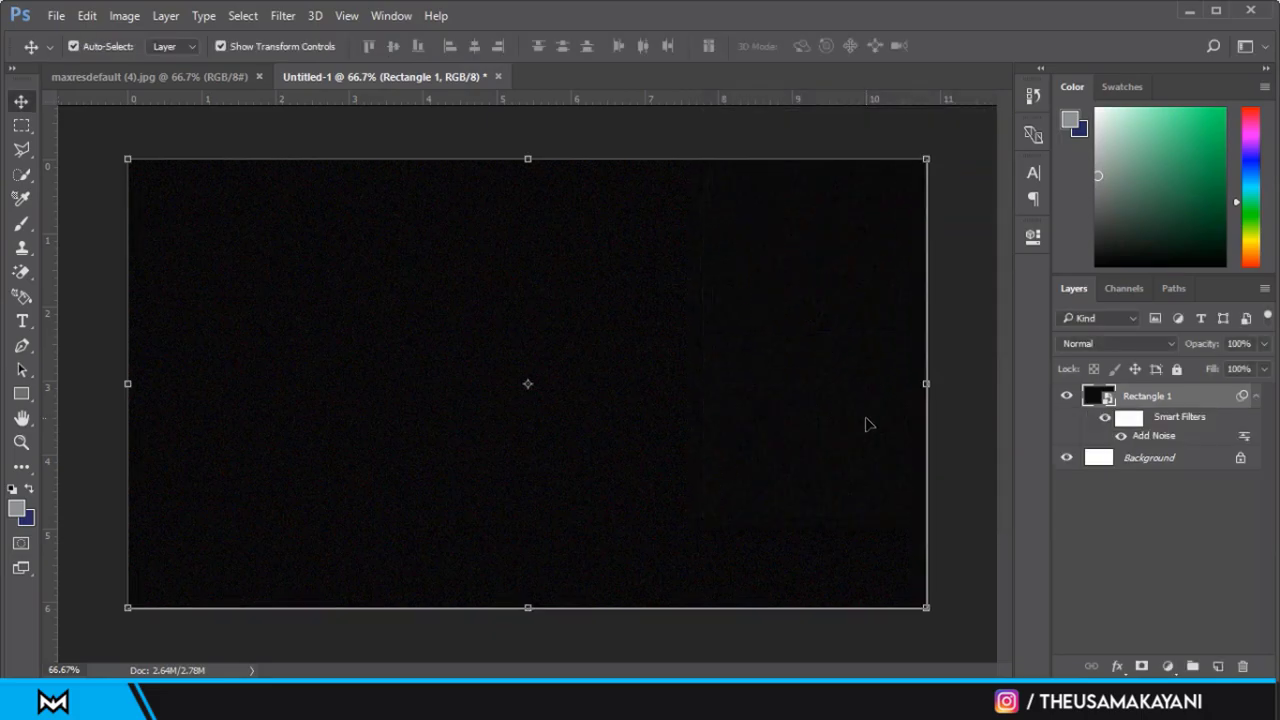
left_click(933, 387)
Stretch the rectangle's bottom edge to the canvas bottom and lock the layer completely.
key("Return")
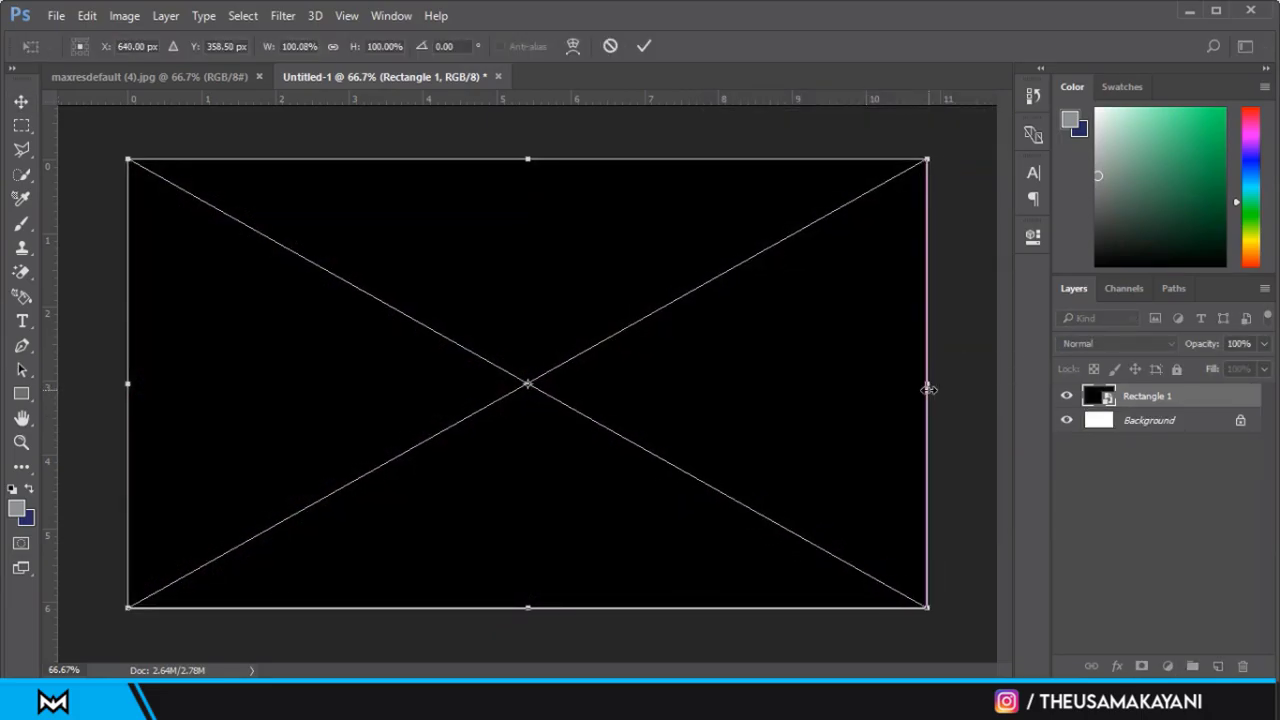
key("Return")
left_click(528, 607)
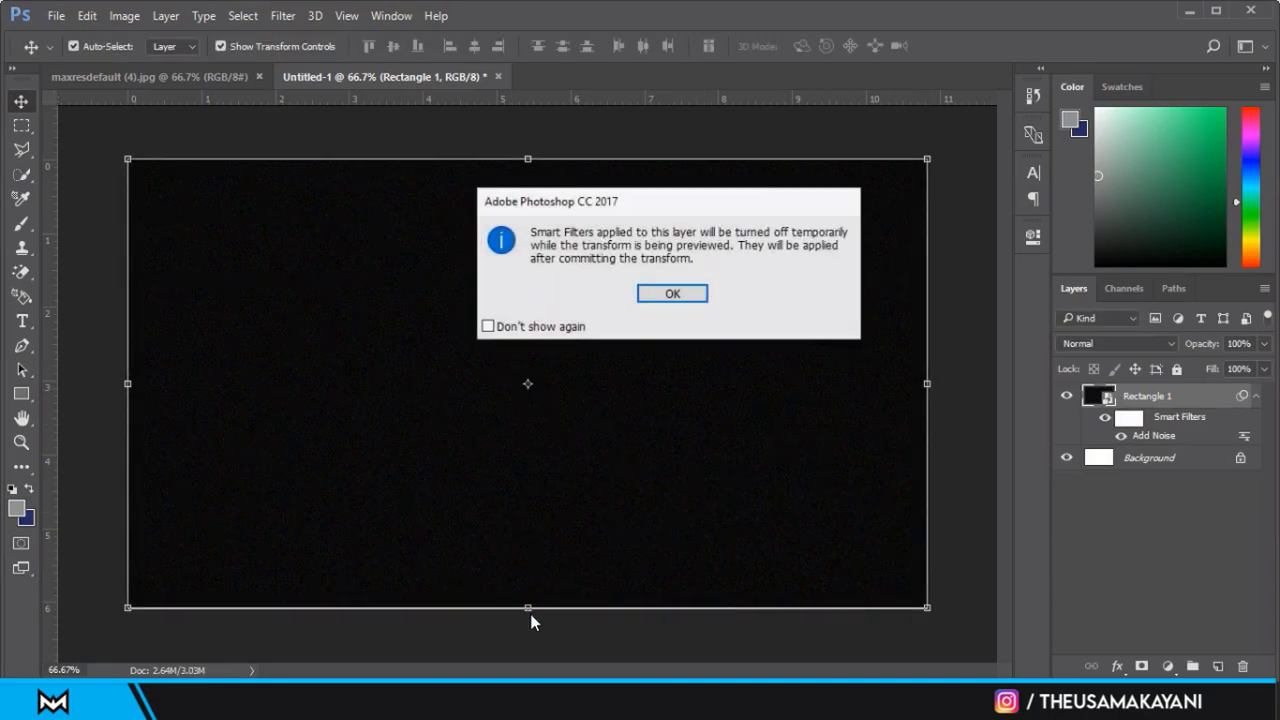
key("Return")
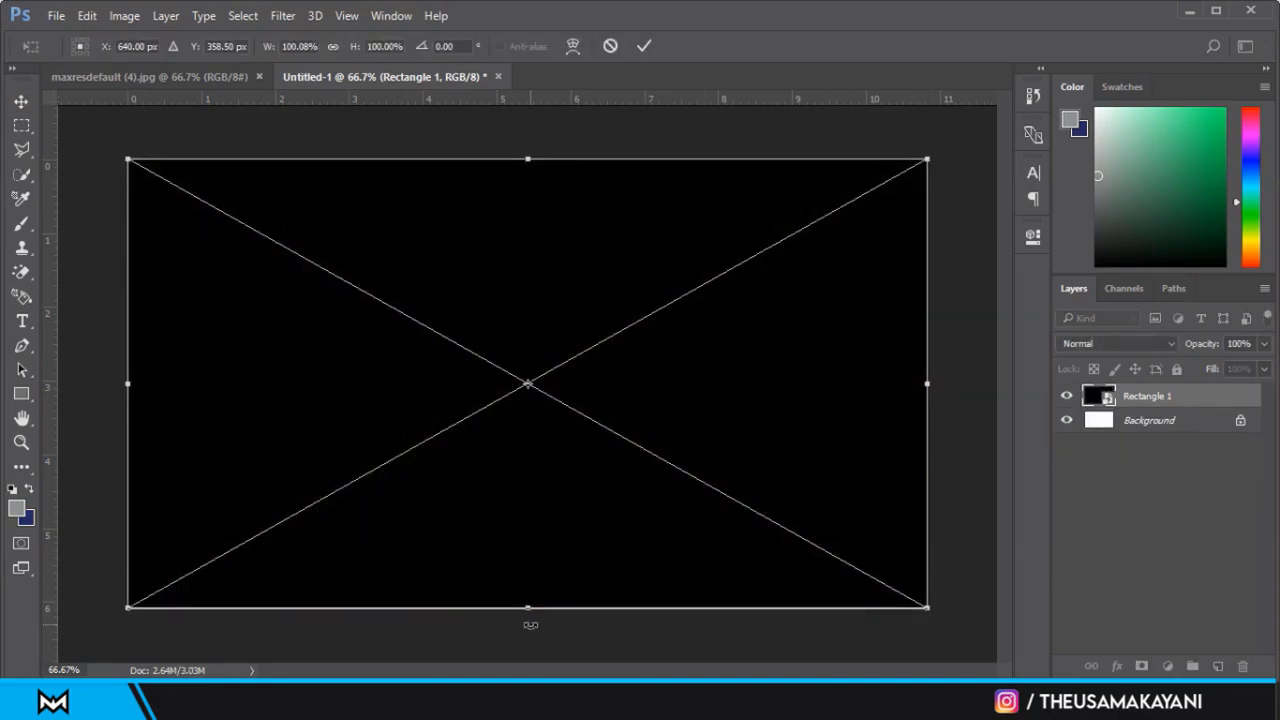
mouse_move(529, 608)
left_mouse_down()
mouse_move(530, 622)
mouse_move(529, 610)
left_mouse_up()
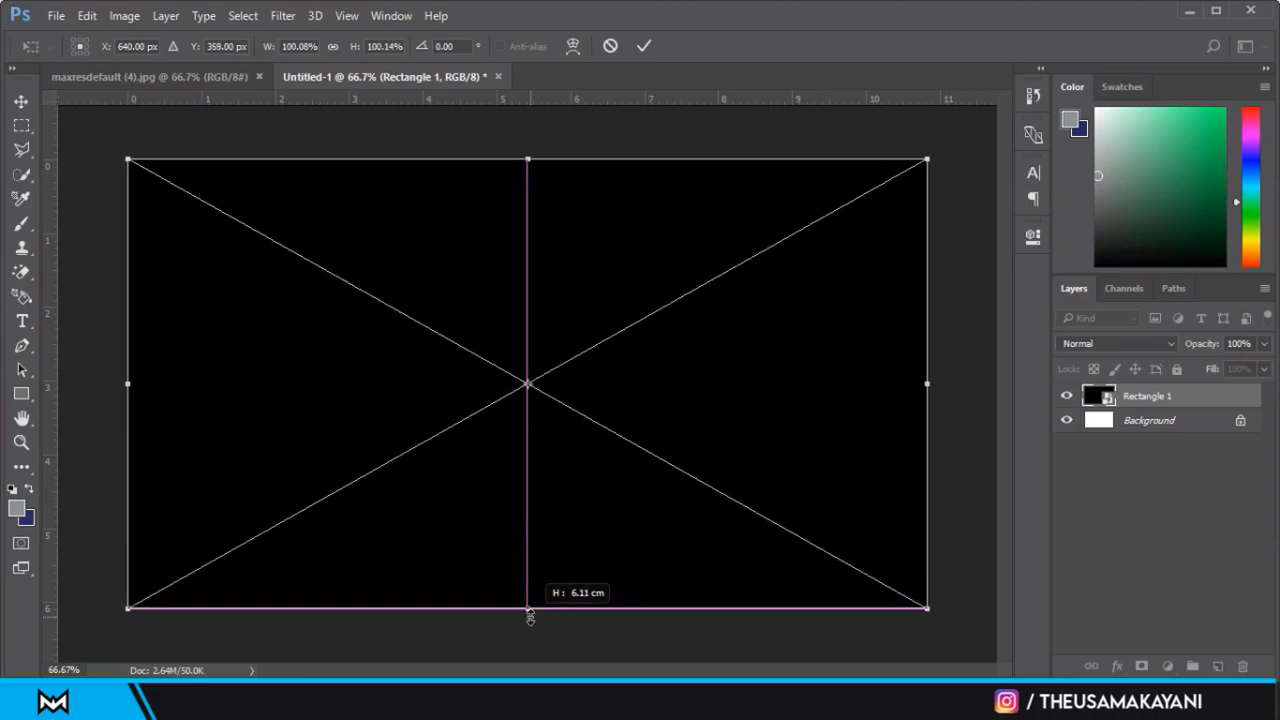
key("Return")
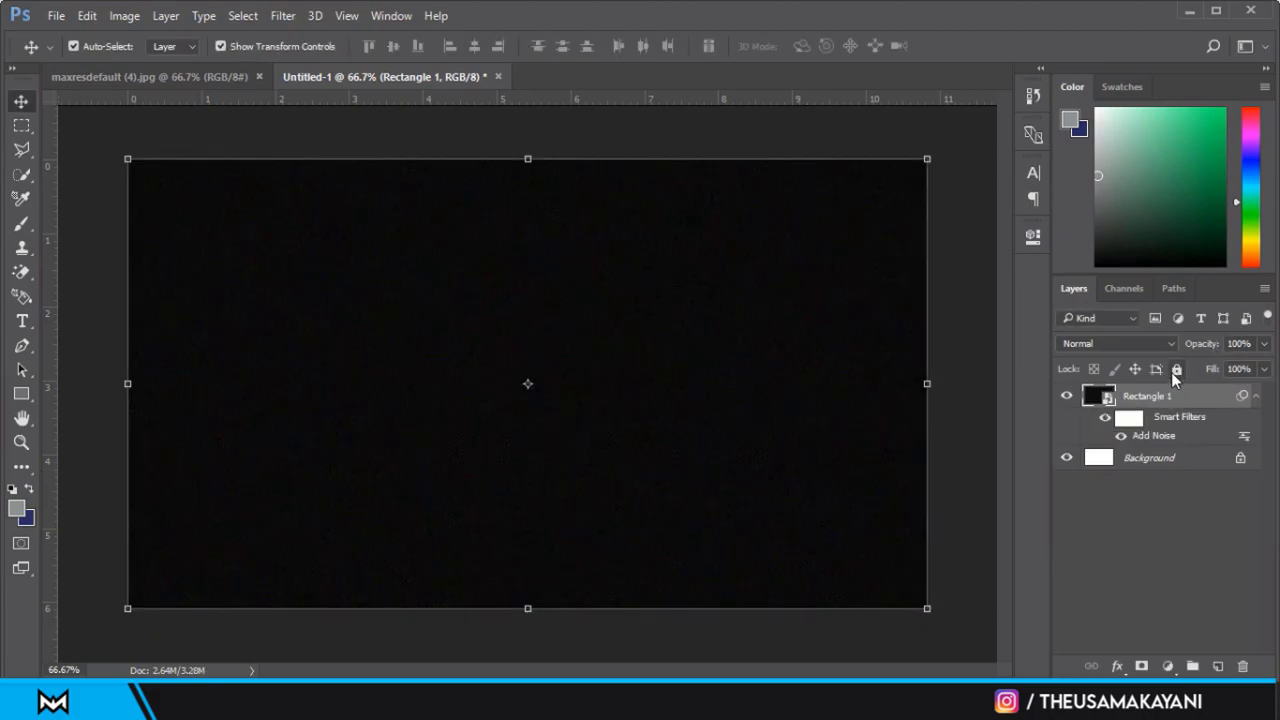
left_click(1175, 370)
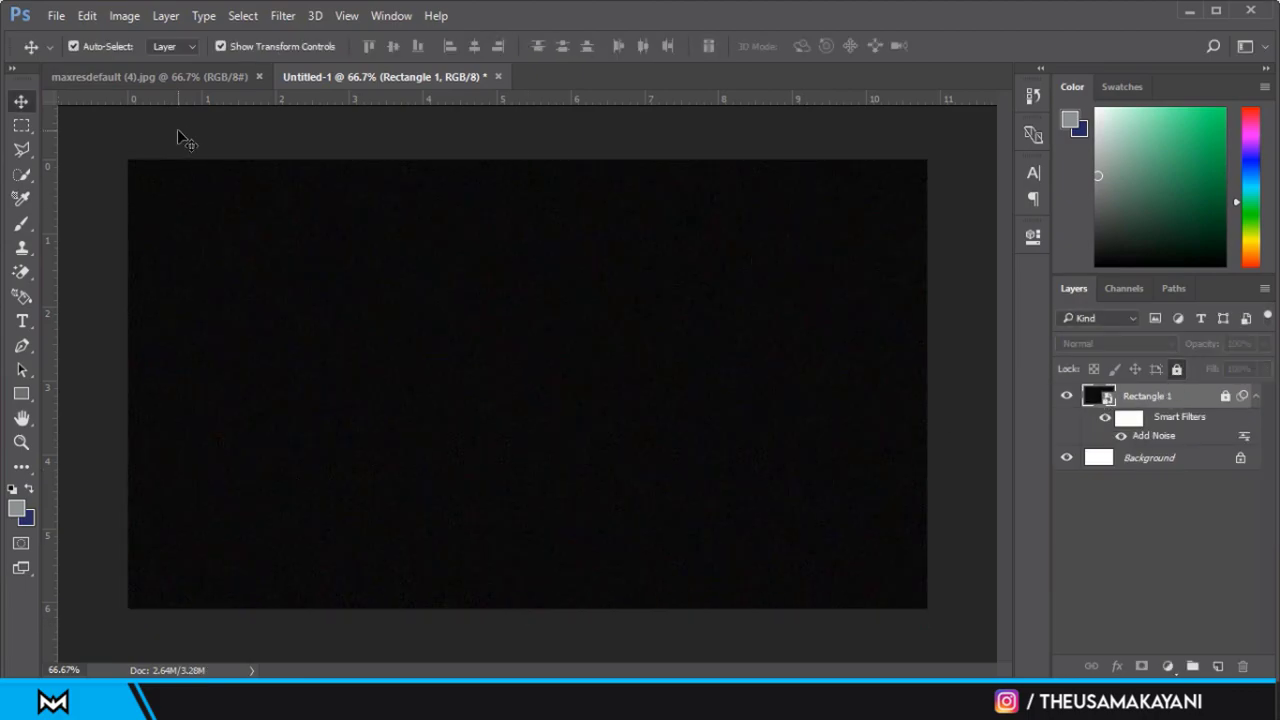
Show the maxresdefault (4).jpg reference and select the Pen tool.
left_click(136, 79)
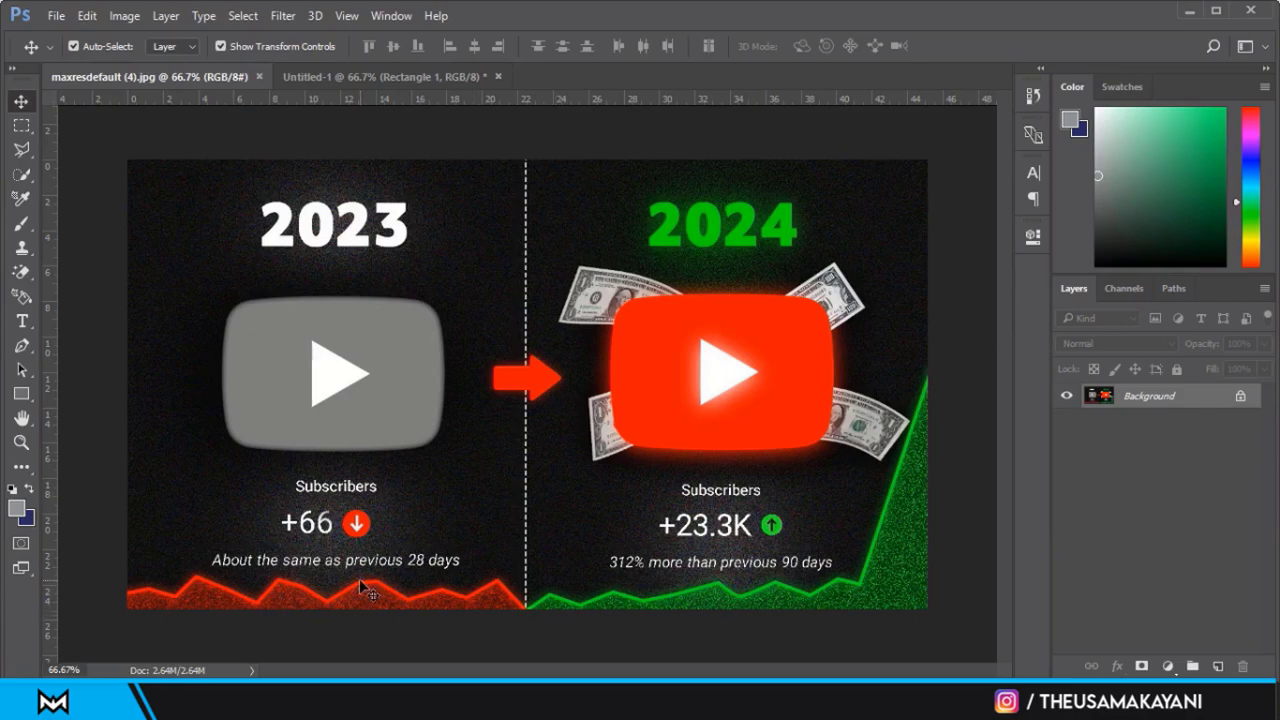
left_click(20, 348)
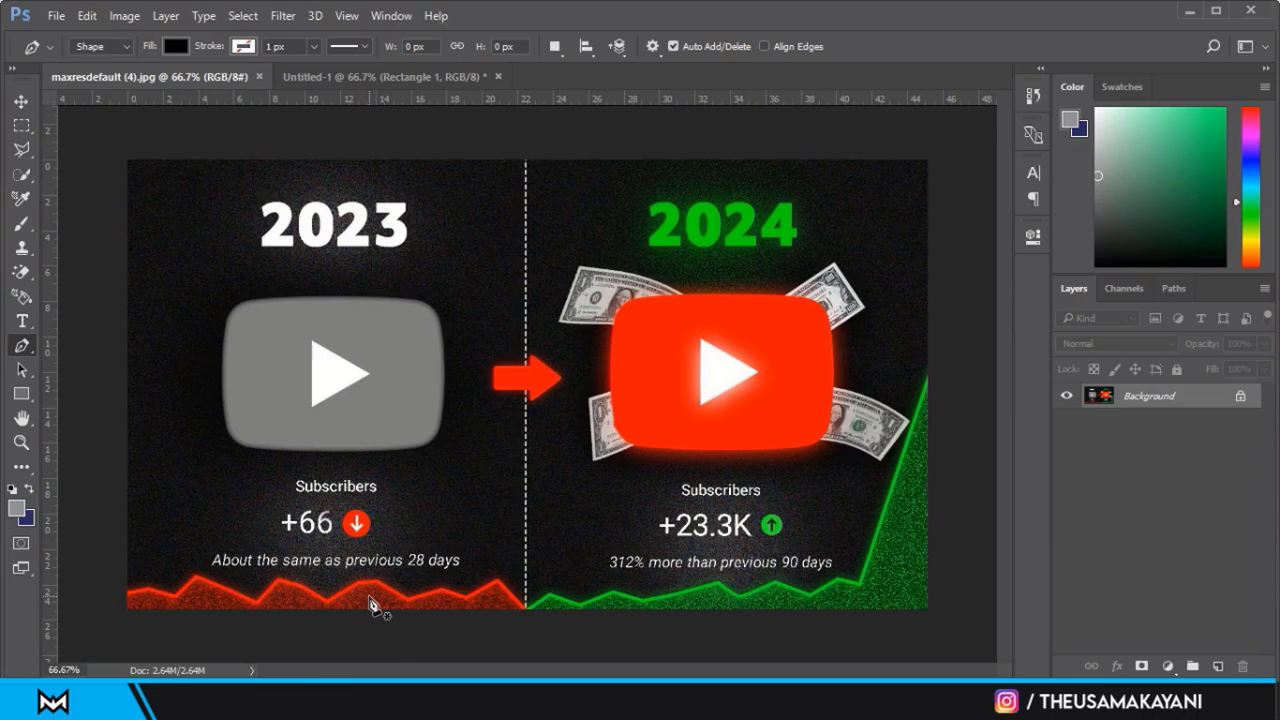
Trace the red 2023 graph and close the shape below the canvas bottom.
left_click(127, 596)
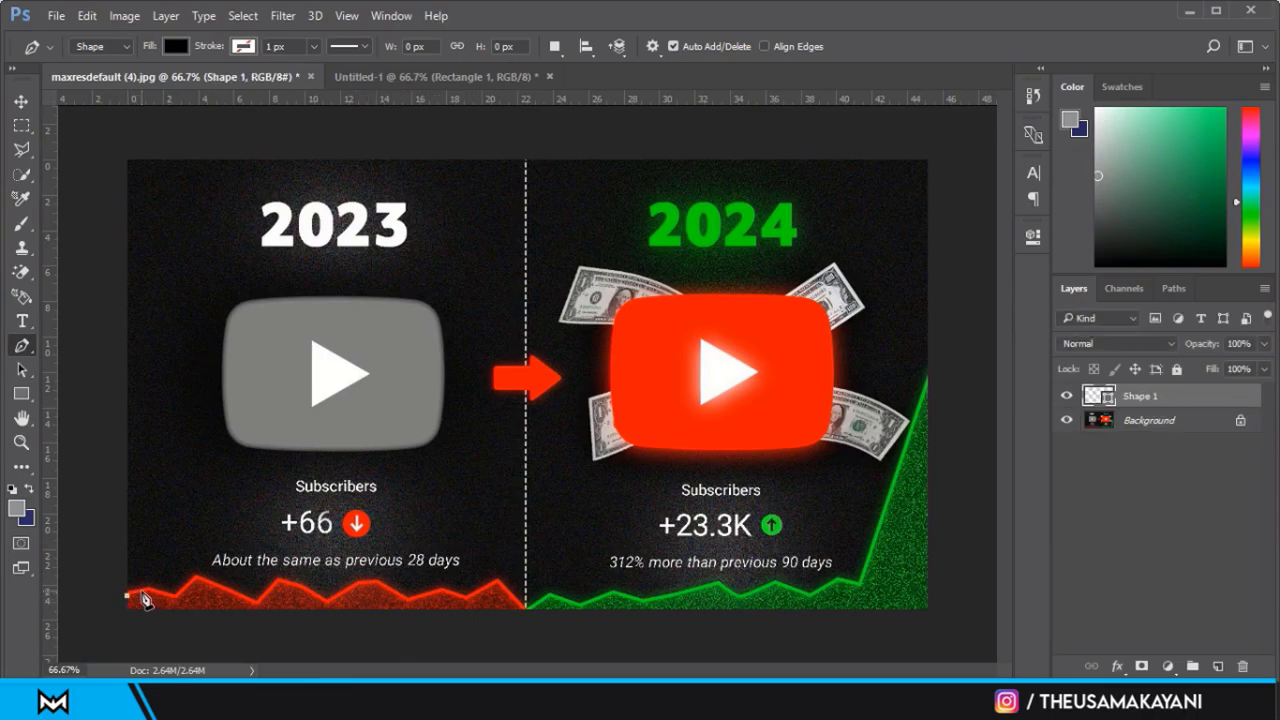
left_click_drag(148, 590, 176, 603)
left_click(175, 596)
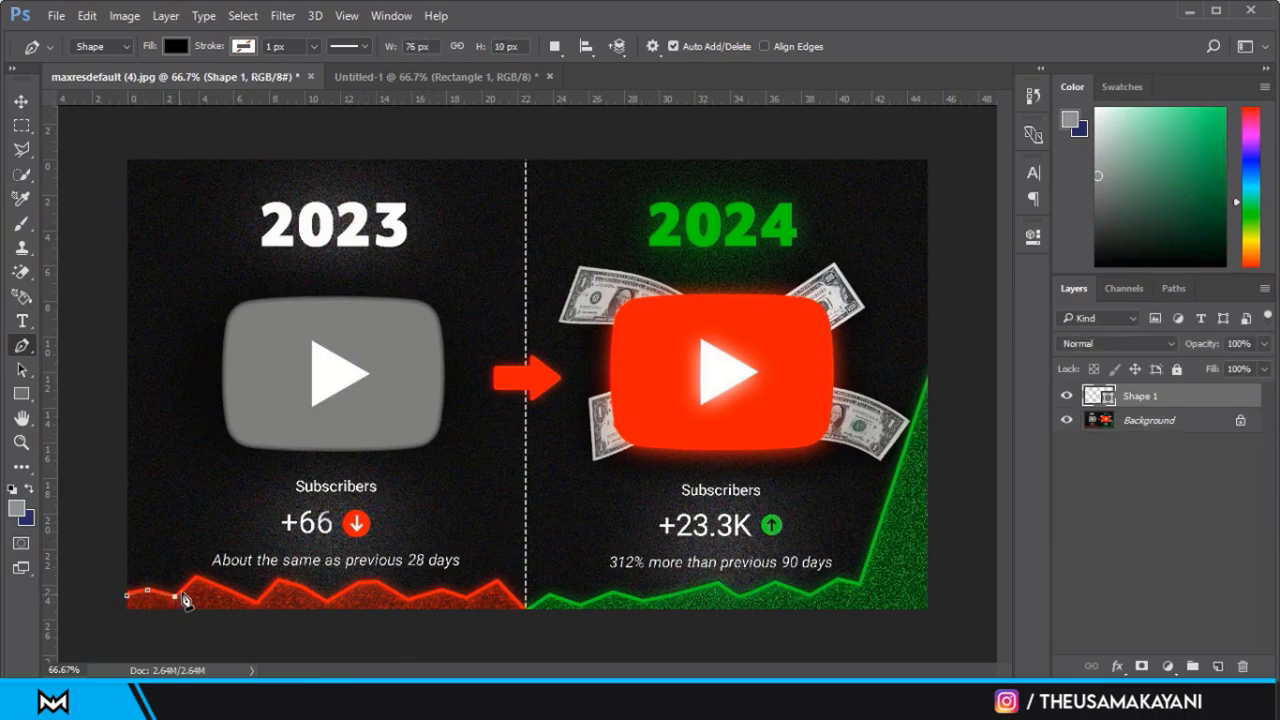
left_click(197, 578)
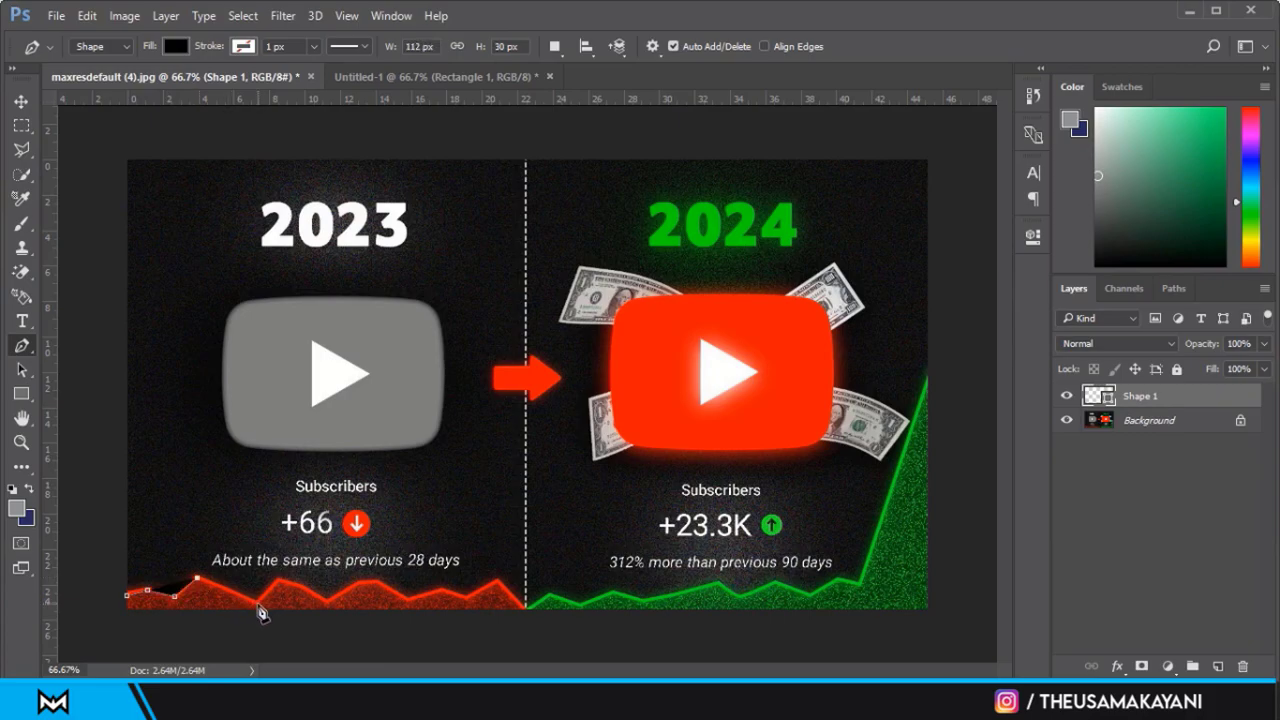
left_click(257, 604)
left_click(278, 580)
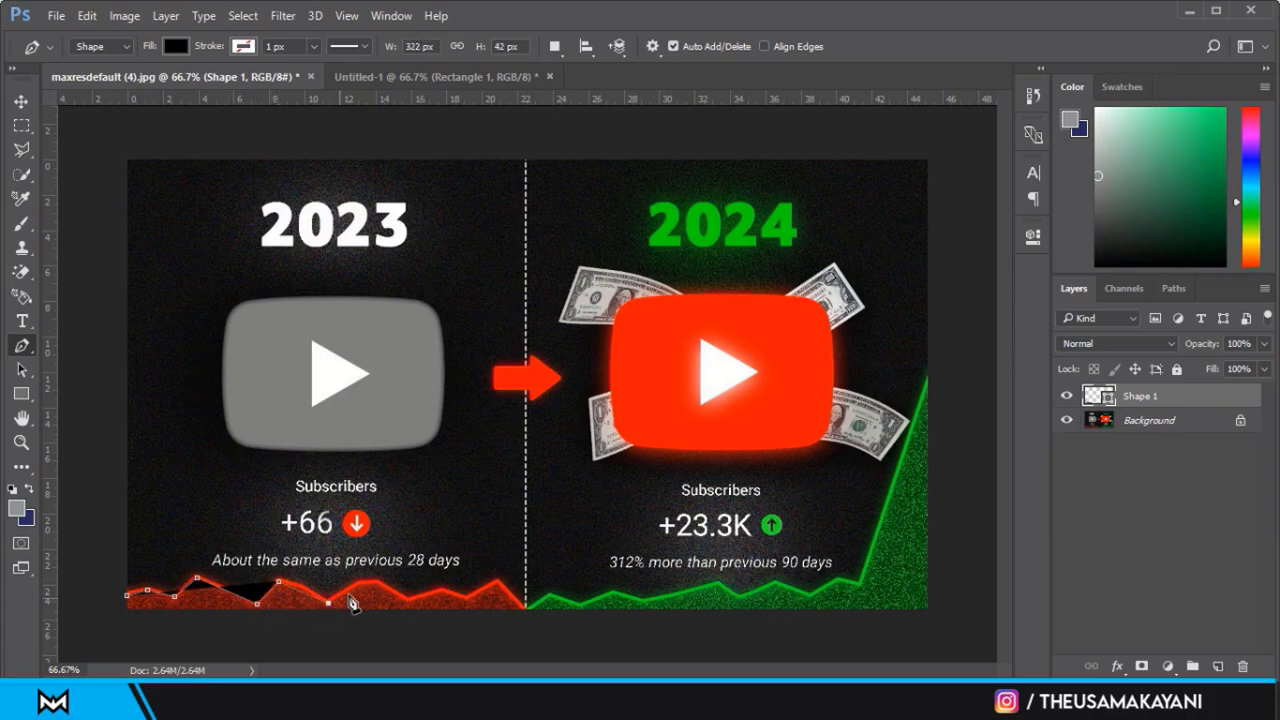
left_click(328, 603)
left_click(357, 582)
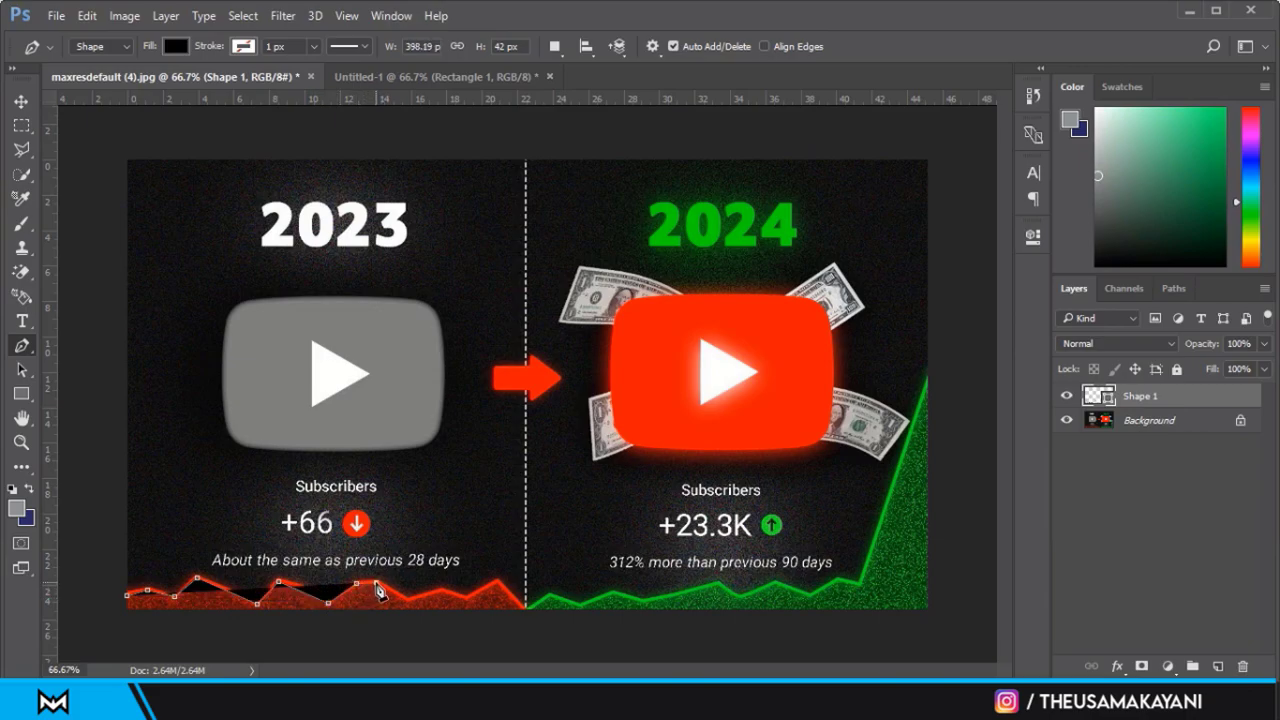
left_click(405, 601)
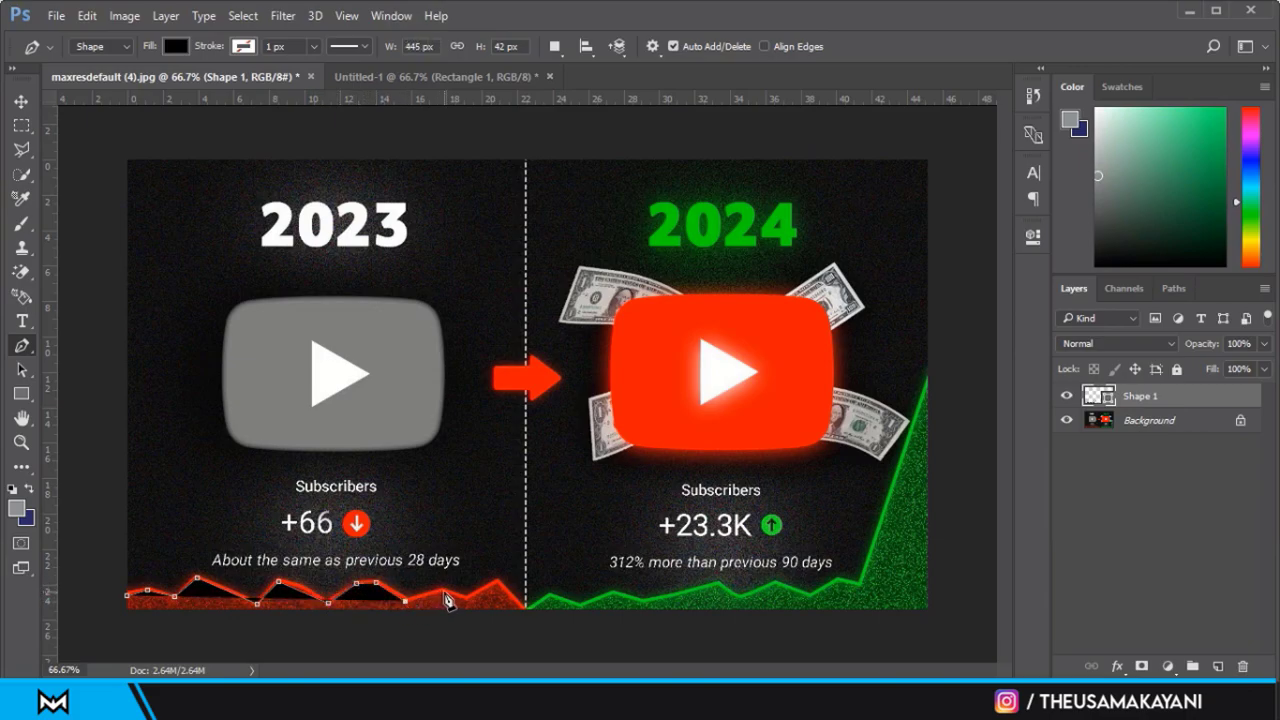
left_click(441, 593)
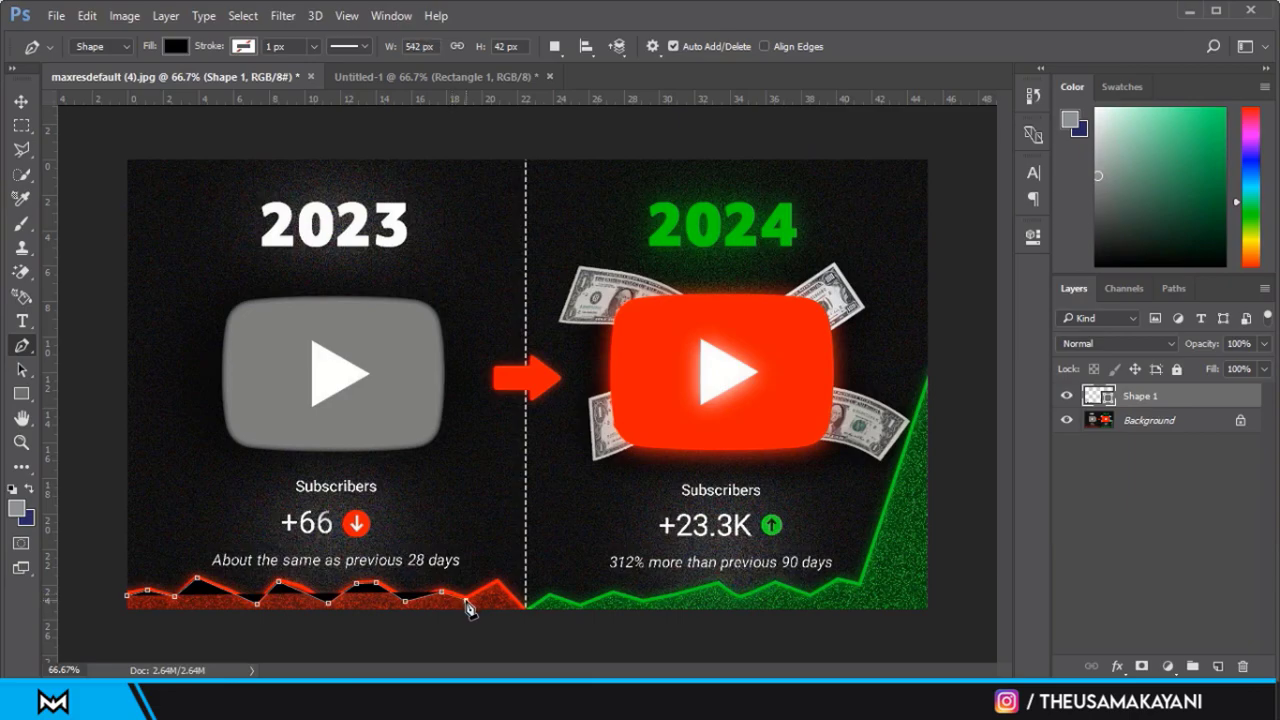
left_click(523, 607)
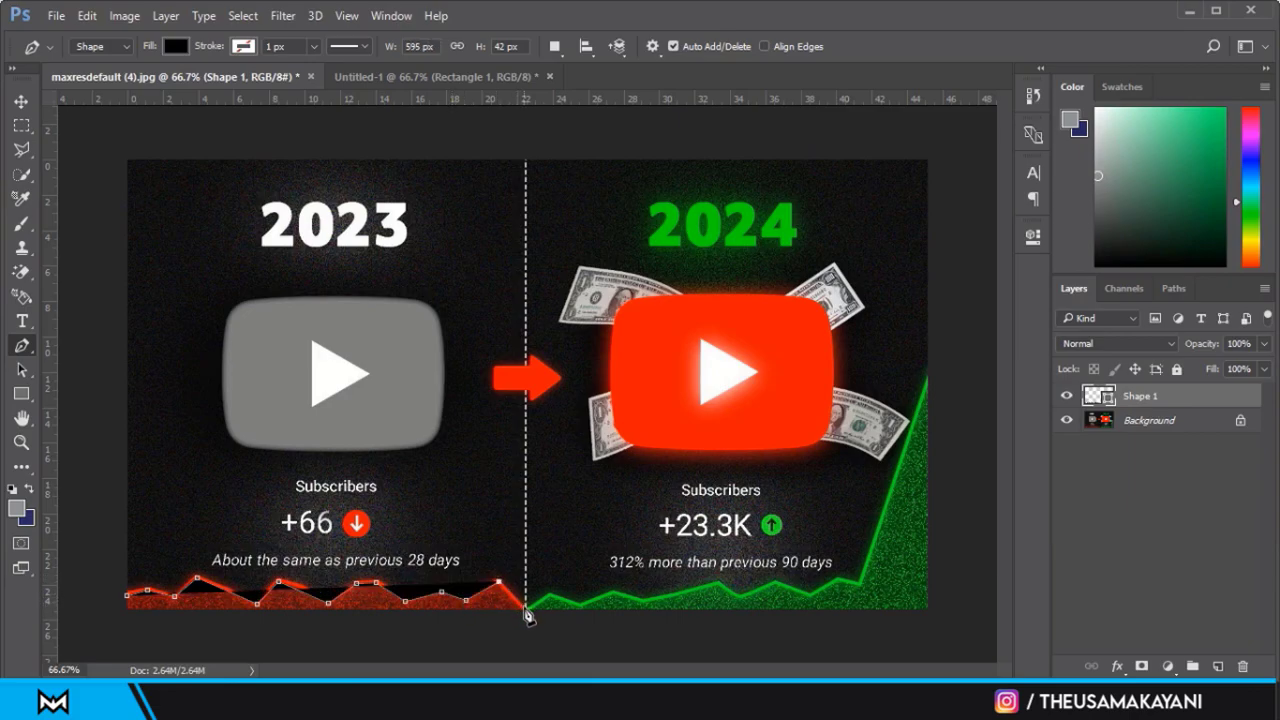
left_click(527, 653)
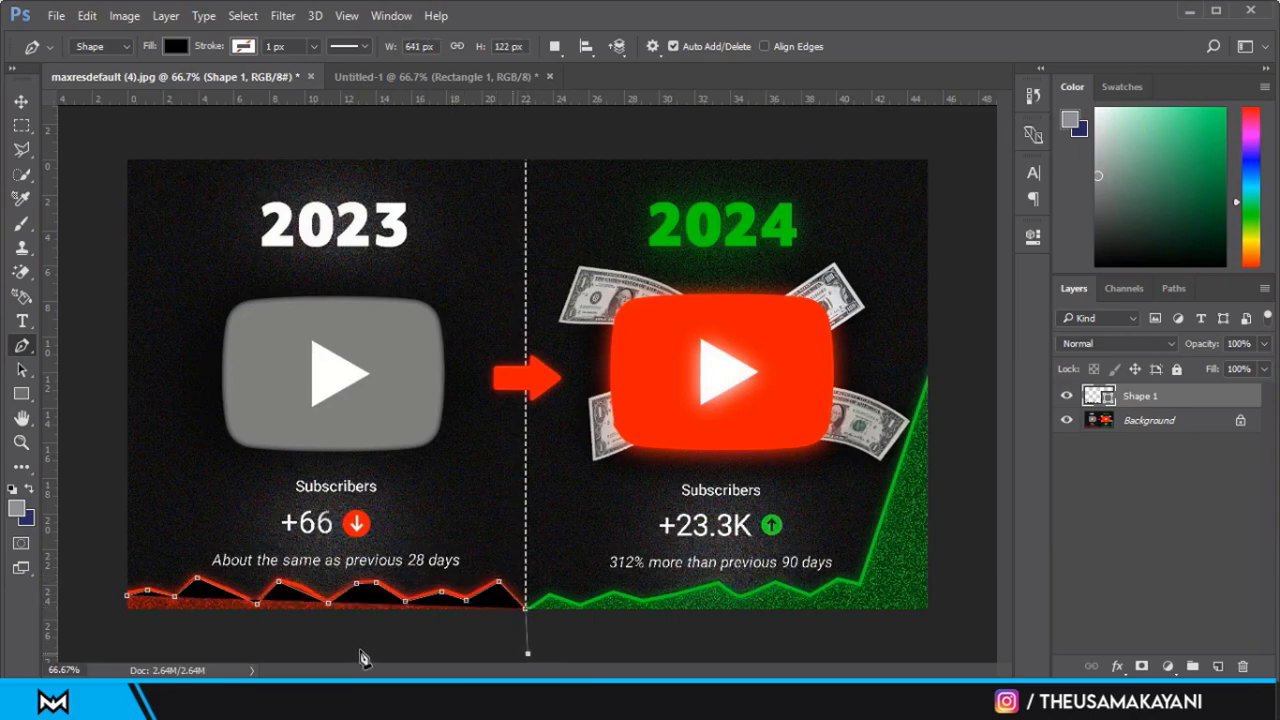
left_click(135, 647)
left_click(110, 619)
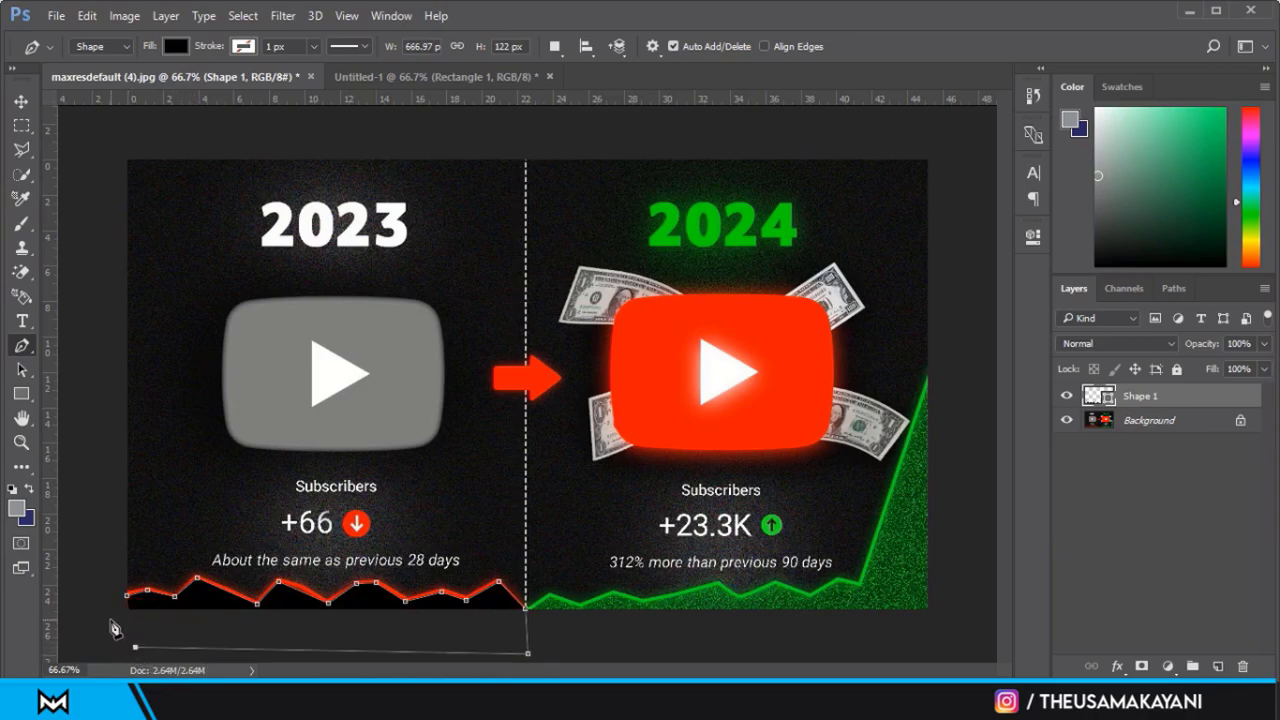
left_click(126, 596)
Try a gradient fill with a red left stop, then cancel the colour change.
left_click(182, 46)
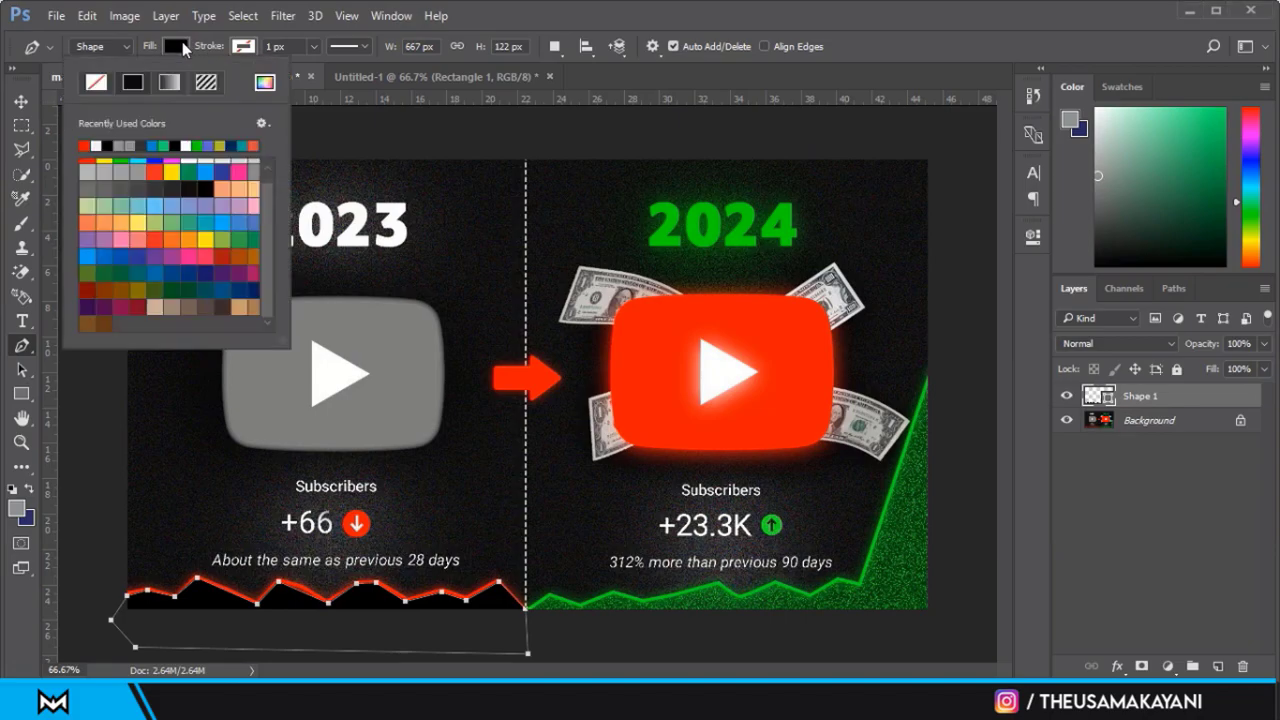
left_click(167, 83)
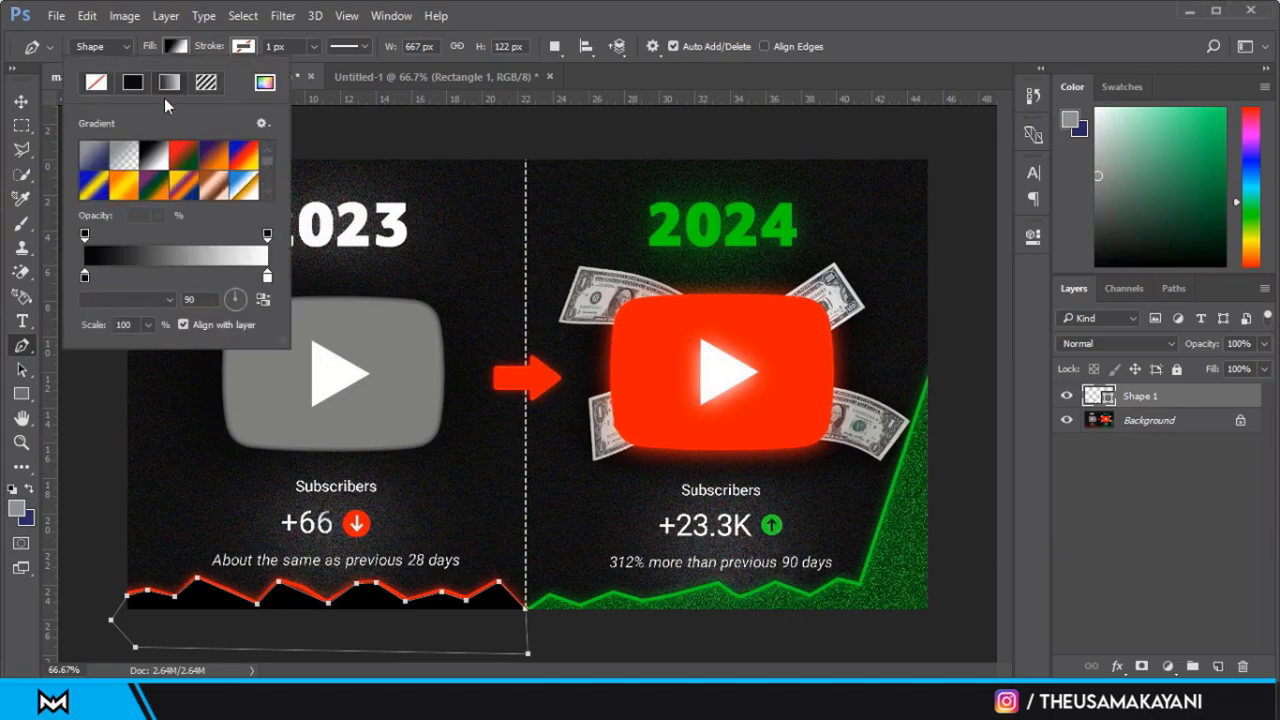
left_click(124, 155)
double_click(84, 276)
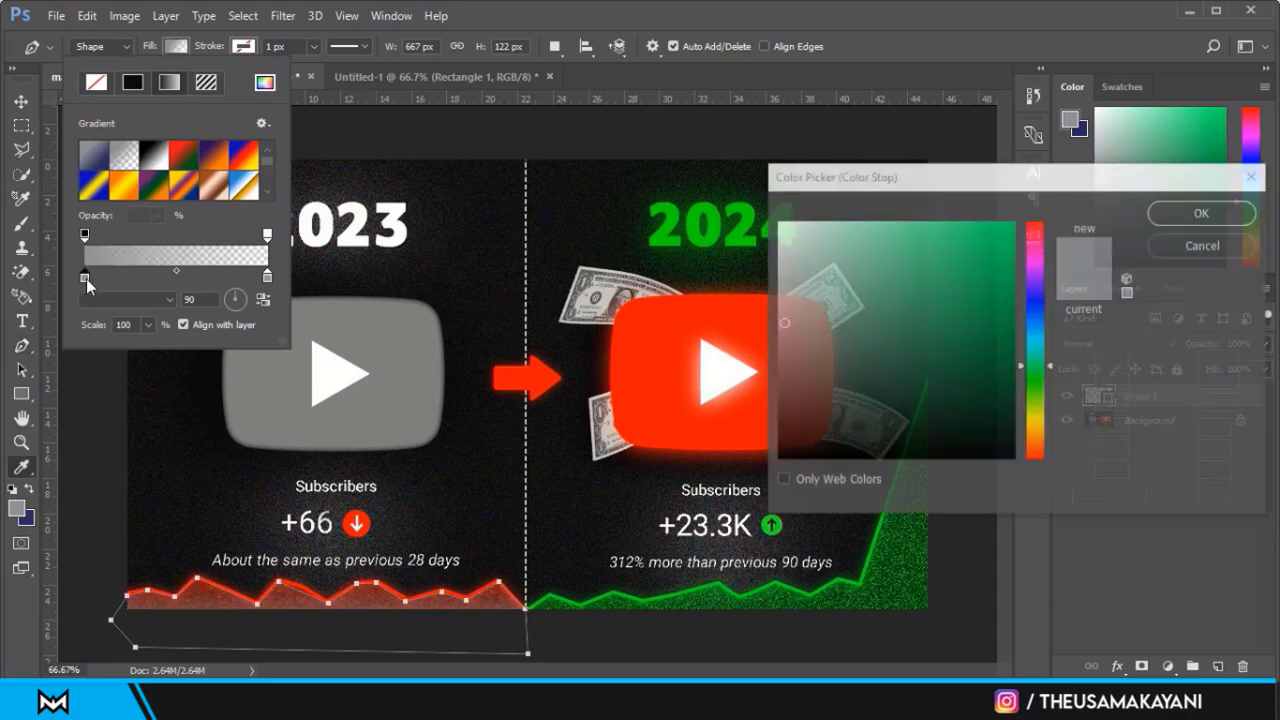
left_click(1036, 279)
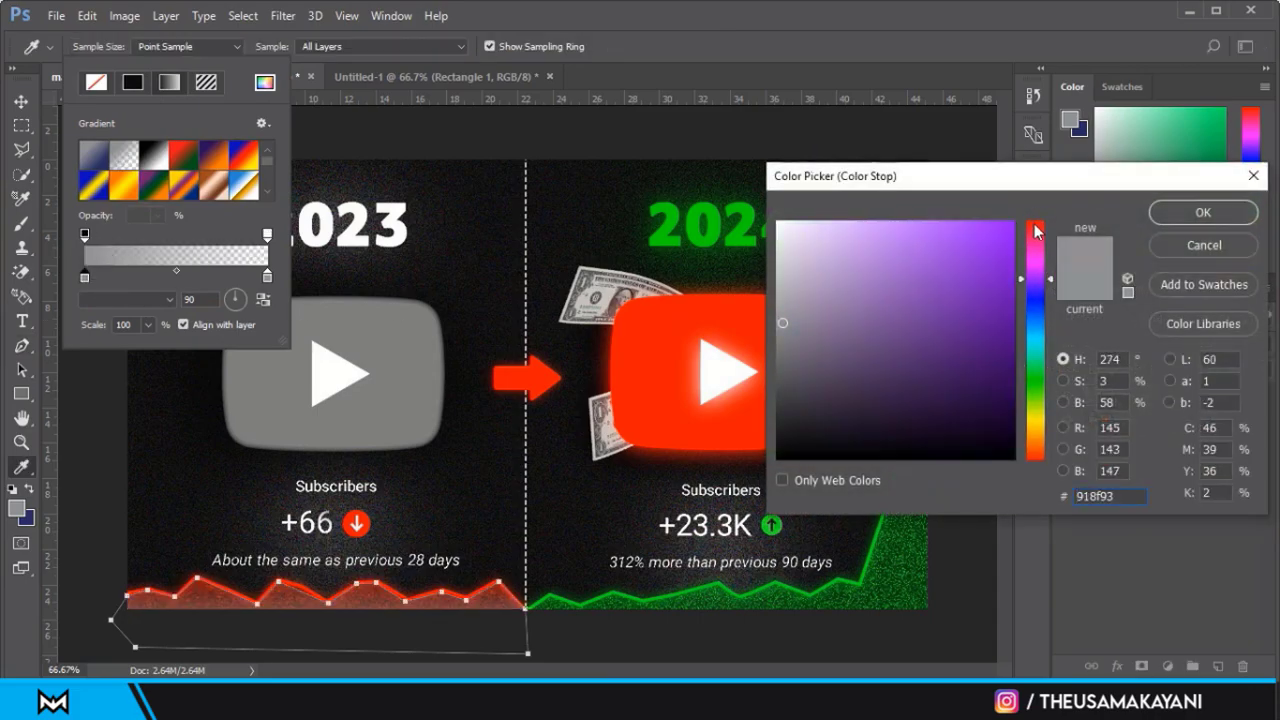
left_click(1036, 222)
key("Escape")
left_click(175, 42)
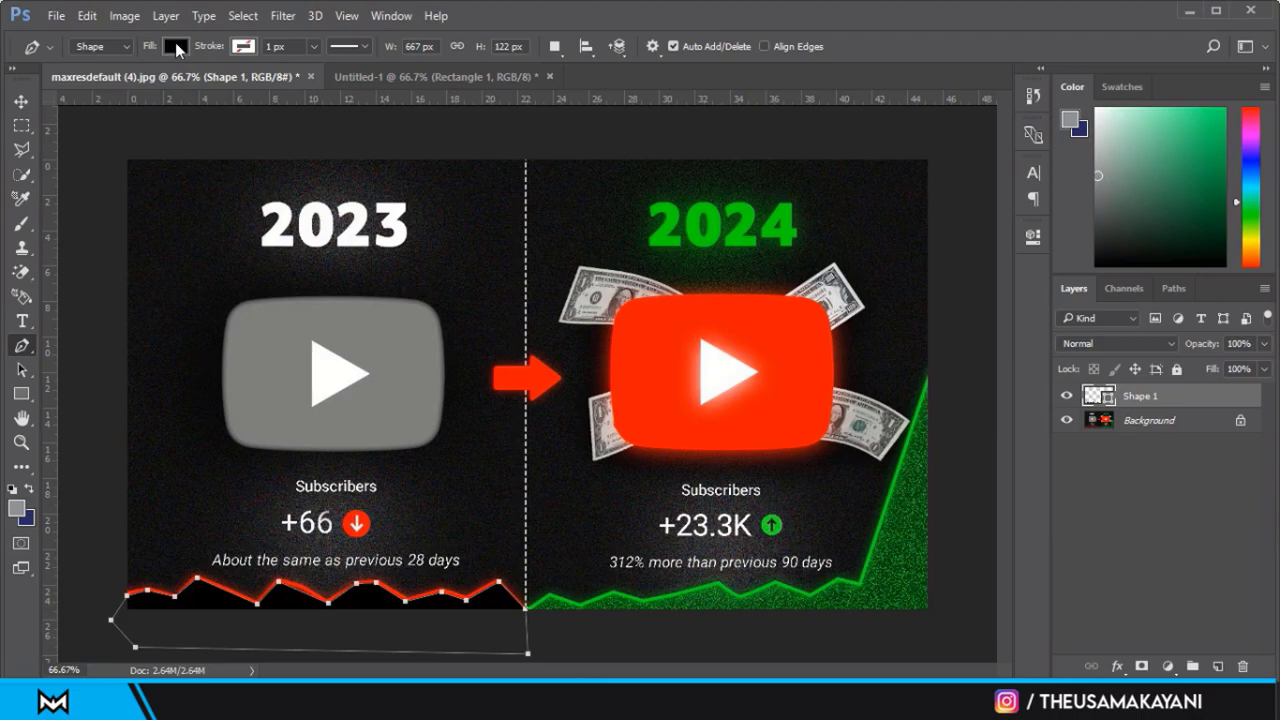
Fill the shape with a red-to-transparent gradient using a slightly softened red.
left_click(175, 42)
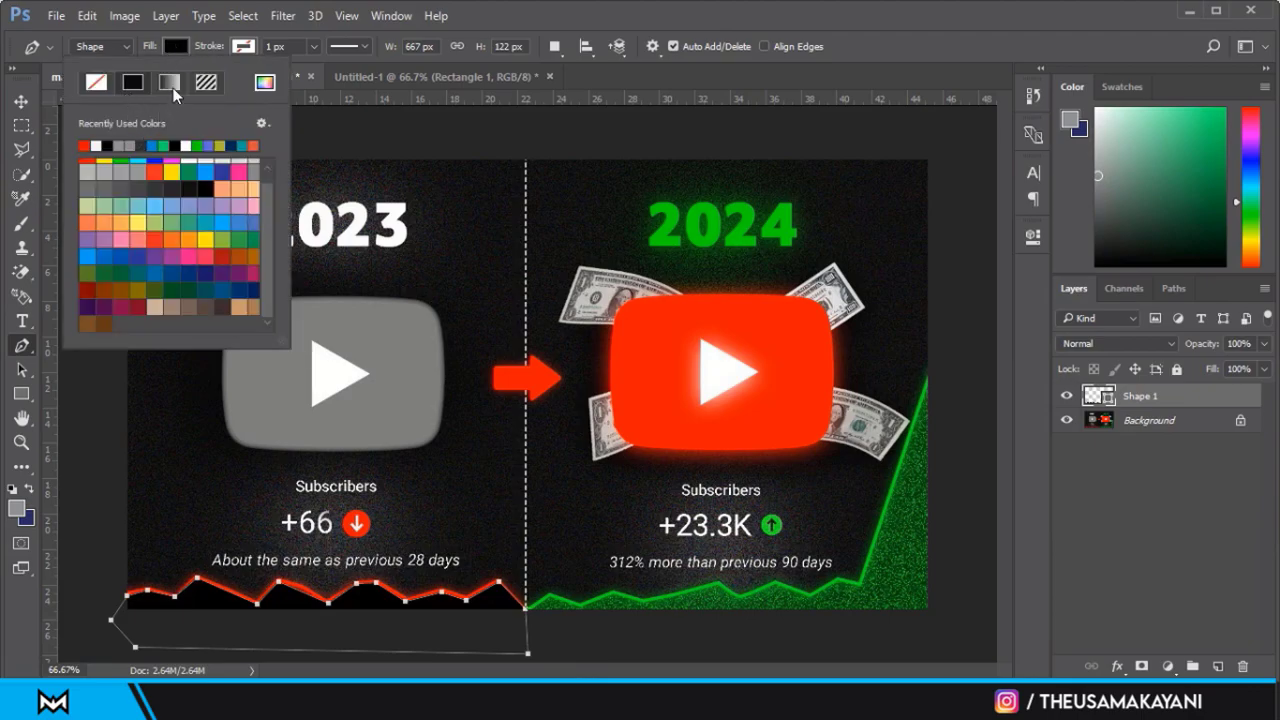
left_click(172, 86)
left_click(126, 160)
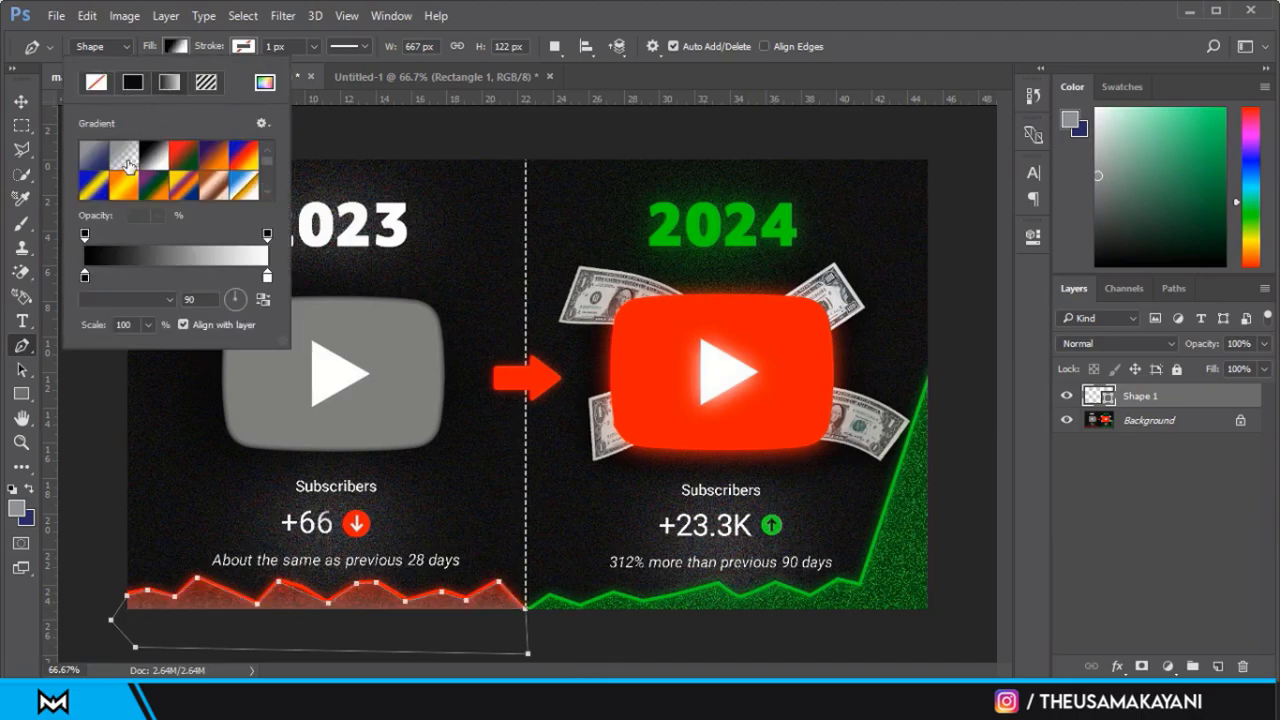
double_click(85, 277)
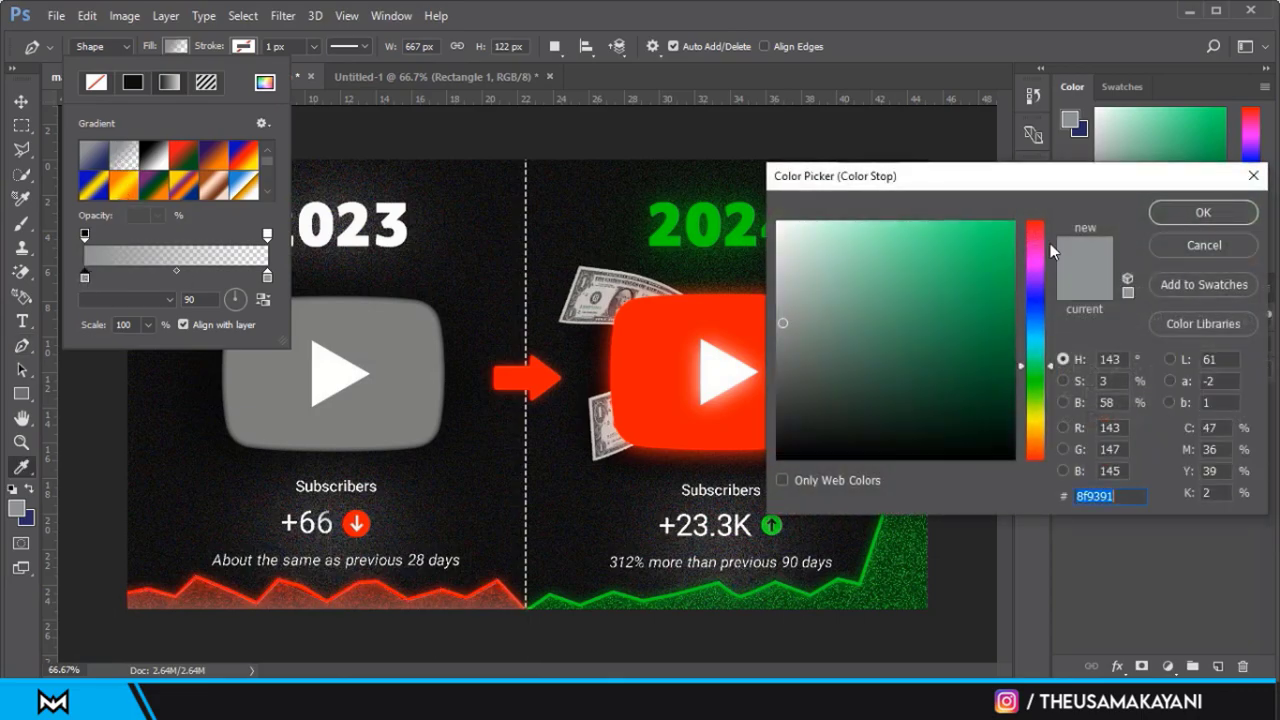
left_click_drag(1044, 236, 1040, 221)
left_click(1015, 221)
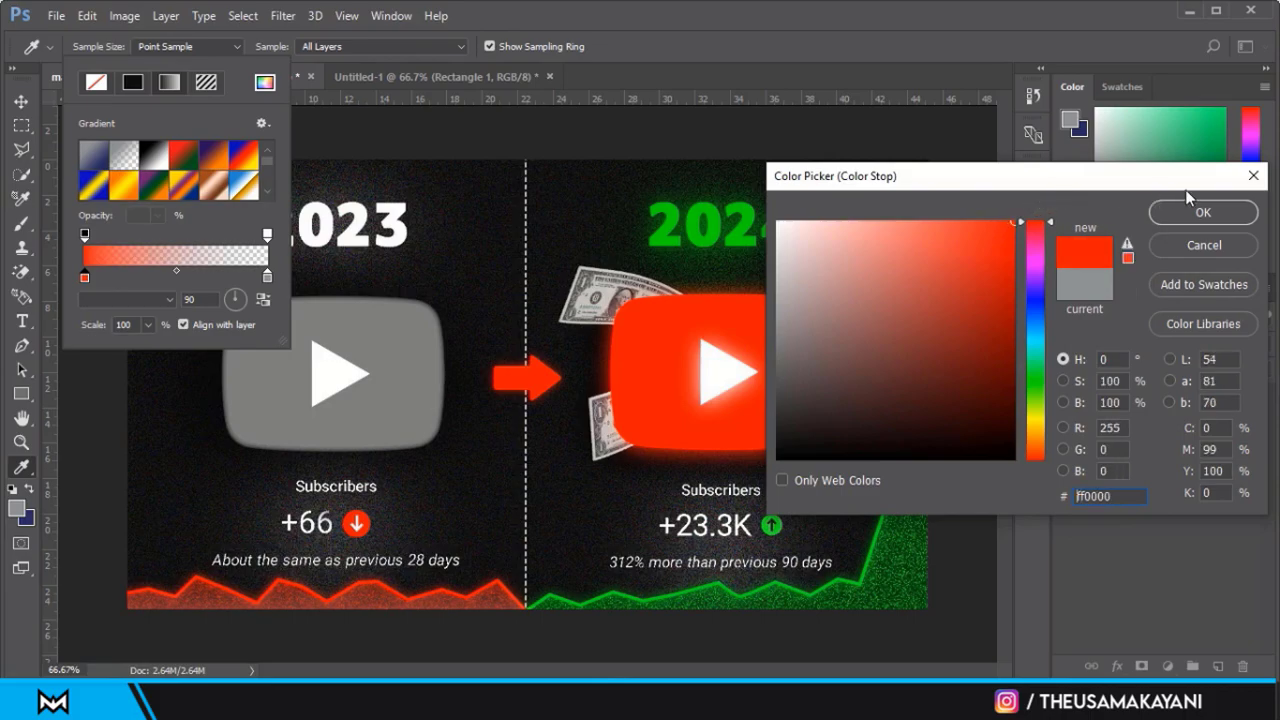
left_click(1203, 212)
key("p")
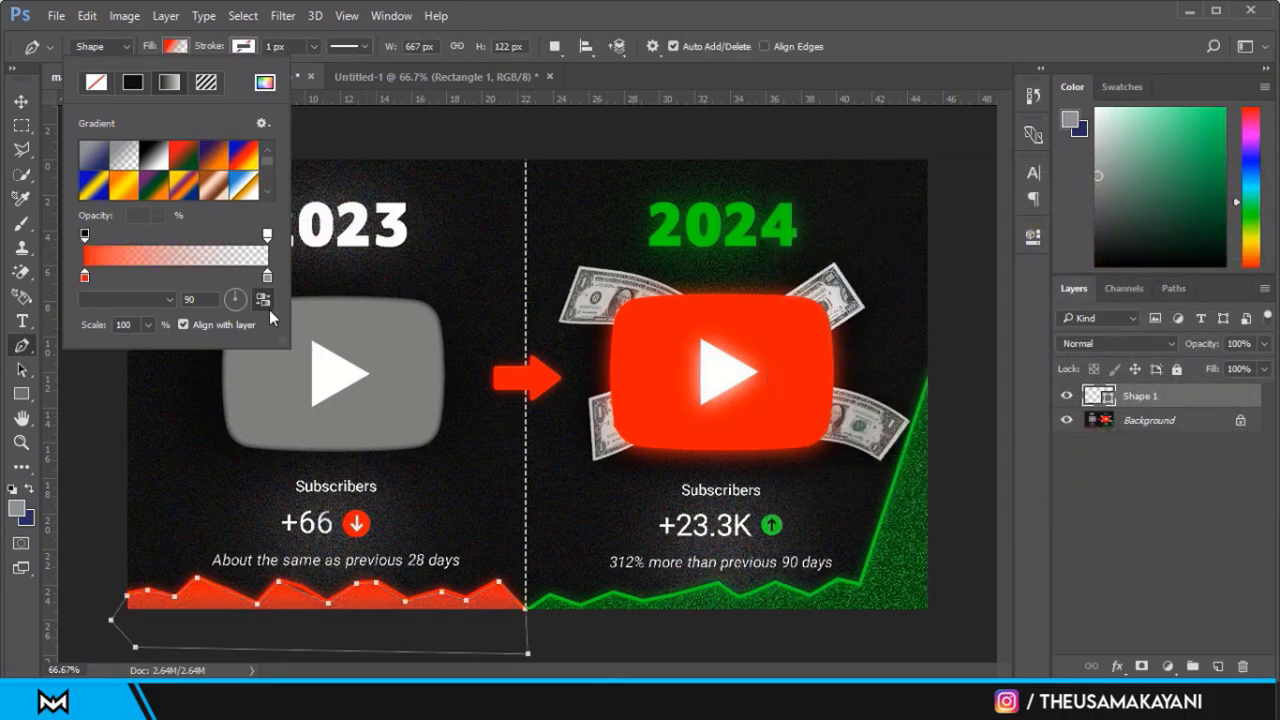
double_click(84, 278)
left_click(990, 225)
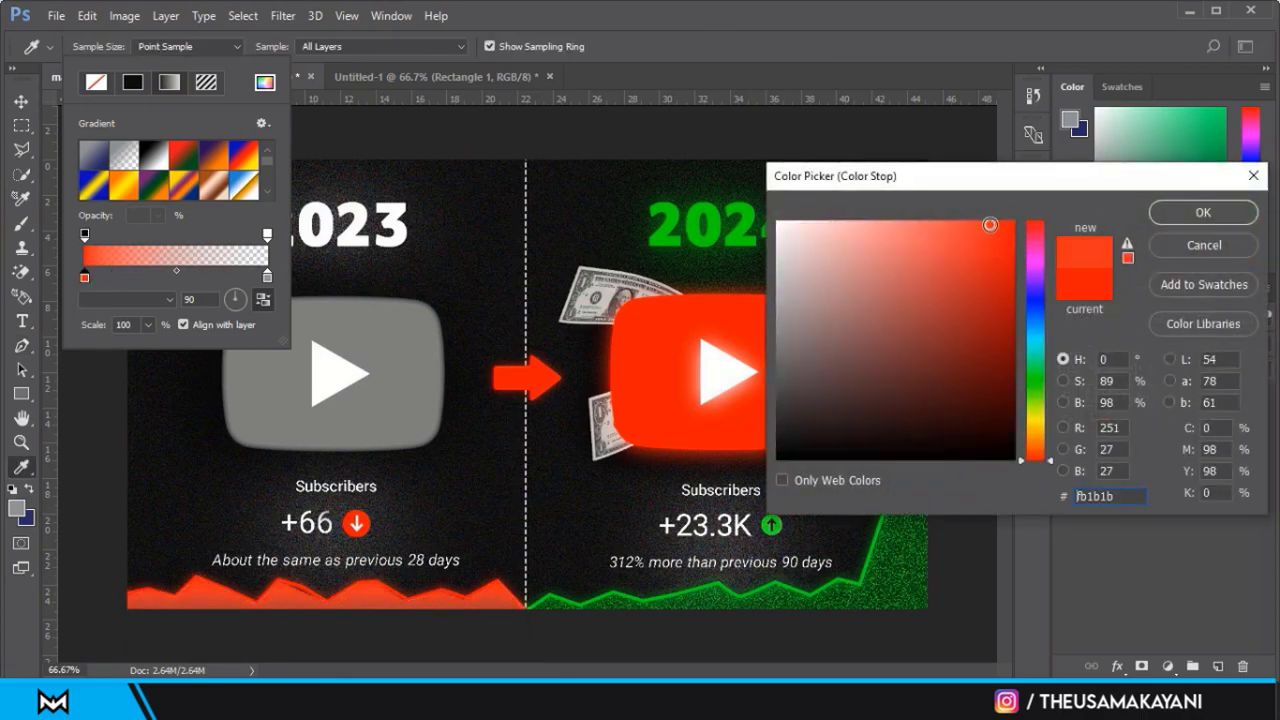
left_click_drag(990, 225, 995, 224)
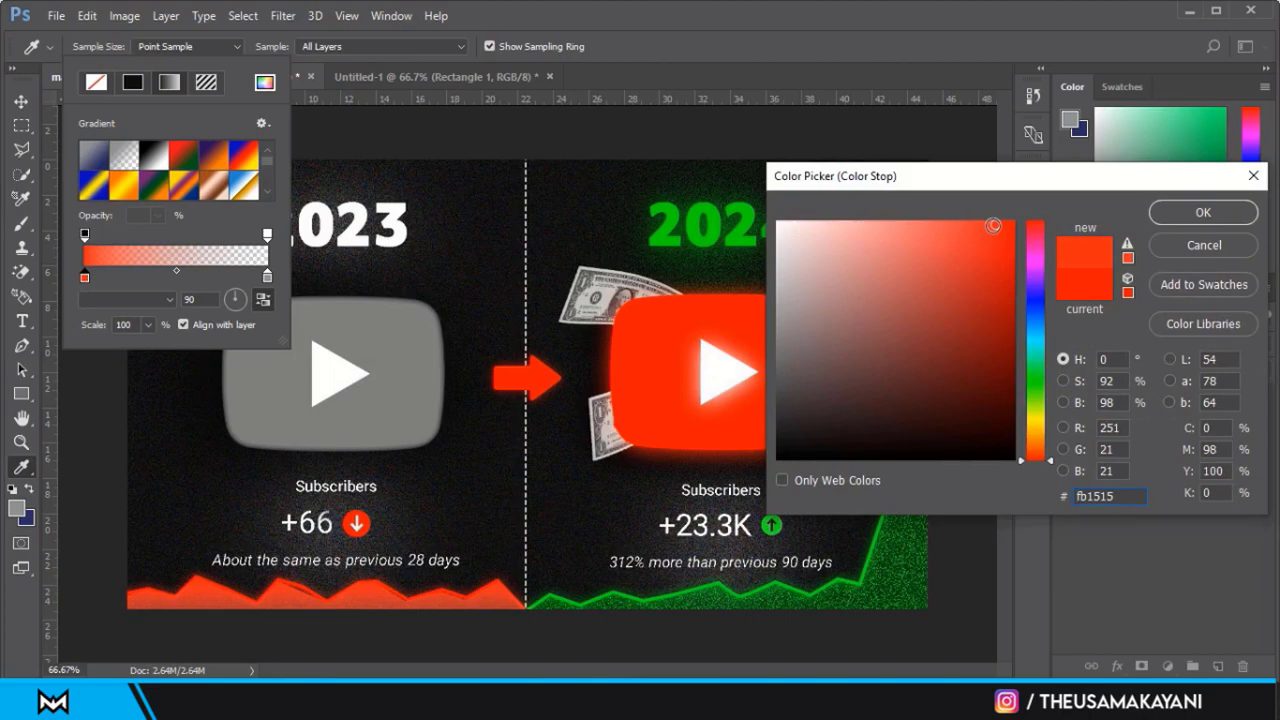
left_click(1203, 213)
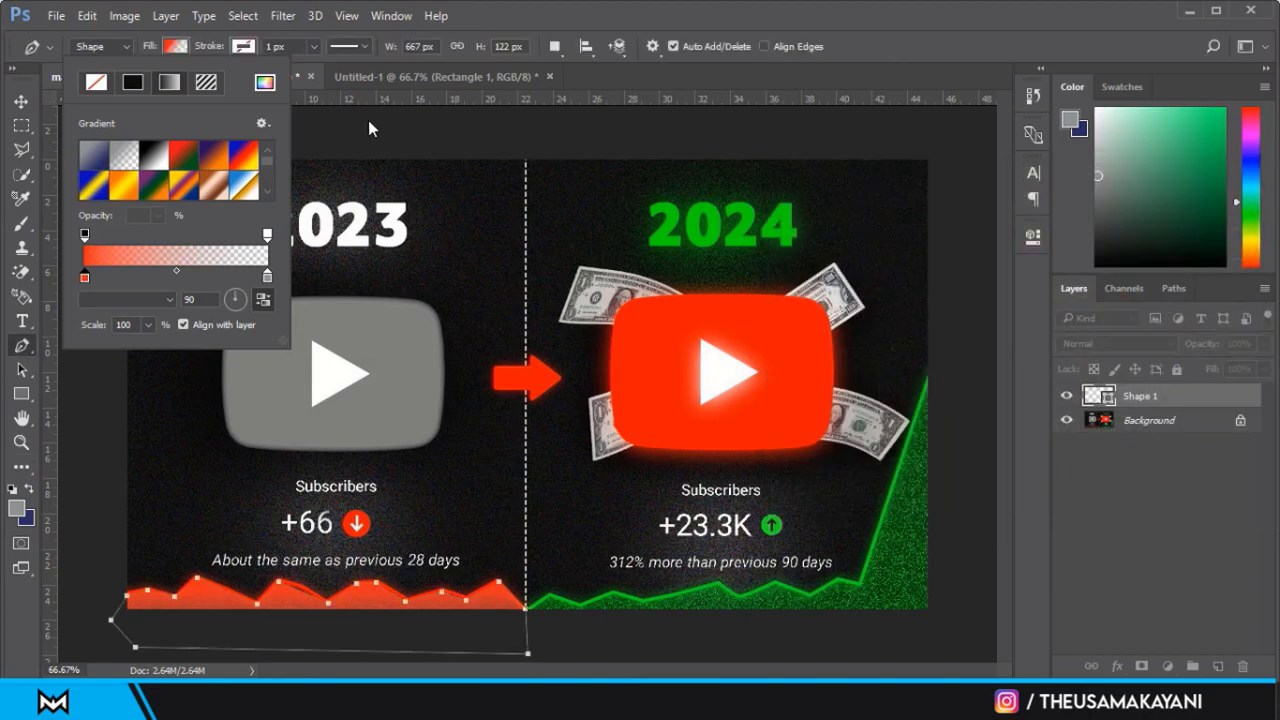
Give the shape a red 6 px stroke.
left_click(232, 46)
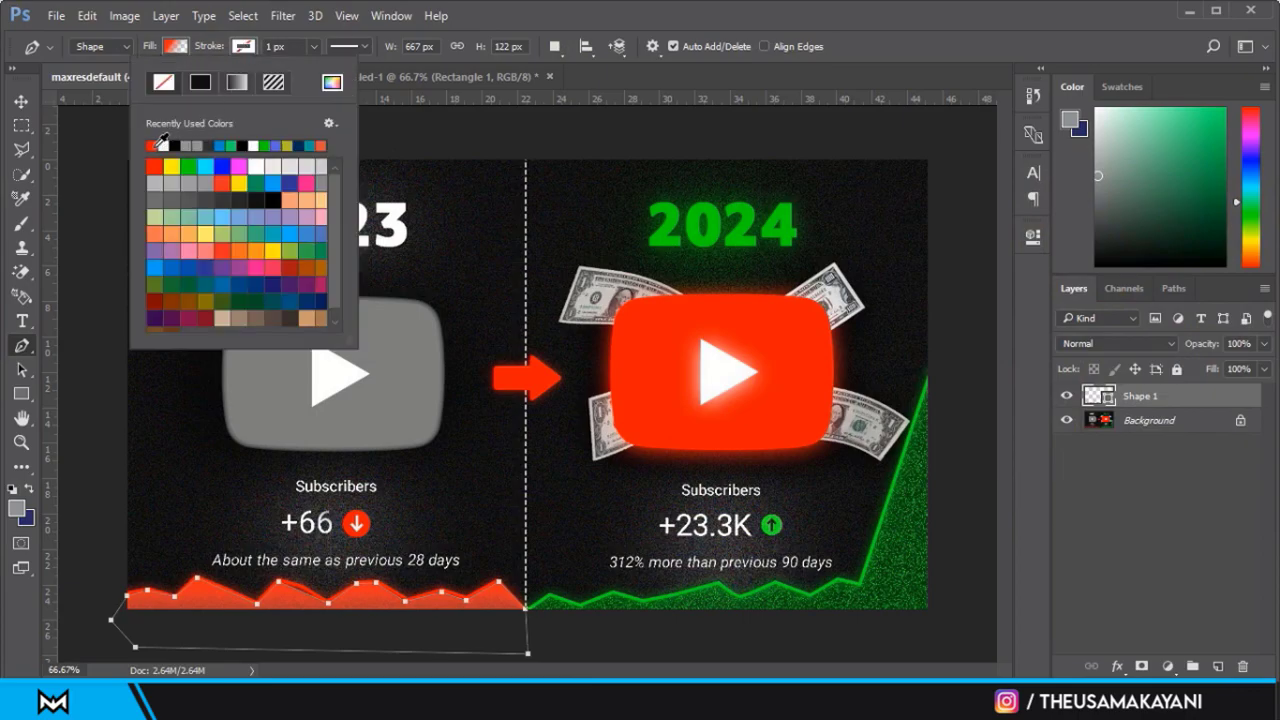
left_click(152, 145)
left_click(272, 46)
type("6")
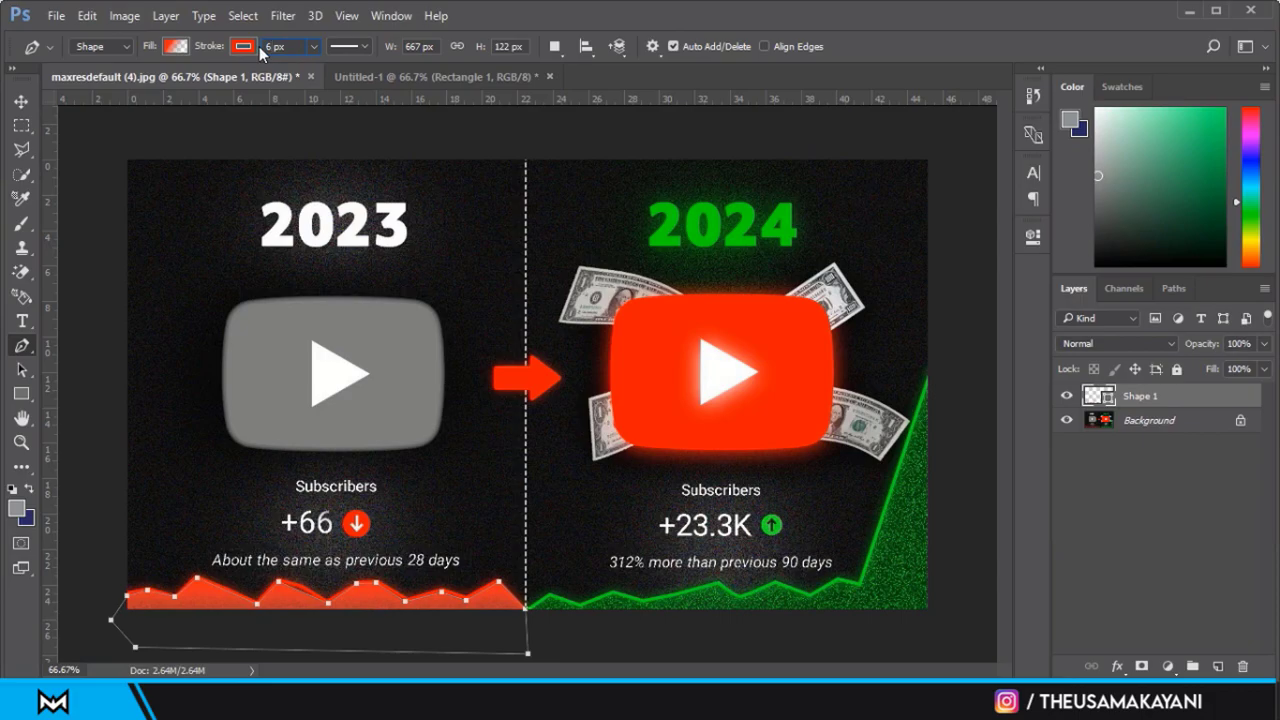
Drag the red graph shape into Untitled-1 along the canvas's bottom-left.
left_click(21, 102)
mouse_move(376, 582)
left_mouse_down()
mouse_move(393, 566)
mouse_move(376, 563)
mouse_move(410, 537)
mouse_move(447, 373)
left_mouse_up()
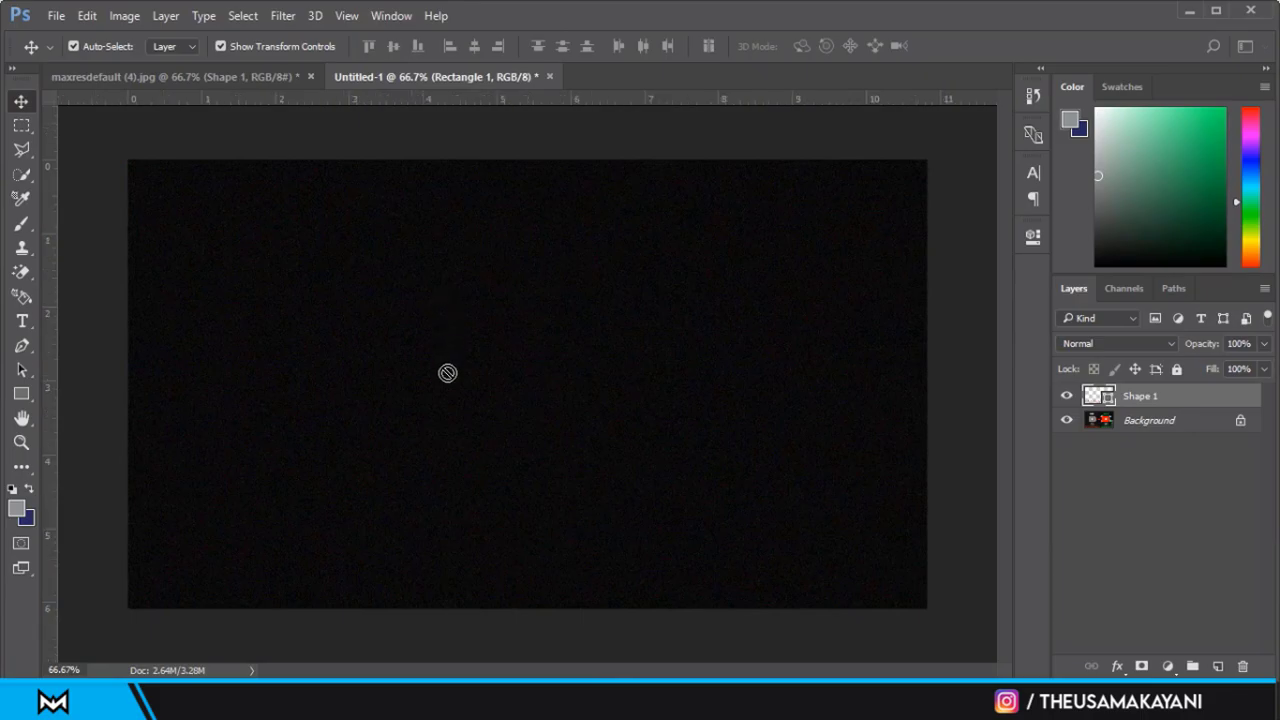
left_click_drag(447, 373, 466, 608)
left_click(584, 632)
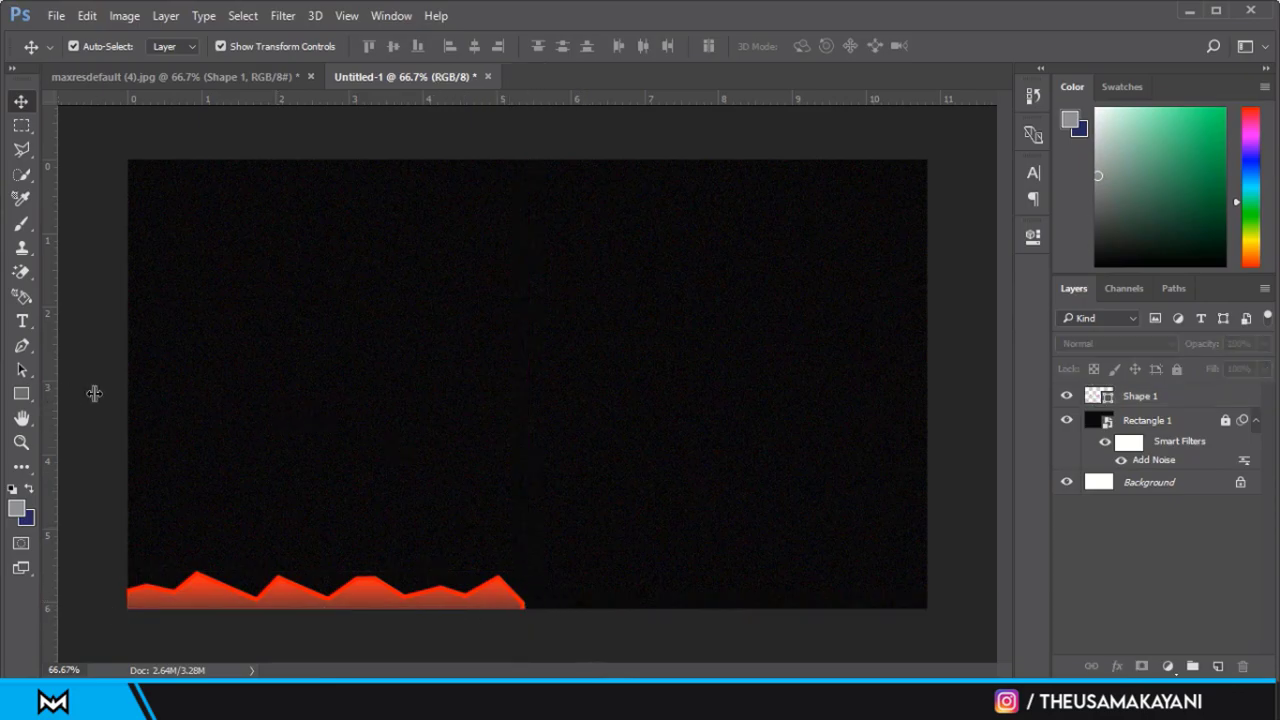
left_click_drag(48, 393, 526, 400)
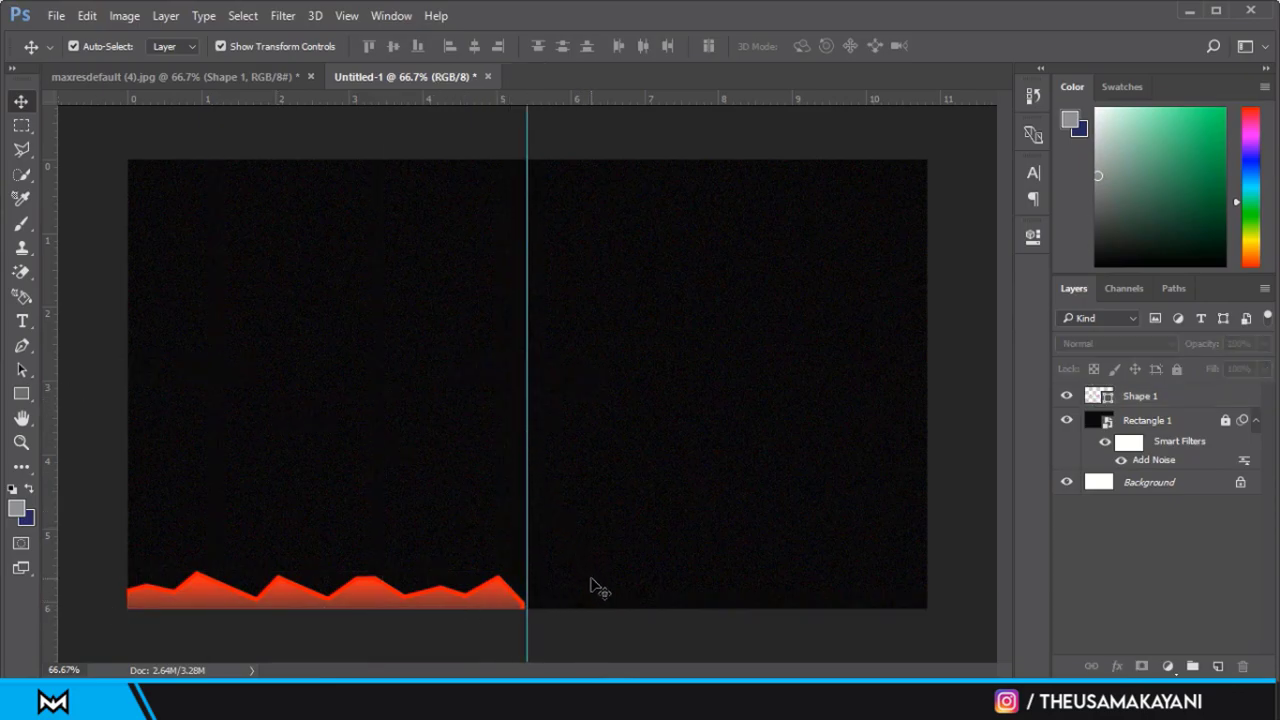
key("ctrl+semicolon")
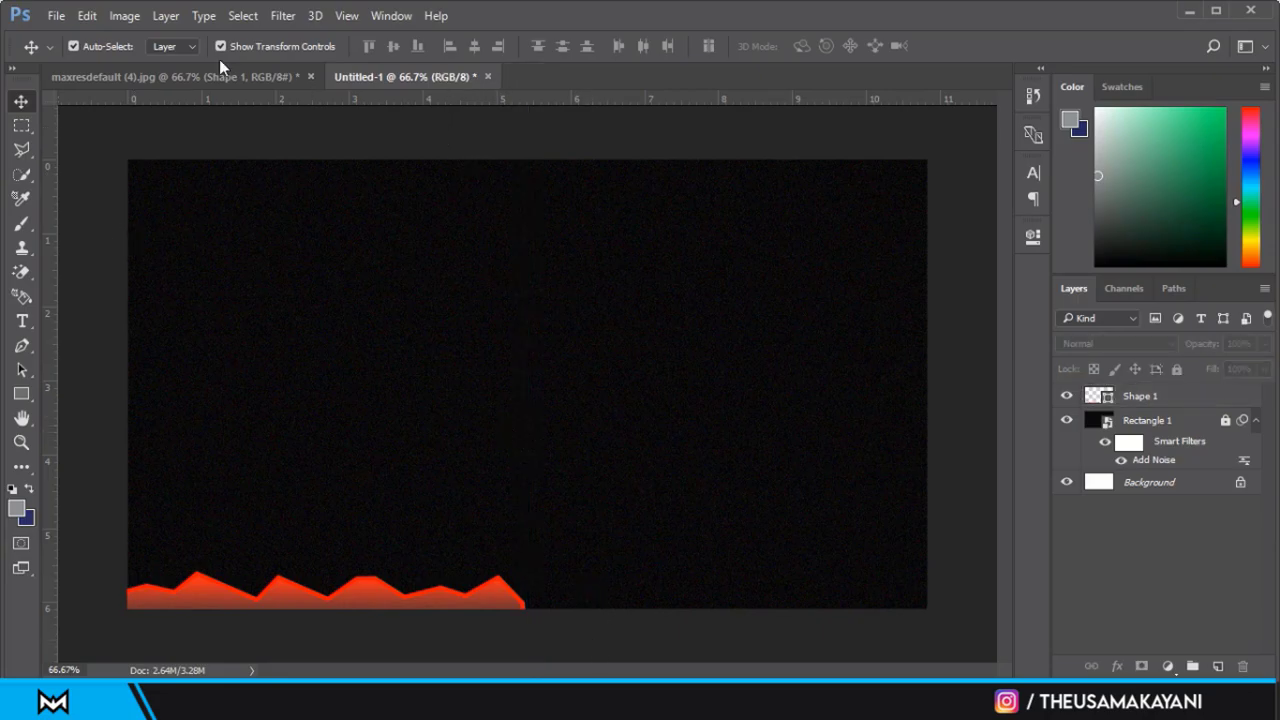
Back in the reference thumbnail, delete the copied red chart shape.
left_click(229, 81)
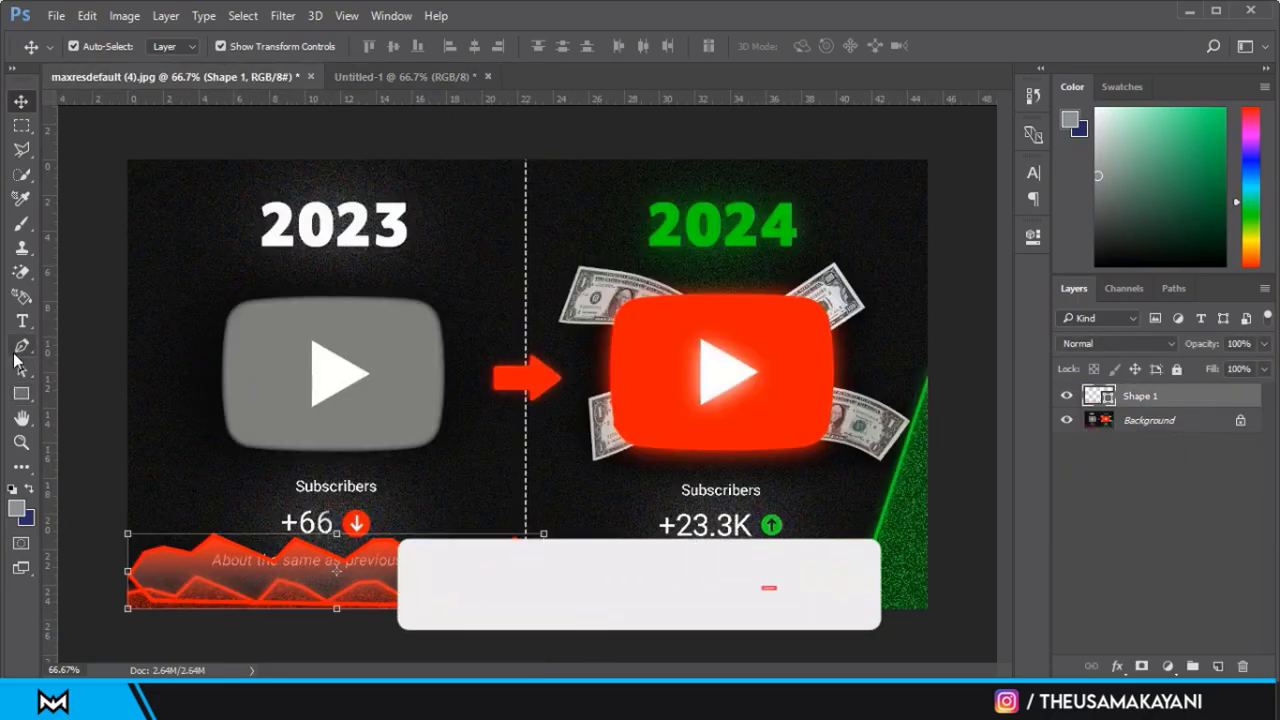
left_click(16, 354)
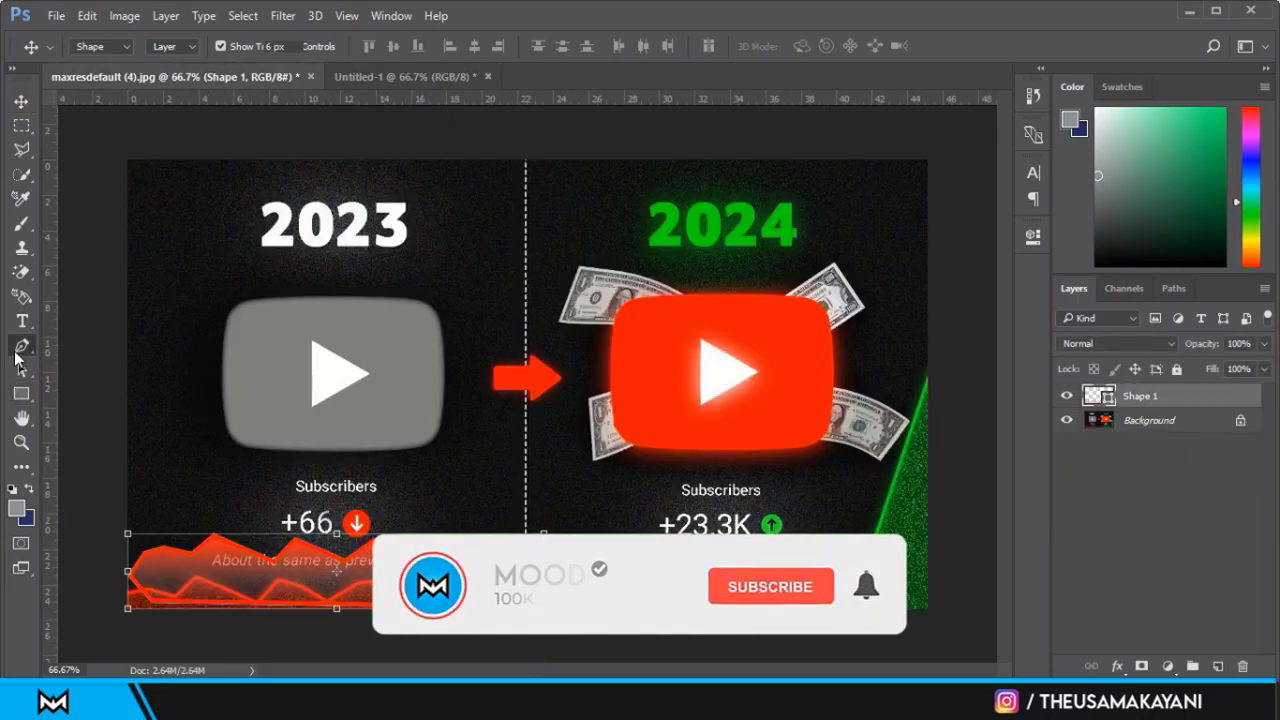
left_click(22, 101)
key("Delete")
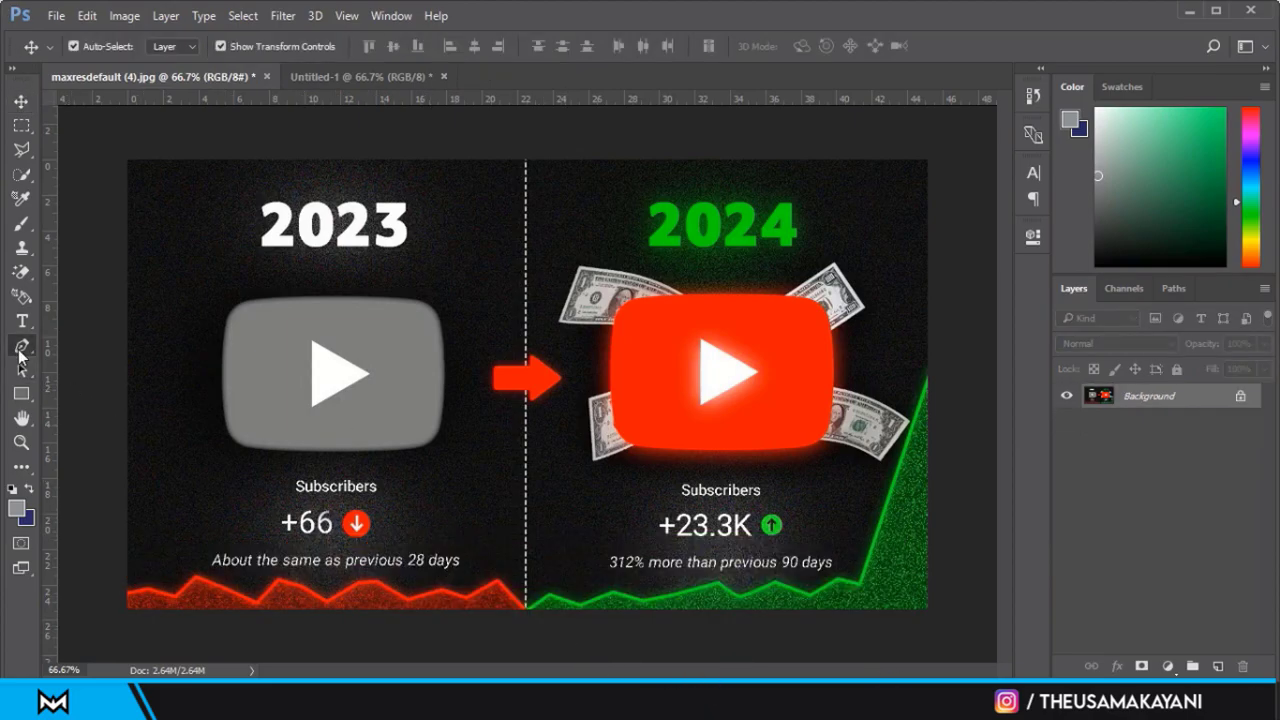
Trace the green 2024 line up to its spike and close the shape below the chart.
left_click(20, 355)
left_click(527, 608)
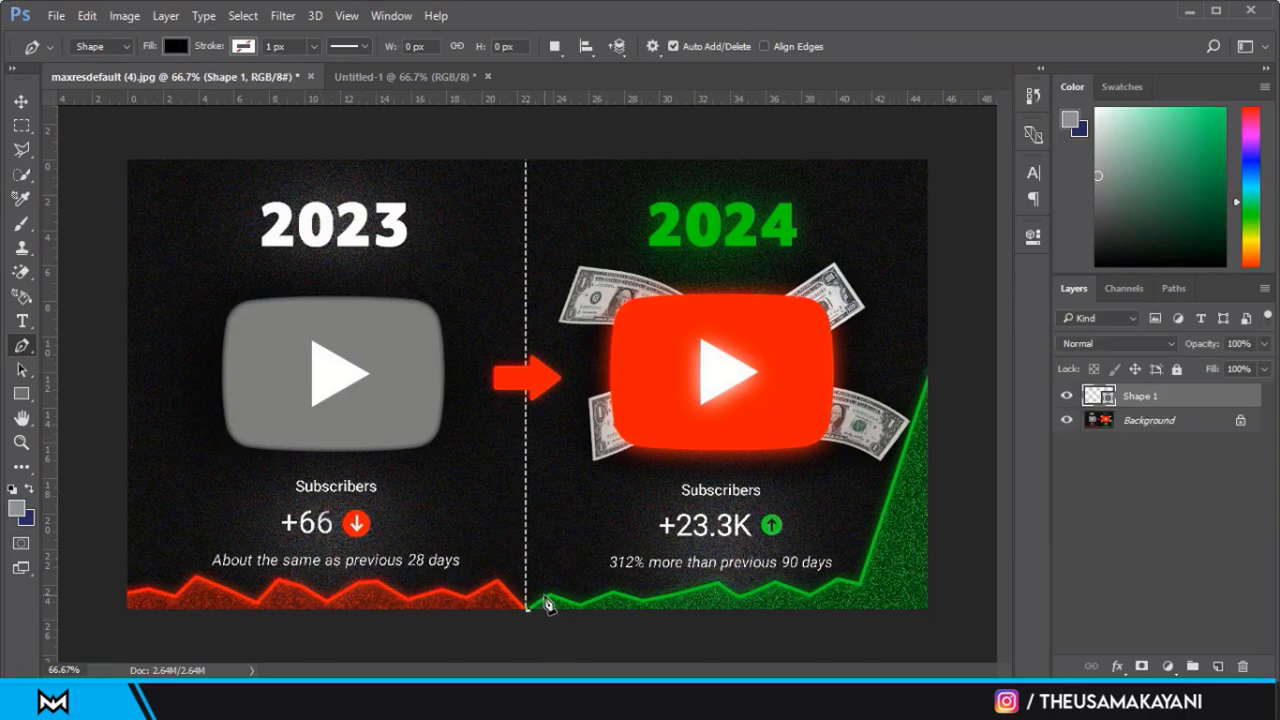
left_click(549, 597)
left_click(613, 595)
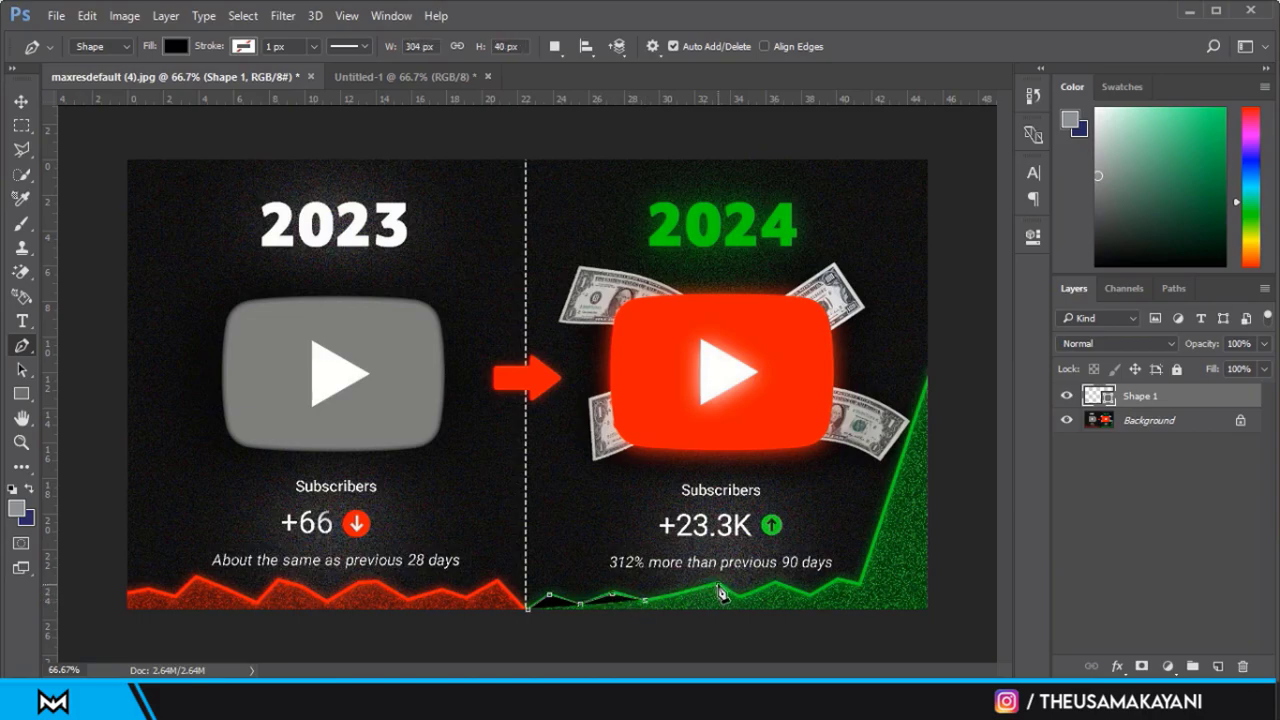
left_click(739, 598)
left_click(775, 583)
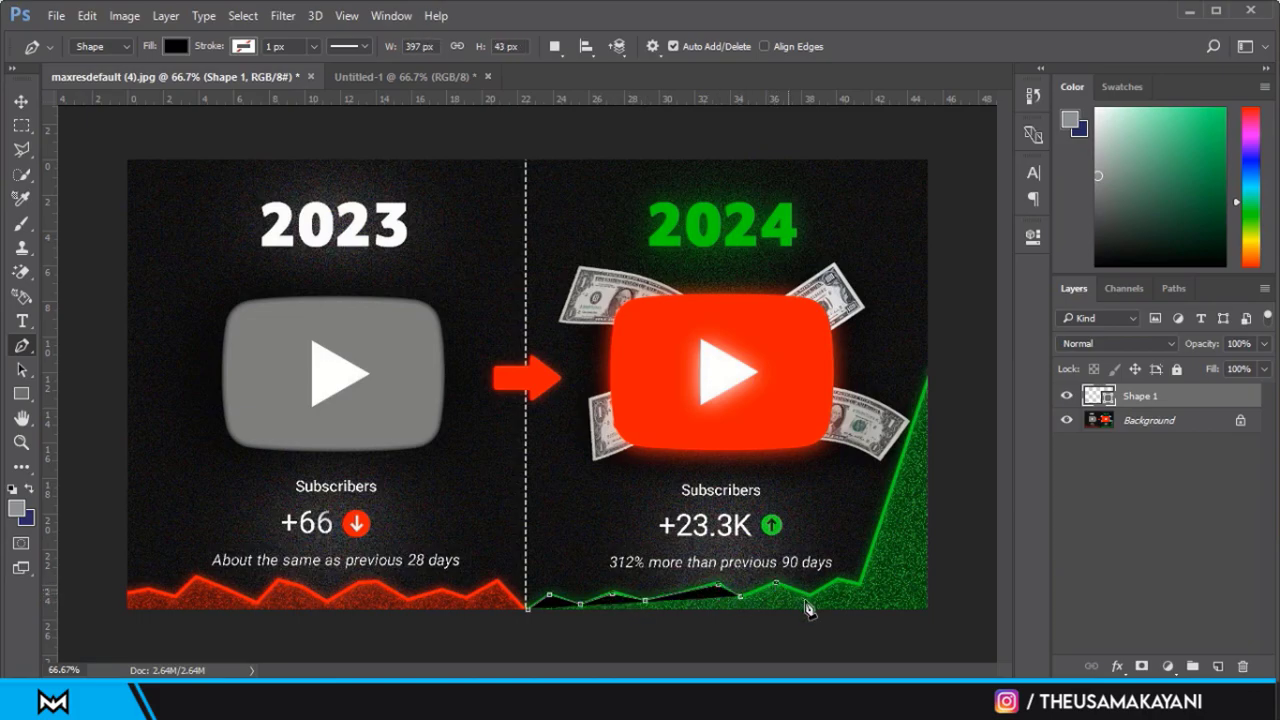
left_click(808, 597)
left_click(839, 580)
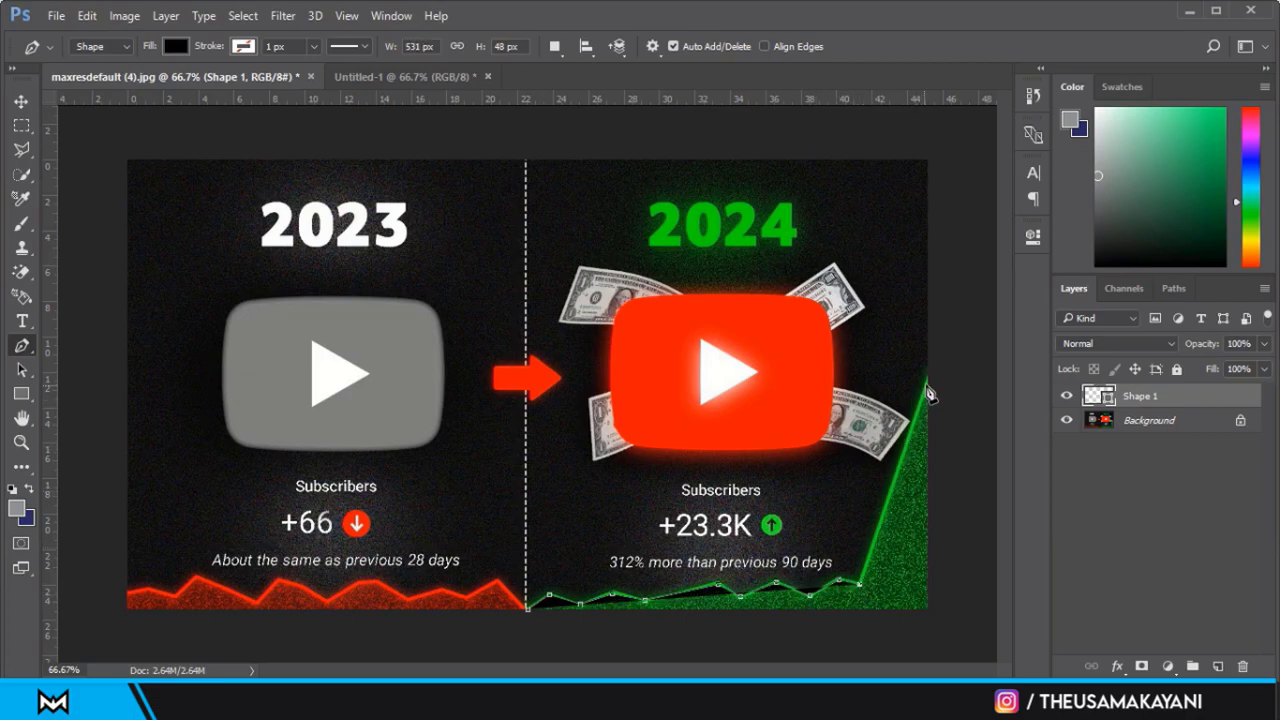
left_click(928, 381)
left_click(950, 445)
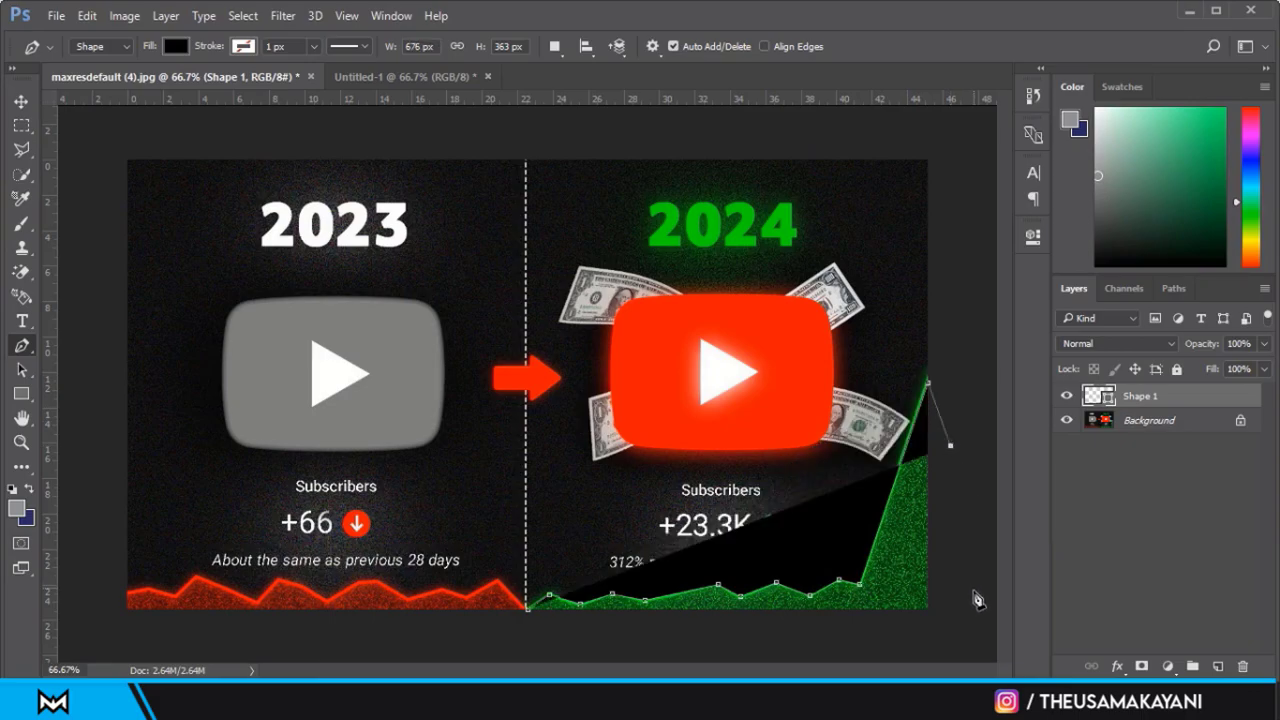
left_click(975, 617)
left_click(888, 648)
left_click(648, 630)
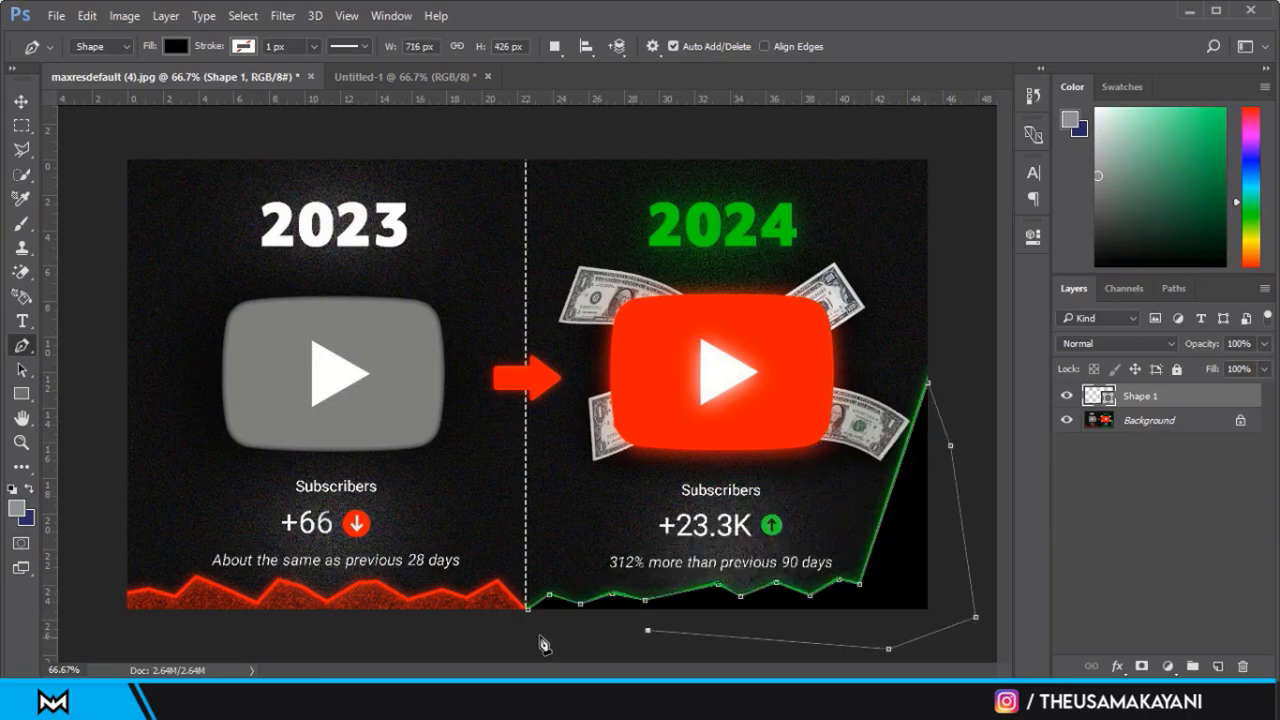
left_click(536, 635)
left_click(530, 619)
left_click(177, 47)
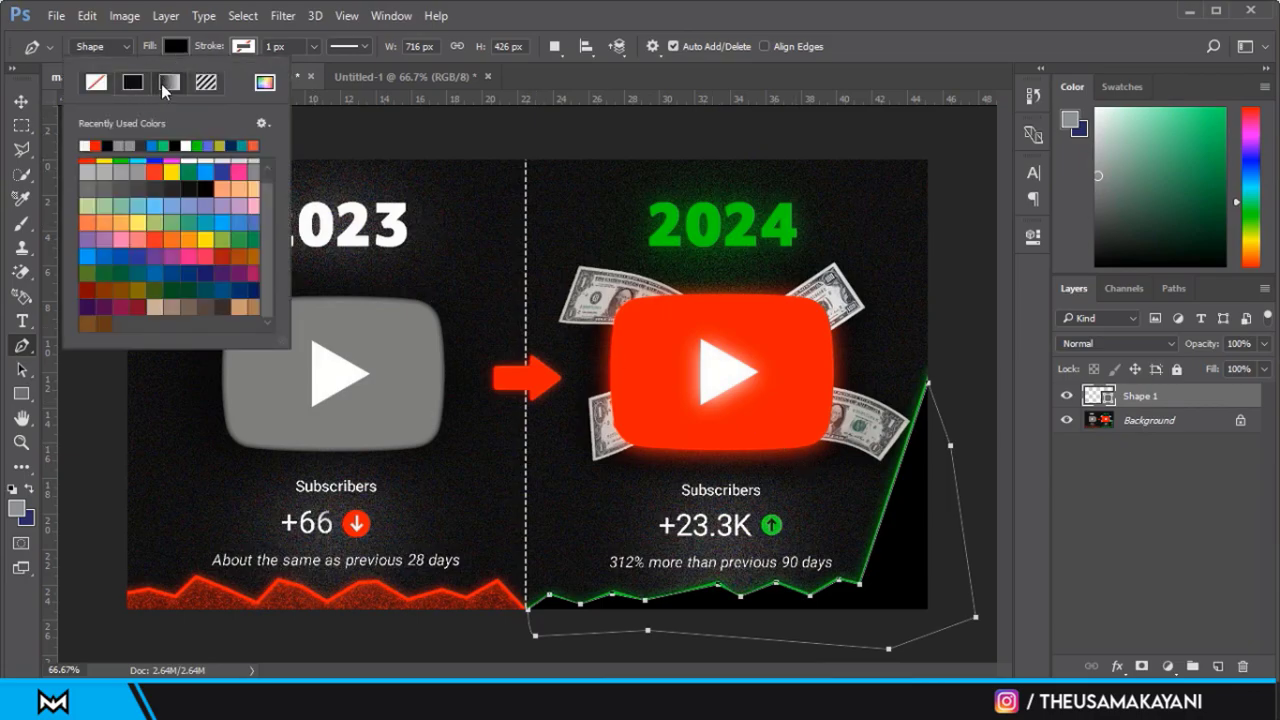
Fill the shape with a fade-to-transparent gradient whose stop is green.
left_click(161, 83)
left_click(122, 155)
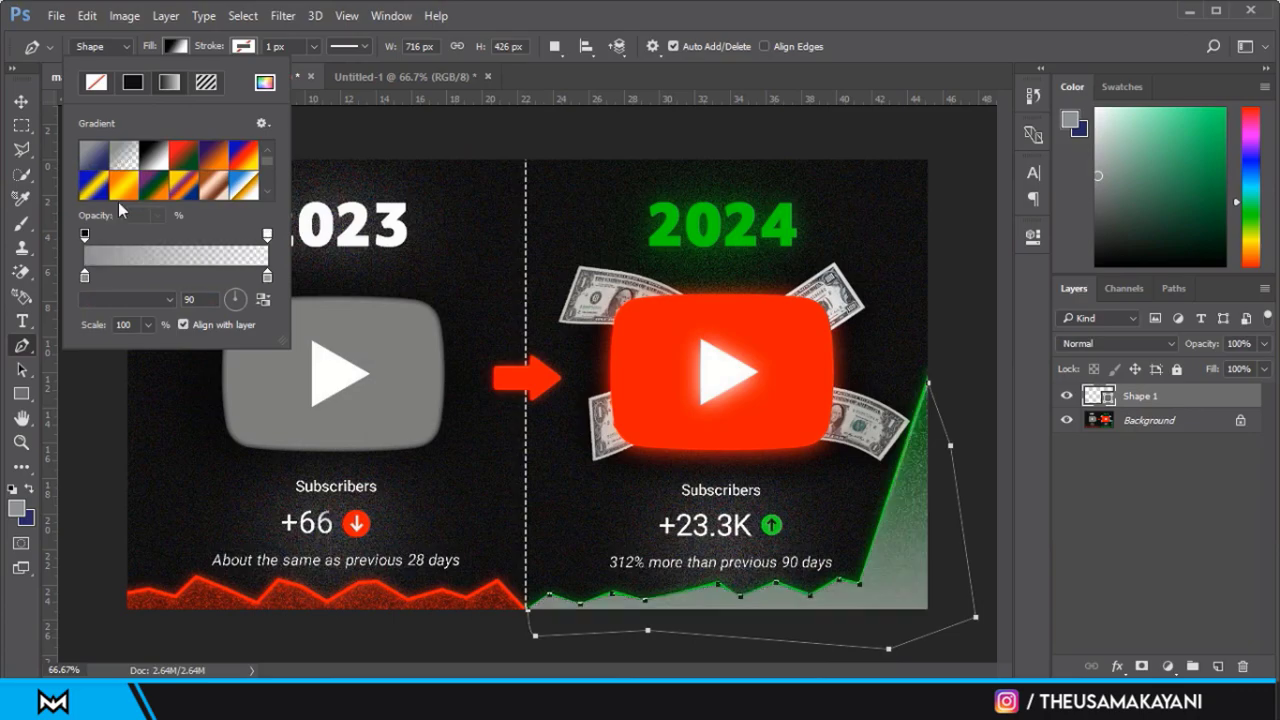
left_click(84, 277)
double_click(84, 277)
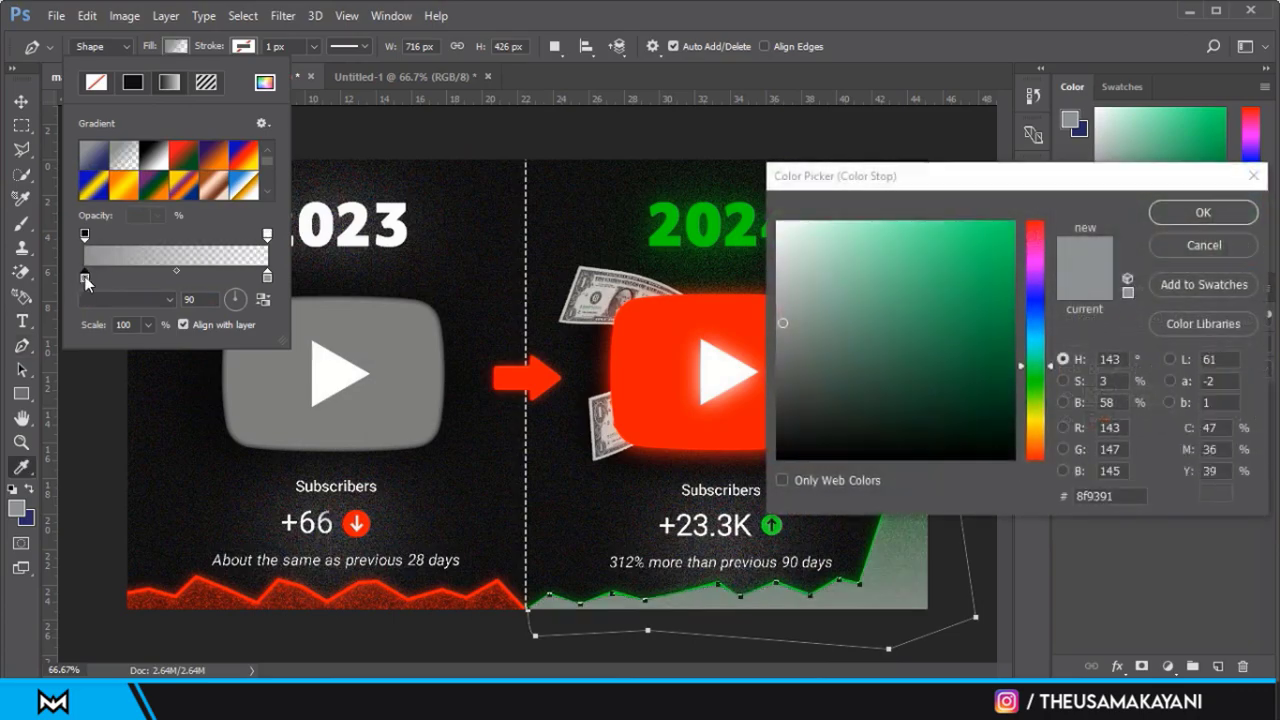
type("00ff63")
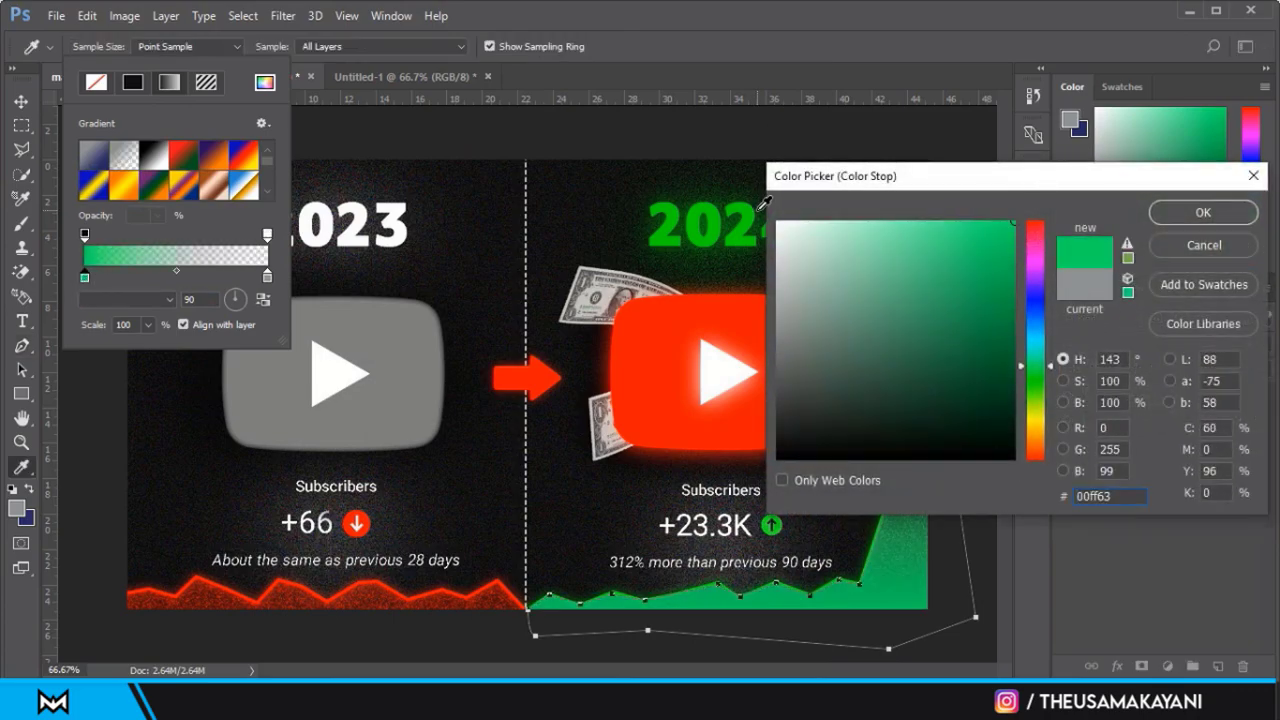
left_click(751, 206)
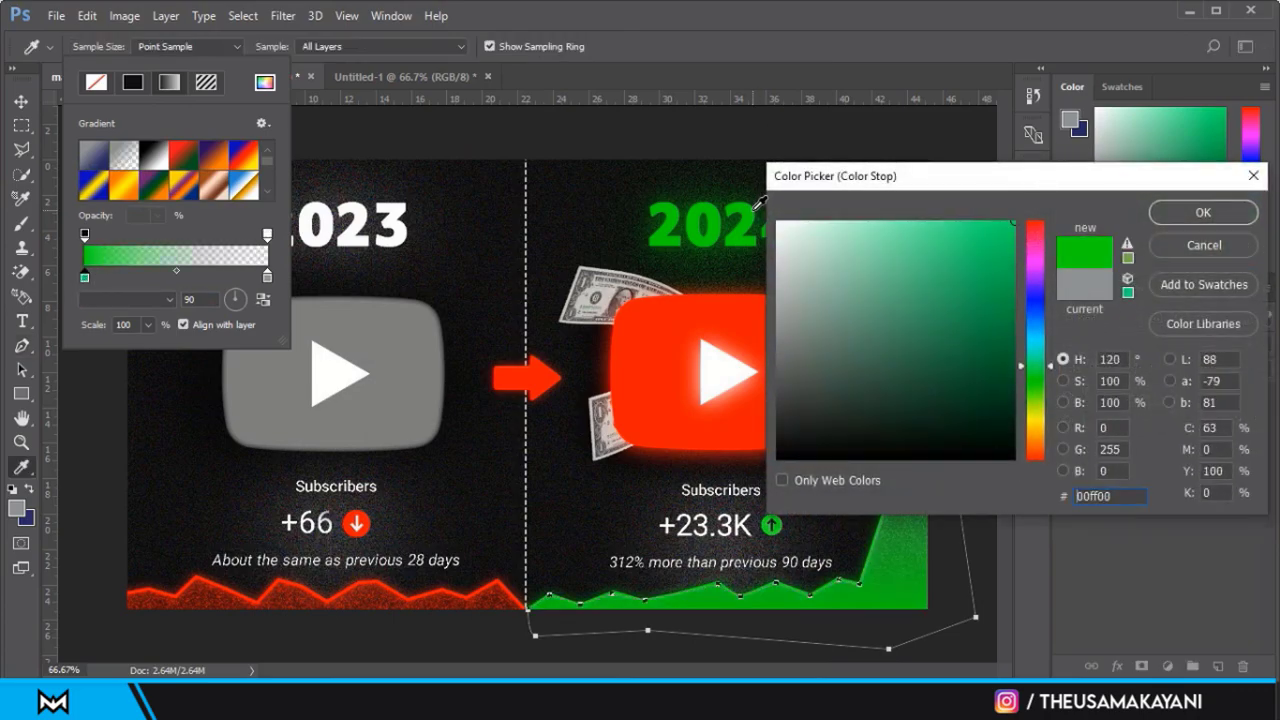
left_click(1180, 216)
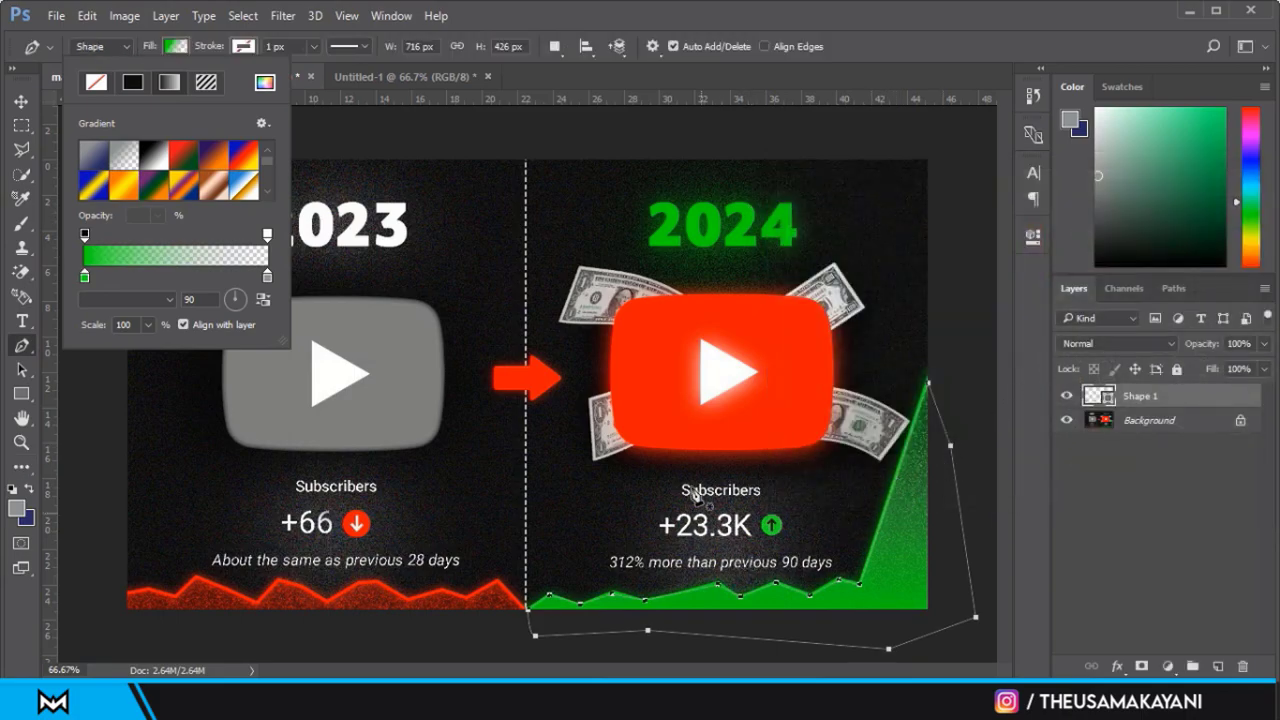
Soften the stop to #15f915 green and reverse the gradient at a 90° angle.
double_click(82, 278)
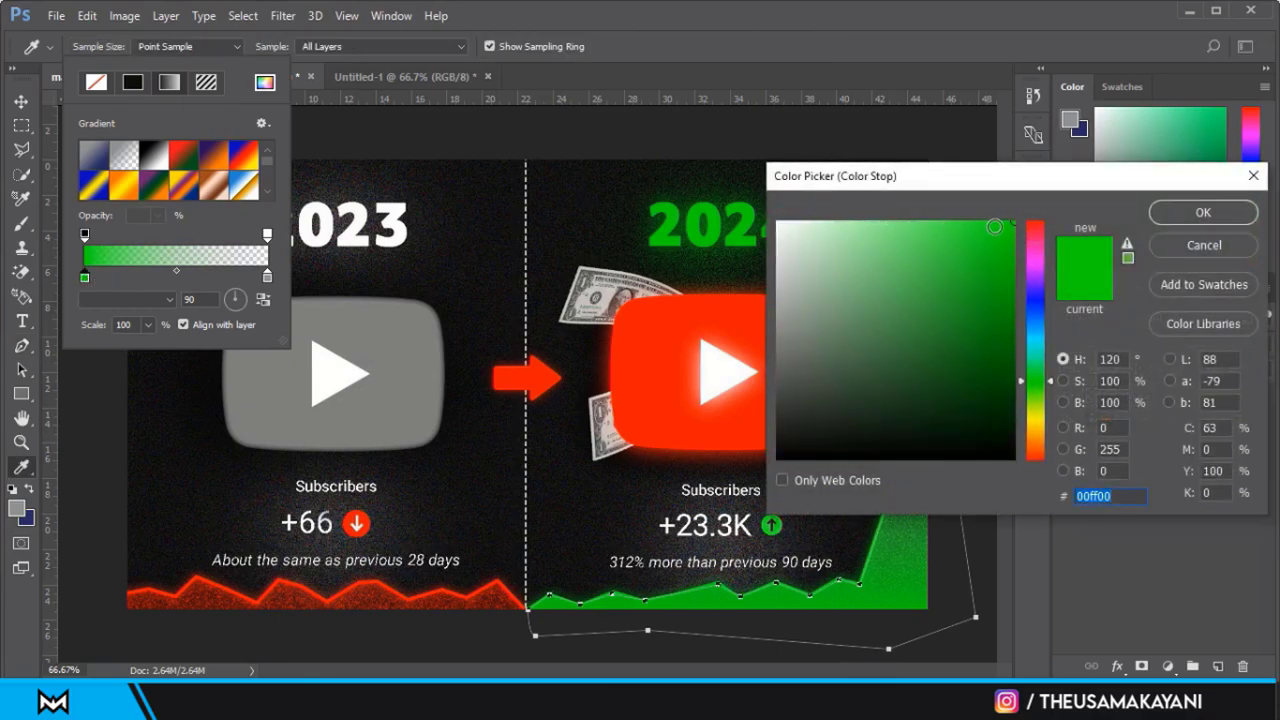
left_click(994, 226)
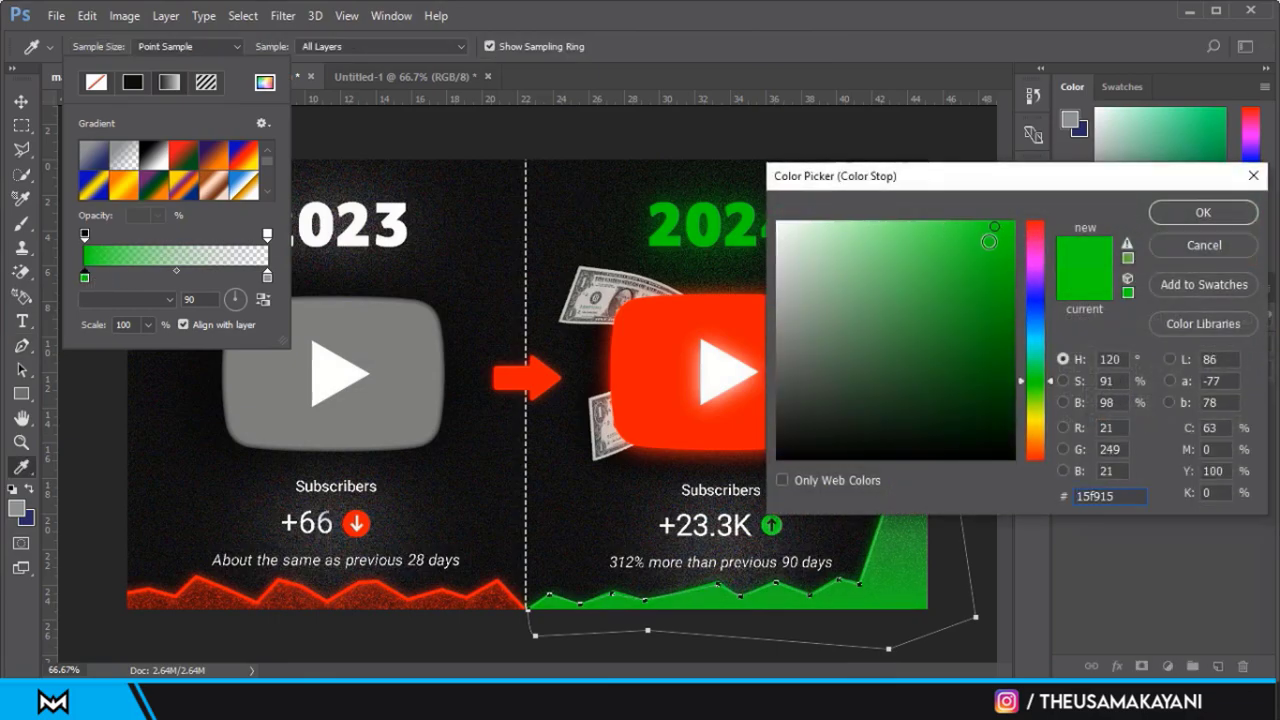
key("Return")
left_click(240, 293)
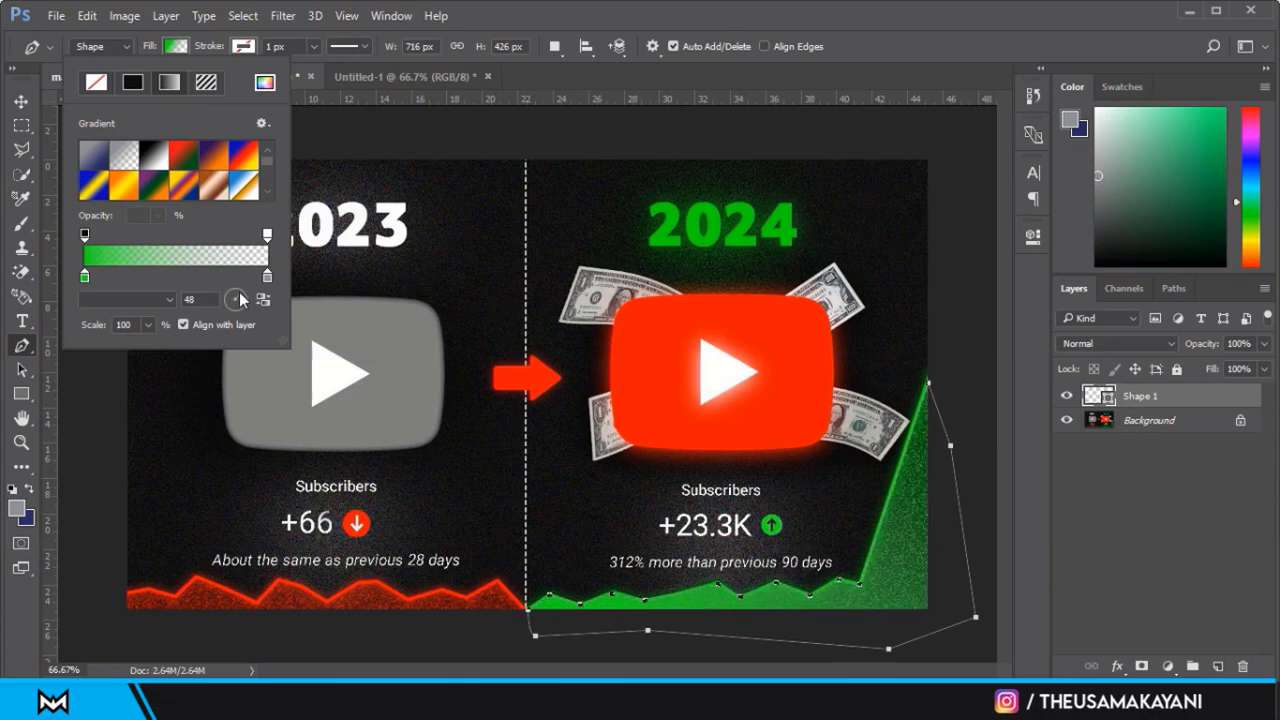
left_click(233, 291)
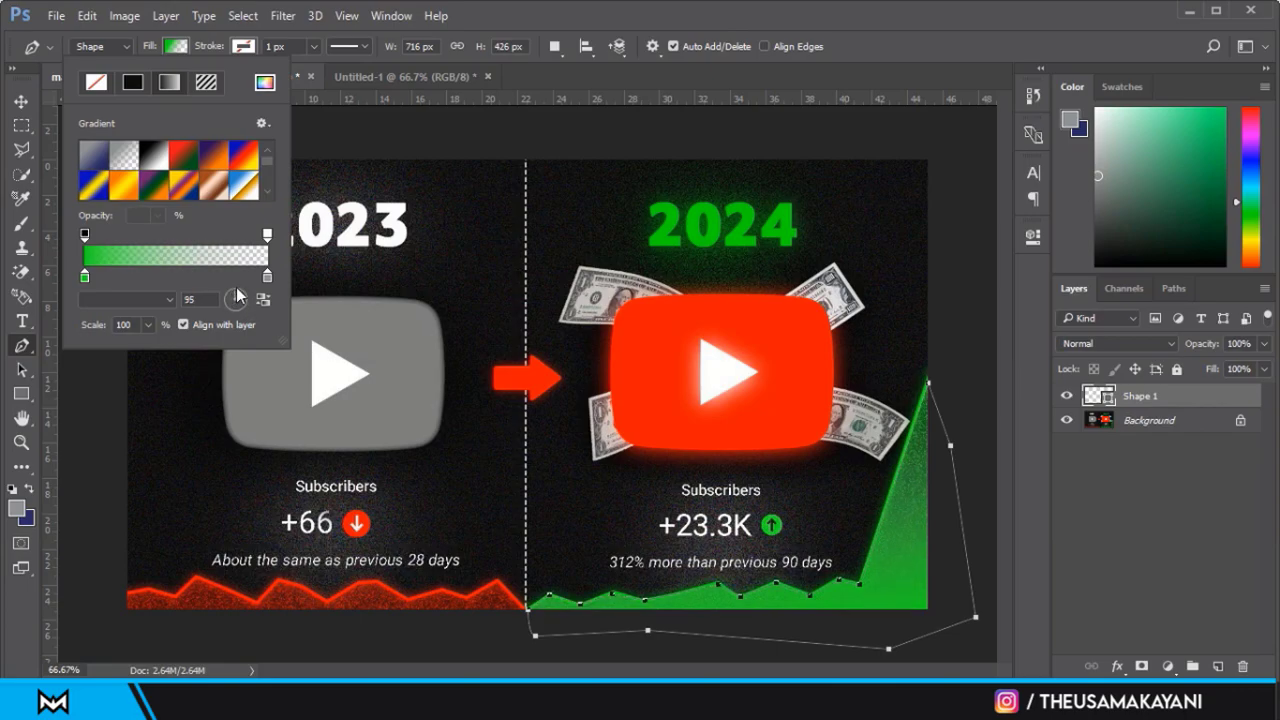
left_click(261, 302)
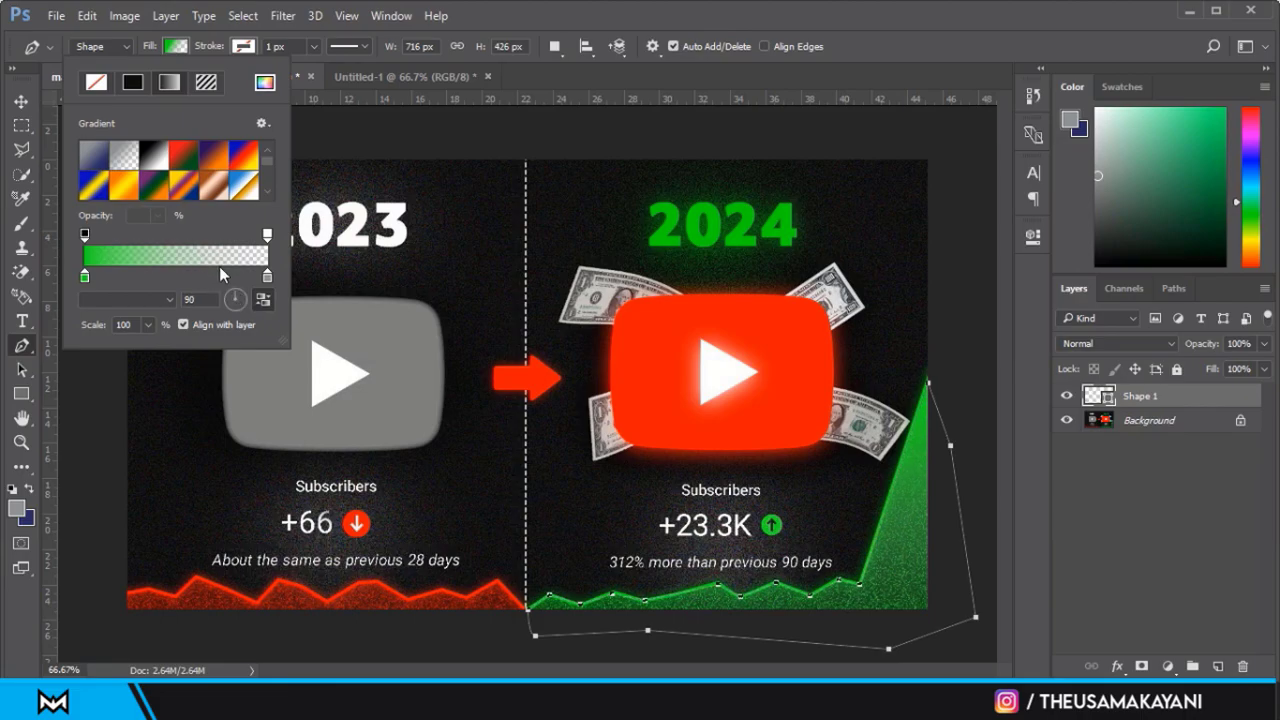
Give the green graph shape a green outline.
left_click(269, 47)
type("6")
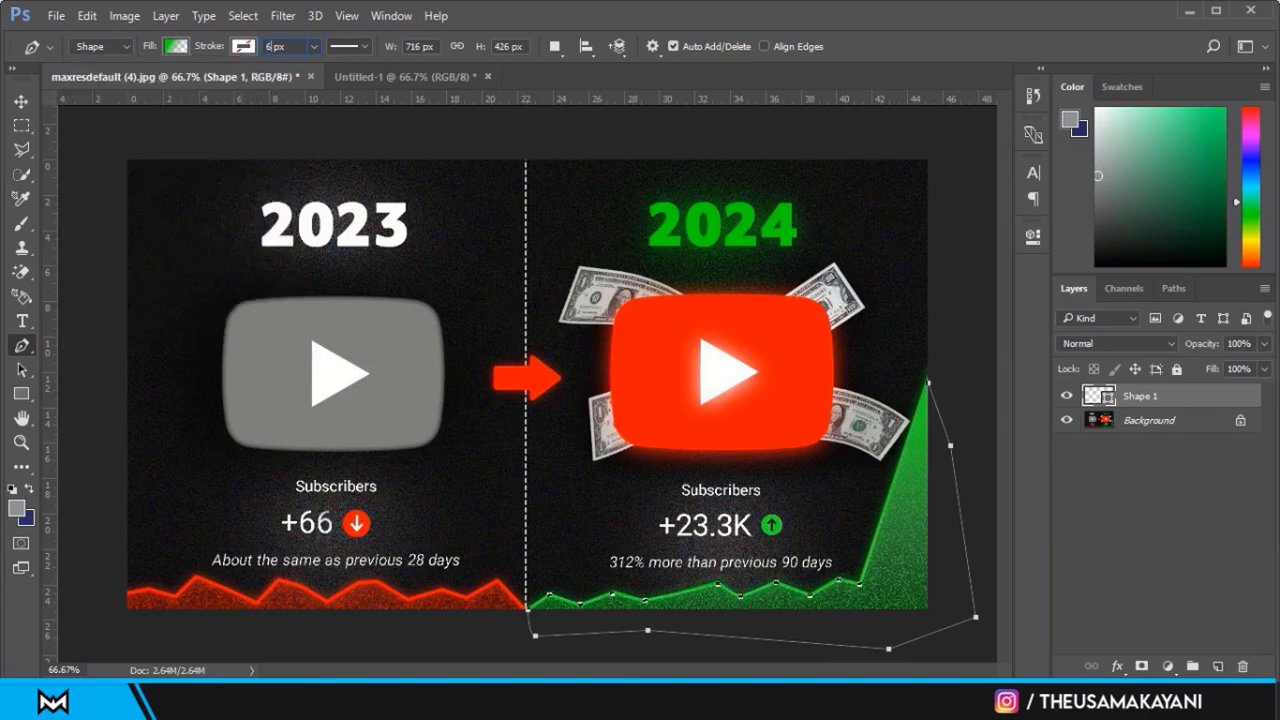
left_click(243, 47)
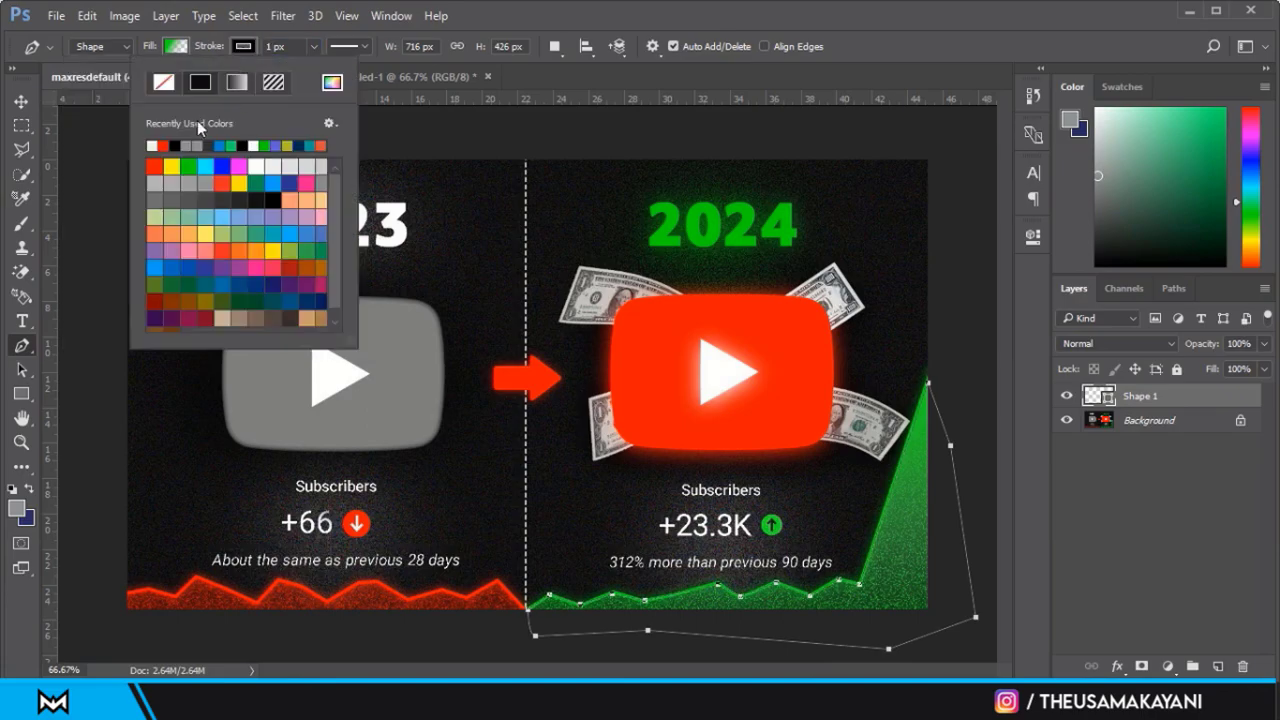
left_click(266, 145)
left_click(20, 101)
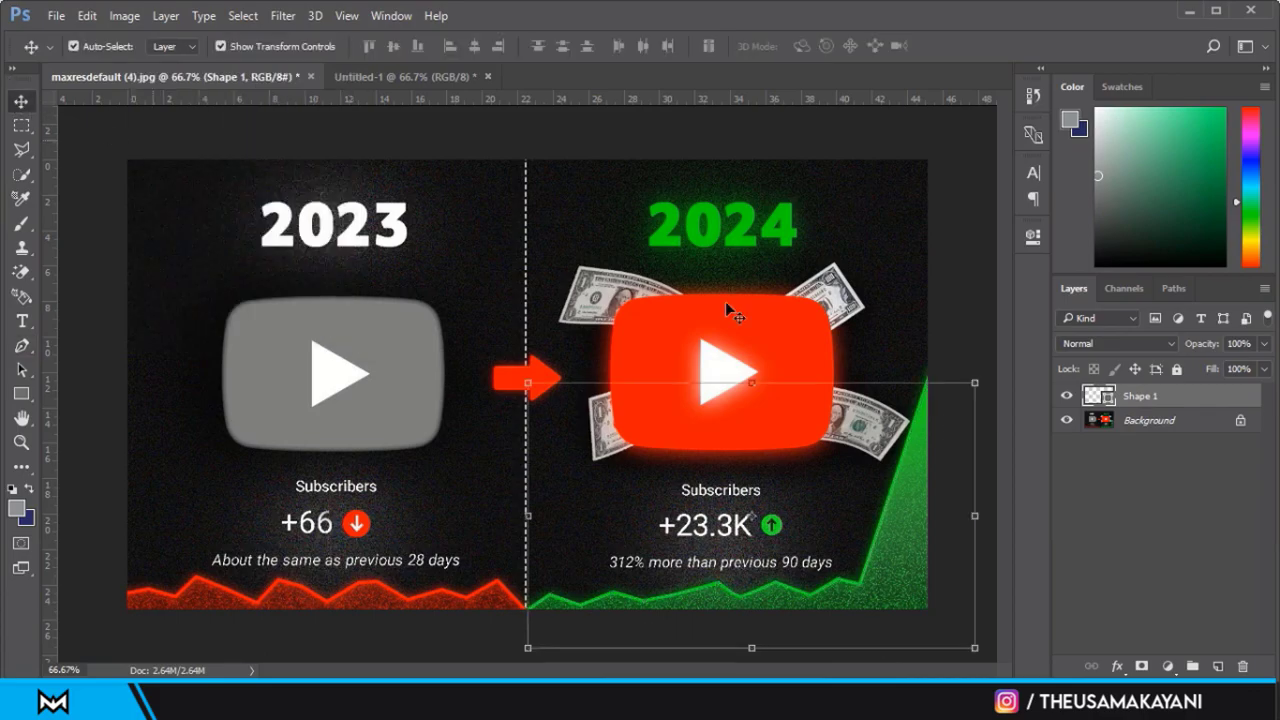
left_click(954, 345)
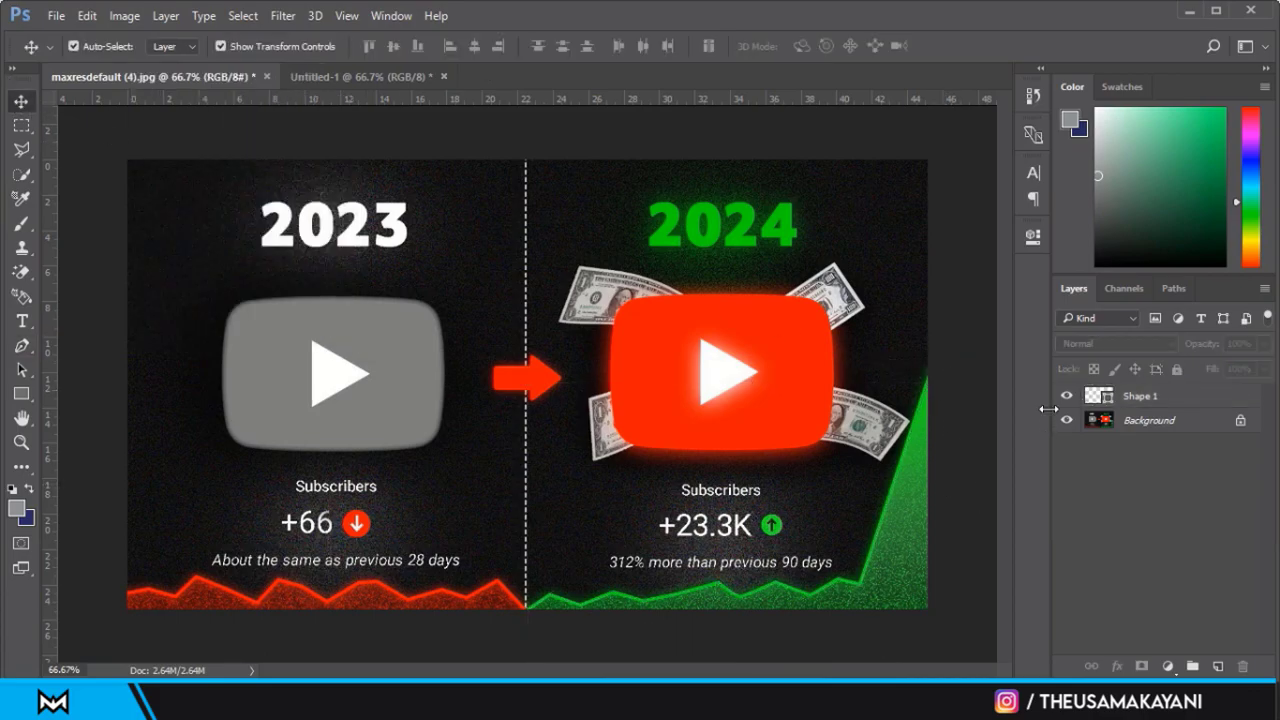
Copy the green graph into Untitled-1 and set its gradient angle to 135°.
left_click_drag(935, 545, 502, 103)
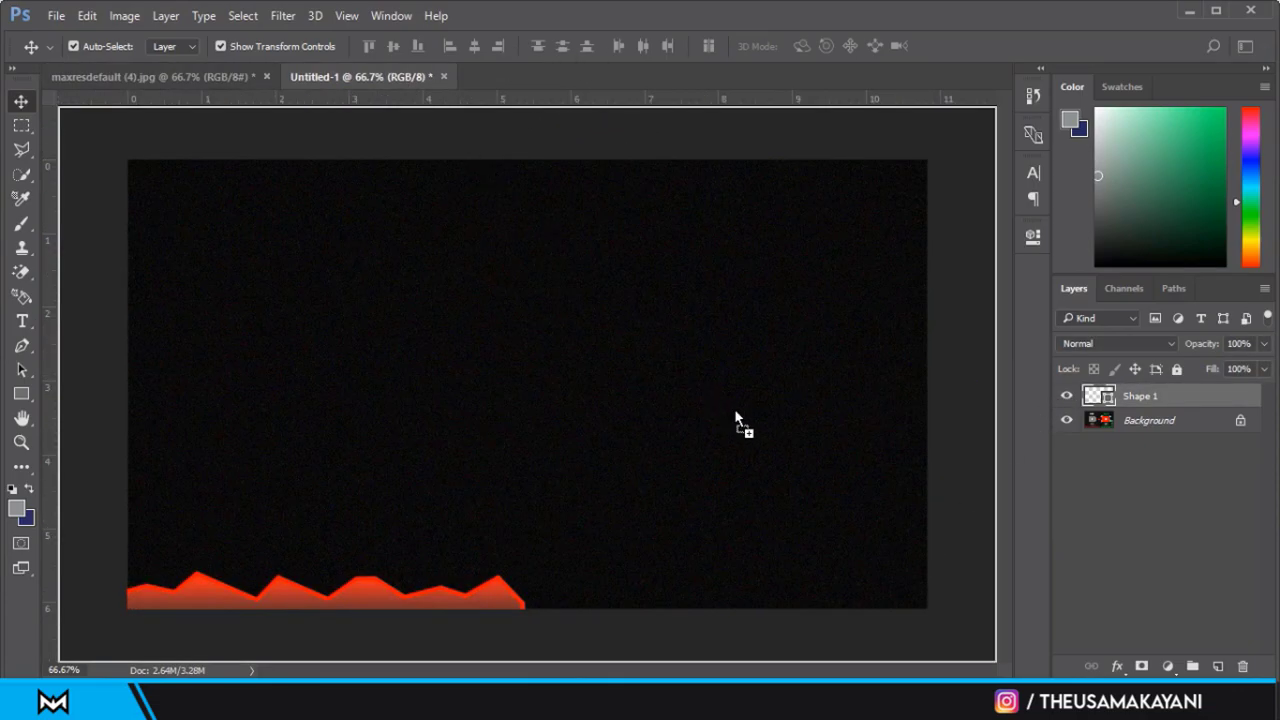
mouse_move(502, 103)
left_mouse_down()
mouse_move(734, 416)
mouse_move(912, 549)
left_mouse_up()
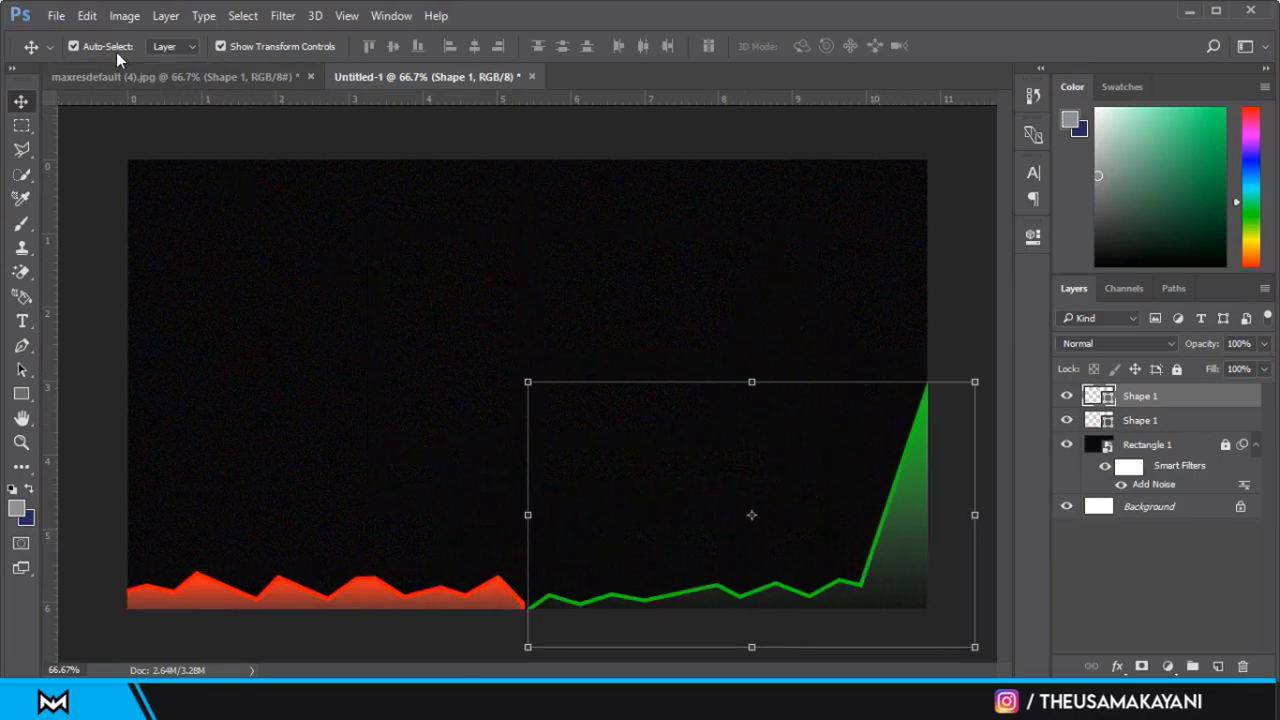
left_click(22, 345)
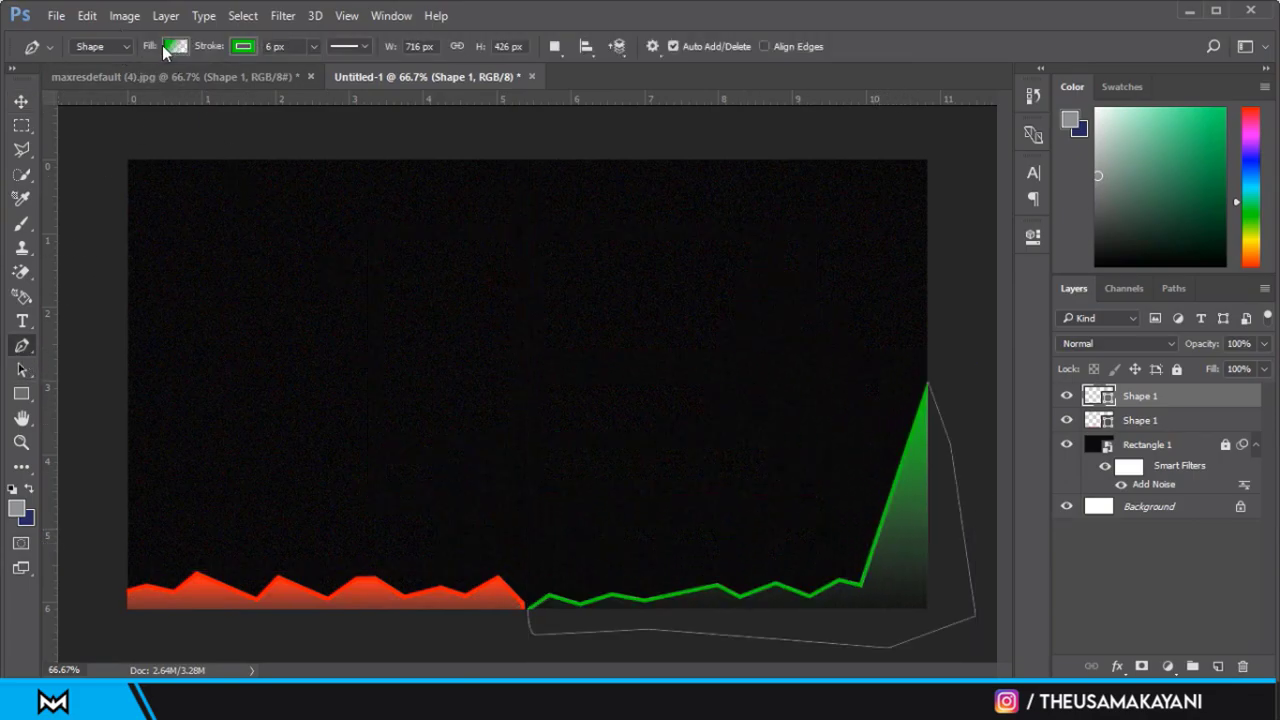
left_click(172, 47)
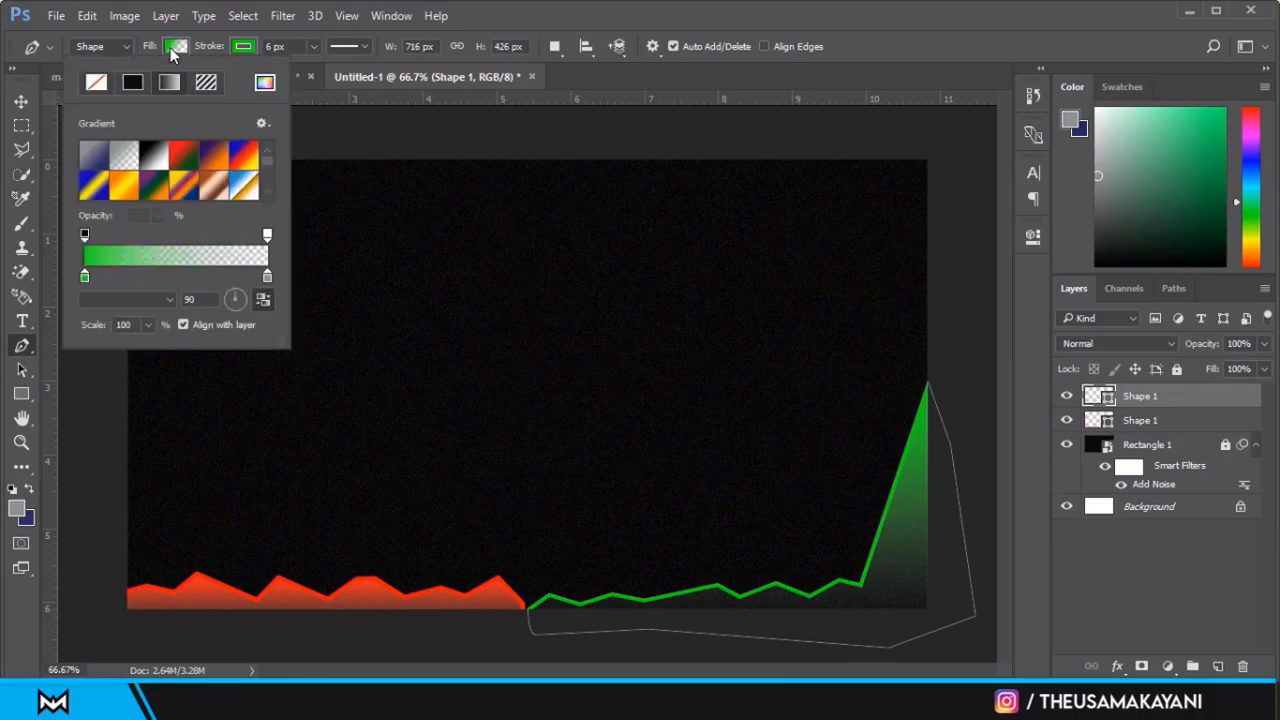
left_click(231, 297)
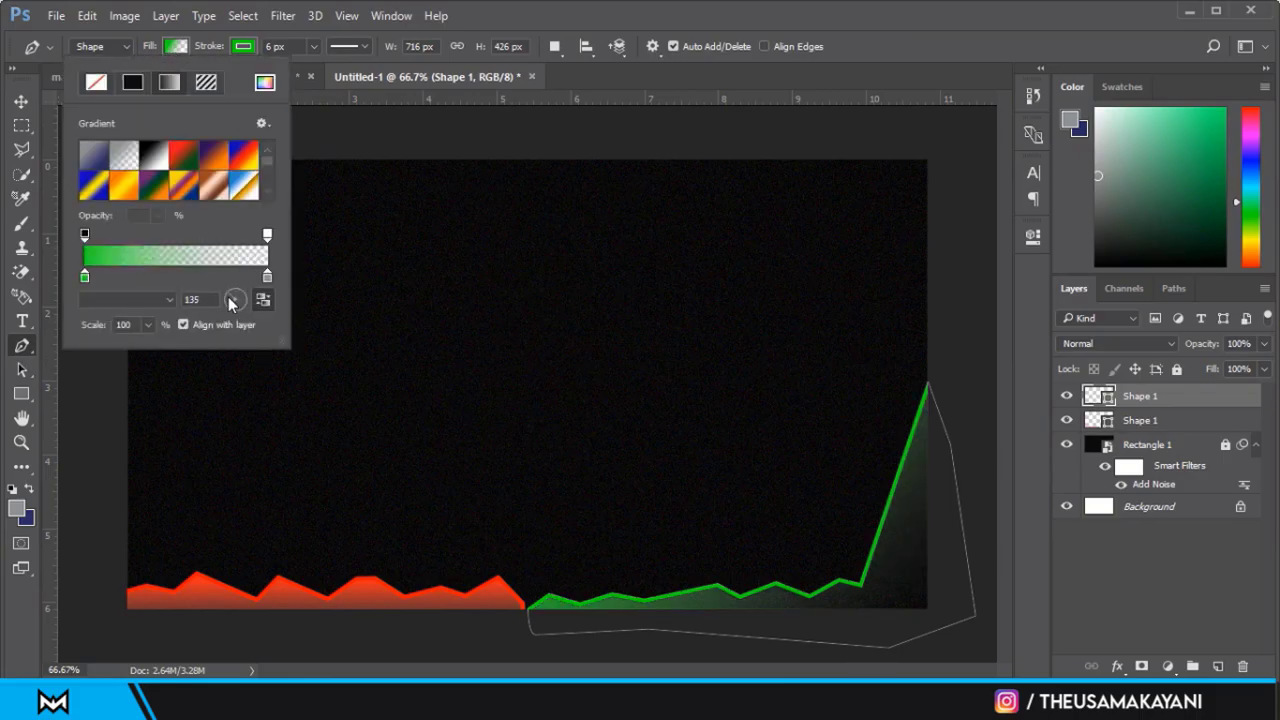
key("v")
left_click(515, 148)
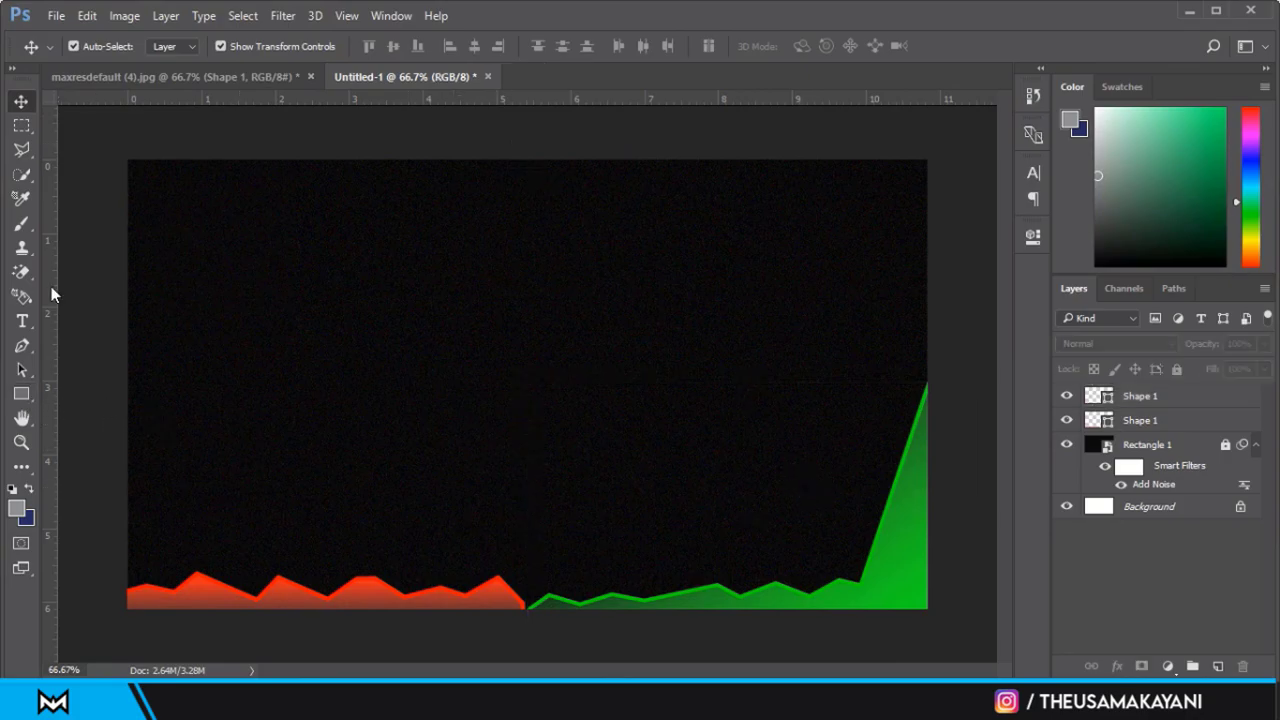
Add a vertical guide at 5.52 cm and copy the green graph into the thumbnail document.
left_click_drag(51, 289, 530, 387)
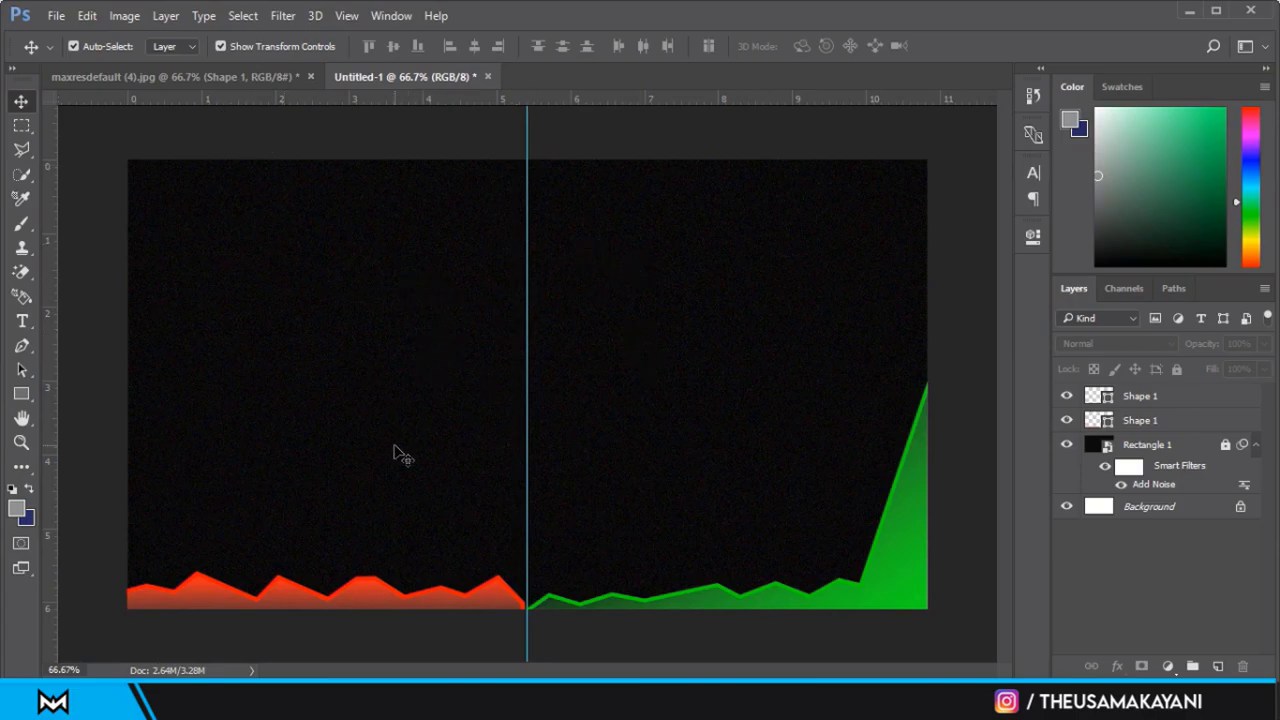
left_click(370, 620)
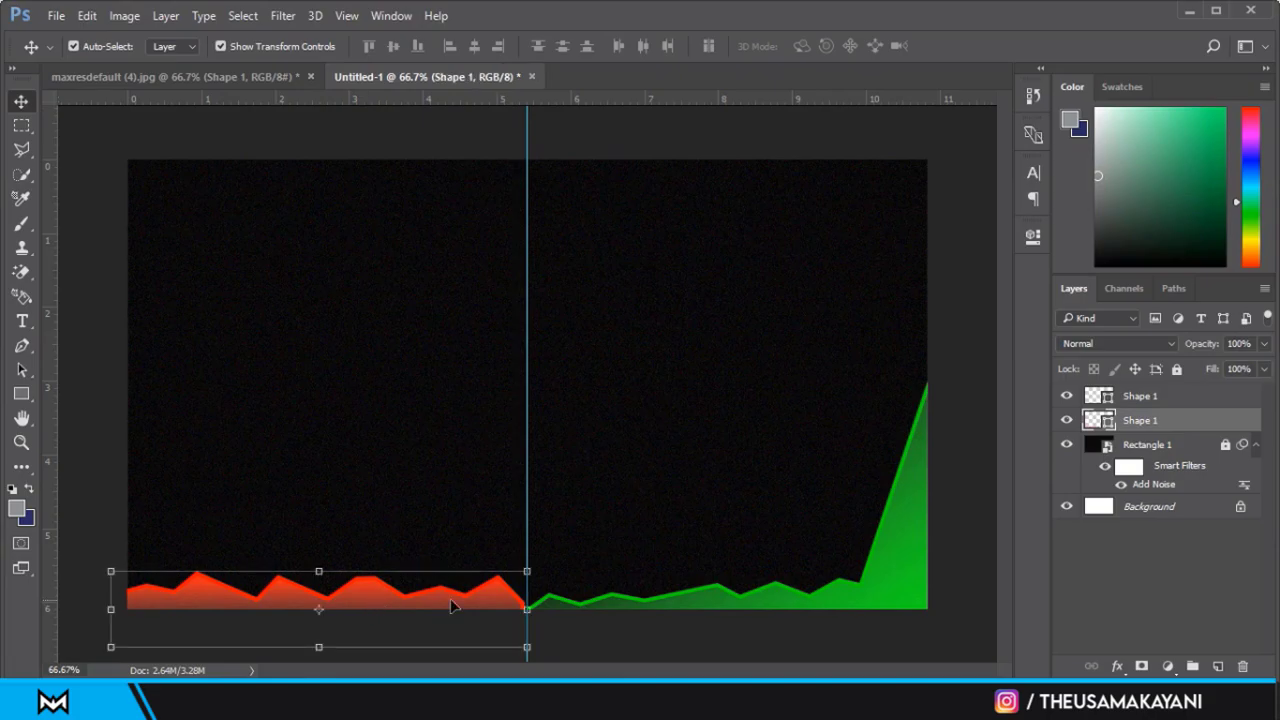
left_click_drag(848, 604, 268, 522)
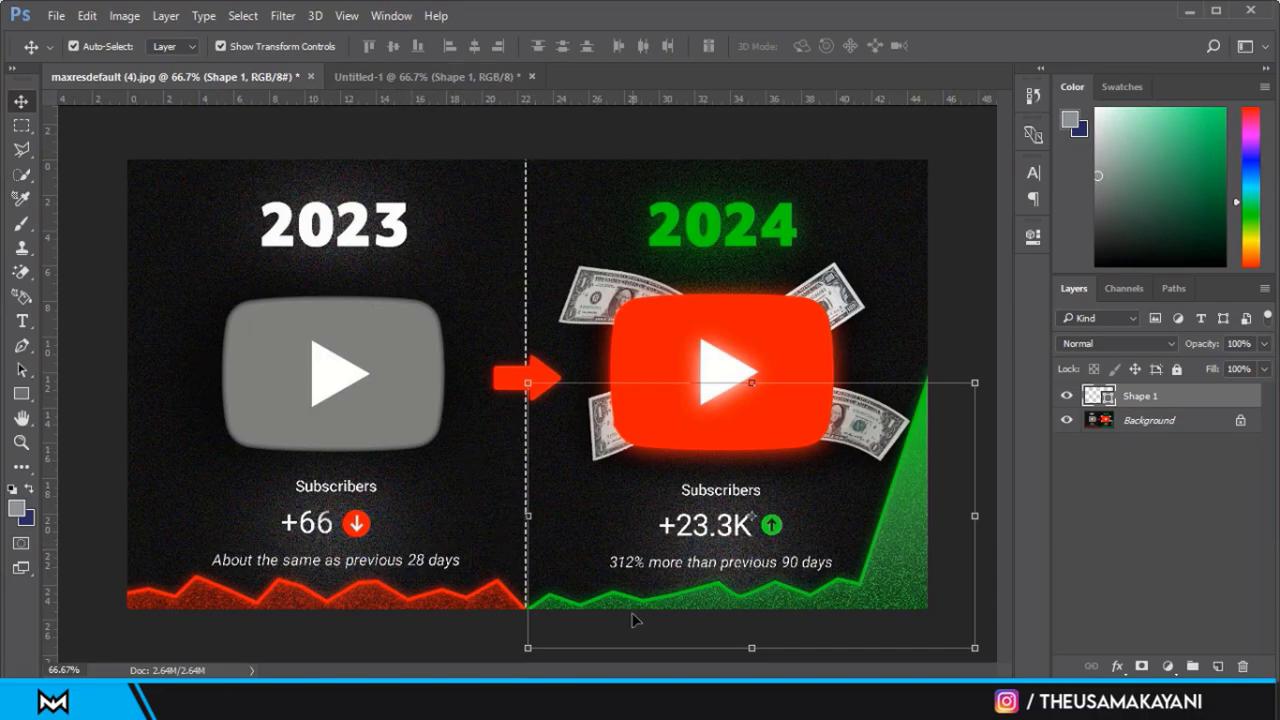
left_click(456, 74)
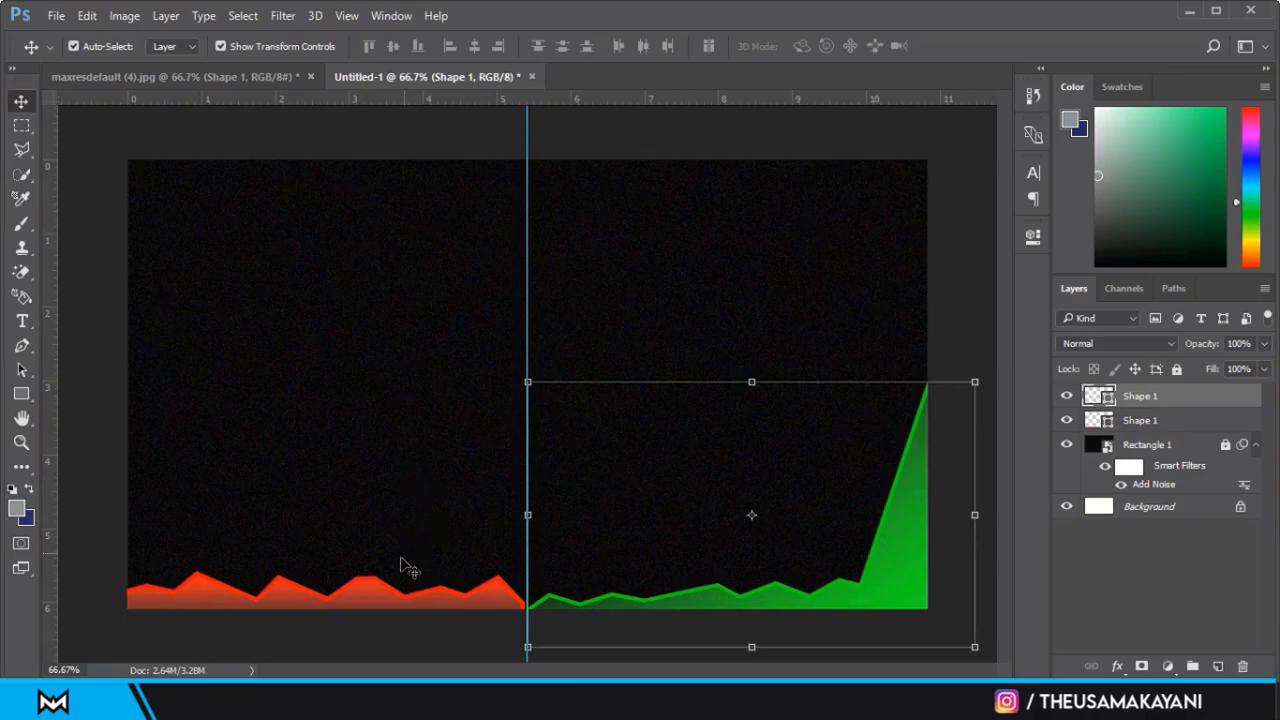
left_click(370, 590)
left_click(282, 18)
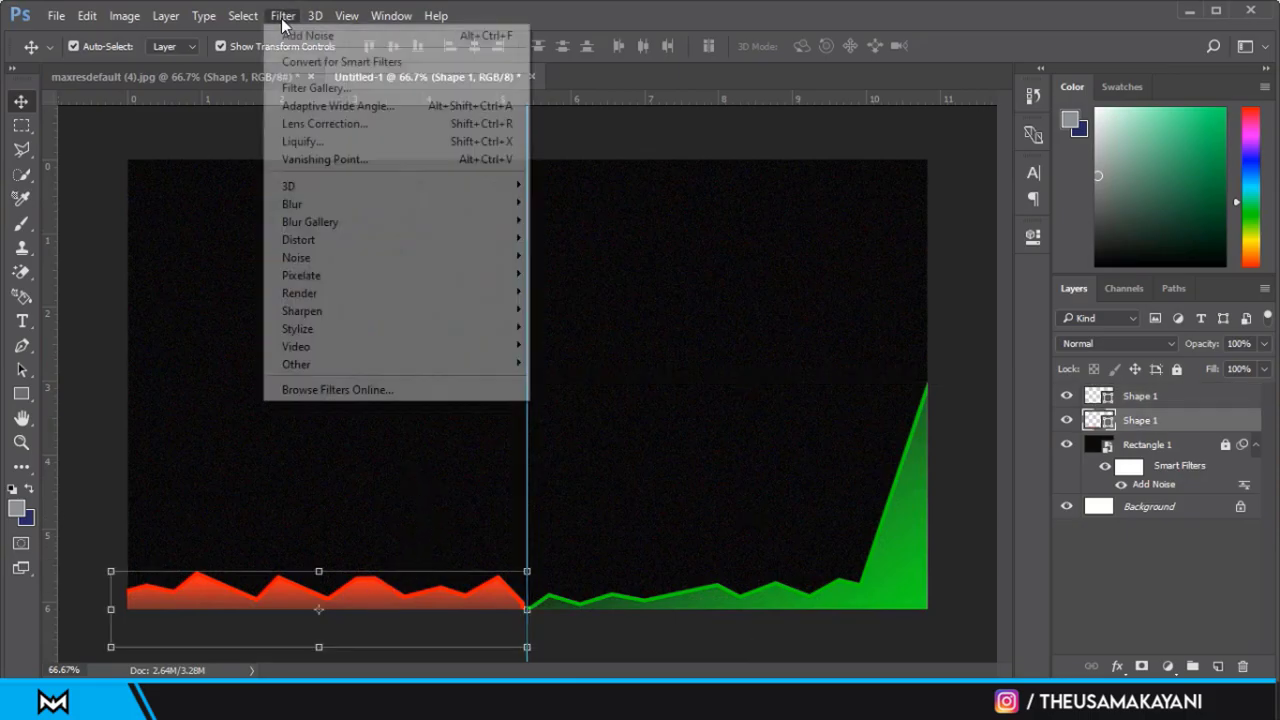
mouse_move(296, 257)
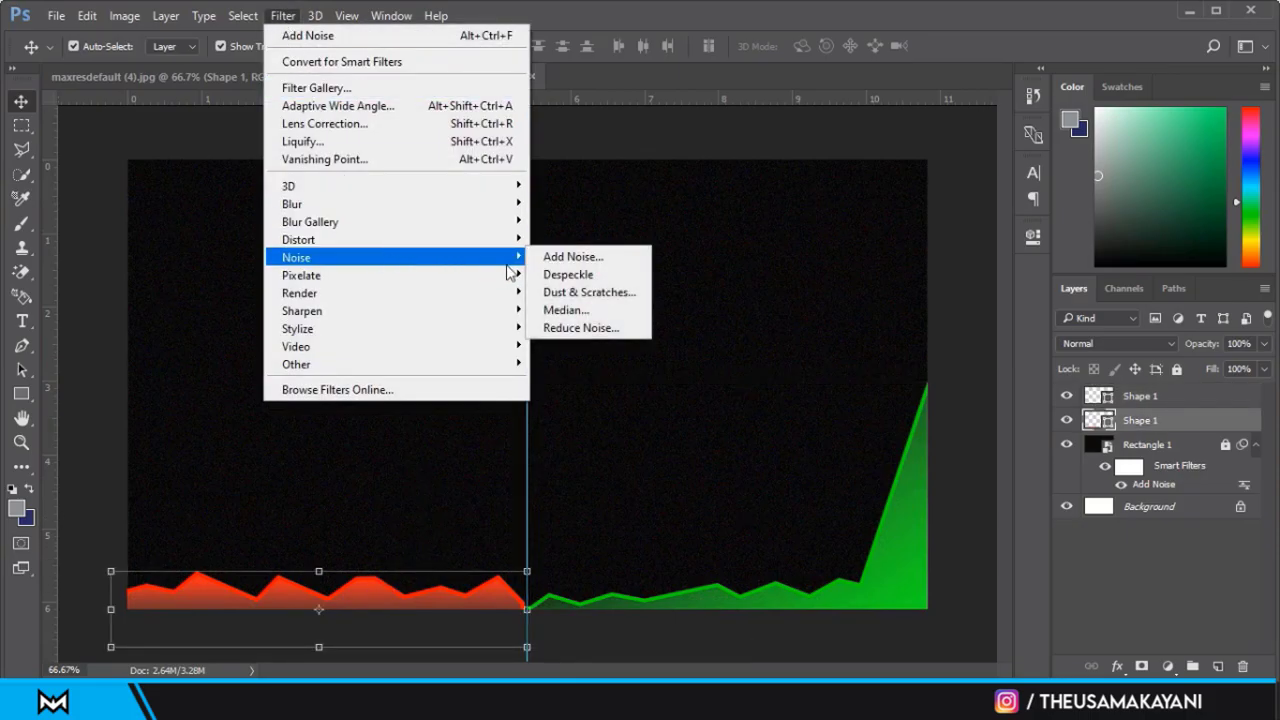
Convert the red graph shape to a Smart Object and apply a slight Add Noise filter.
left_click(570, 257)
left_click(578, 280)
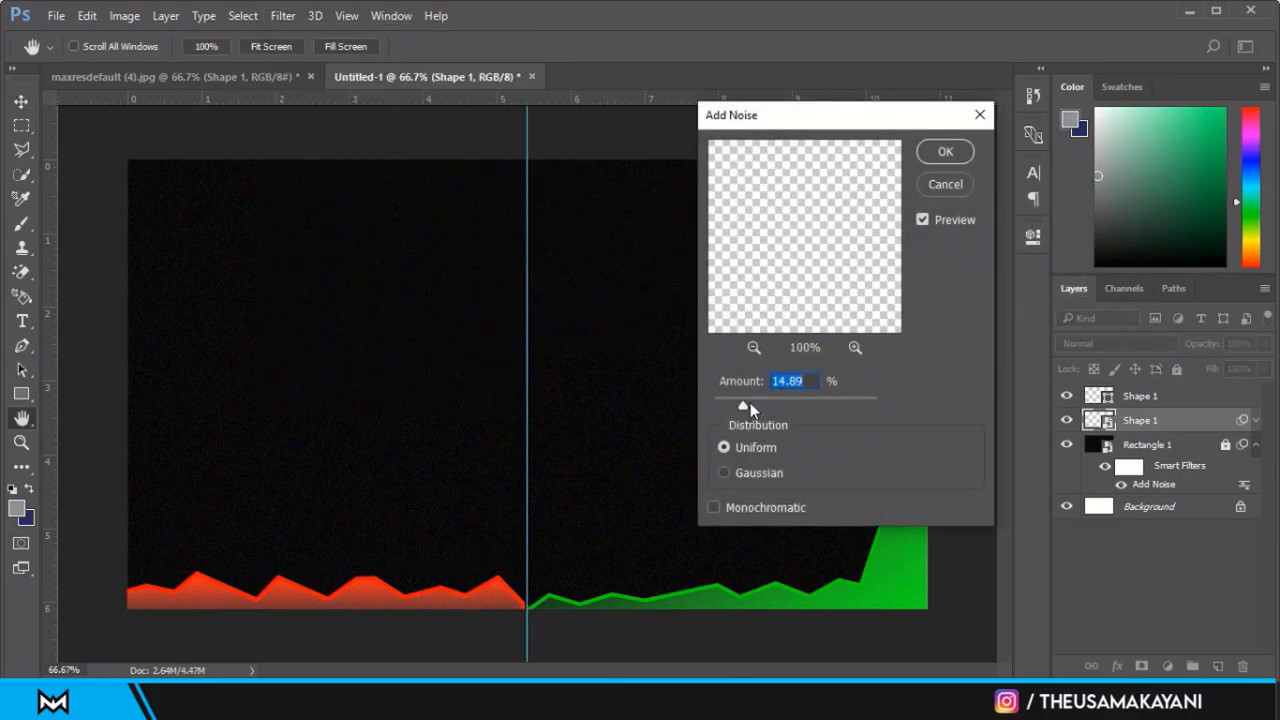
left_click_drag(750, 402, 749, 402)
left_click(943, 154)
key("v")
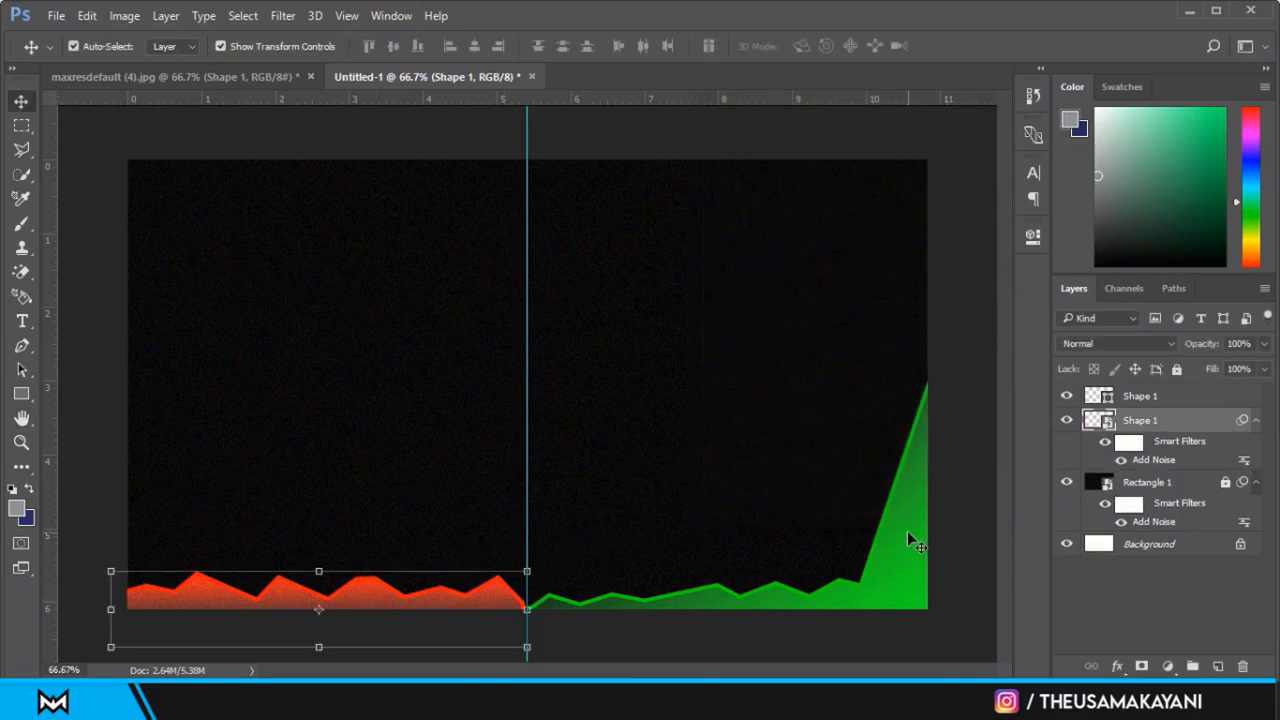
Apply an Add Noise smart filter at 44.83% to the green graph shape.
left_click(907, 531)
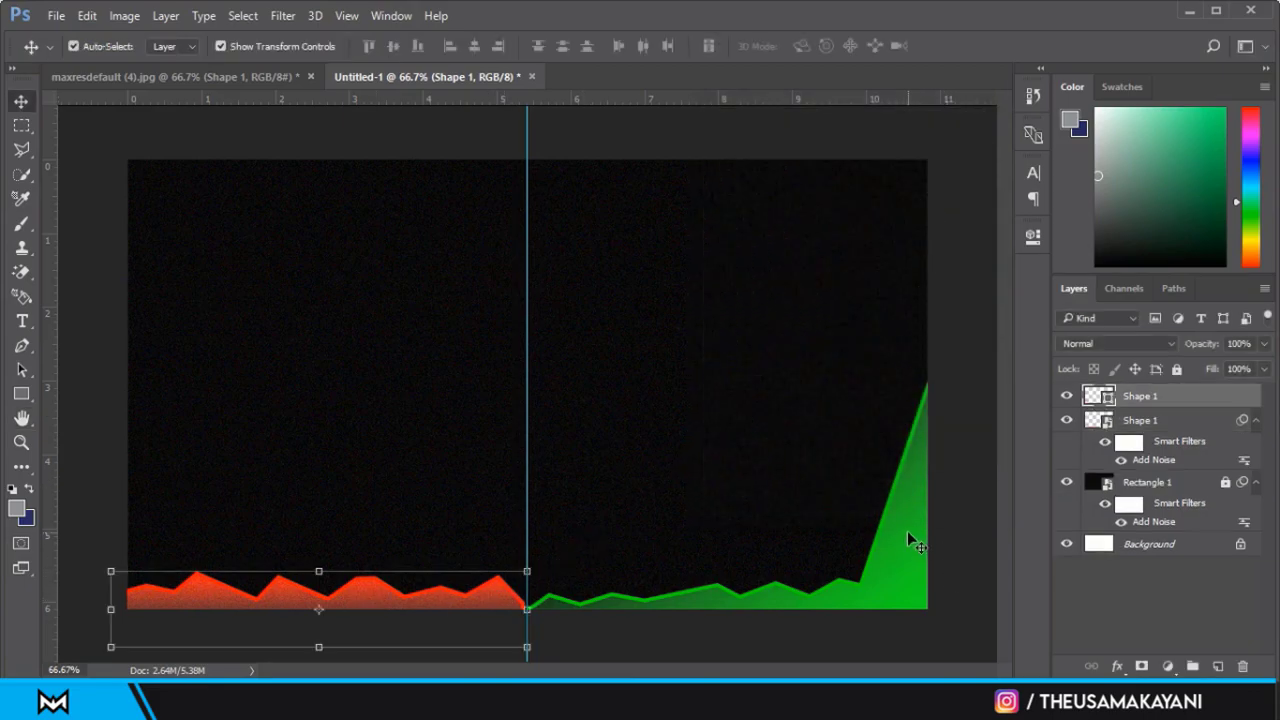
left_click(283, 15)
mouse_move(296, 257)
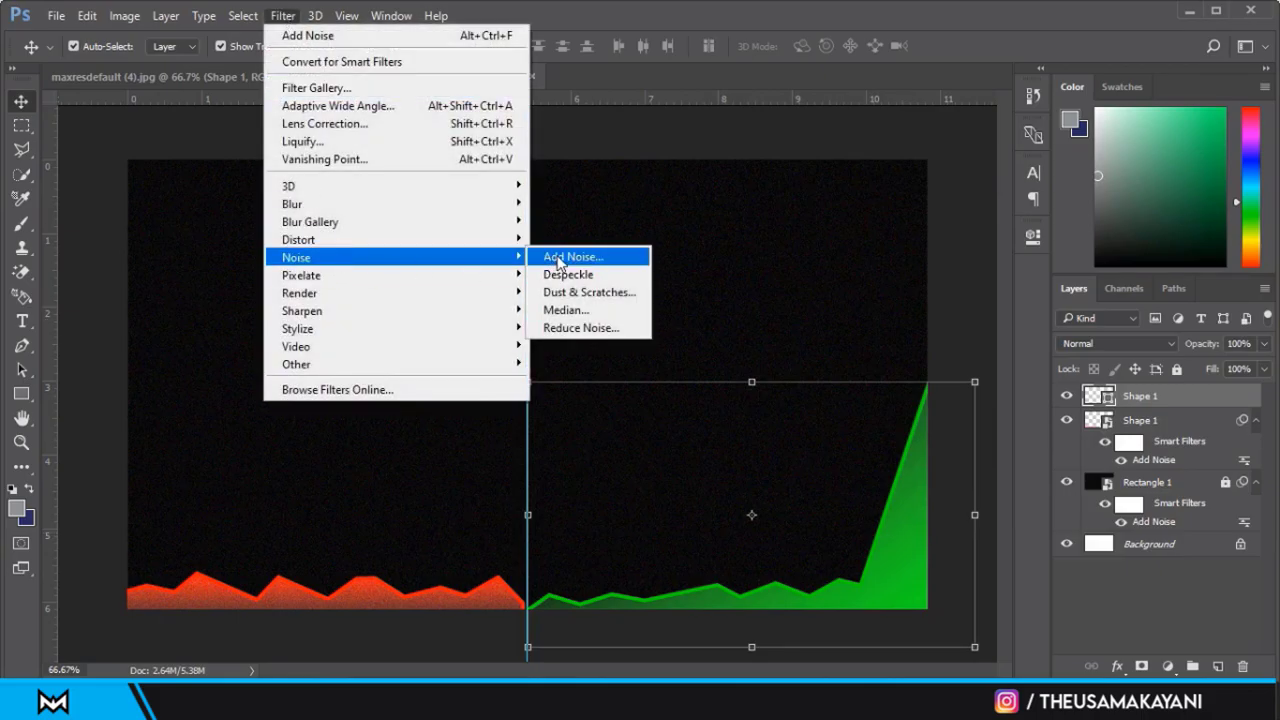
left_click(559, 258)
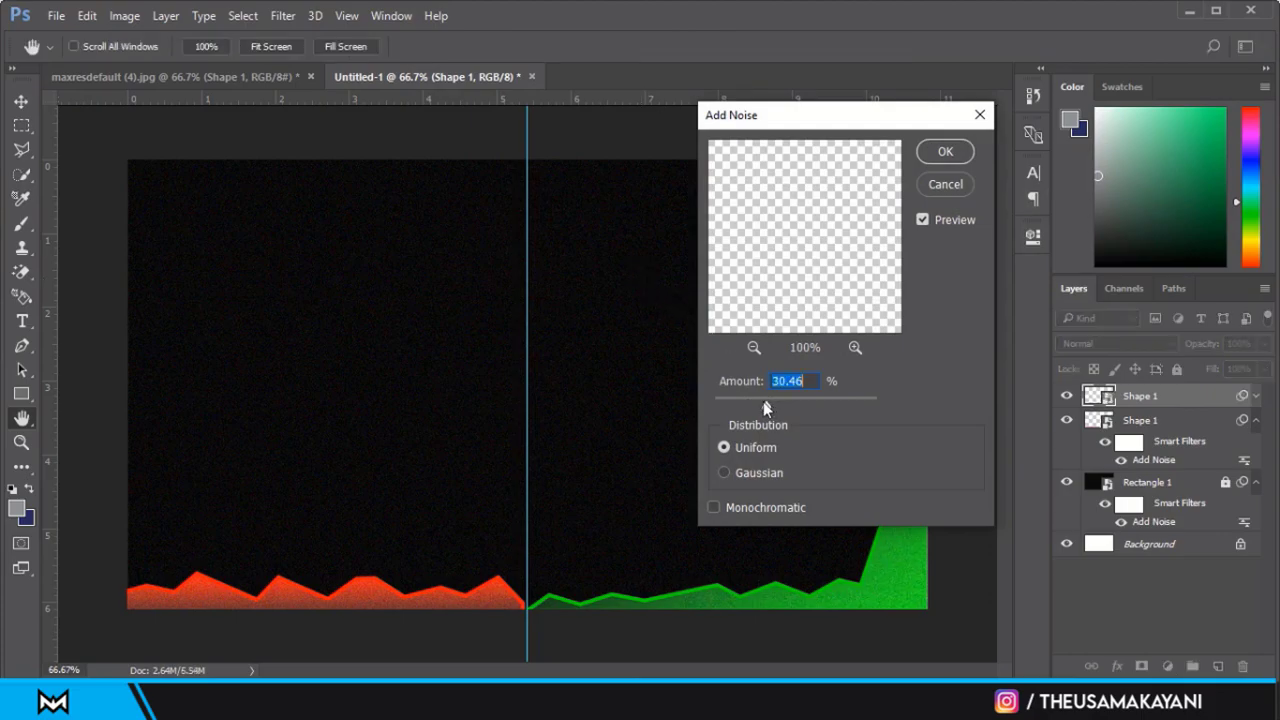
left_click_drag(885, 114, 582, 104)
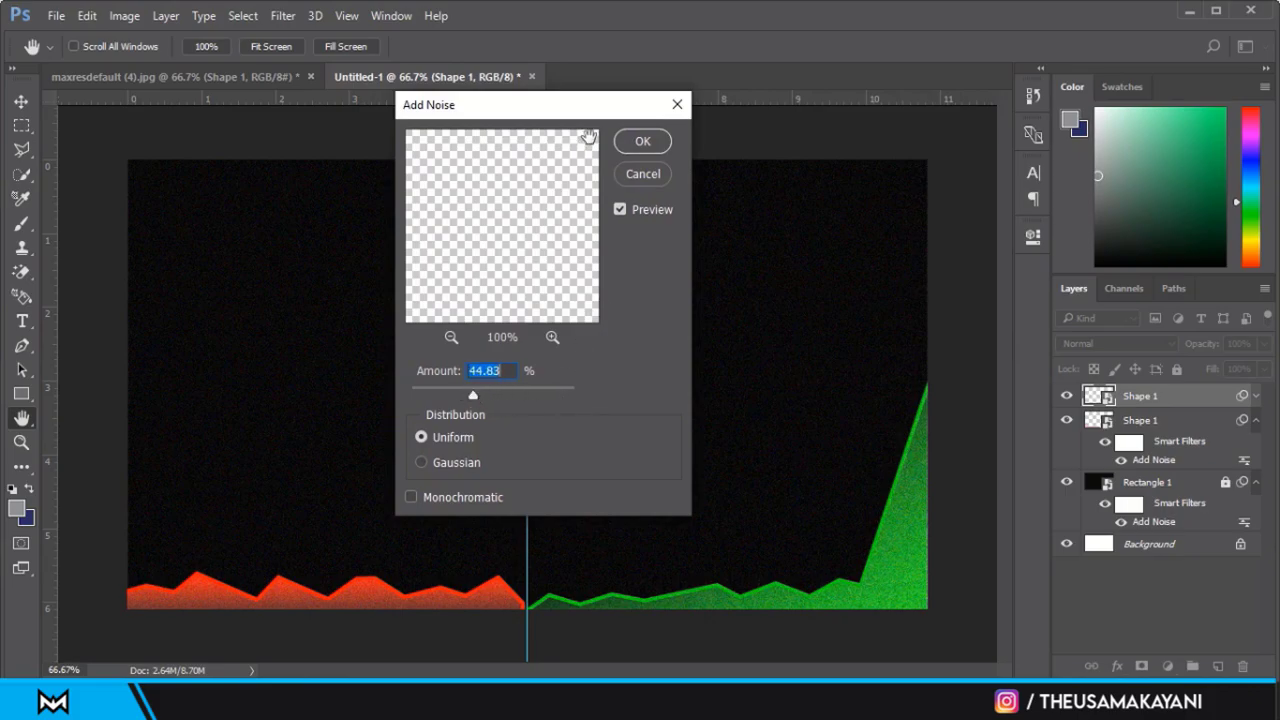
left_click(641, 142)
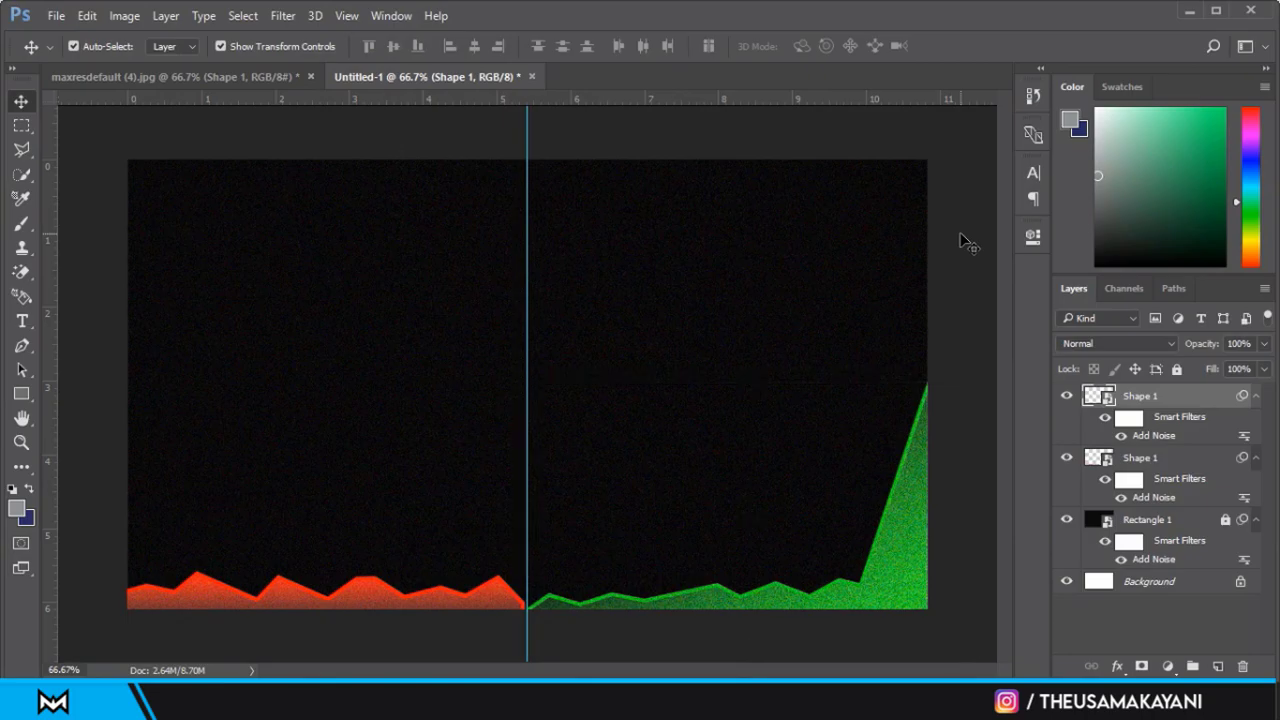
left_click(920, 568)
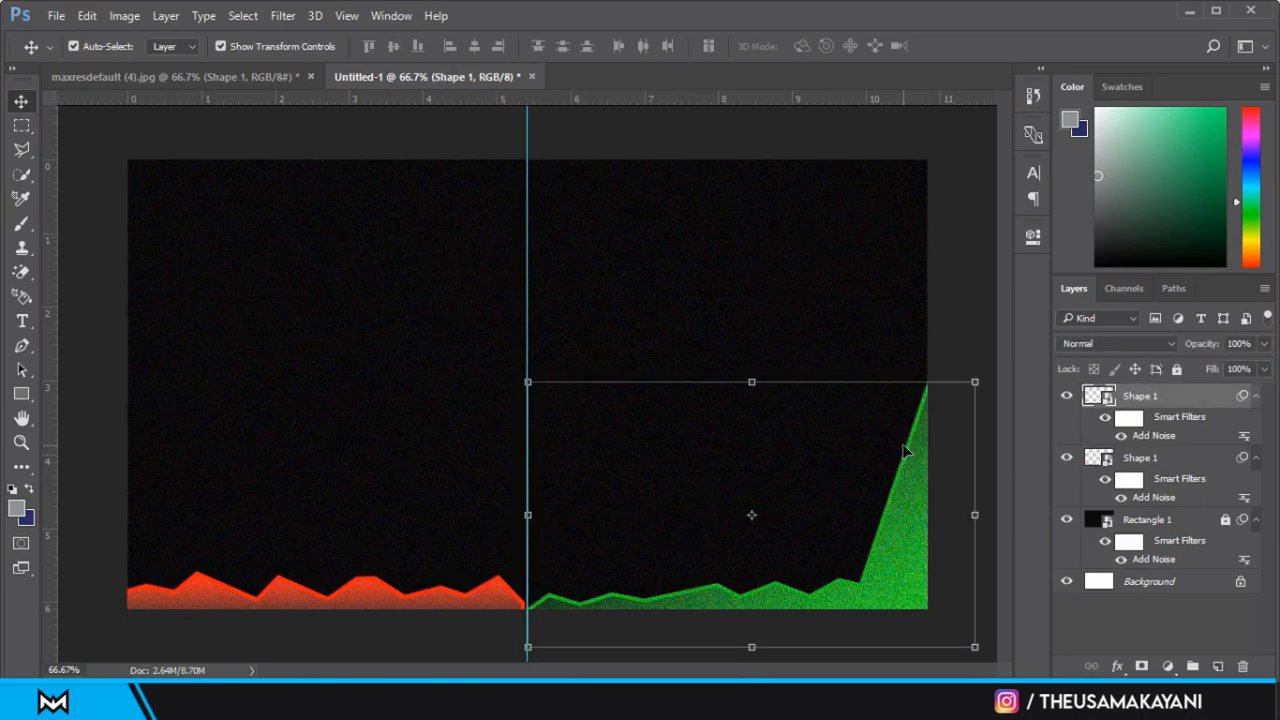
Add a bright green (13ff00) Outer Glow to the green graph's Shape 1 layer.
right_click(1124, 410)
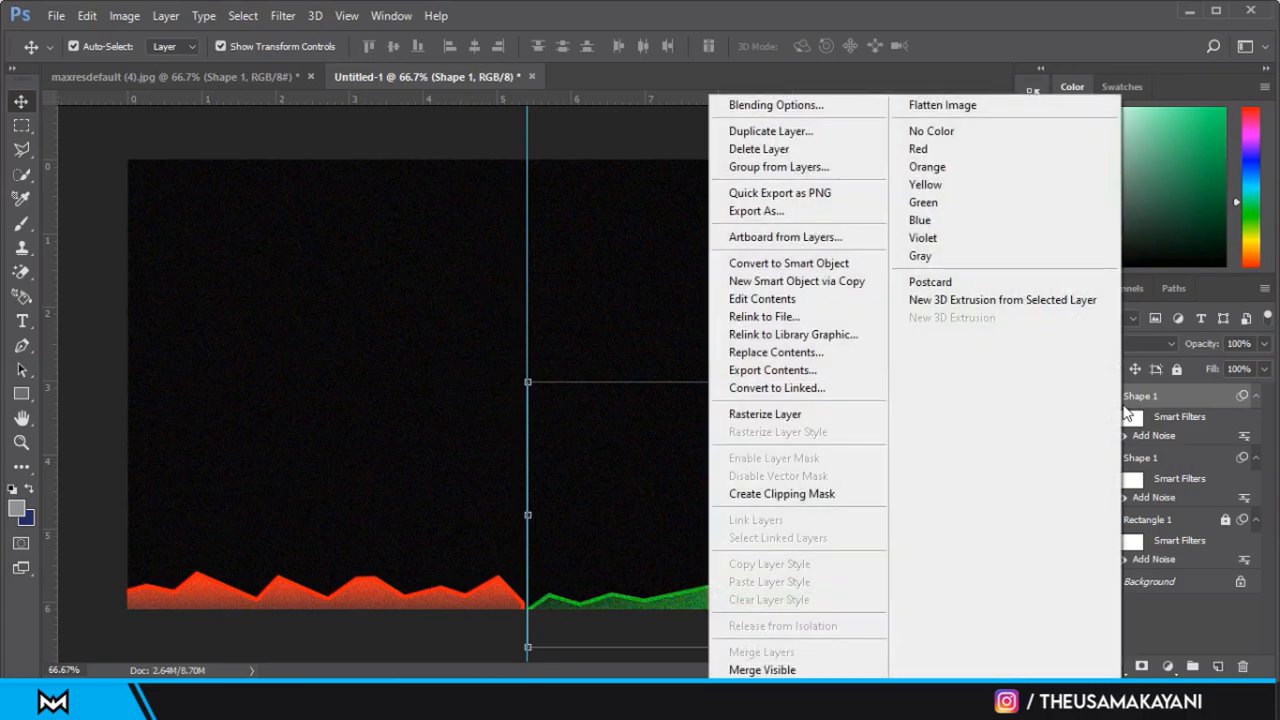
left_click(833, 111)
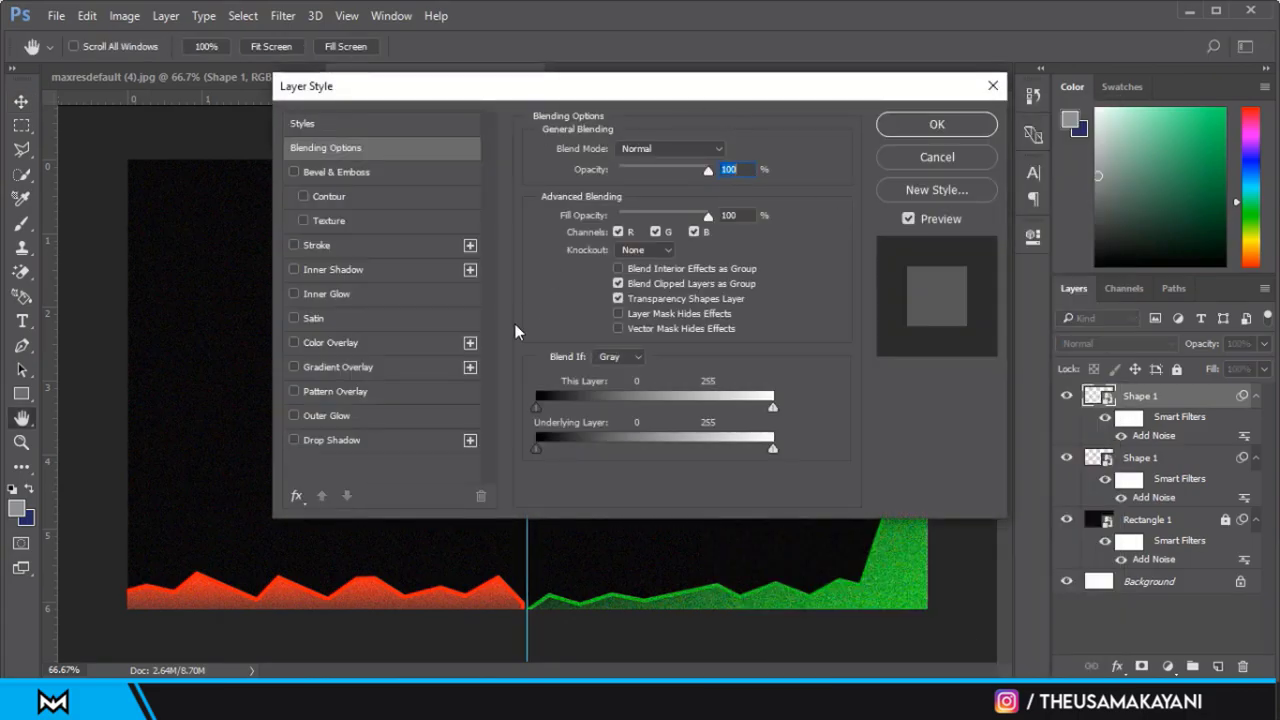
left_click(318, 413)
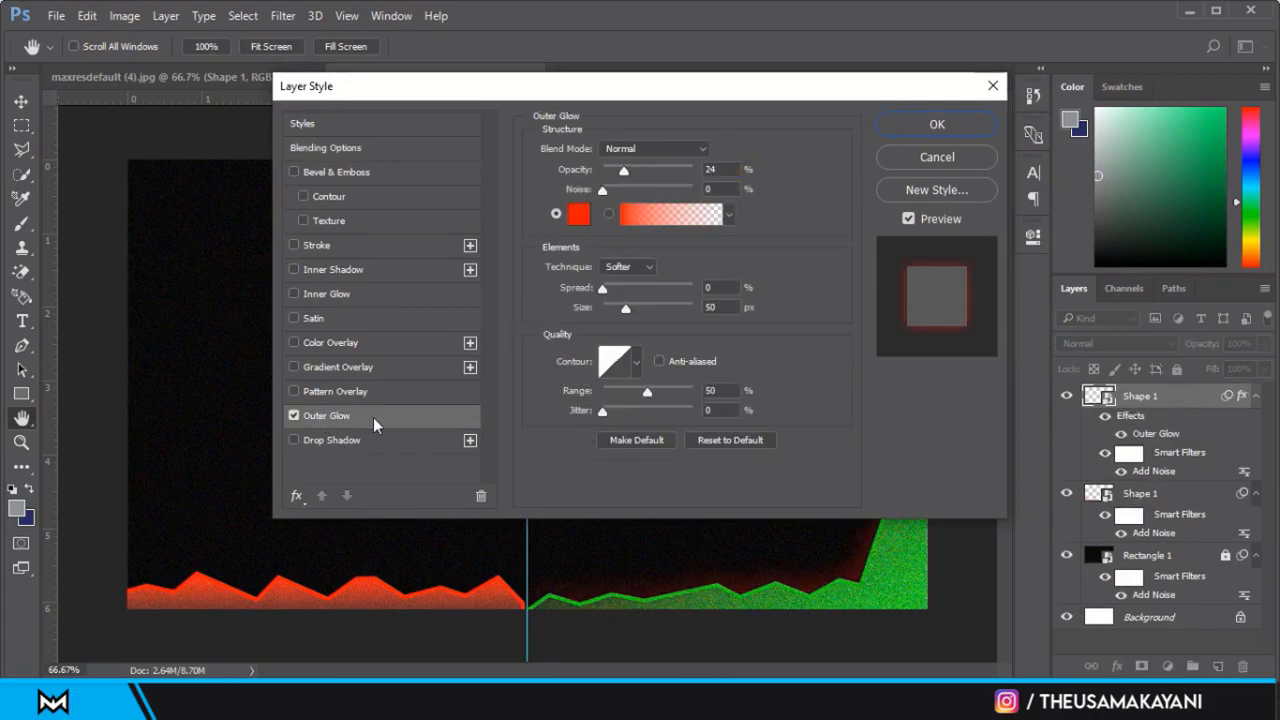
left_click(578, 213)
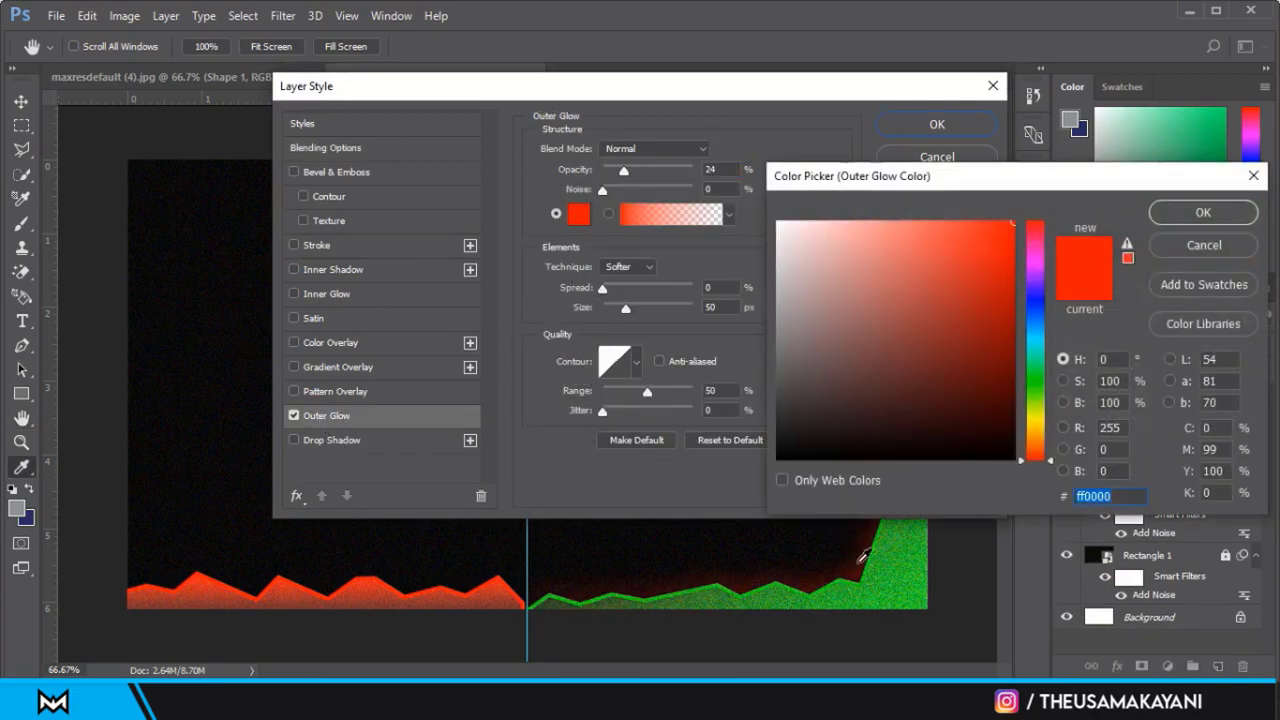
left_click(848, 572)
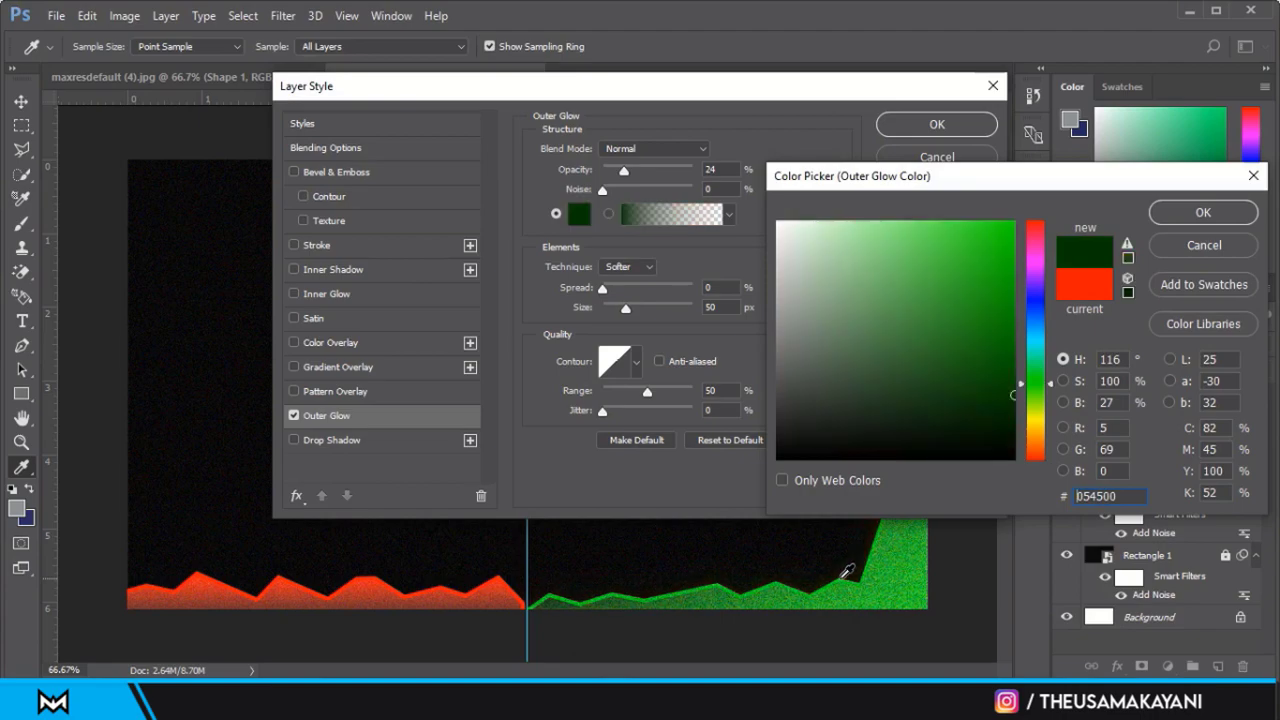
left_click(1014, 221)
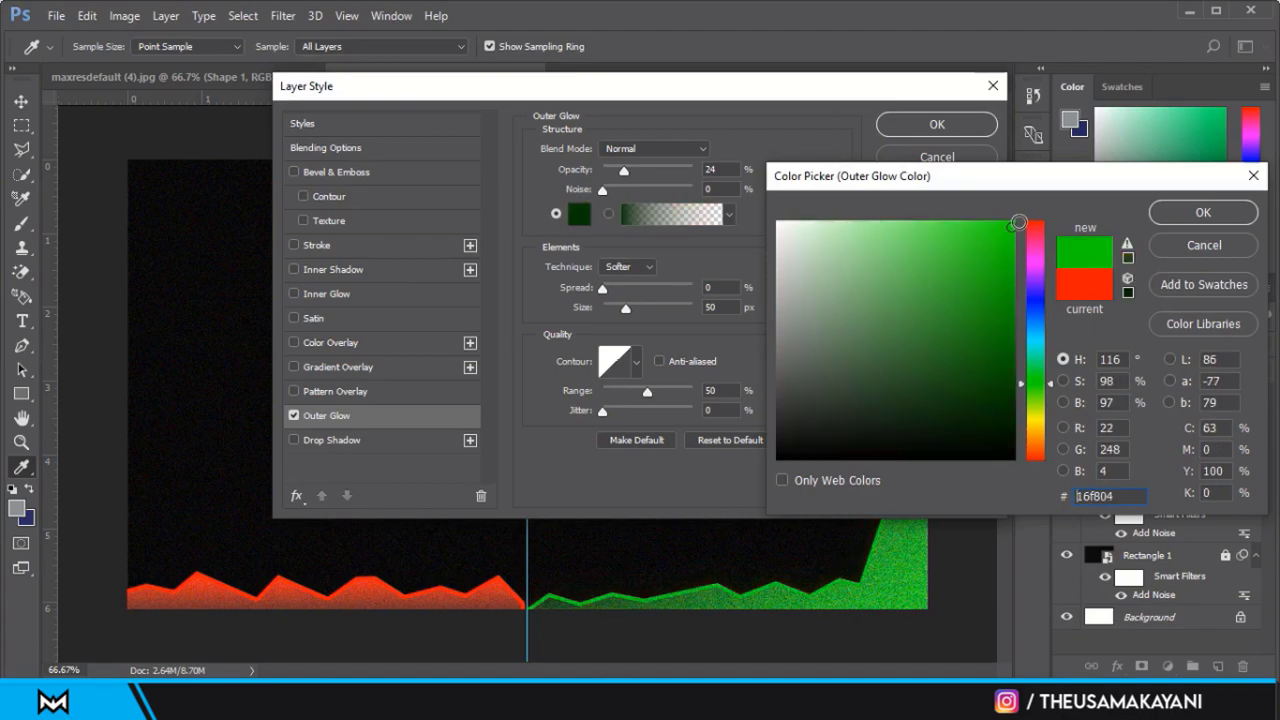
left_click(1195, 214)
left_click(953, 127)
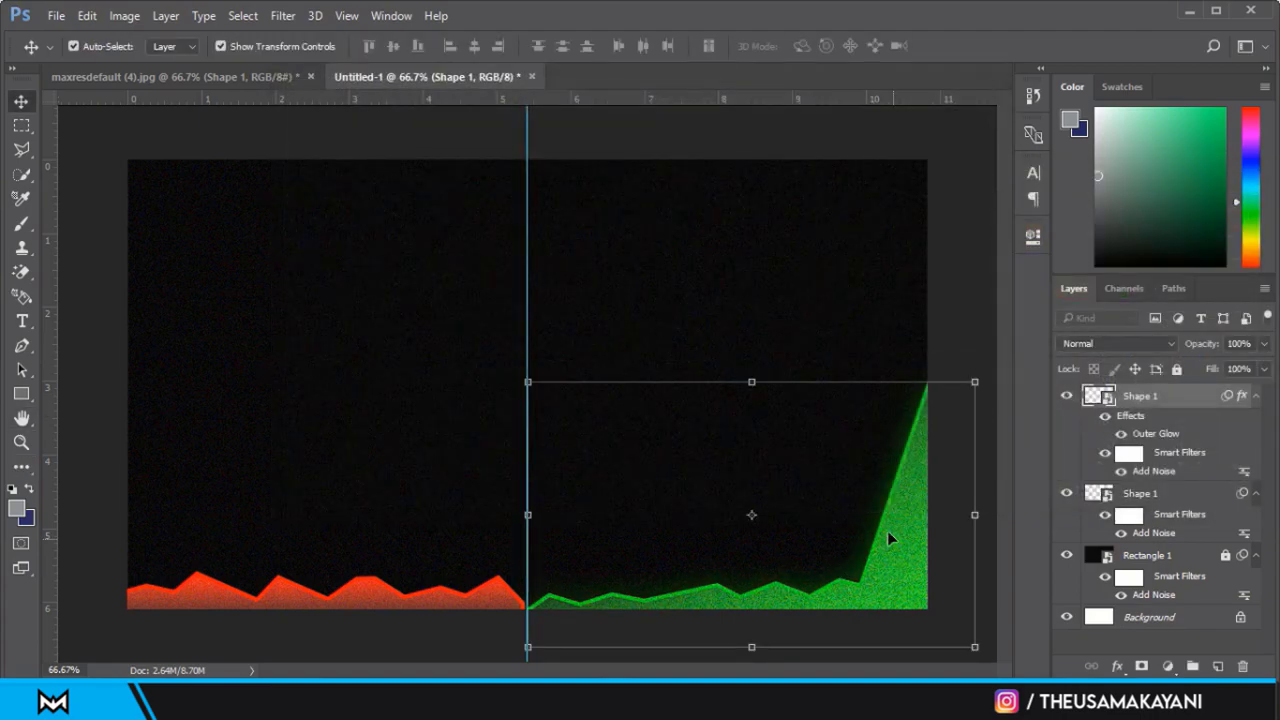
Add a matching red (ff0000) Outer Glow to the red graph's Shape 1 layer.
left_click(445, 598)
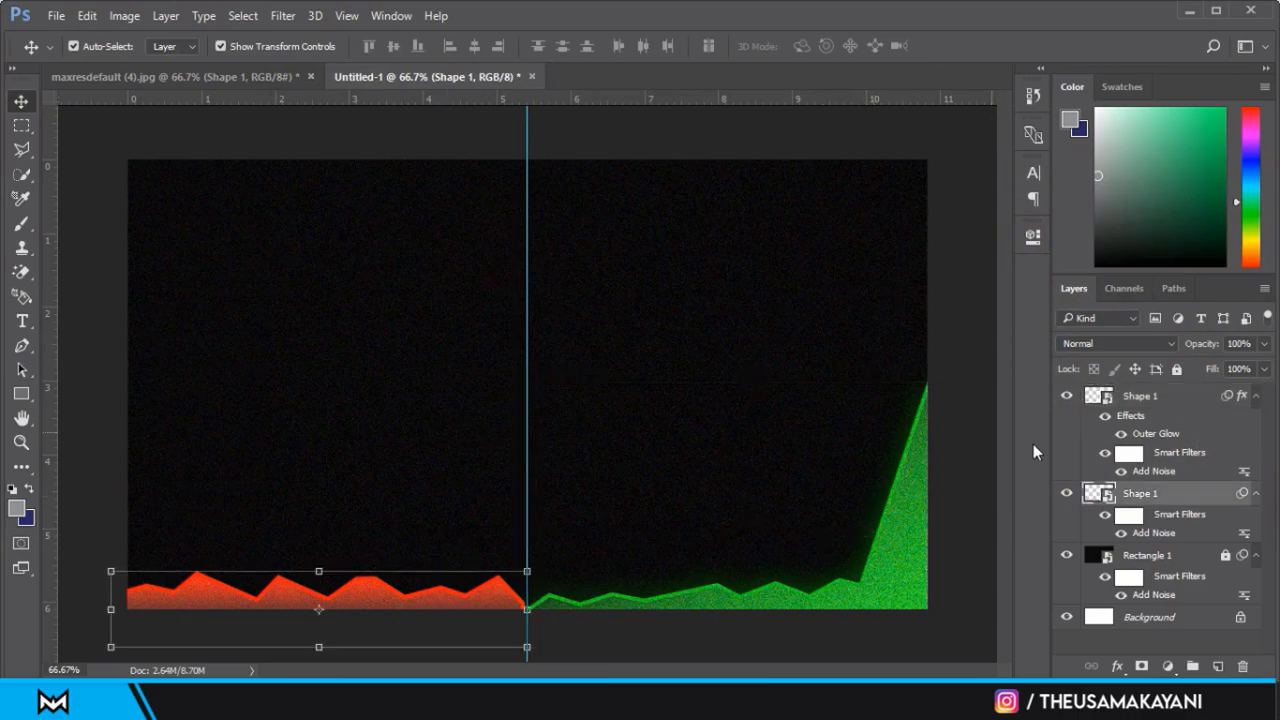
right_click(1153, 497)
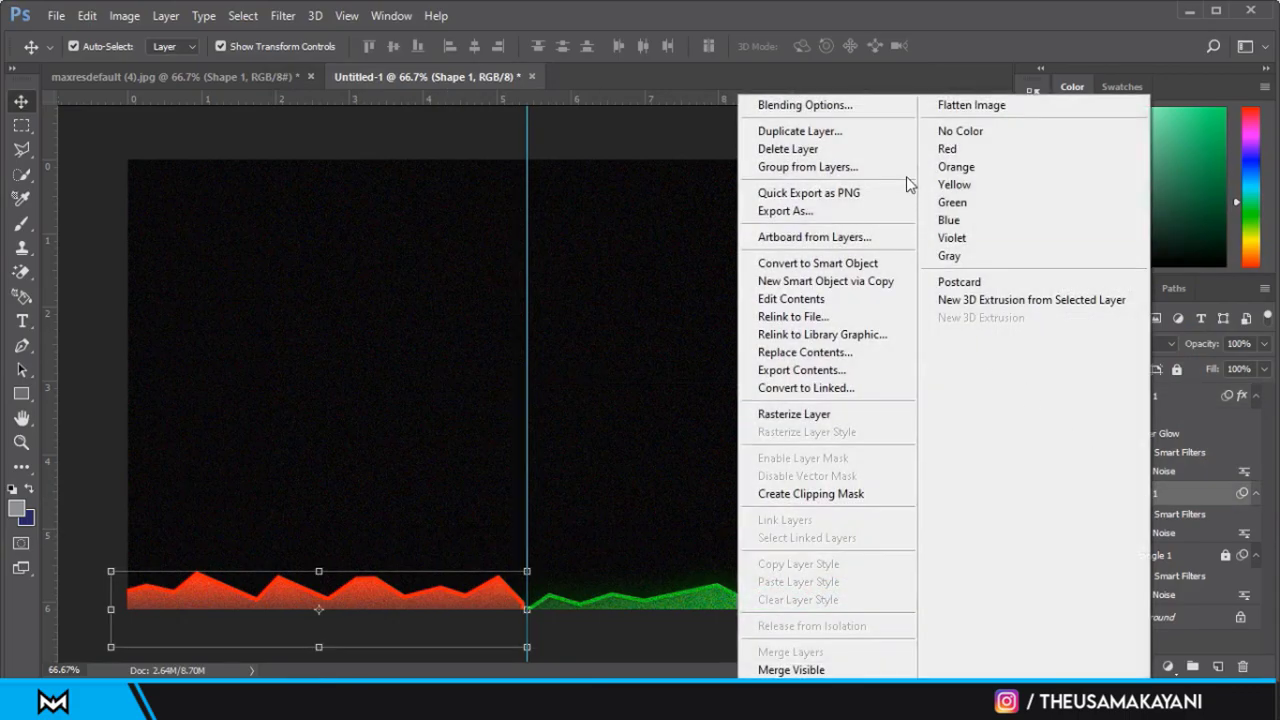
left_click(851, 108)
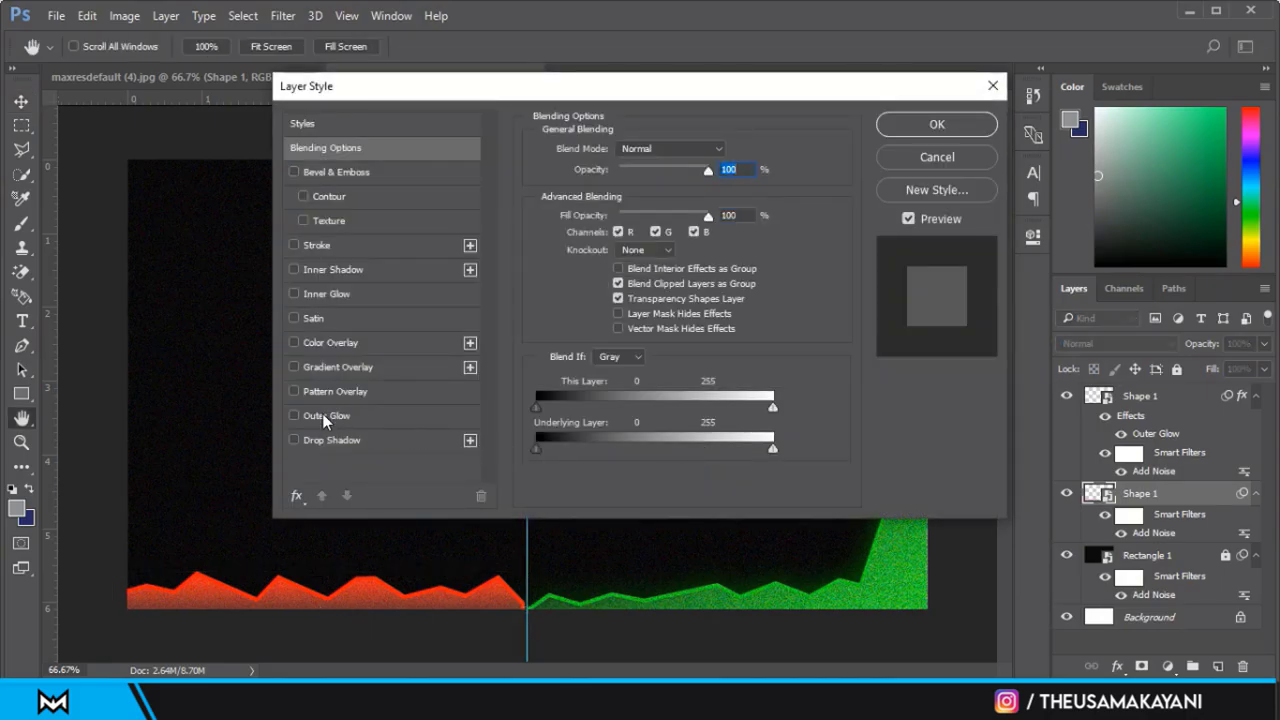
left_click(322, 413)
left_click(577, 215)
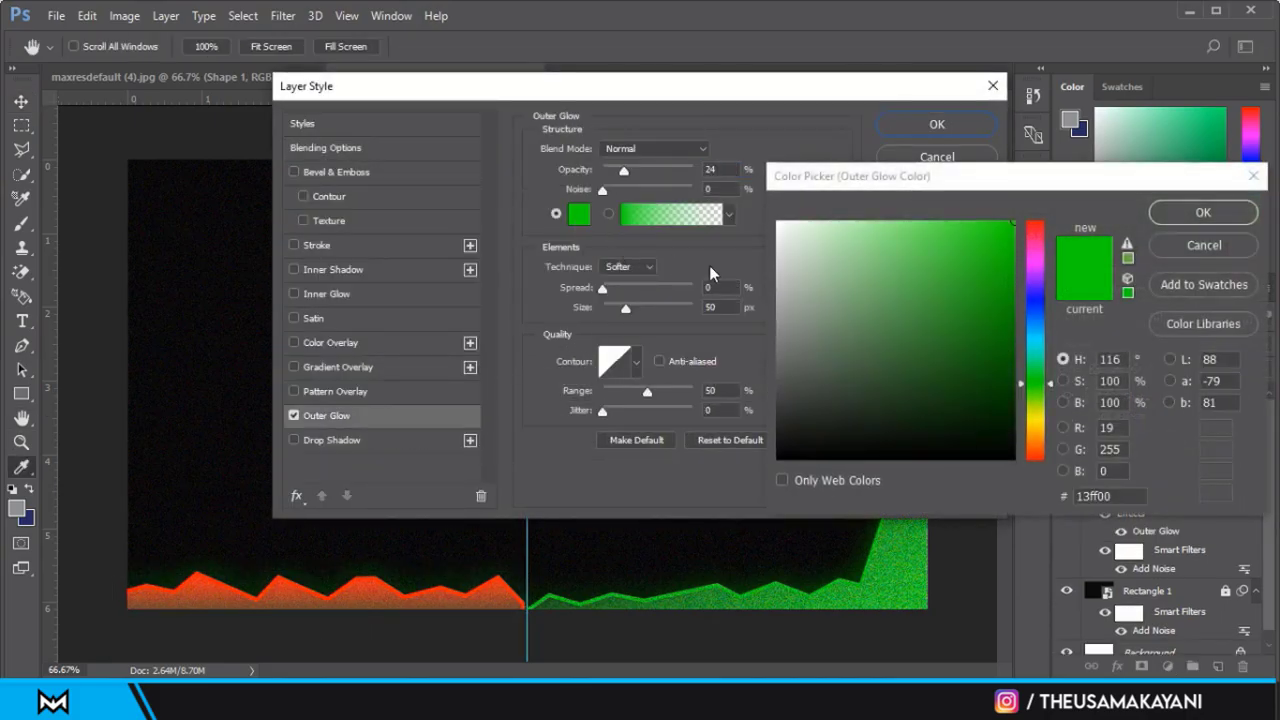
left_click_drag(1038, 455, 1039, 465)
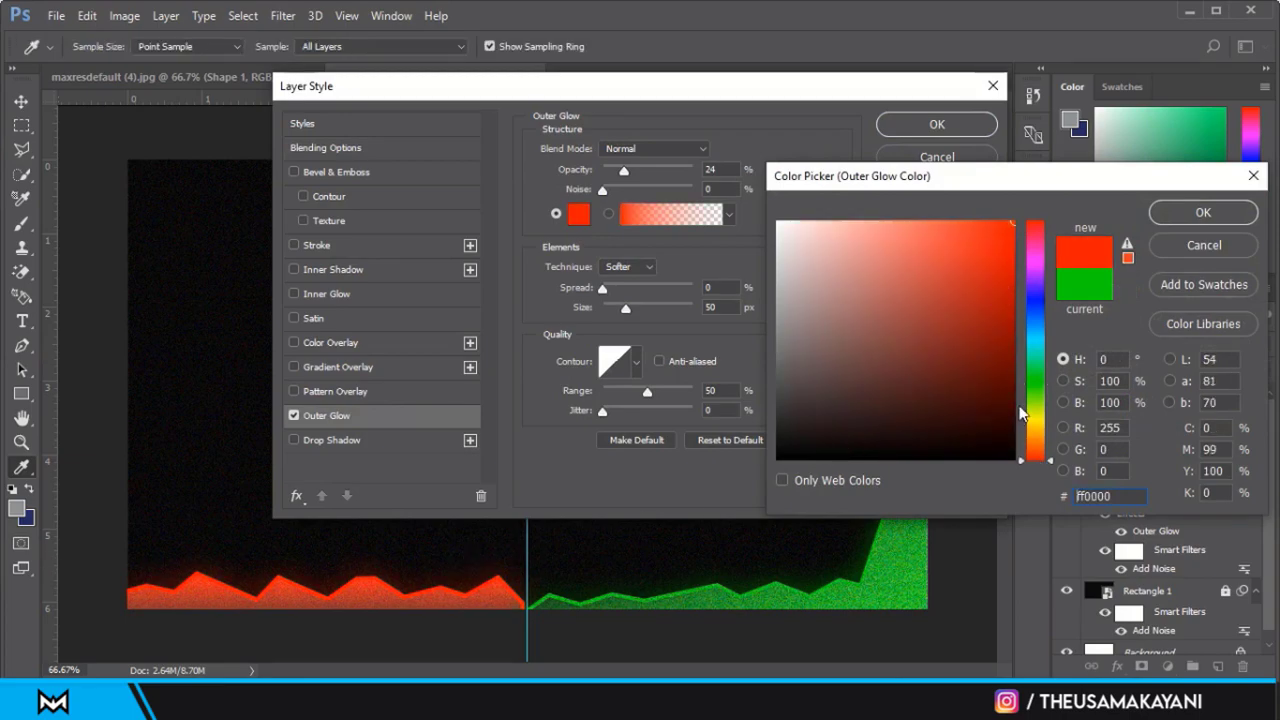
left_click(1215, 214)
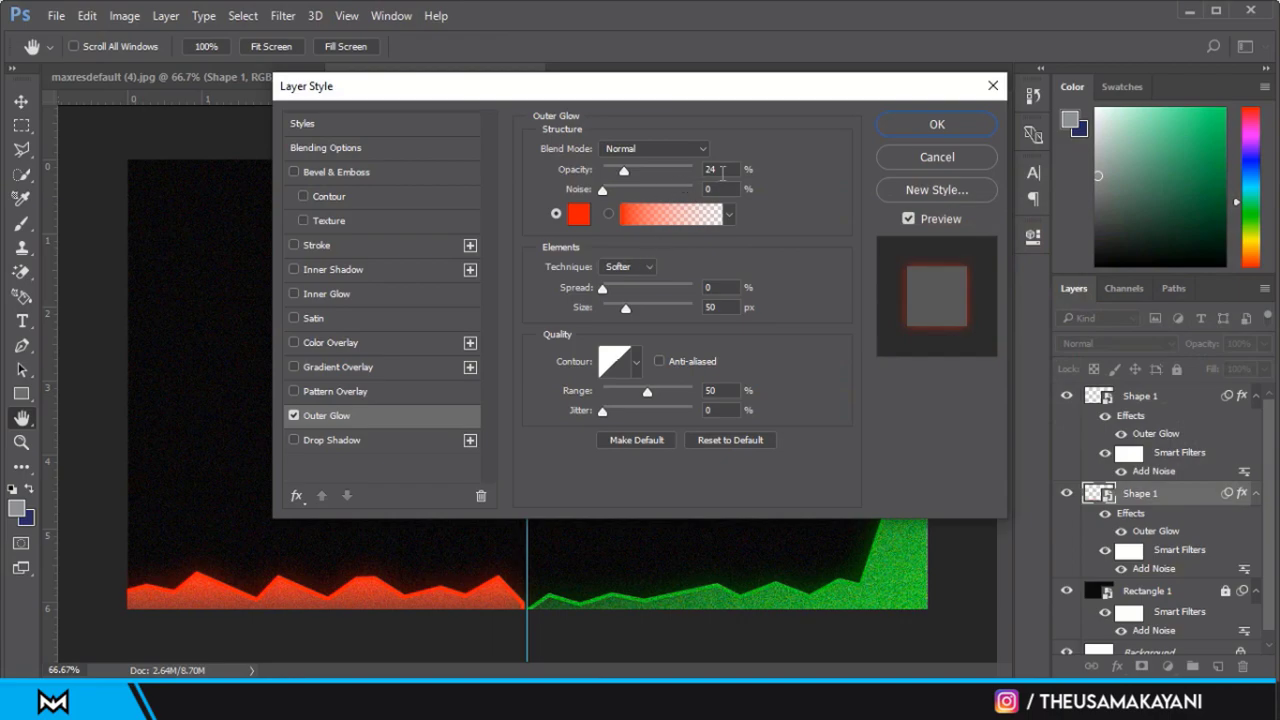
left_click(938, 126)
left_click(175, 143)
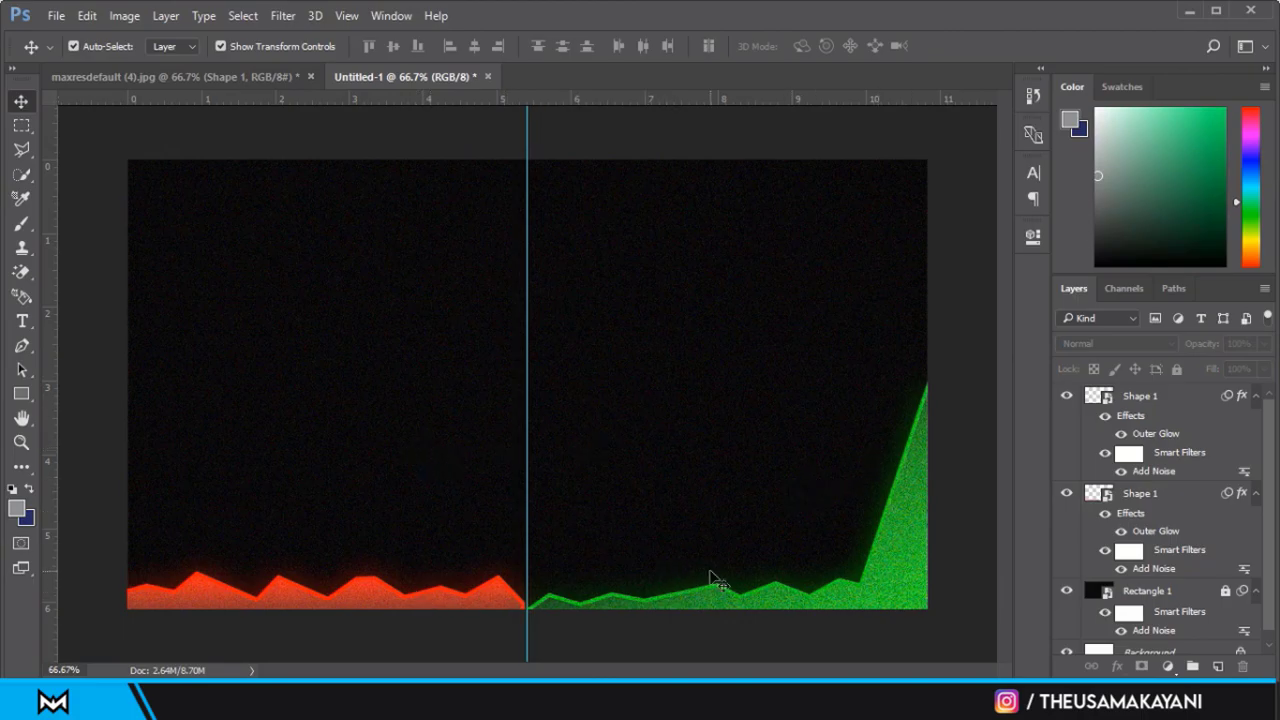
Delete the leftover Shape 1 layer from the reference thumbnail, then bring Chrome's YouTube page forward.
left_click(191, 77)
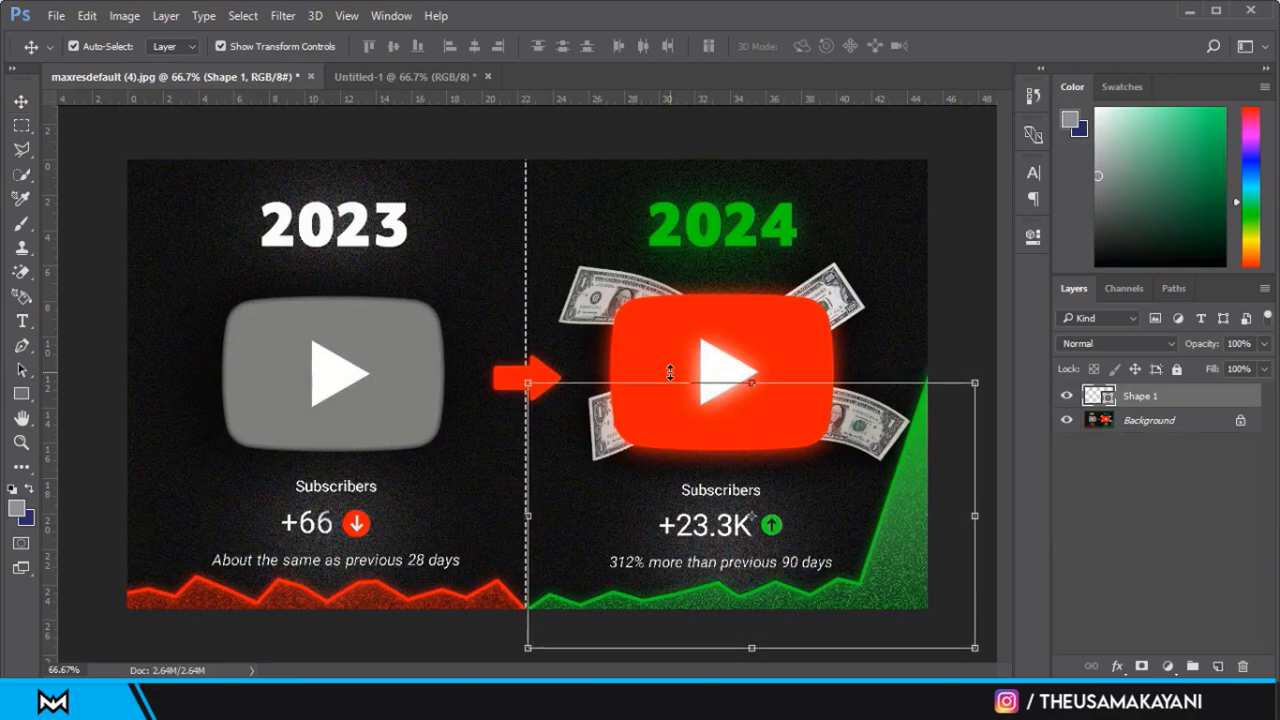
left_click(670, 372)
key("Escape")
left_click(697, 284)
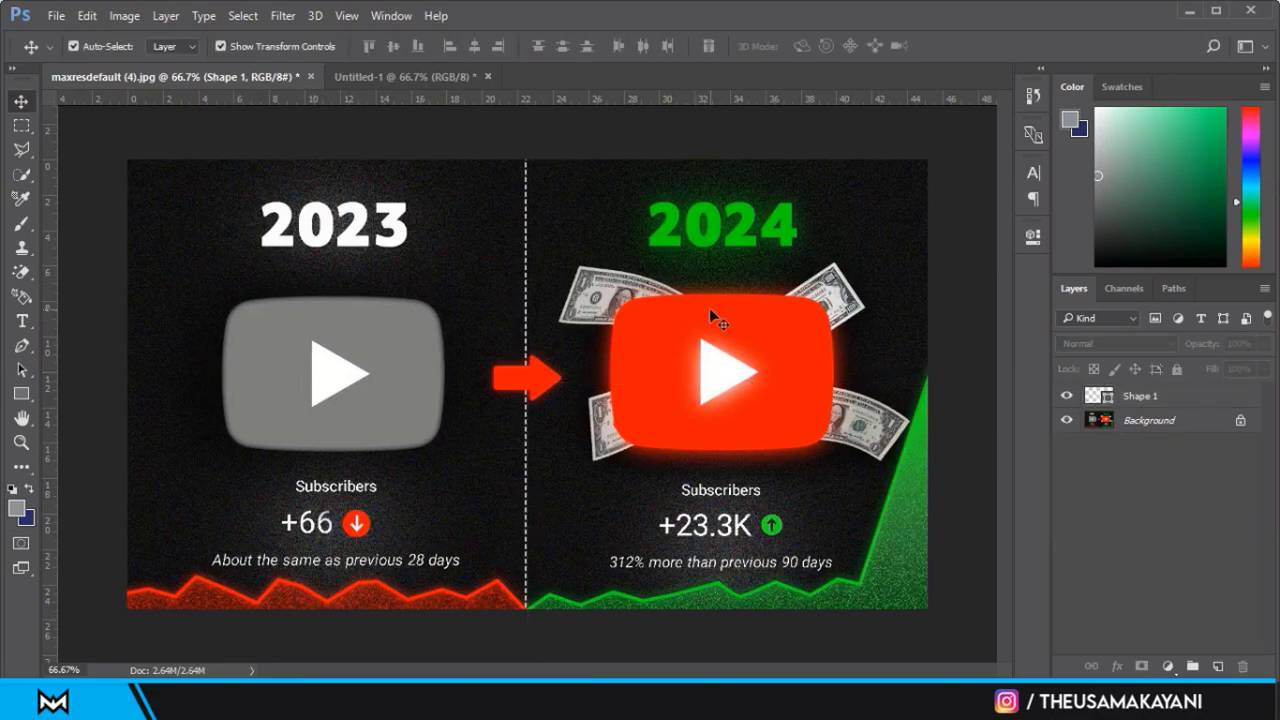
key("Delete")
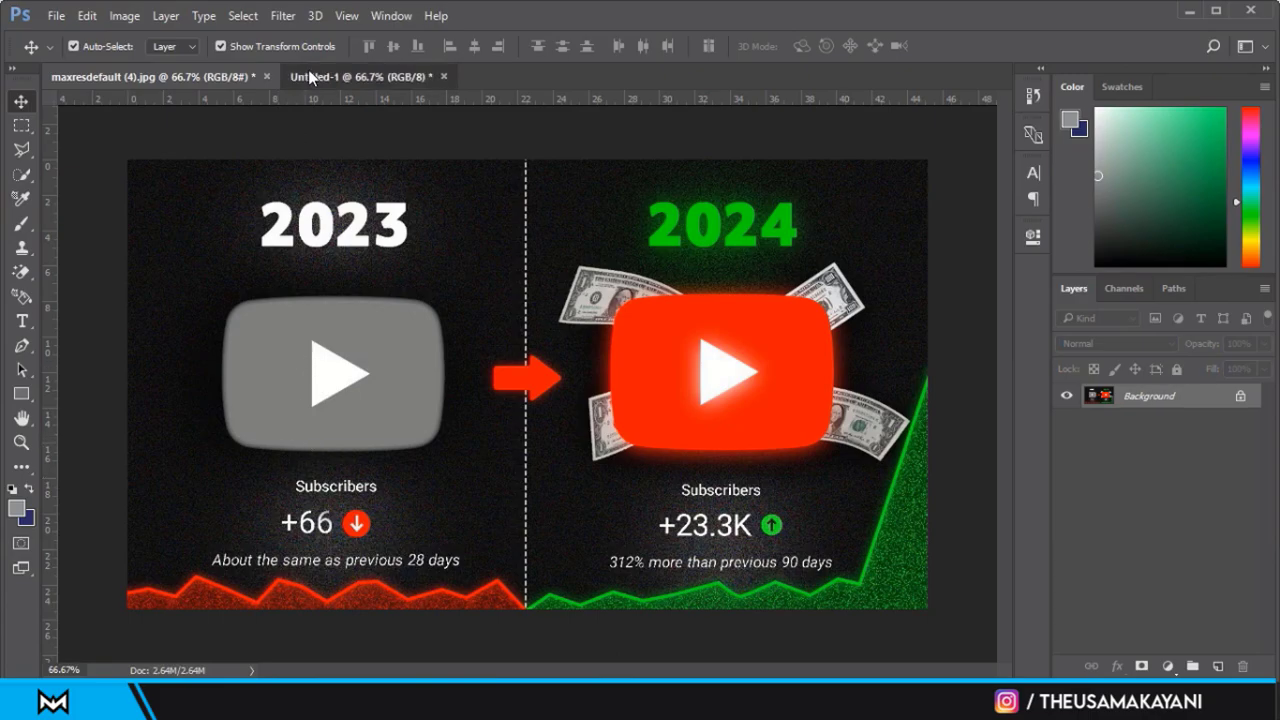
left_click(308, 74)
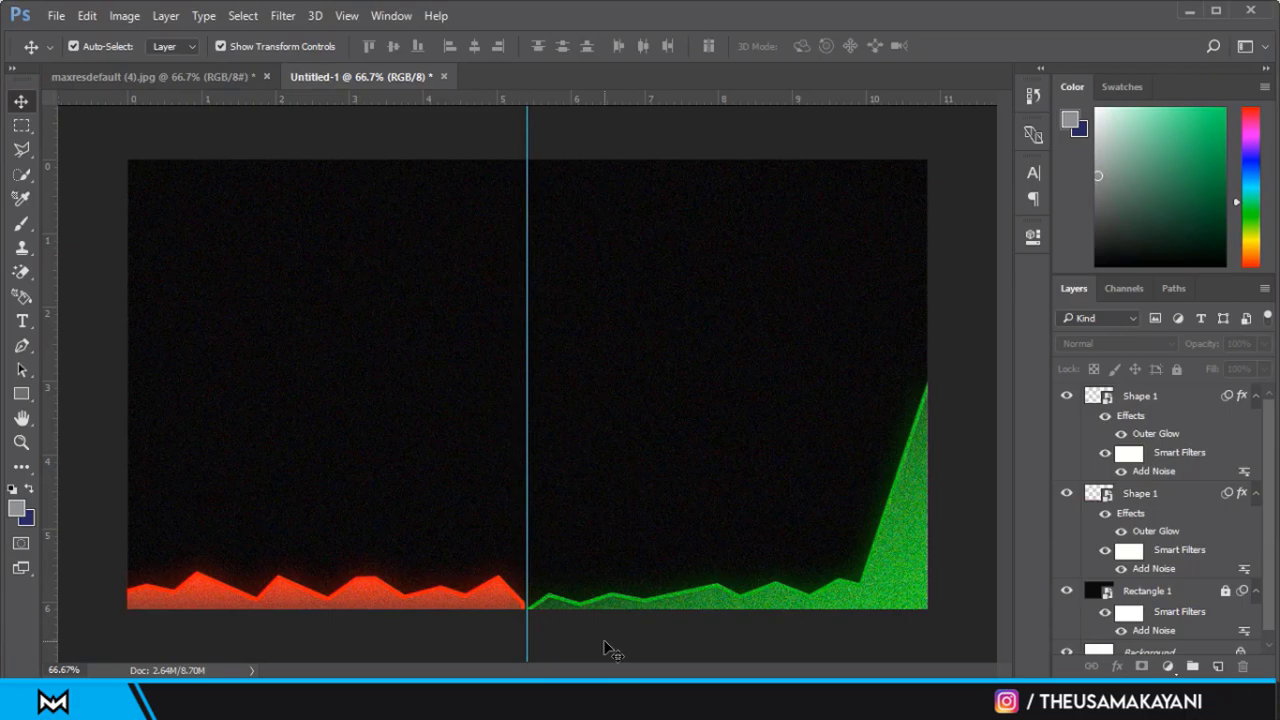
left_click(1190, 10)
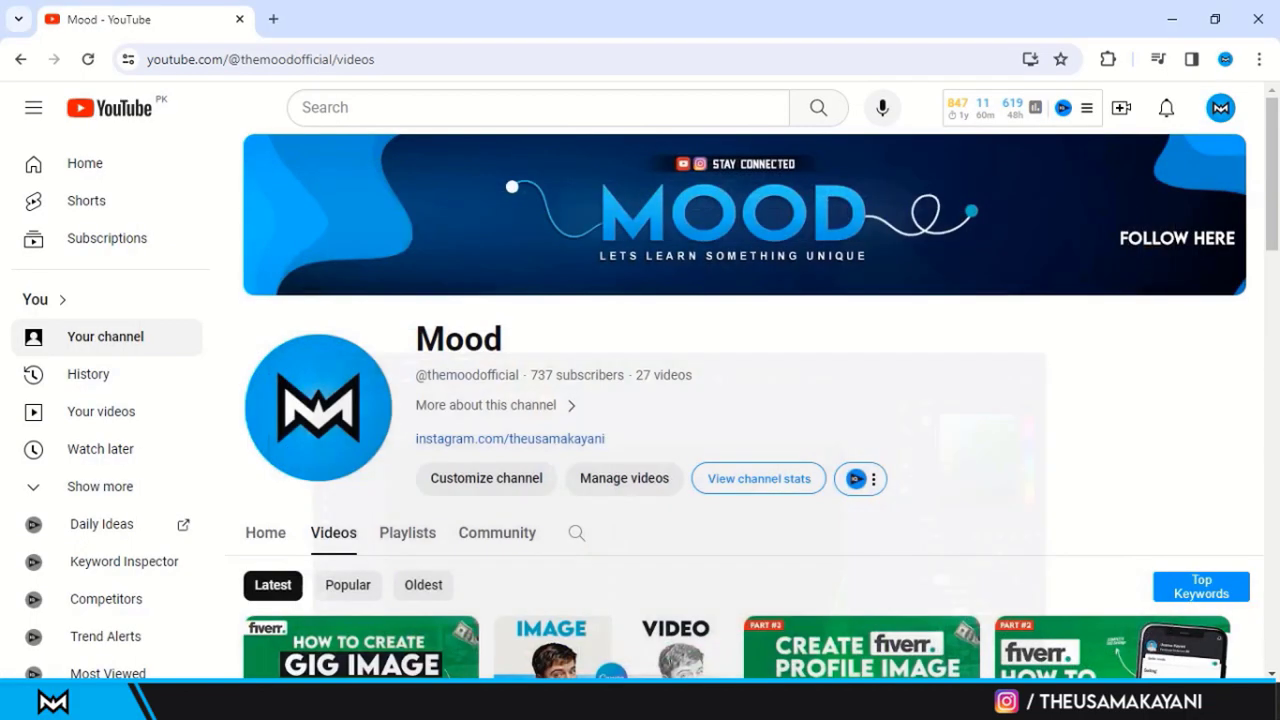
In a new Chrome tab, search Google Images for 'youtube logo png'.
left_click(273, 19)
type("youtube ")
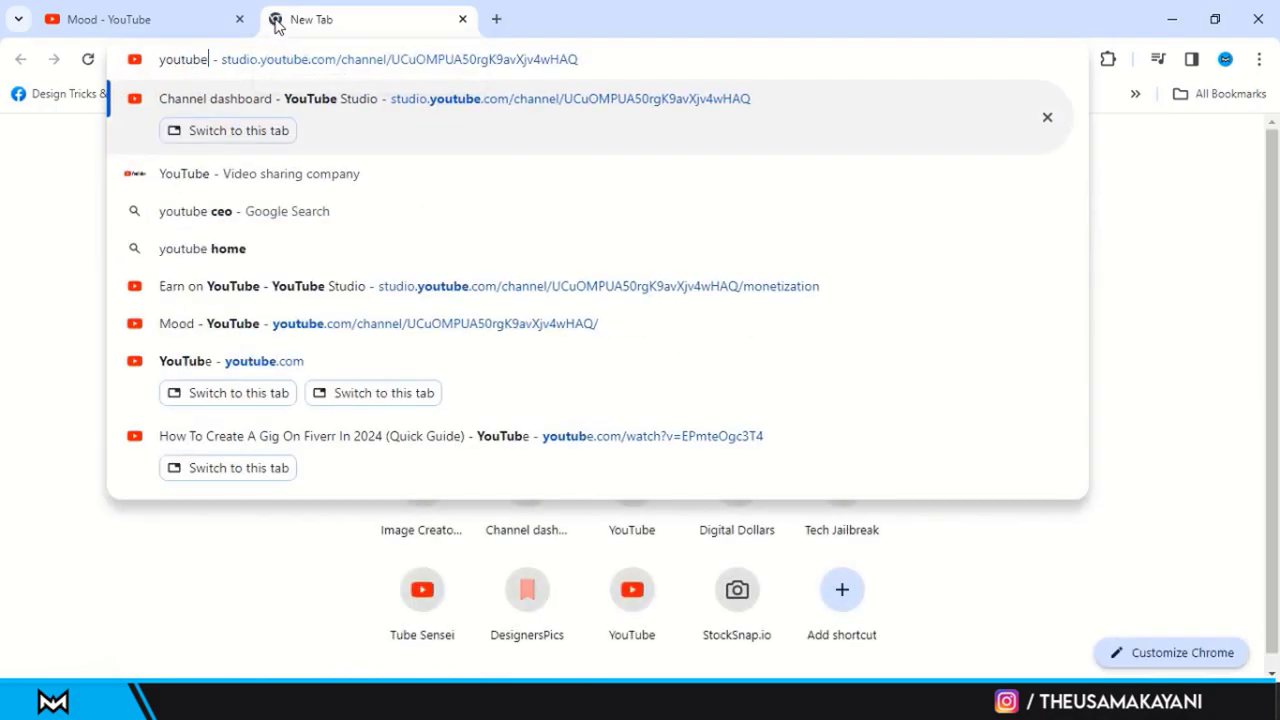
type("logo png")
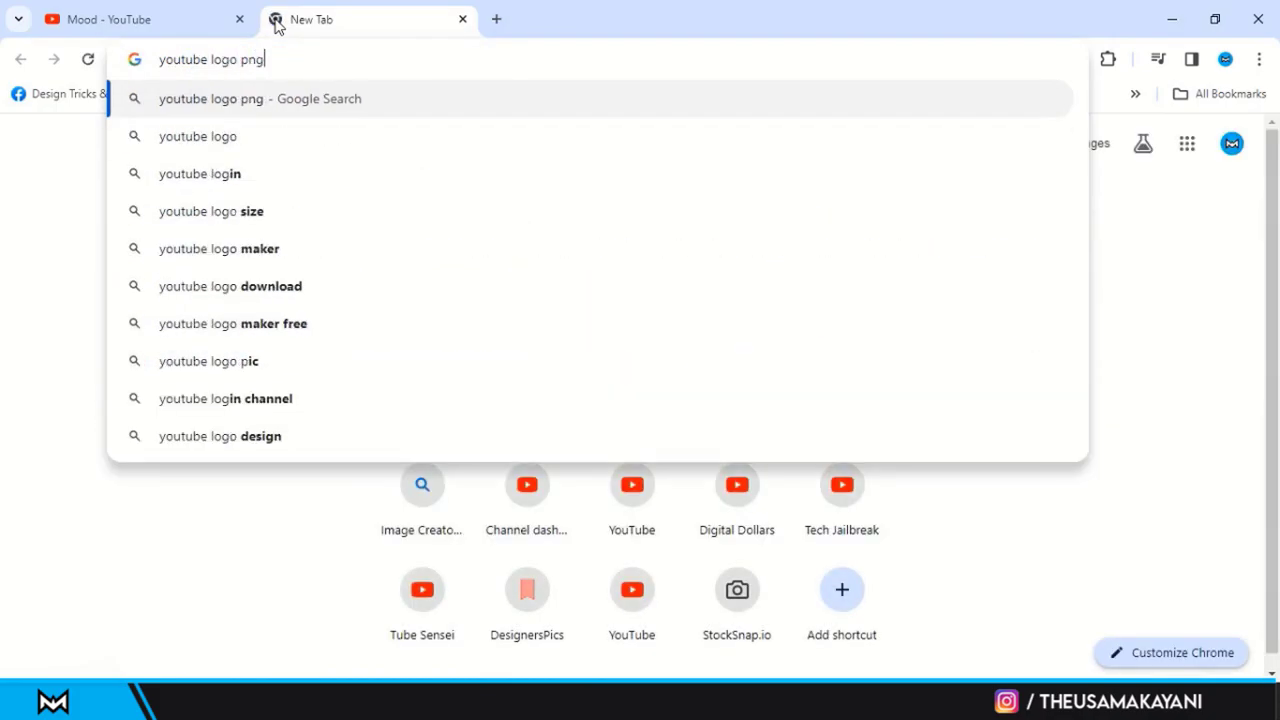
key("Return")
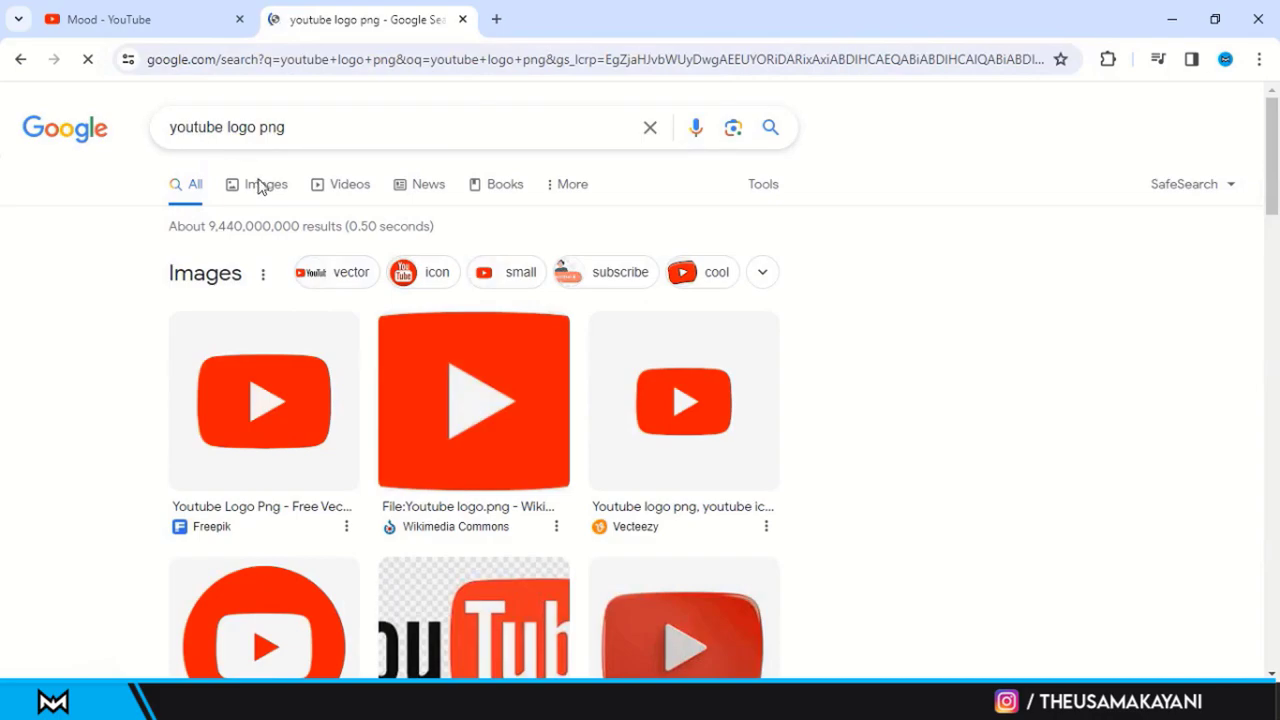
left_click(258, 437)
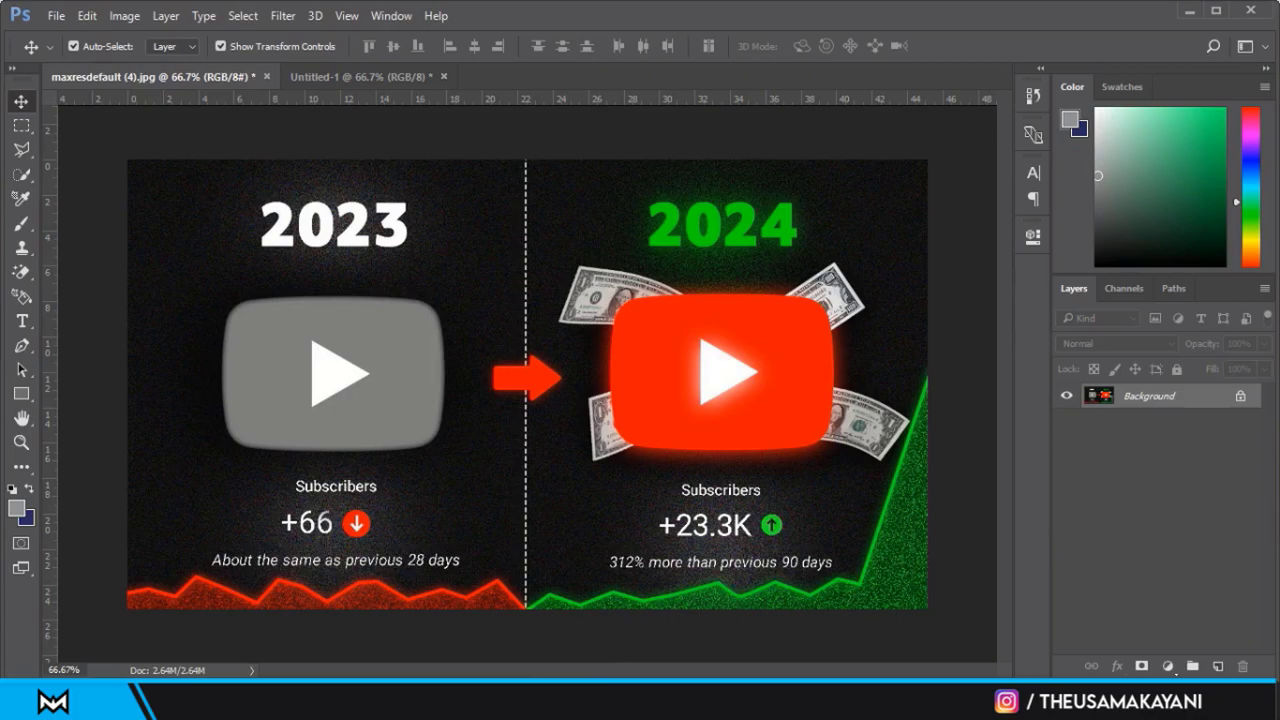
left_click(662, 650)
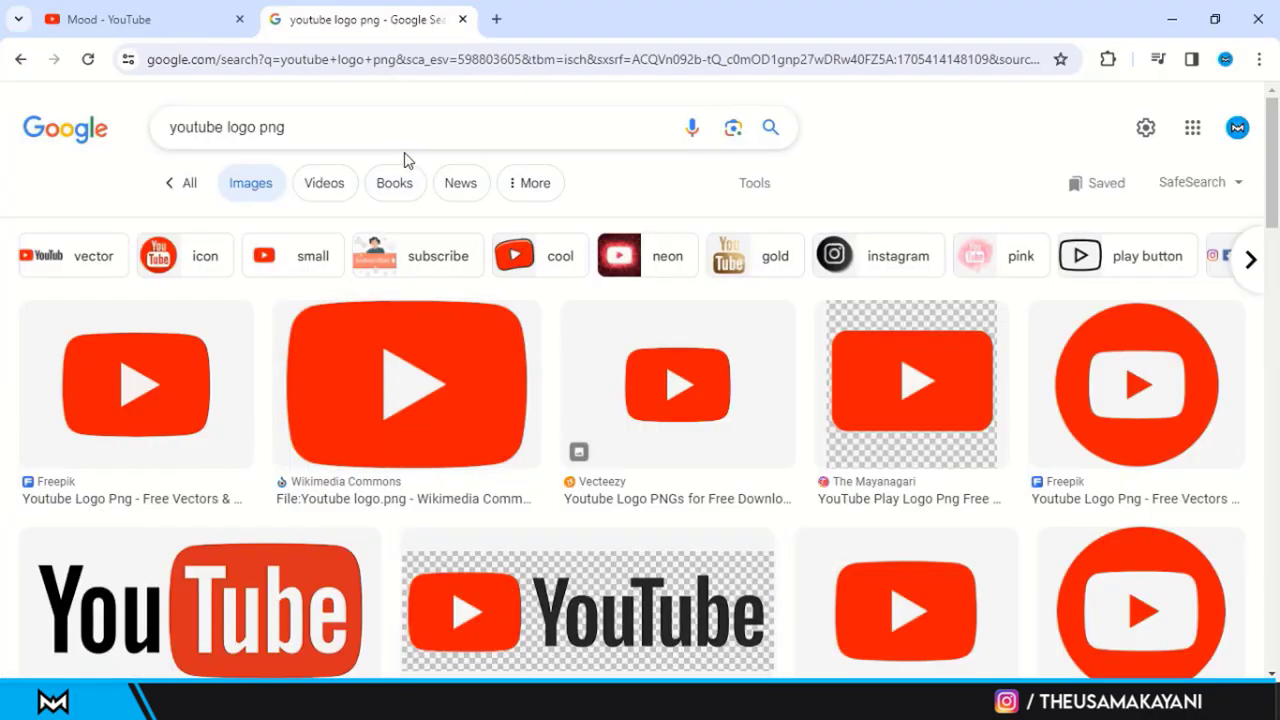
Replace the query with a dollar-bill PNG search ('dolla png') and browse the image results.
triple_click(403, 117)
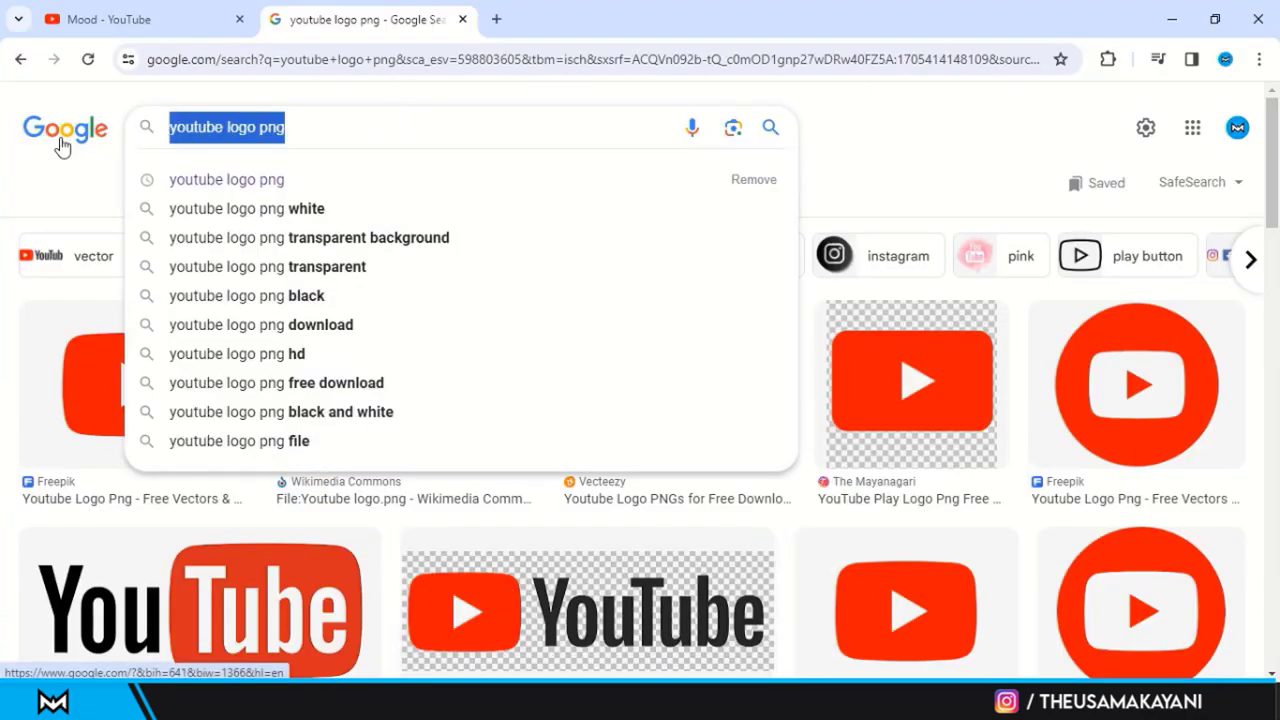
type("ddlla p")
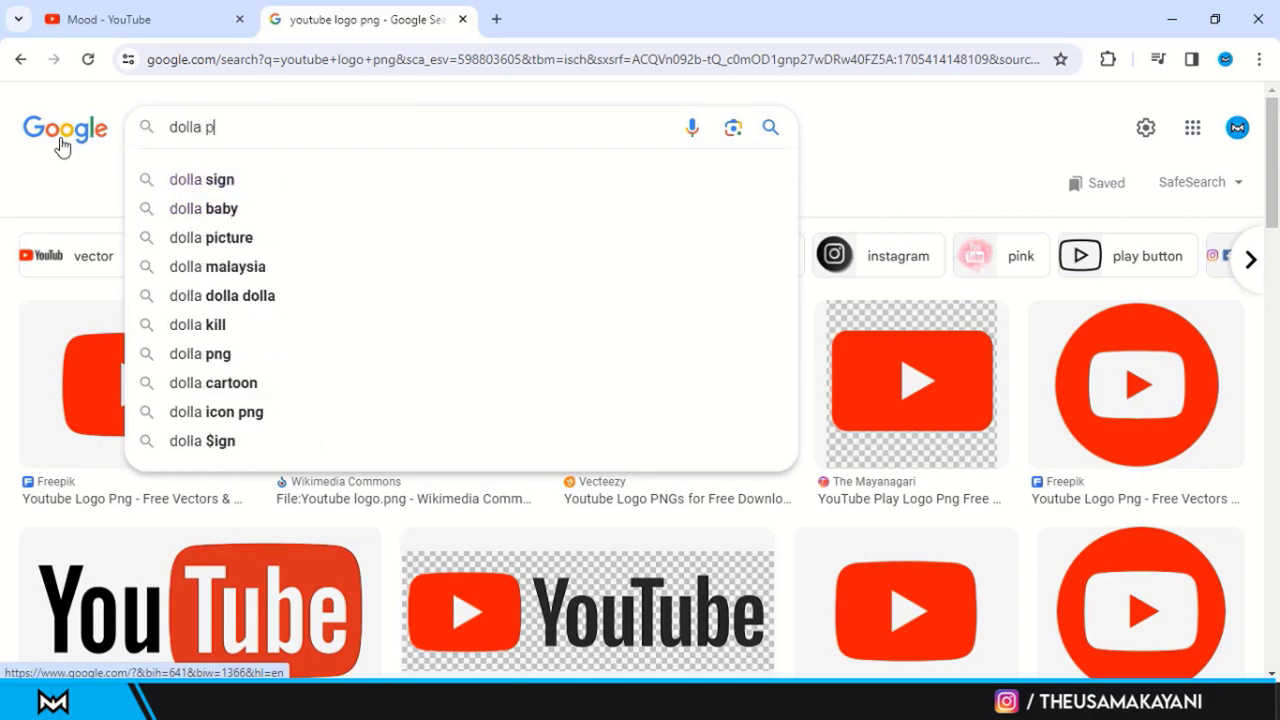
type("ng")
key("Return")
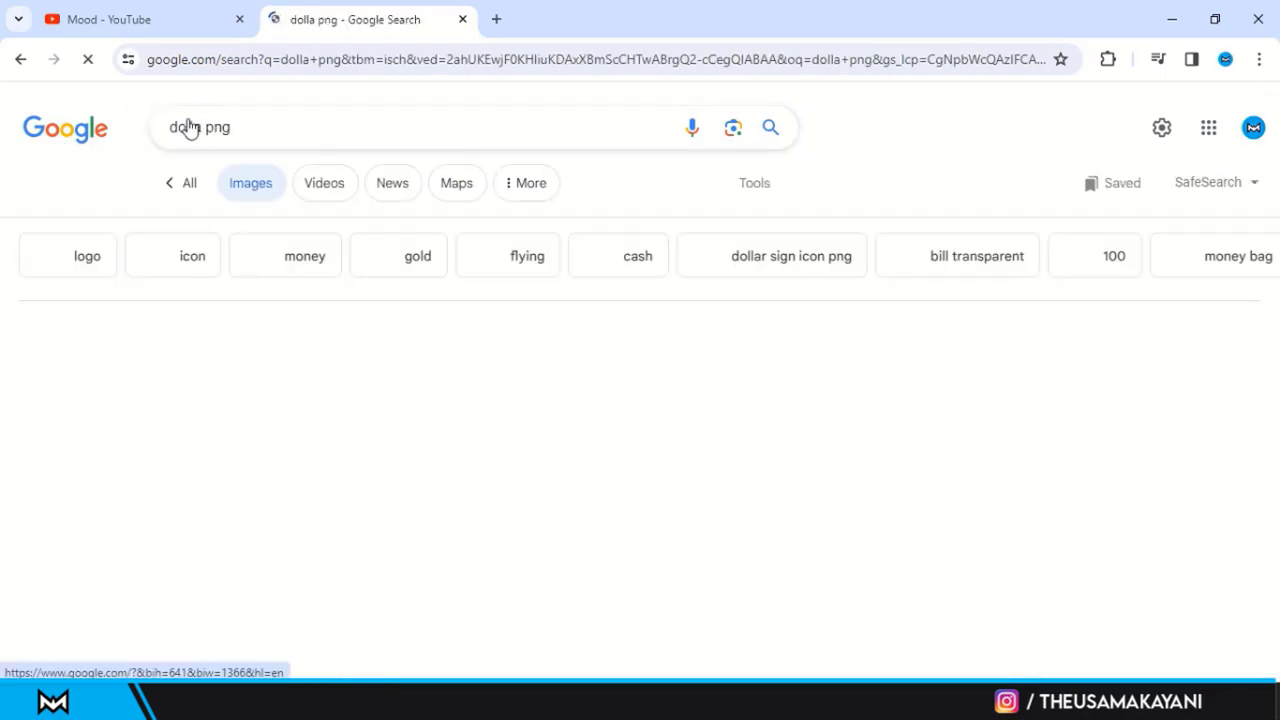
scroll(400, 300, "down", 2)
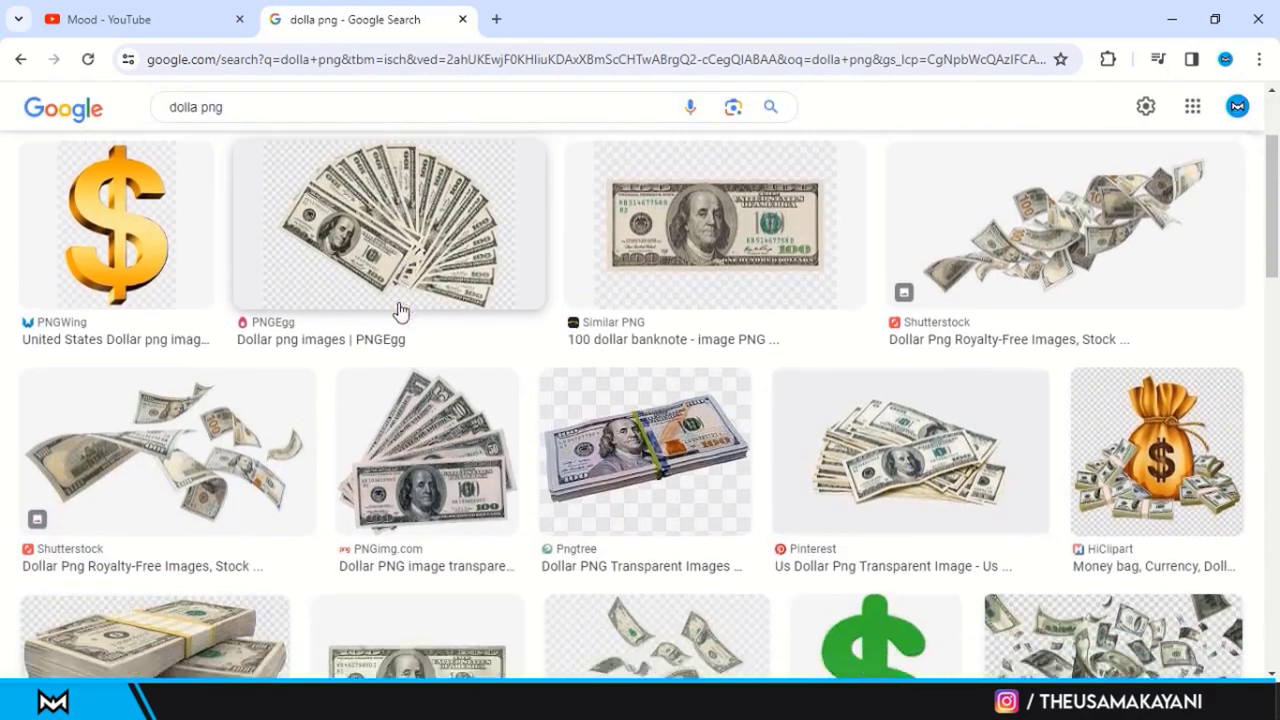
scroll(923, 237, "down", 3)
scroll(923, 237, "up", 5)
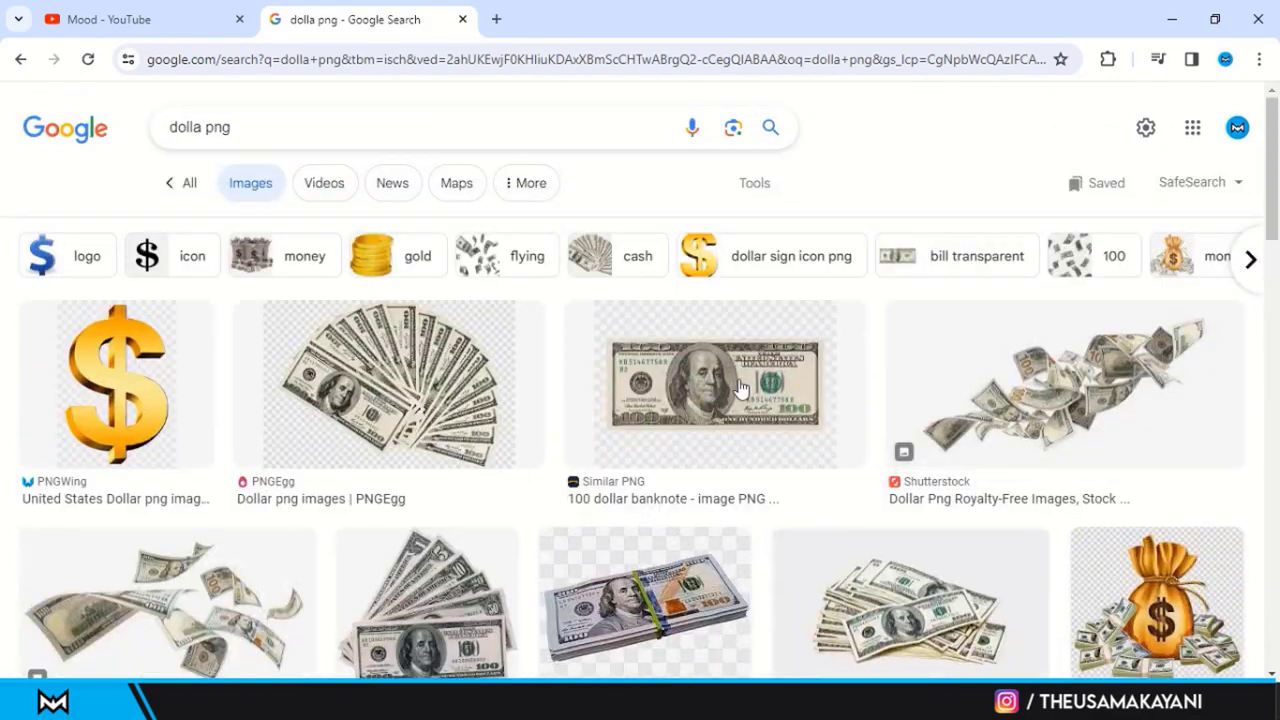
Open the YouTube icon PNG from the Desktop and drag its layer onto the Untitled-1 canvas.
left_click(617, 700)
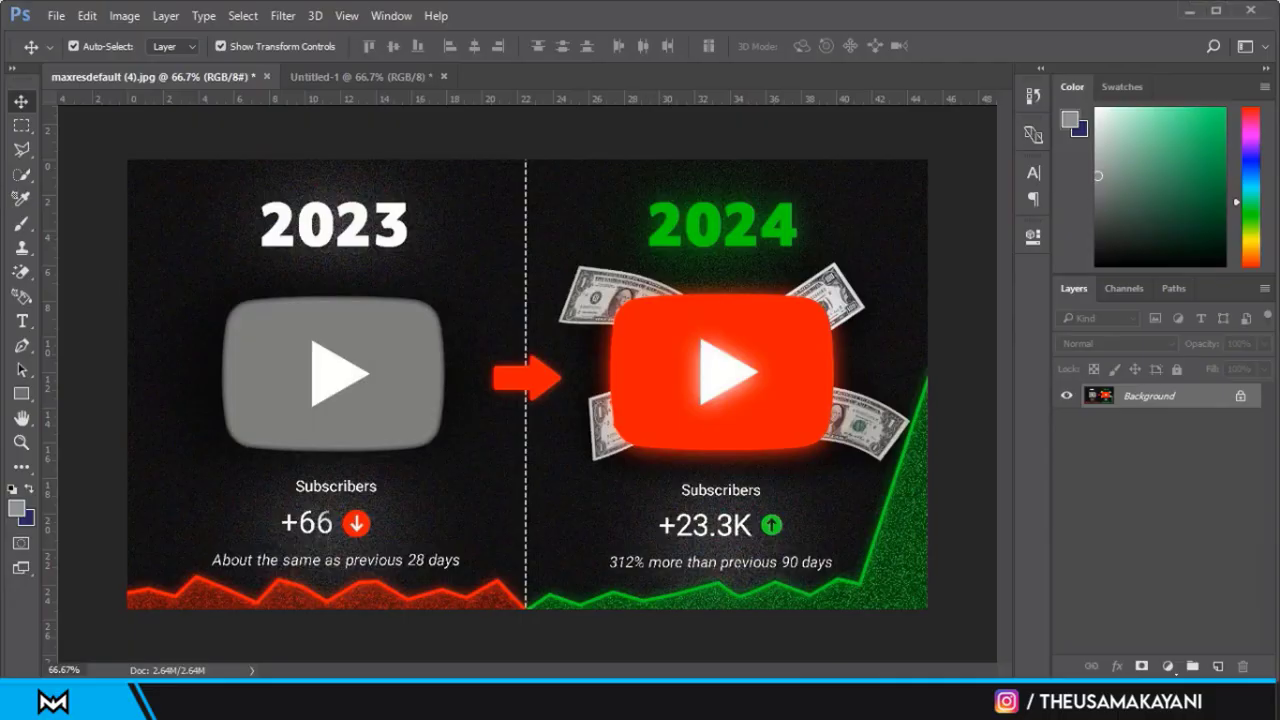
left_click(340, 78)
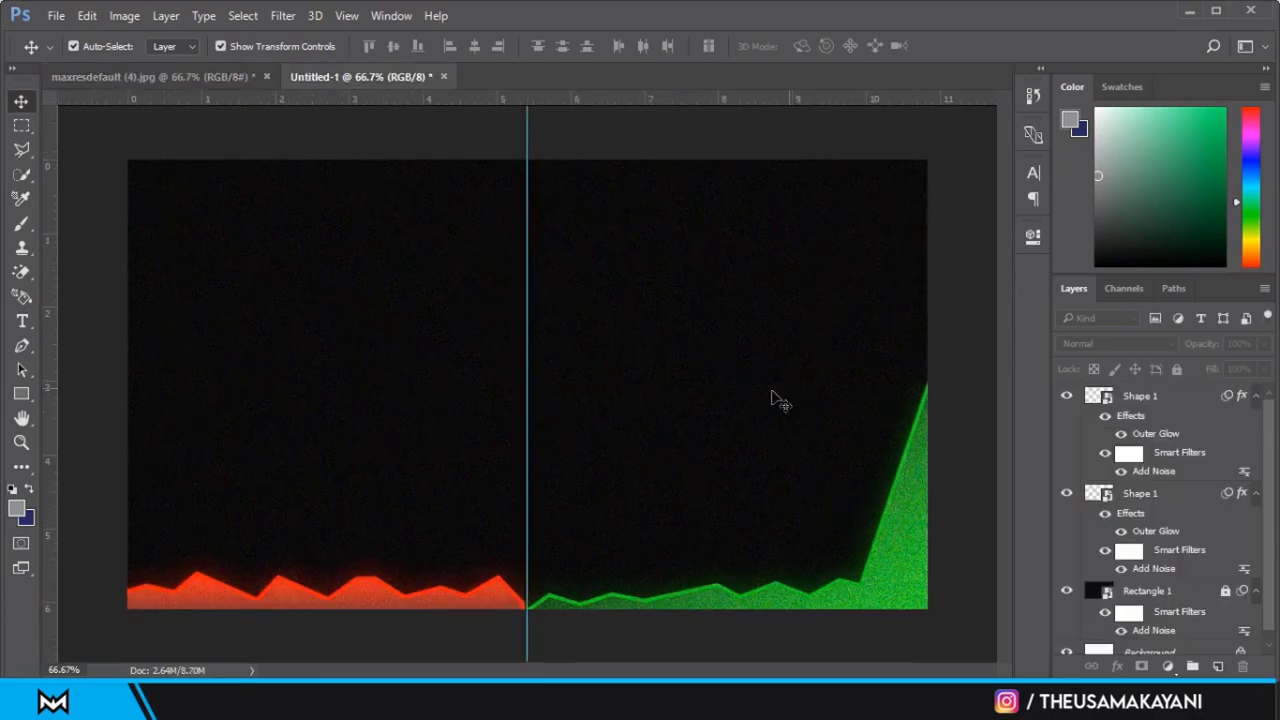
left_click(57, 17)
left_click(79, 52)
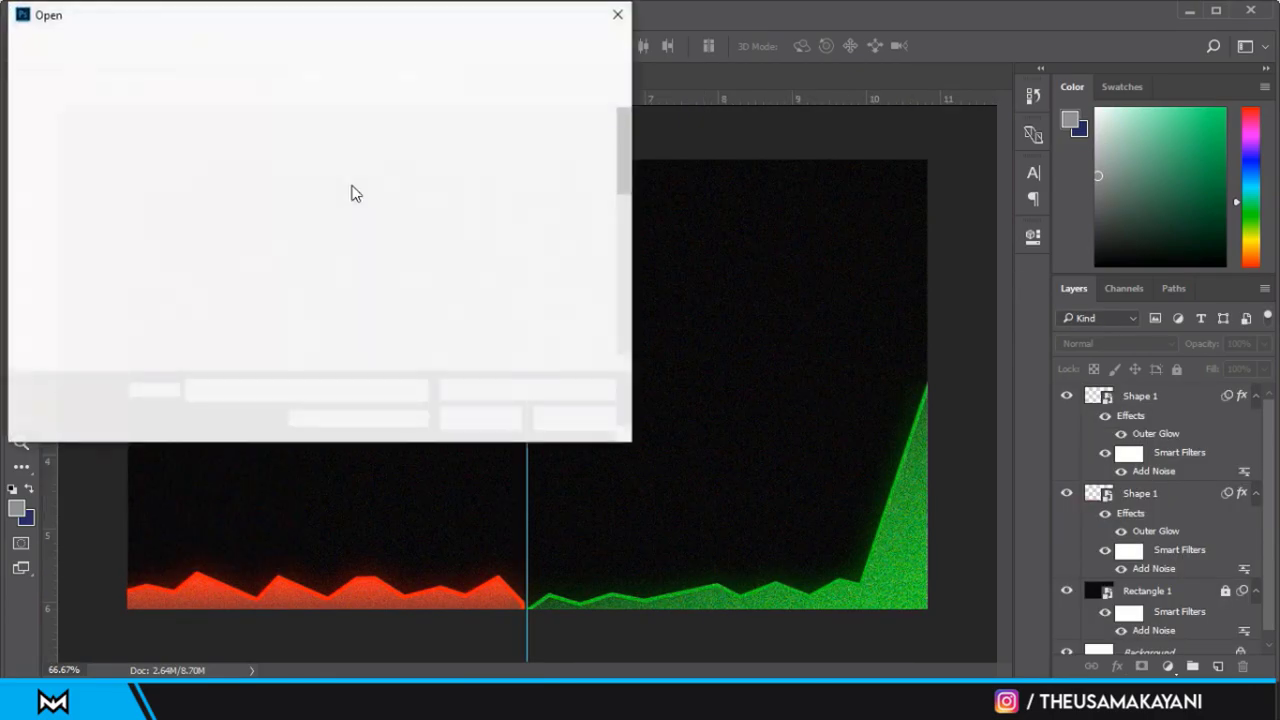
double_click(355, 193)
mouse_move(599, 223)
left_mouse_down()
mouse_move(271, 118)
mouse_move(240, 81)
left_mouse_up()
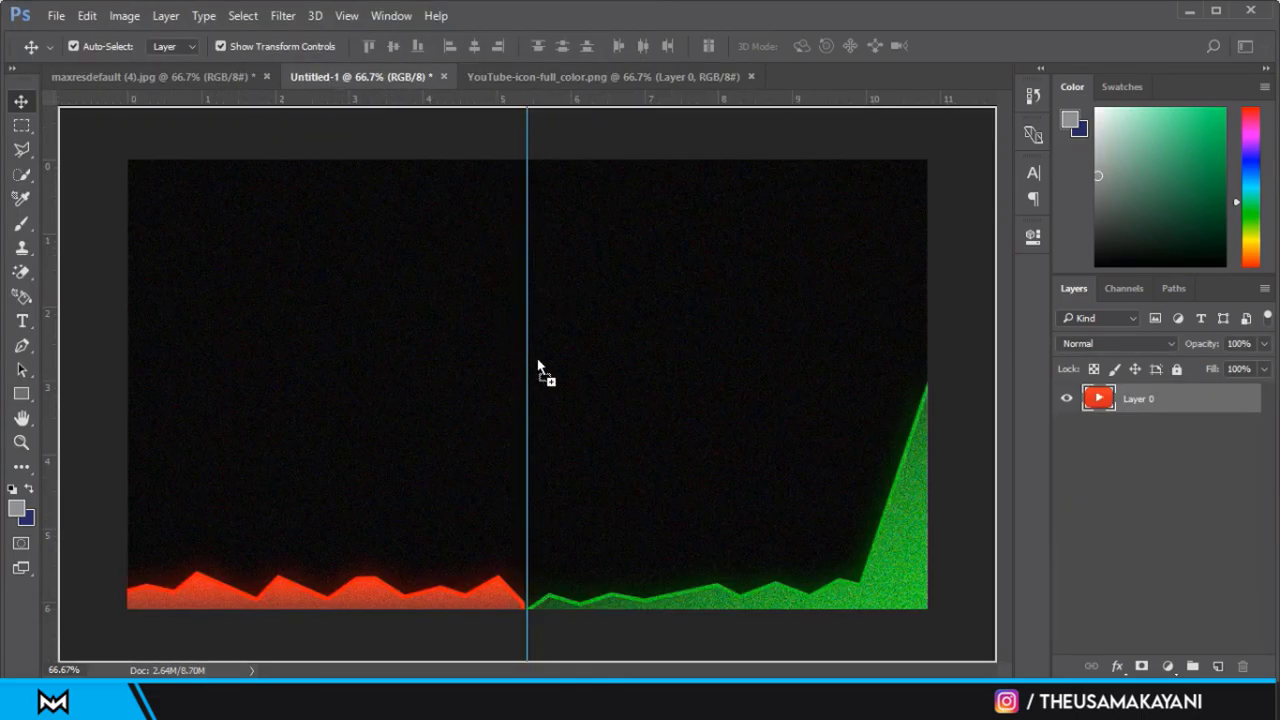
left_click_drag(331, 78, 537, 364)
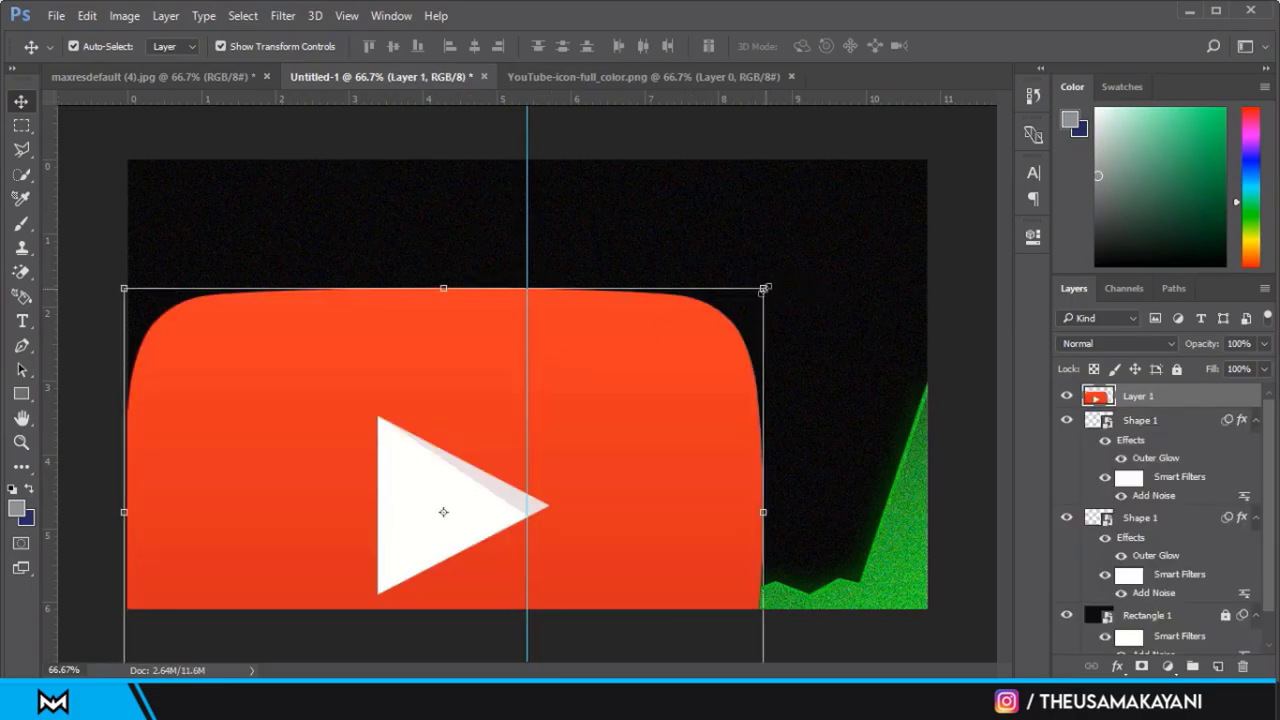
Scale the YouTube logo down to icon size and place a duplicate on the right half.
left_click_drag(766, 289, 427, 283)
key("Return")
mouse_move(411, 328)
left_mouse_down()
mouse_move(733, 362)
mouse_move(820, 345)
left_mouse_up()
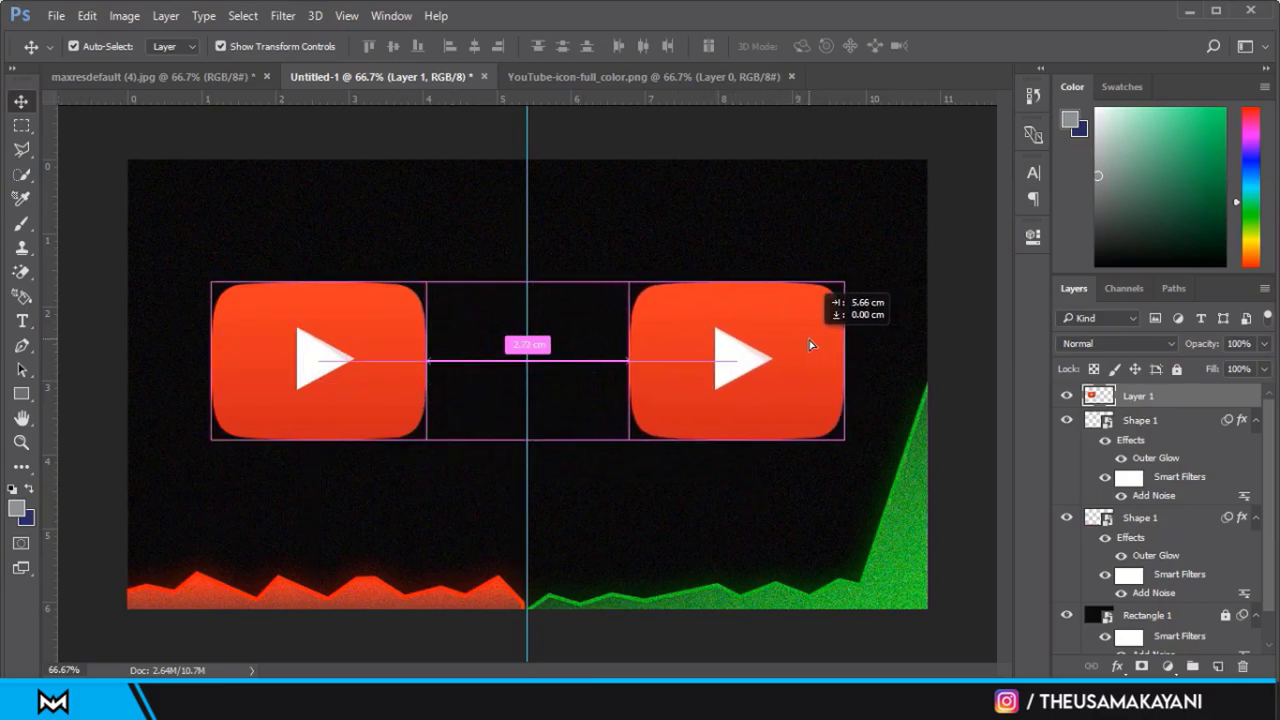
left_click_drag(820, 345, 827, 344)
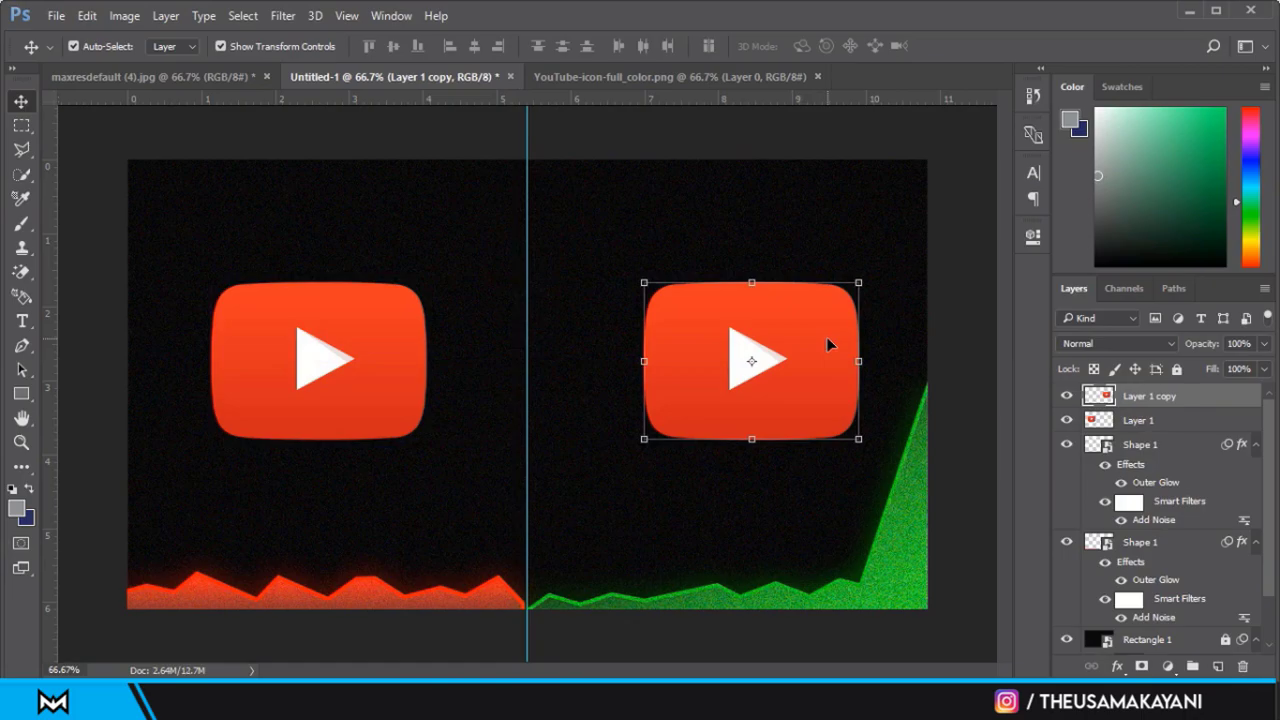
left_click(965, 241)
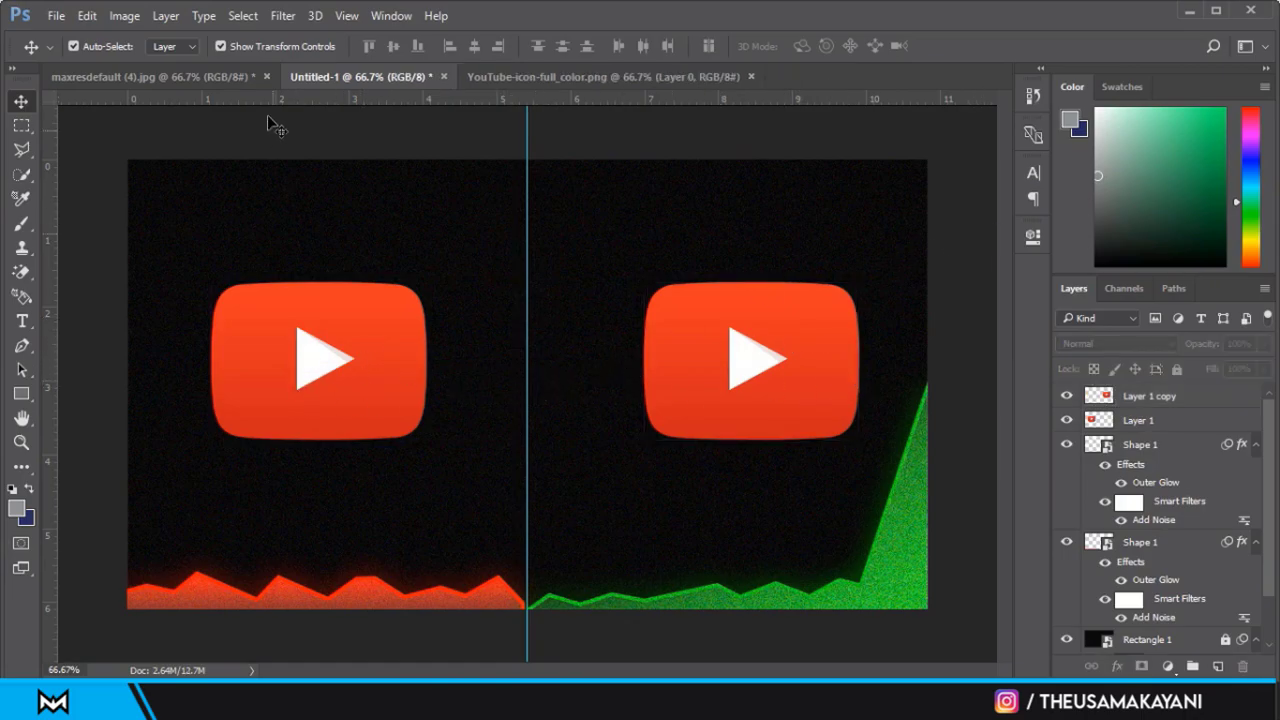
Turn the left YouTube logo grey with Hue/Saturation at -100, comparing against the maxresdefault reference.
left_click(208, 83)
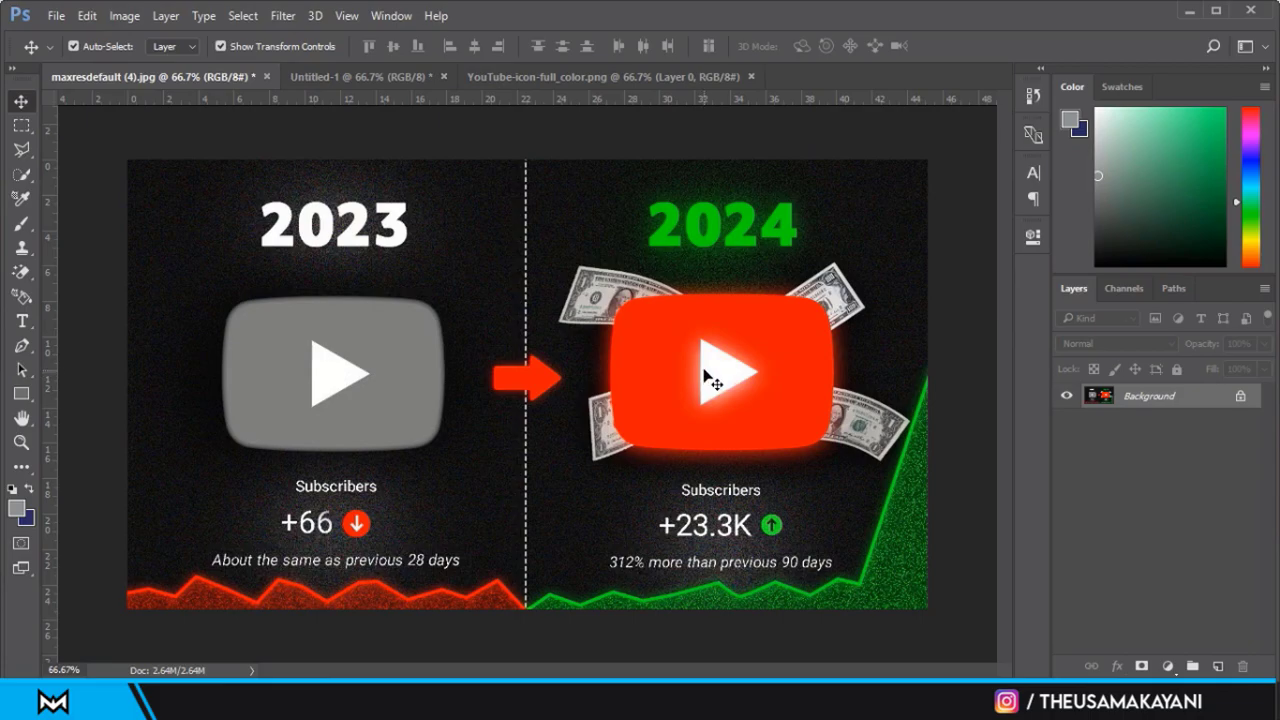
left_click(370, 76)
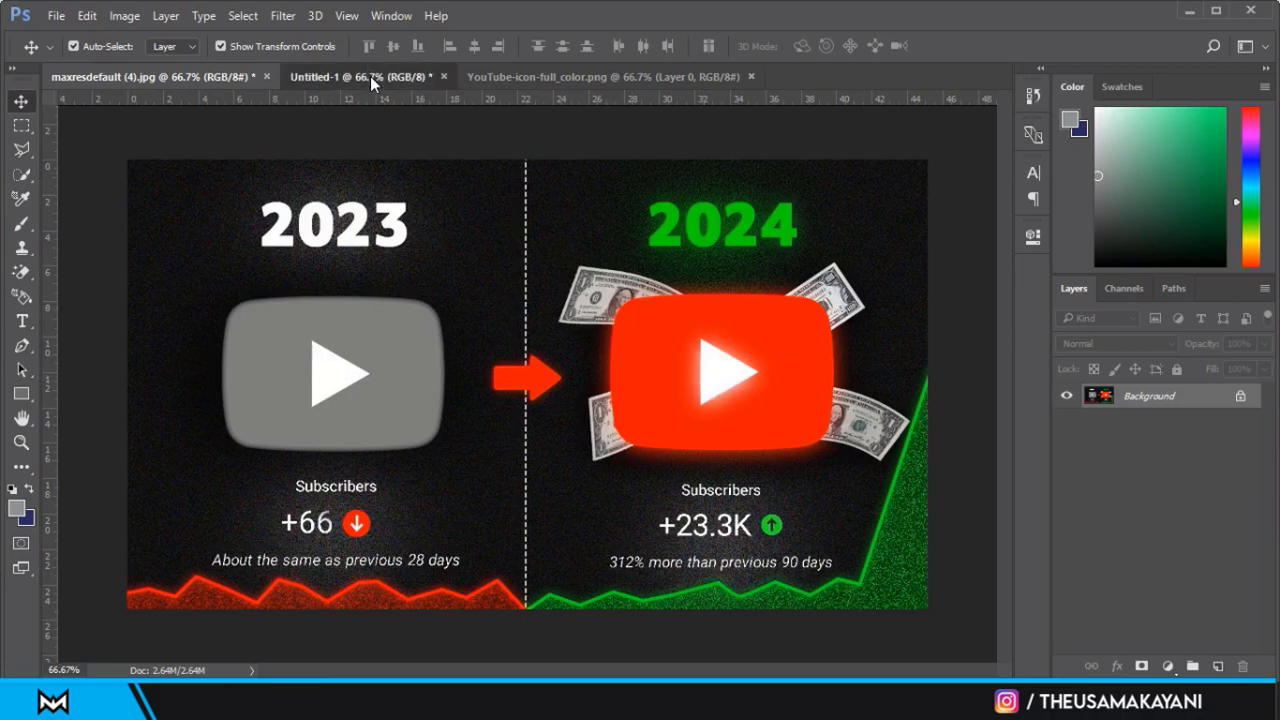
left_click(360, 340)
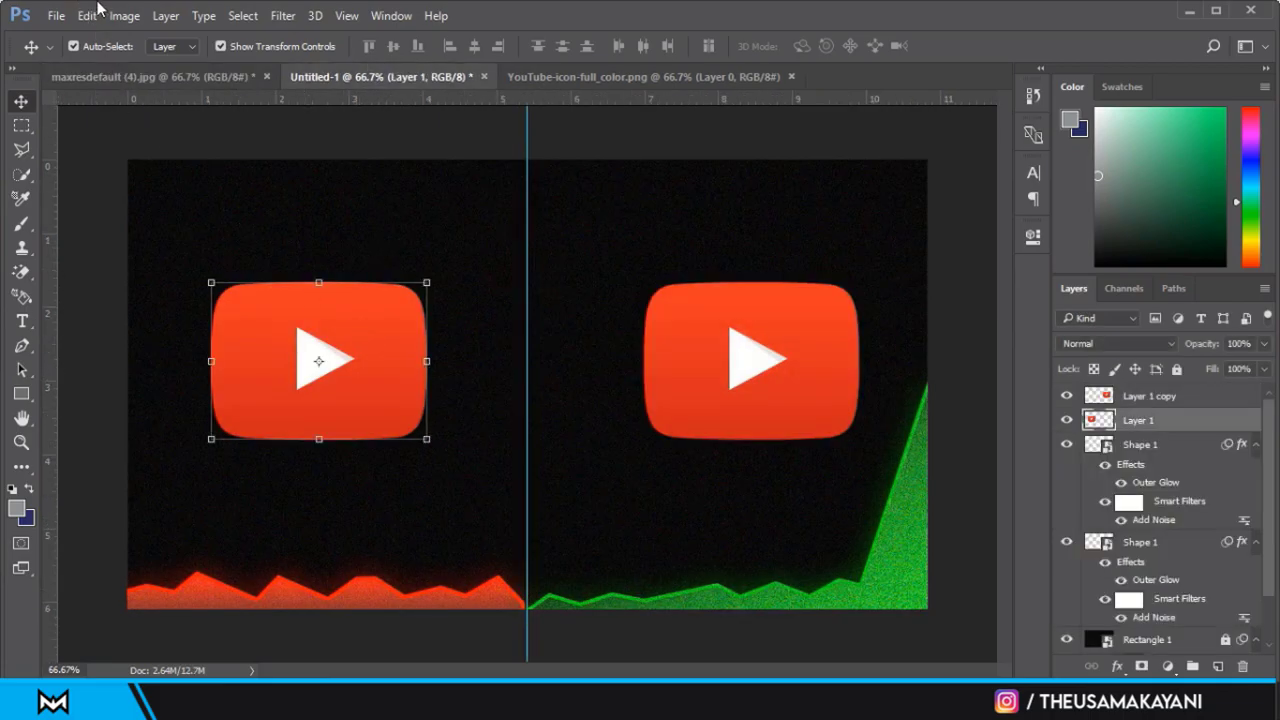
left_click(125, 16)
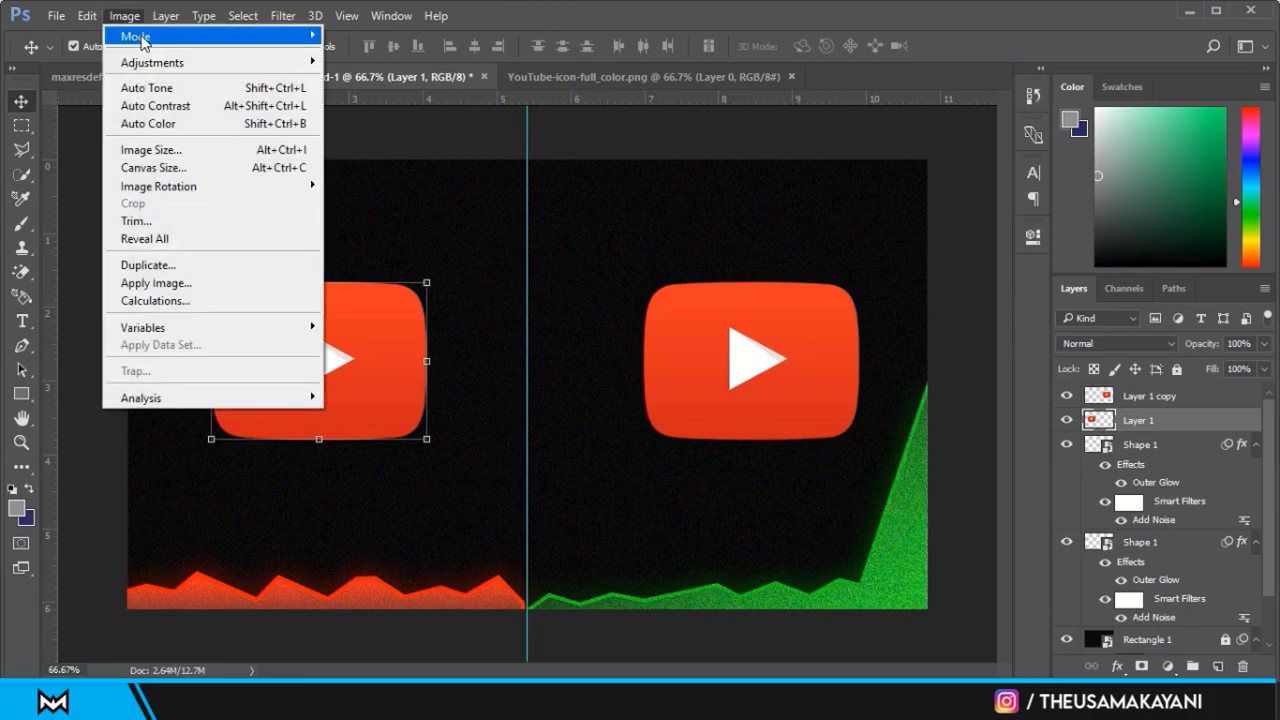
mouse_move(152, 62)
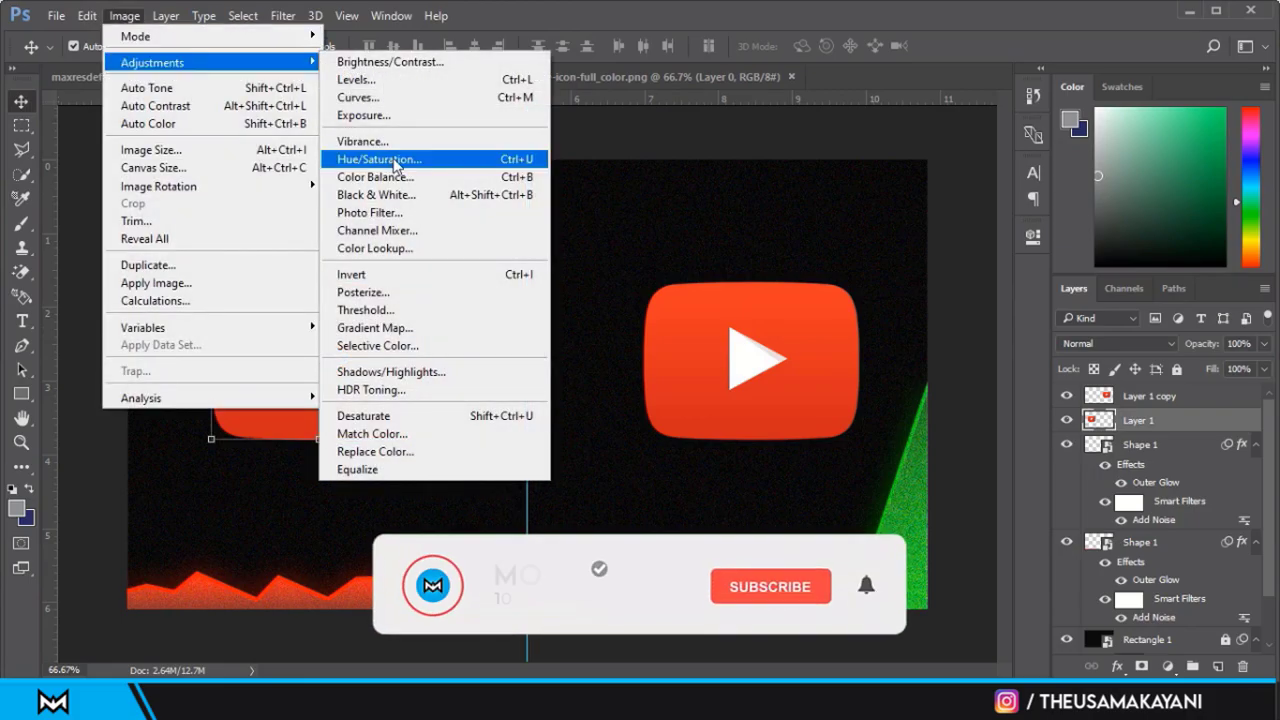
left_click(394, 160)
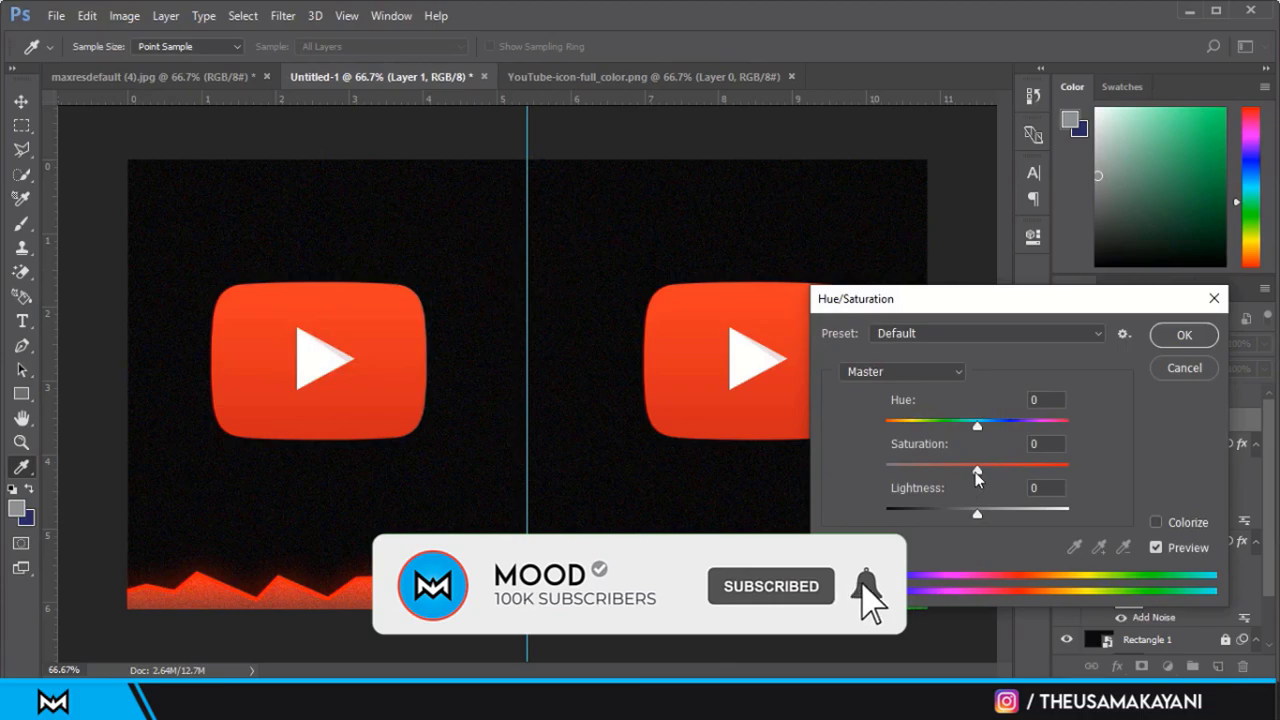
left_click_drag(977, 469, 813, 484)
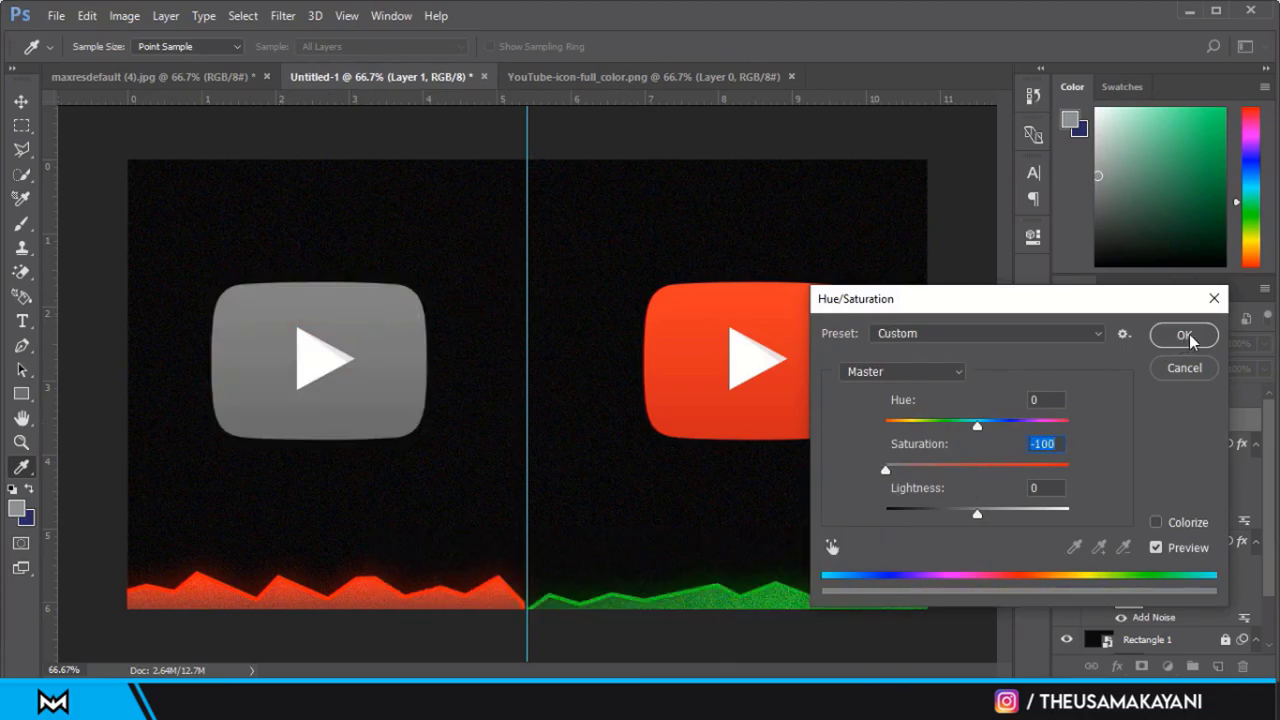
left_click(1184, 336)
key("v")
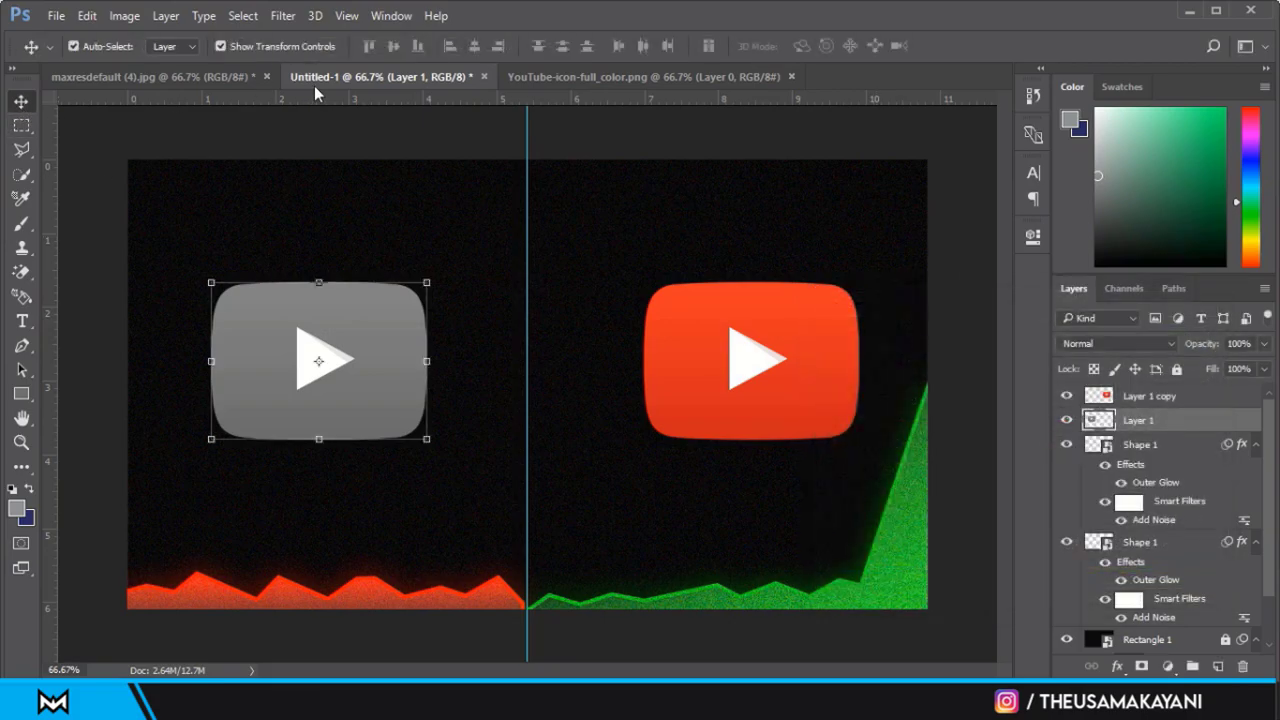
left_click(205, 79)
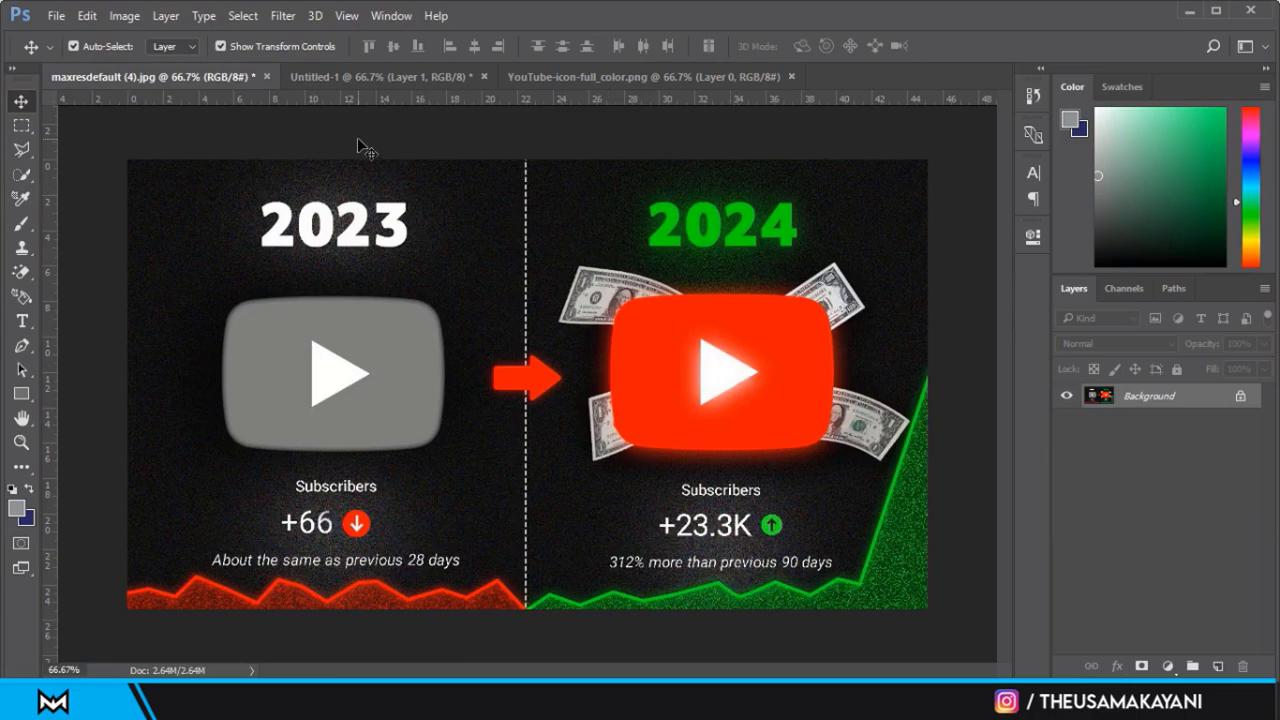
left_click(384, 80)
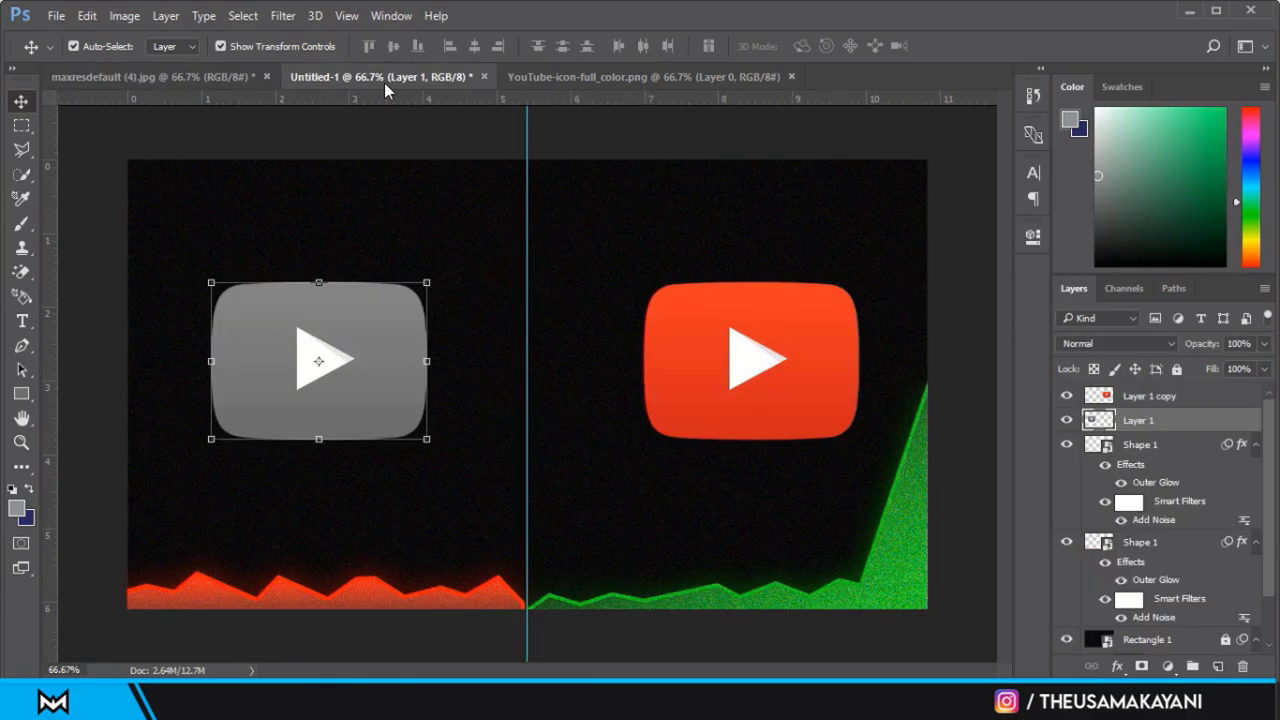
Raise the right YouTube logo's (Layer 1 copy) saturation to +19 with Hue/Saturation.
left_click(680, 347)
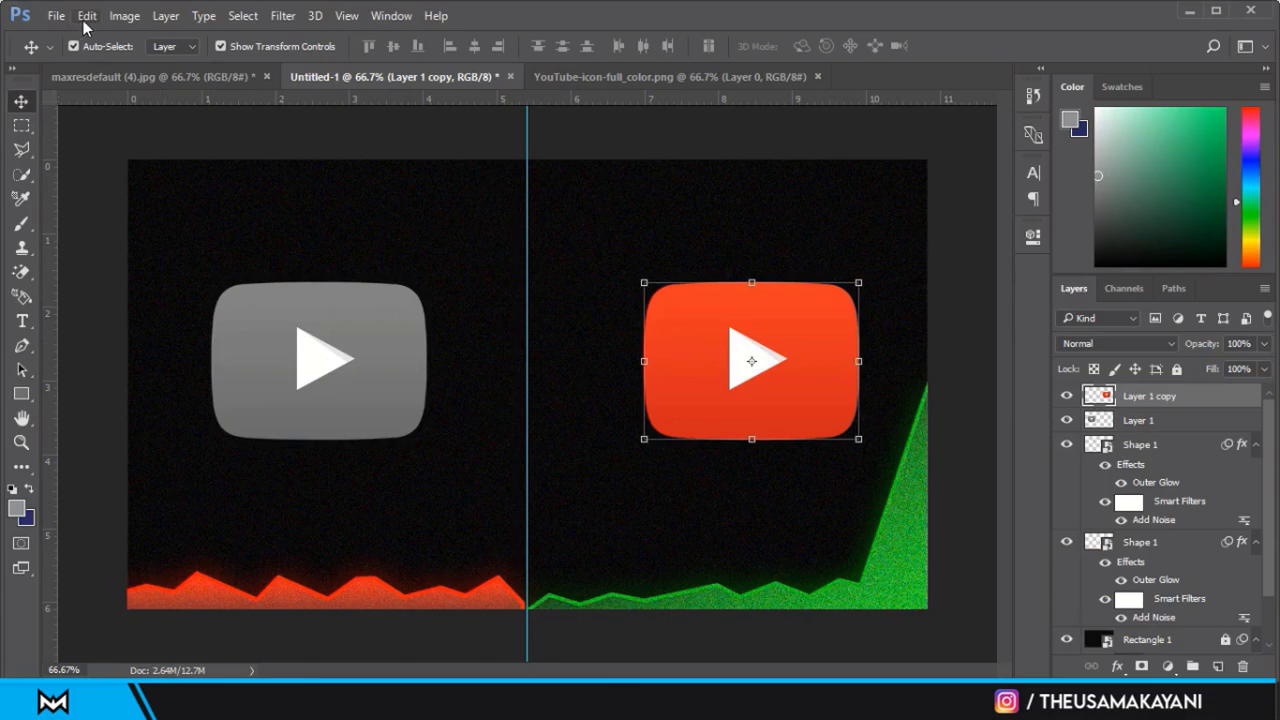
left_click(124, 15)
mouse_move(152, 62)
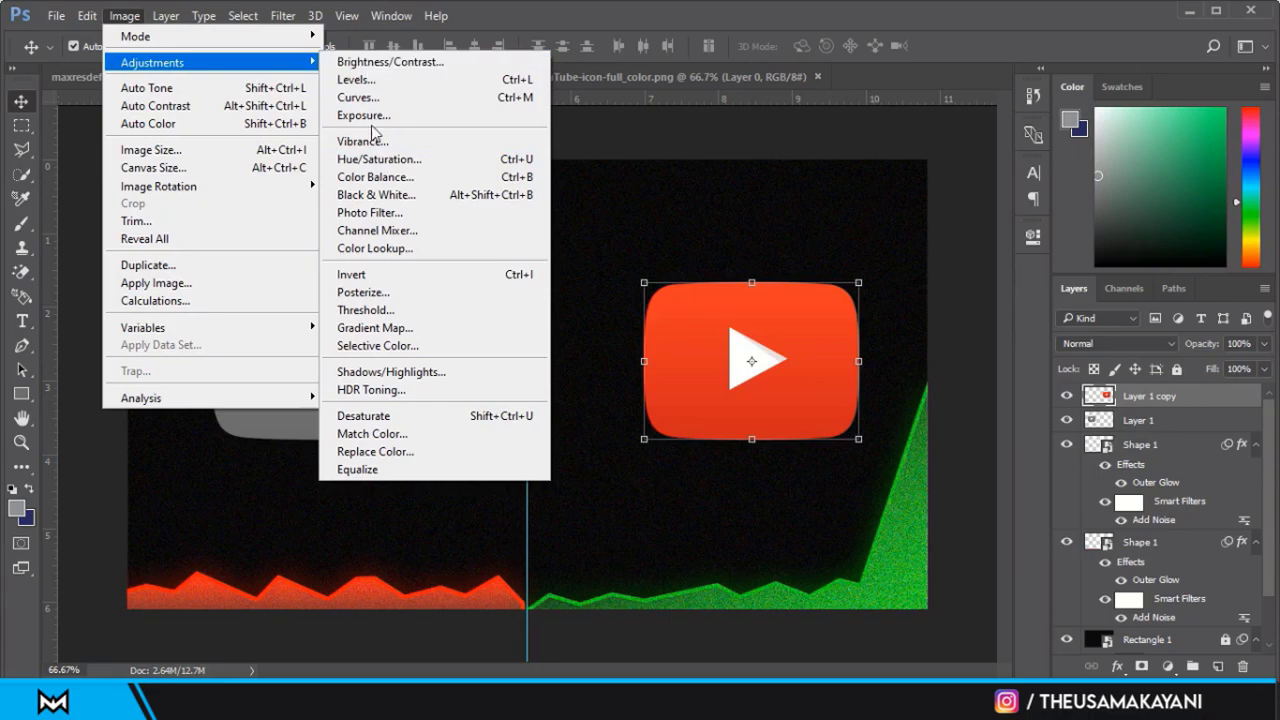
left_click(378, 161)
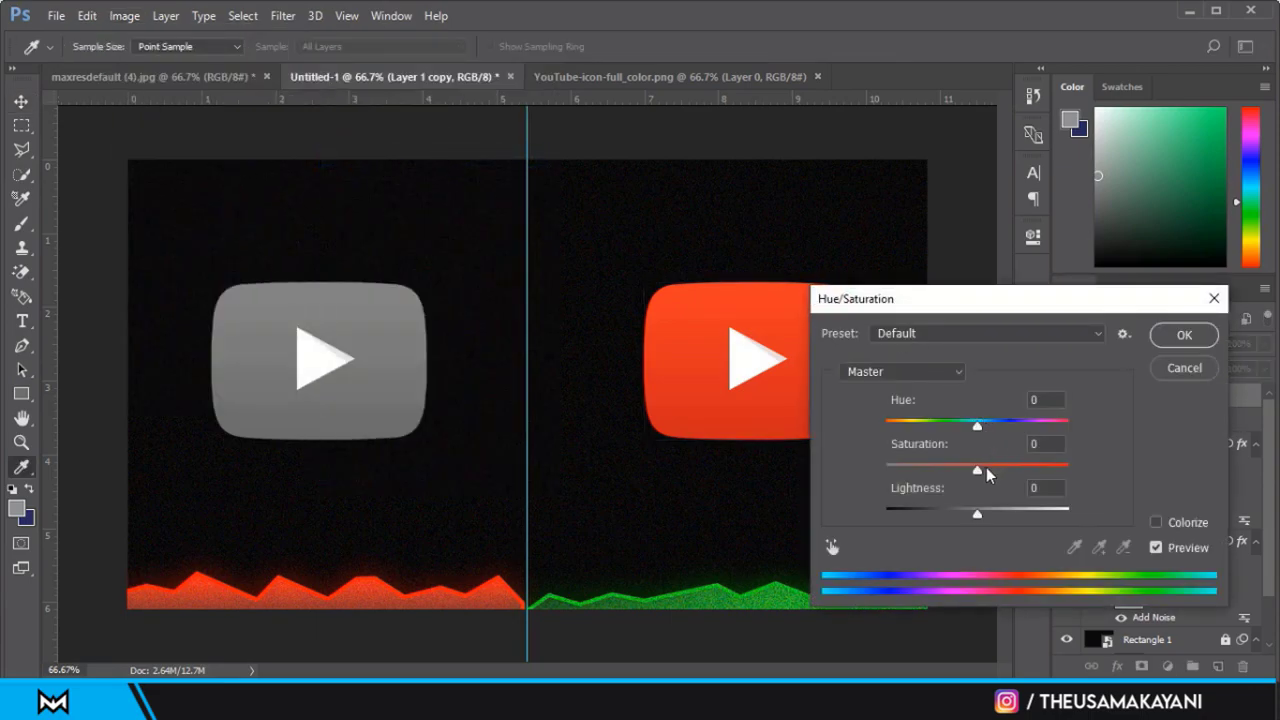
left_click_drag(979, 466, 995, 467)
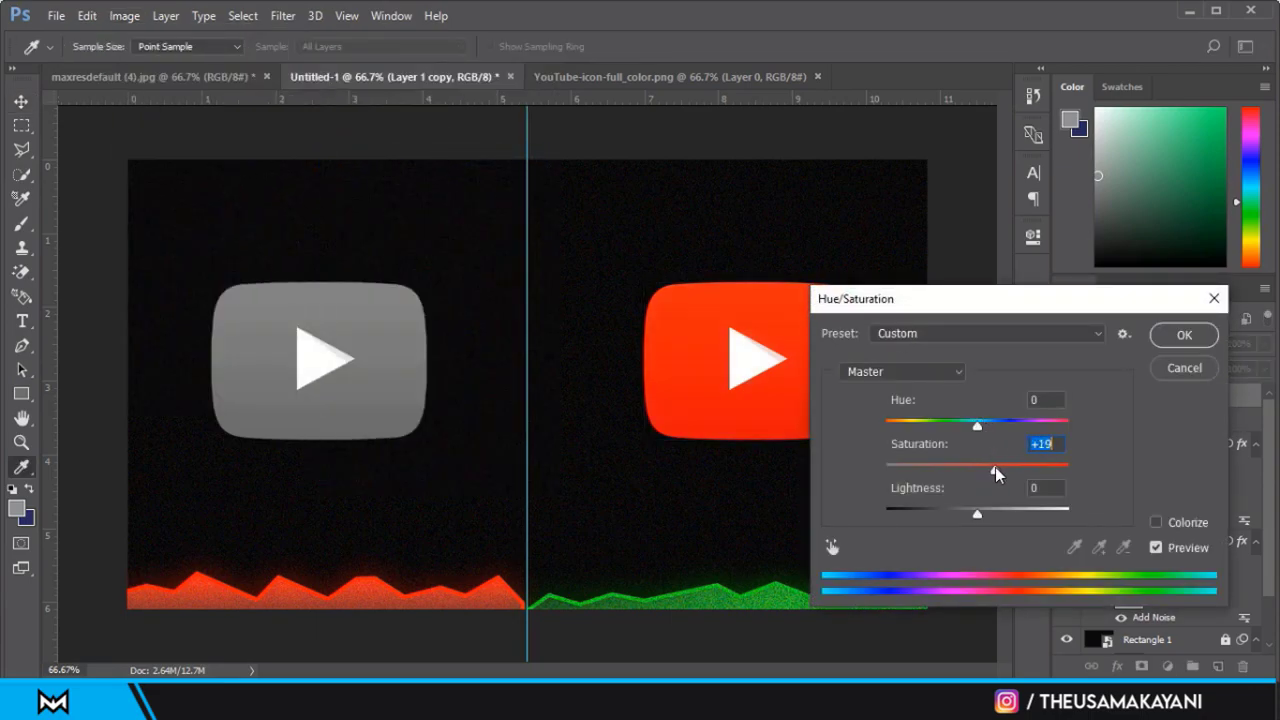
left_click(1177, 343)
key("v")
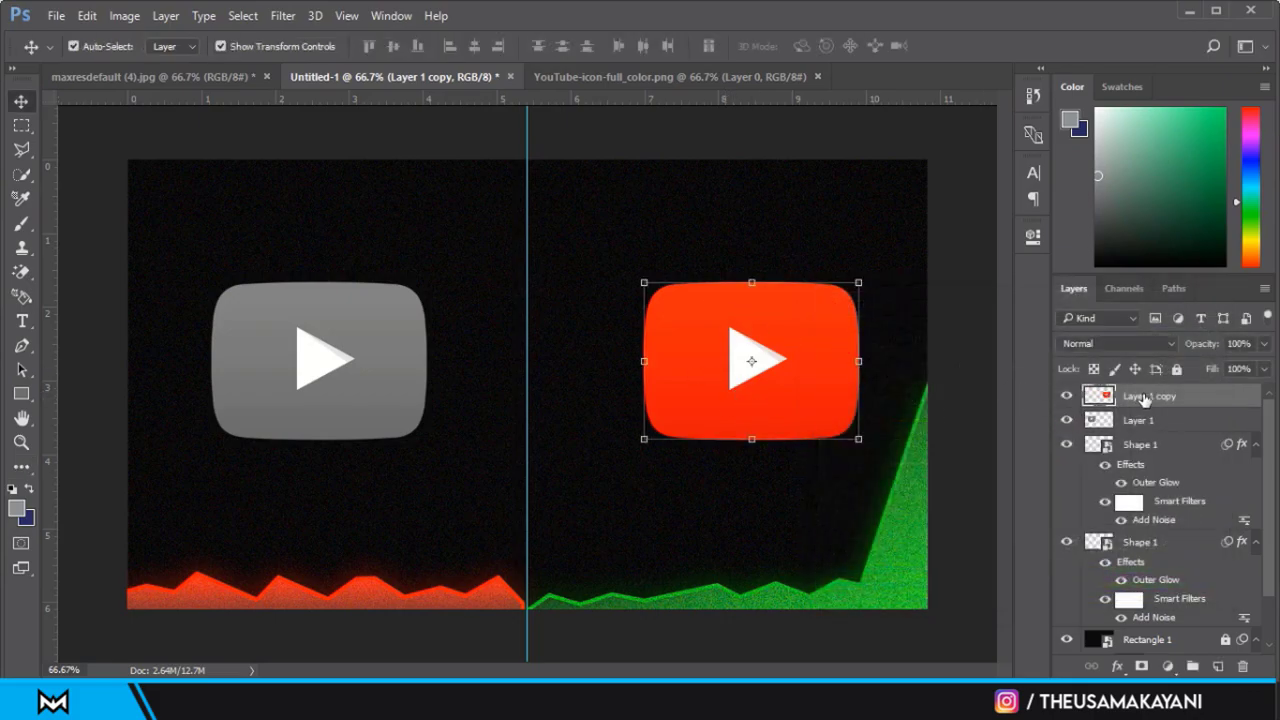
right_click(1145, 400)
Give Layer 1 copy a red Outer Glow with increased opacity and size.
left_click(859, 107)
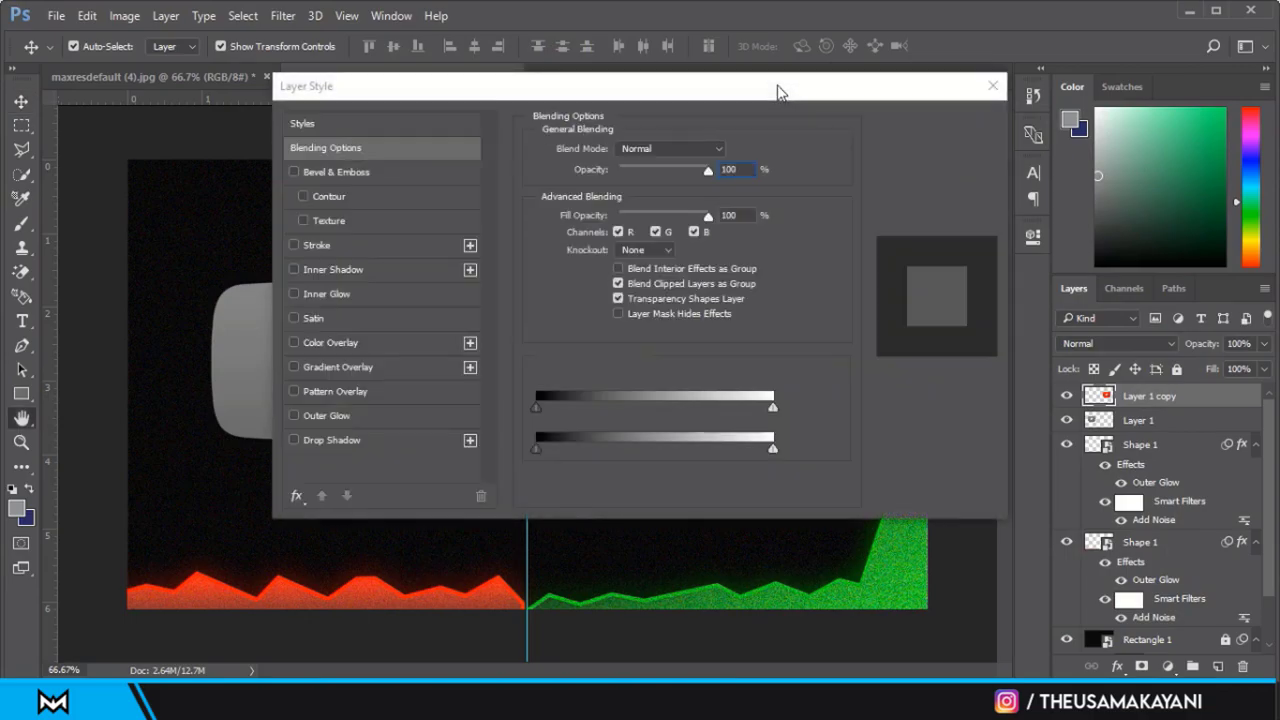
mouse_move(450, 88)
left_mouse_down()
mouse_move(1056, 126)
mouse_move(998, 127)
left_mouse_up()
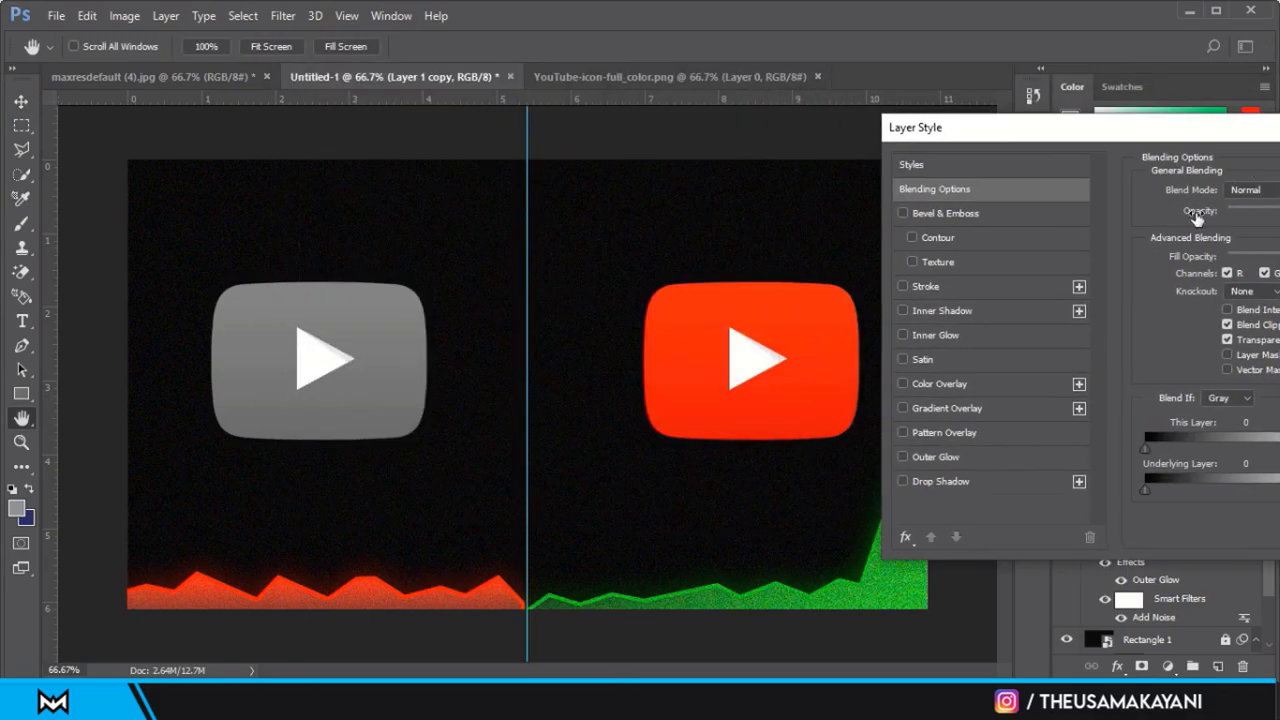
left_click(929, 458)
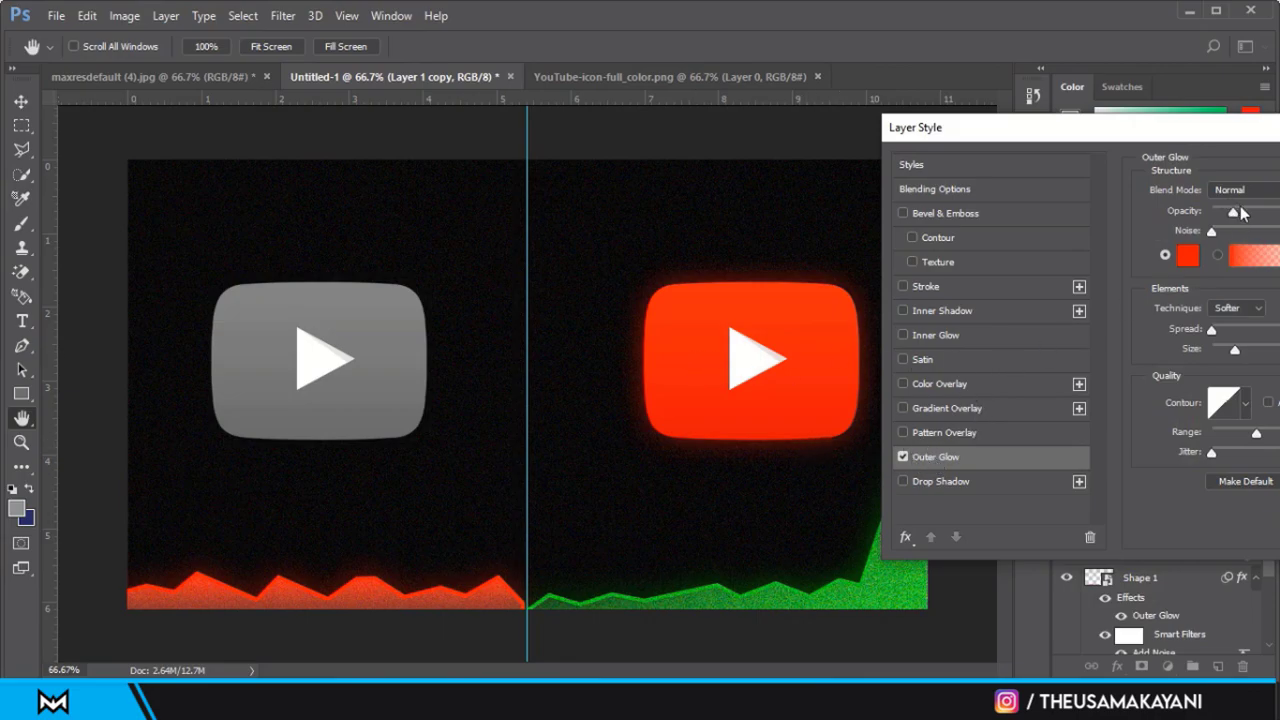
left_click_drag(1241, 212, 1249, 218)
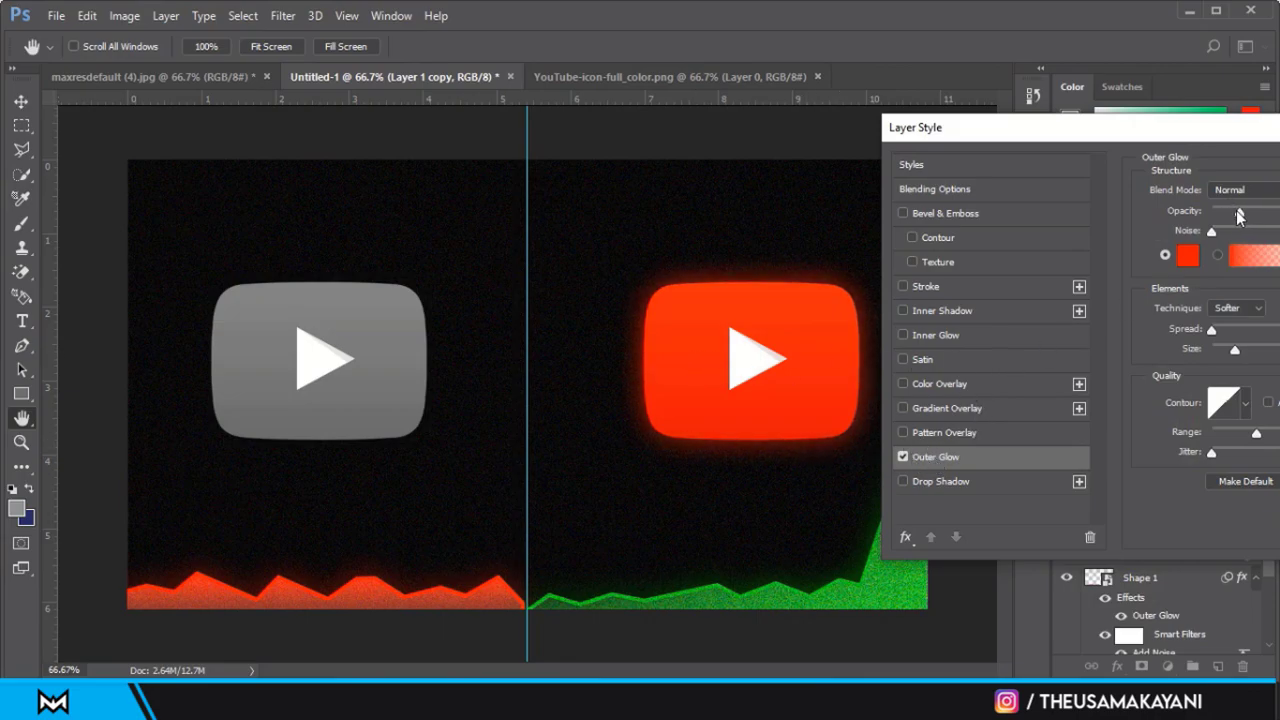
left_click(1249, 351)
left_click_drag(1158, 138, 984, 213)
left_click(1168, 237)
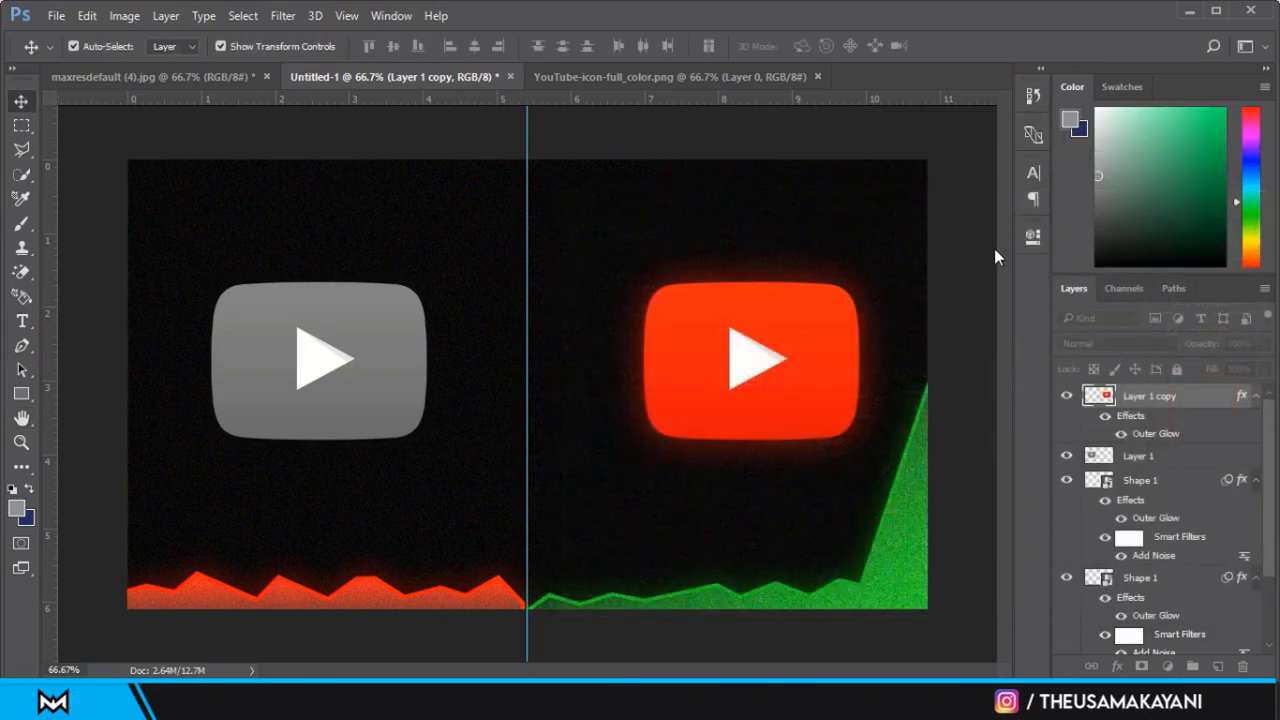
left_click(951, 258)
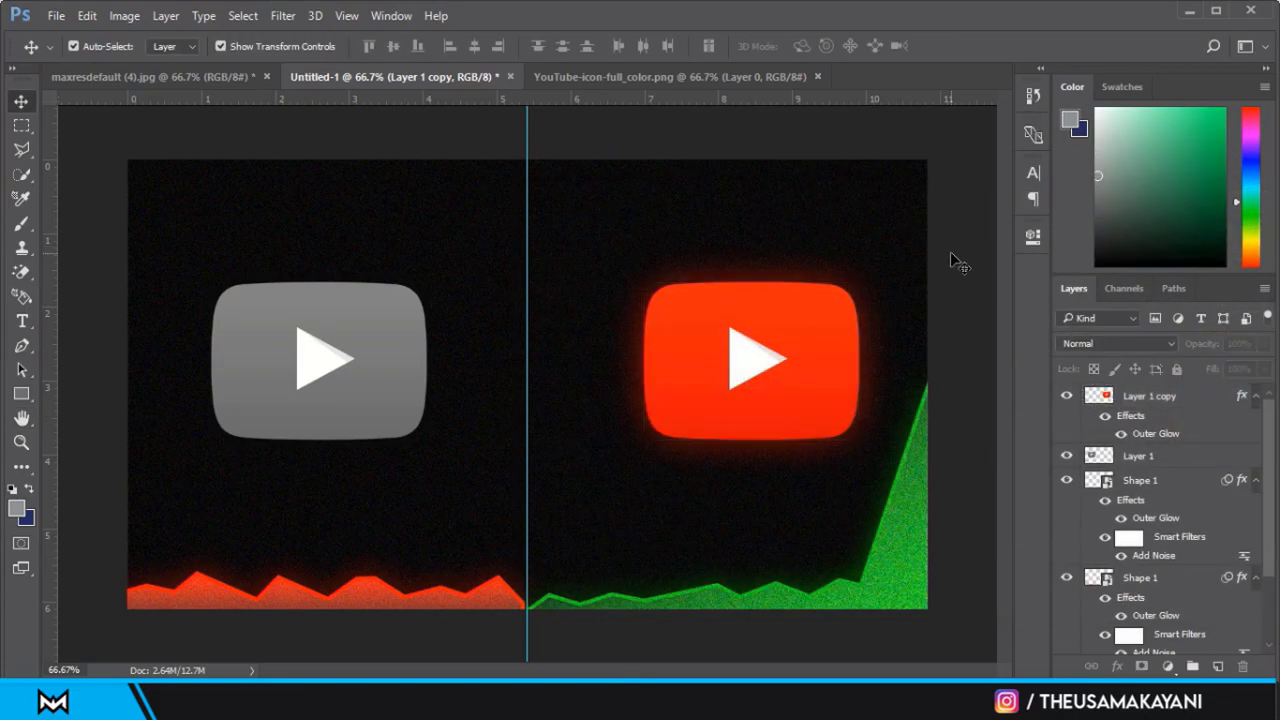
left_click(203, 80)
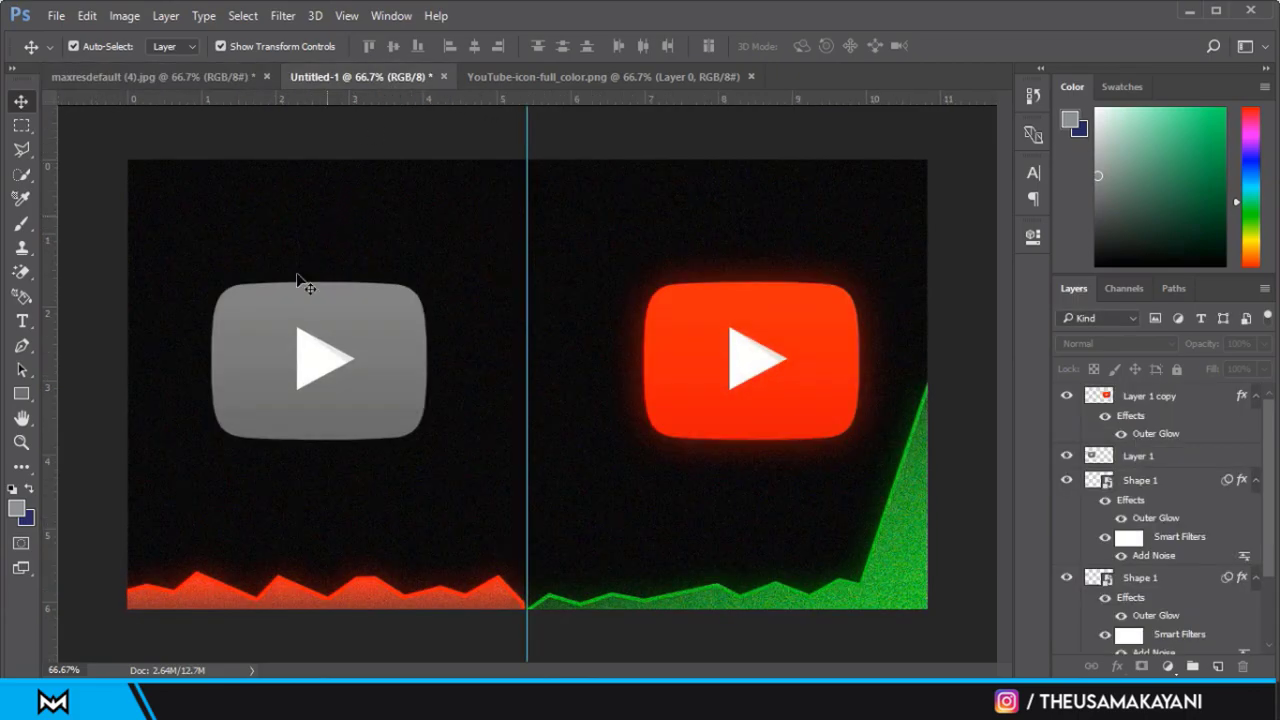
Add white '2023' text above the grey play icon.
left_click(280, 315)
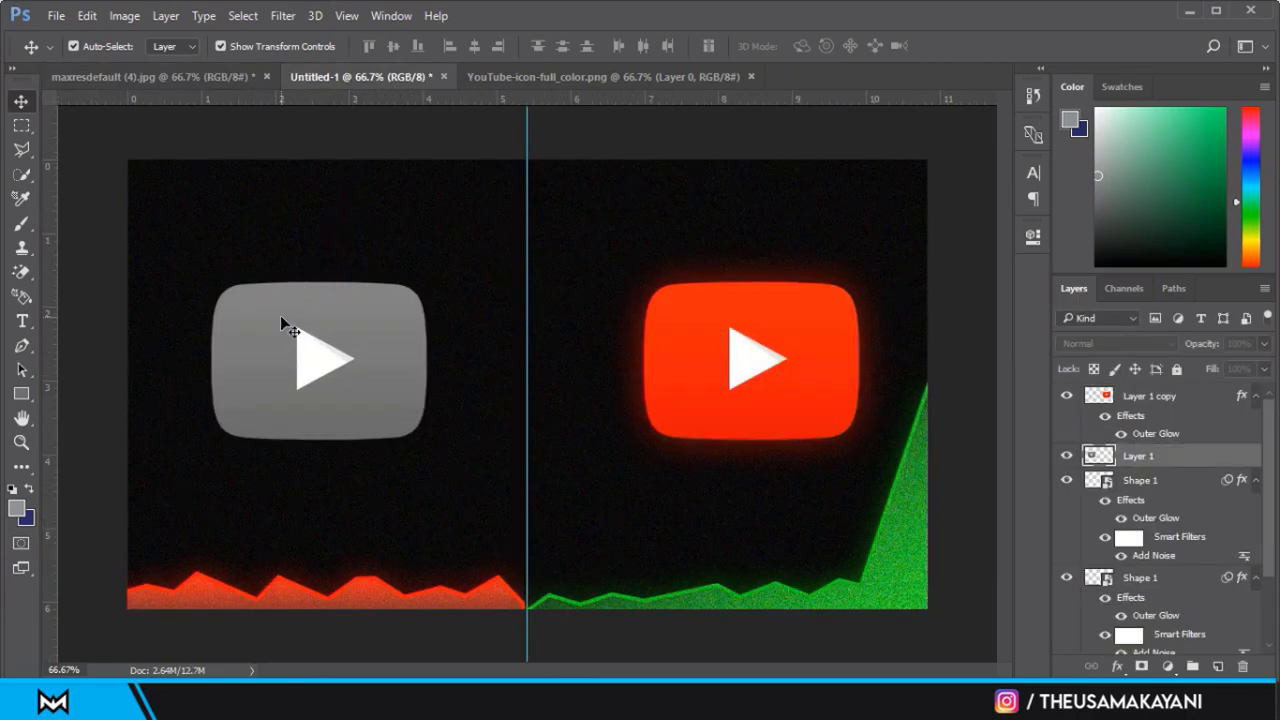
left_click(22, 325)
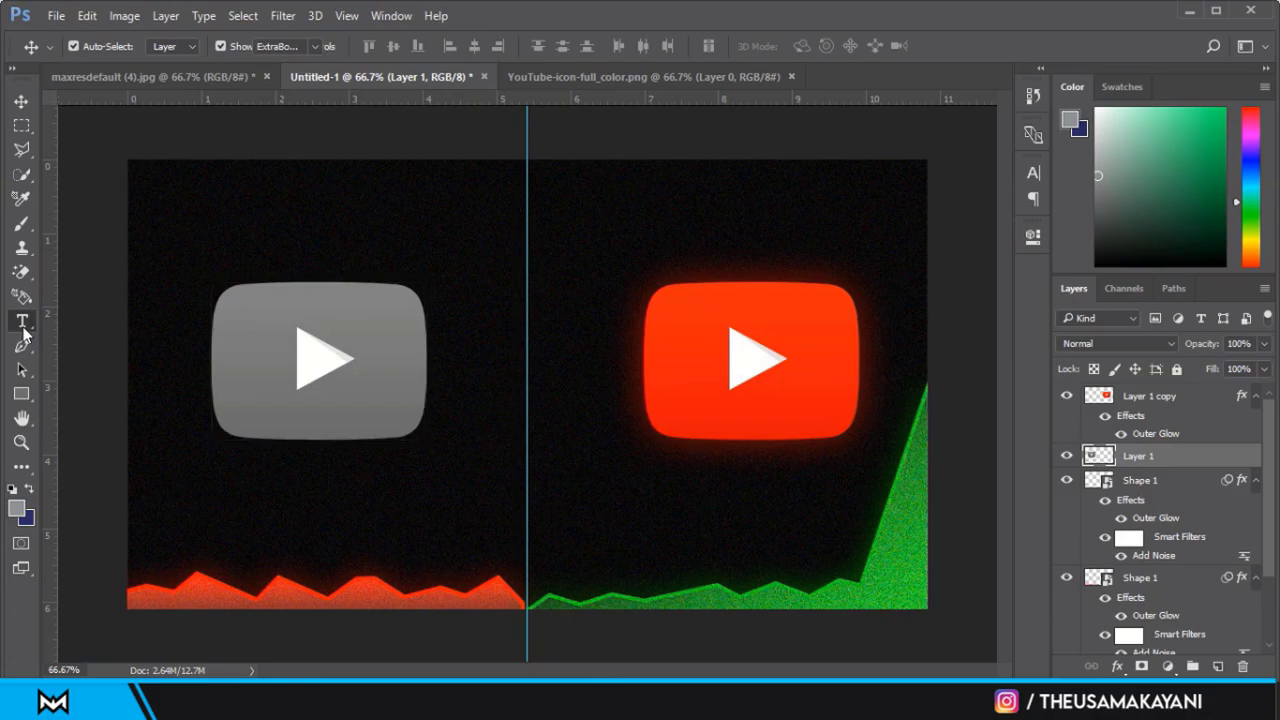
left_click(239, 232)
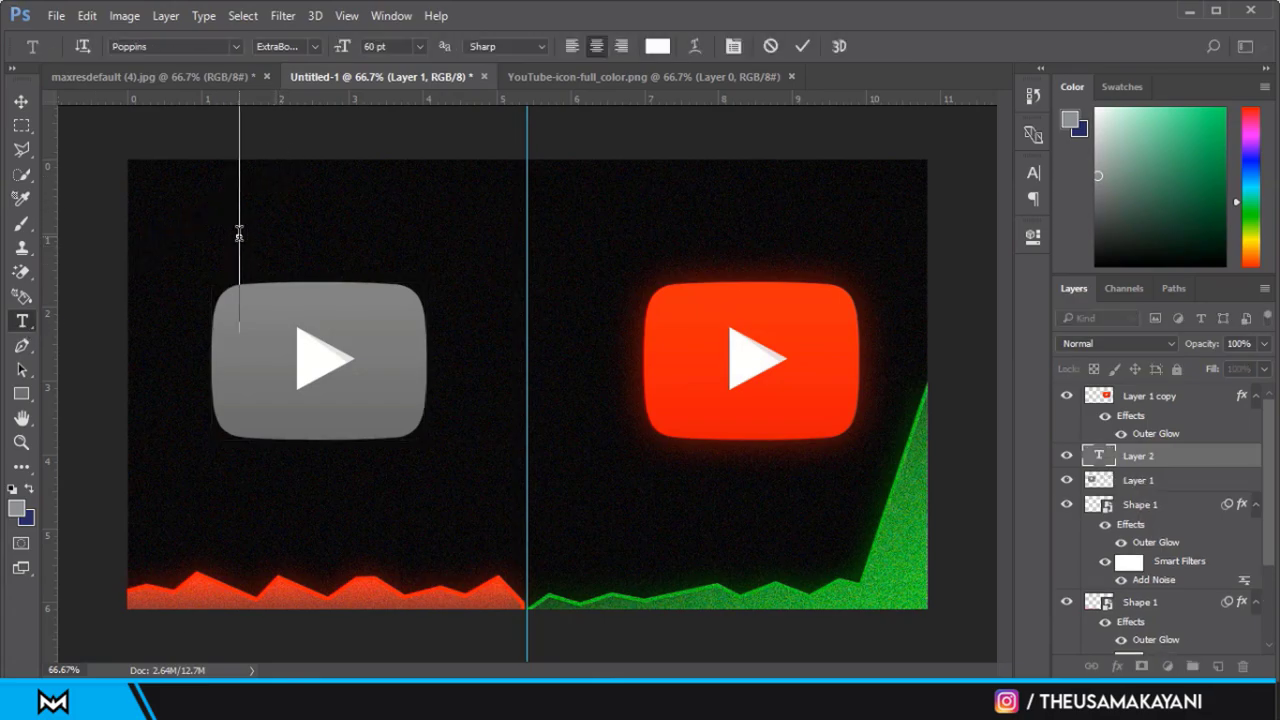
type("2023")
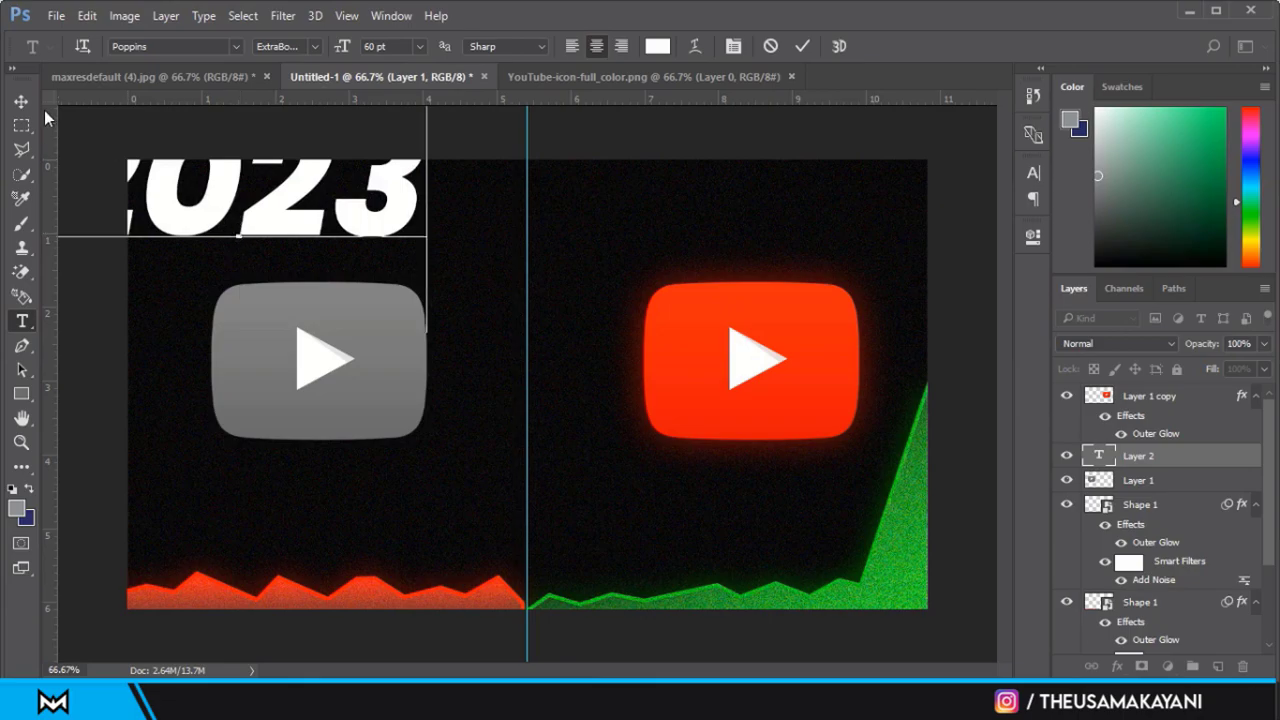
left_click(20, 101)
left_click_drag(366, 224, 475, 266)
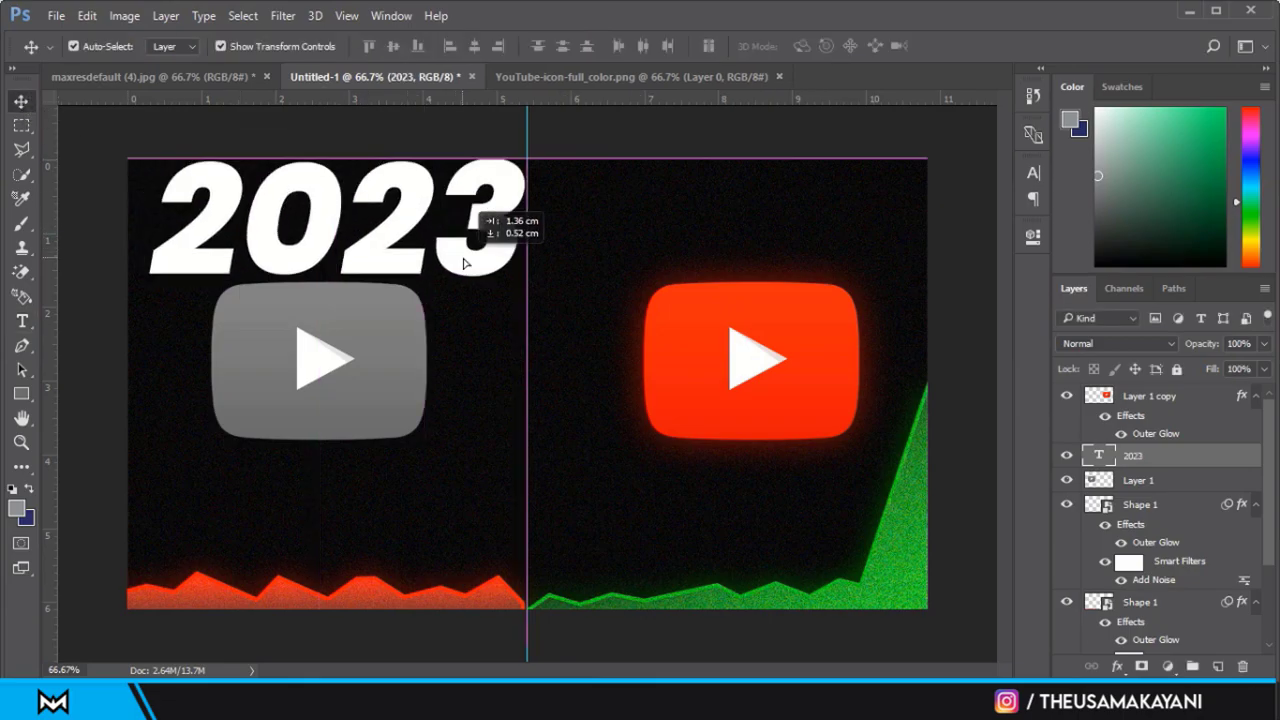
left_click(184, 76)
left_click(351, 86)
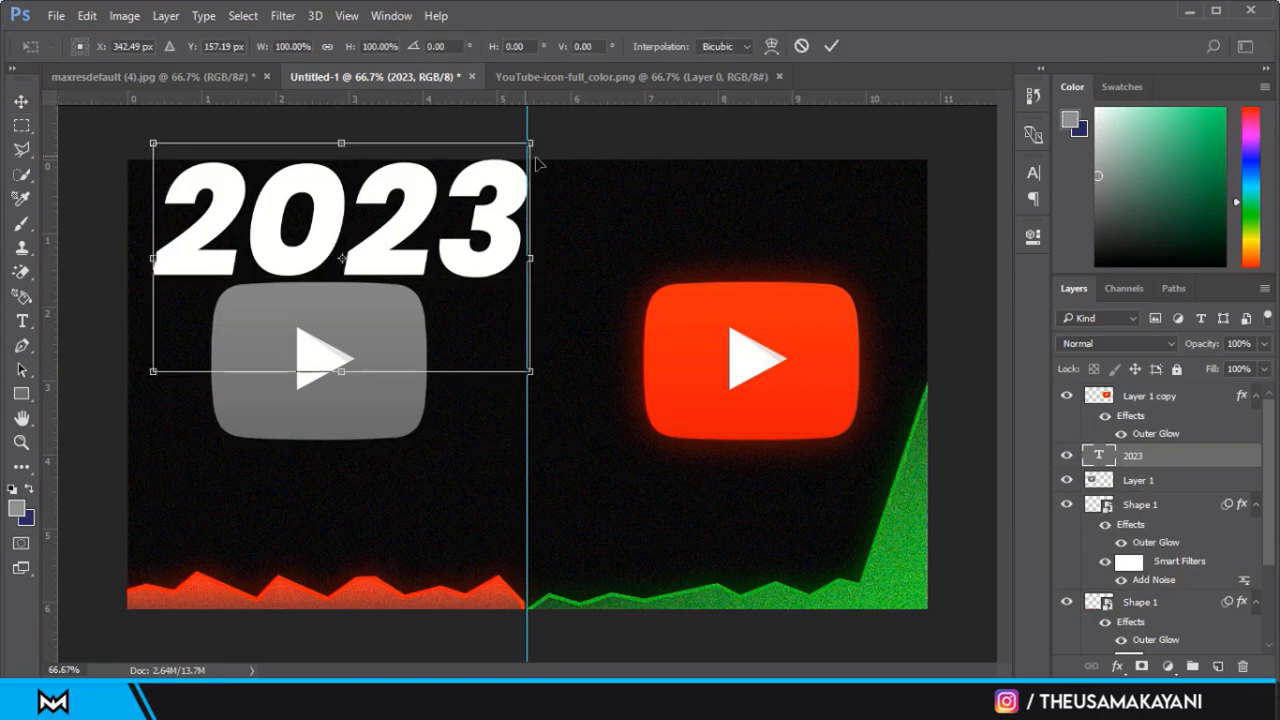
Shrink the 2023 title, set it to Poppins ExtraBold, and duplicate it above the red icon.
left_click_drag(524, 157, 390, 186)
key("Return")
key("t")
left_click(353, 215)
key("ctrl+a")
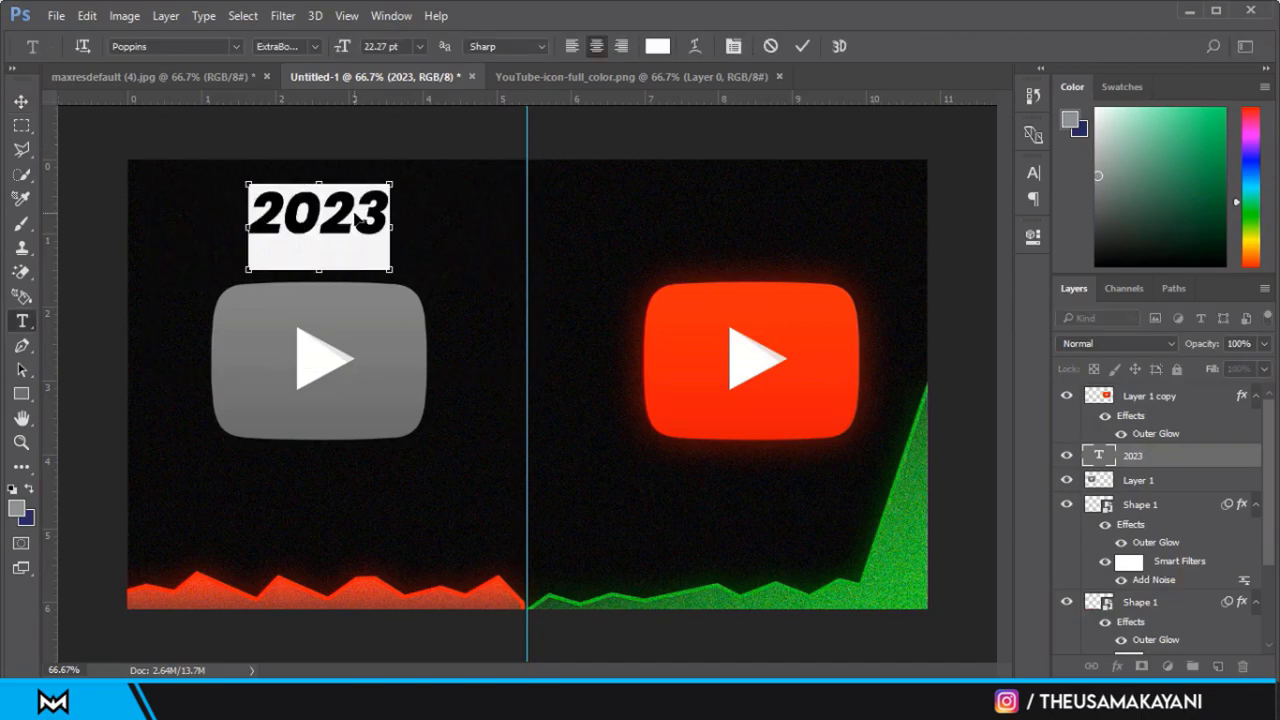
left_click(316, 47)
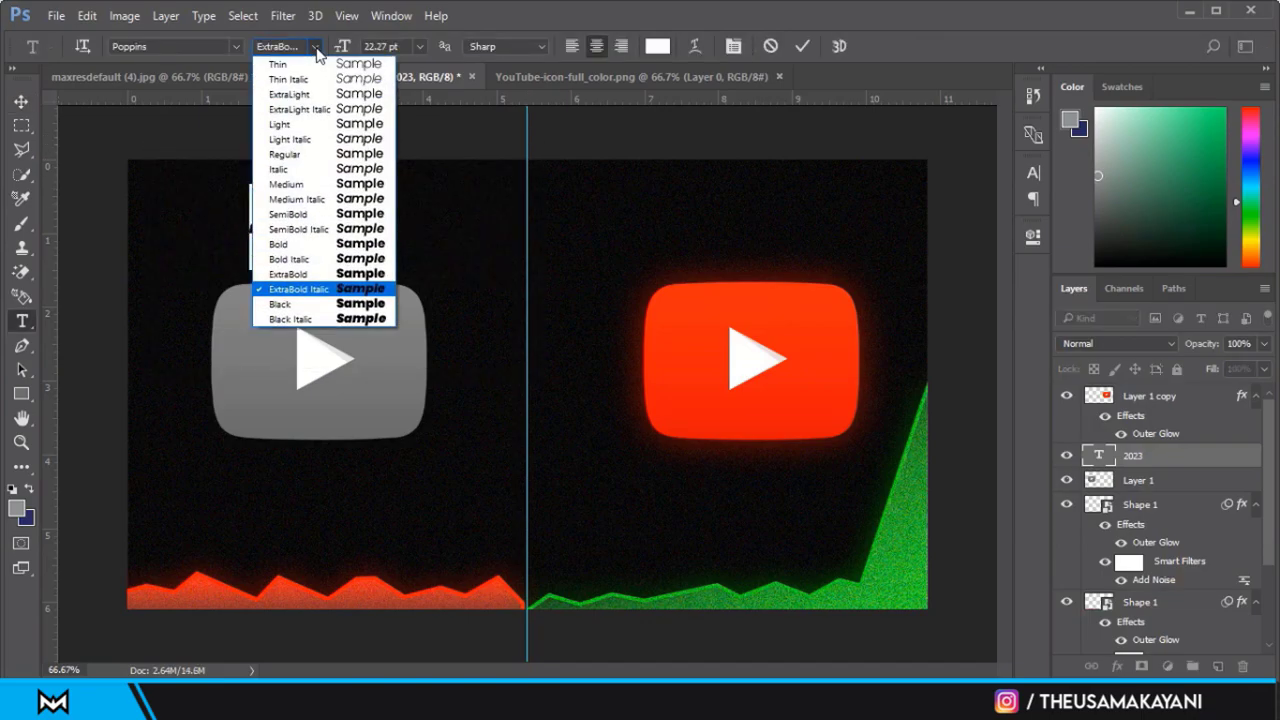
left_click(305, 274)
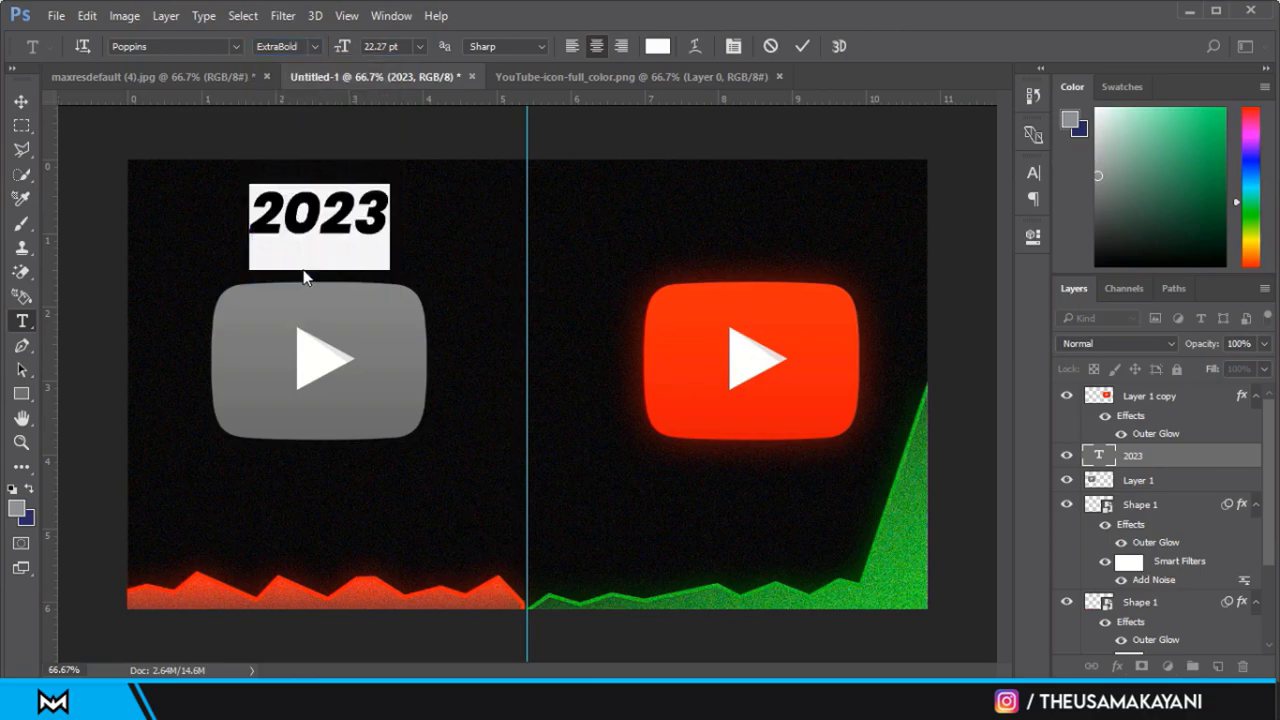
left_click(318, 212)
left_click(22, 90)
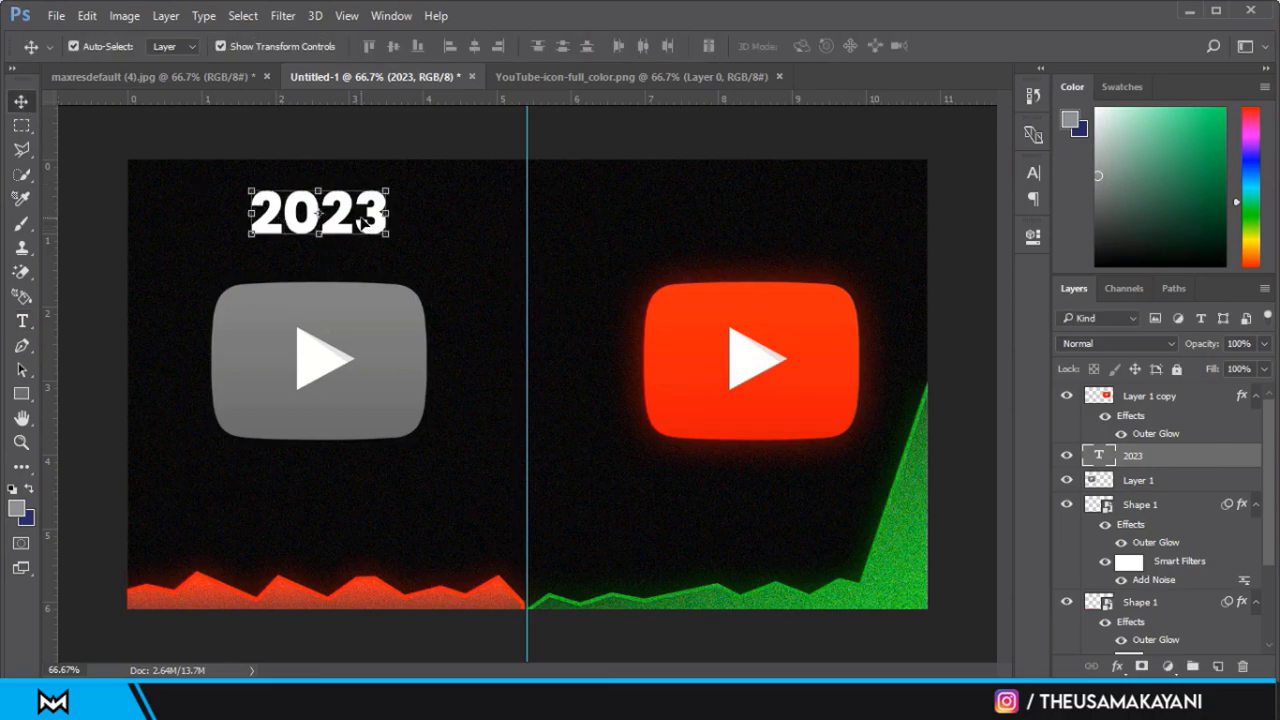
mouse_move(370, 222)
left_mouse_down()
mouse_move(852, 219)
mouse_move(801, 230)
left_mouse_up()
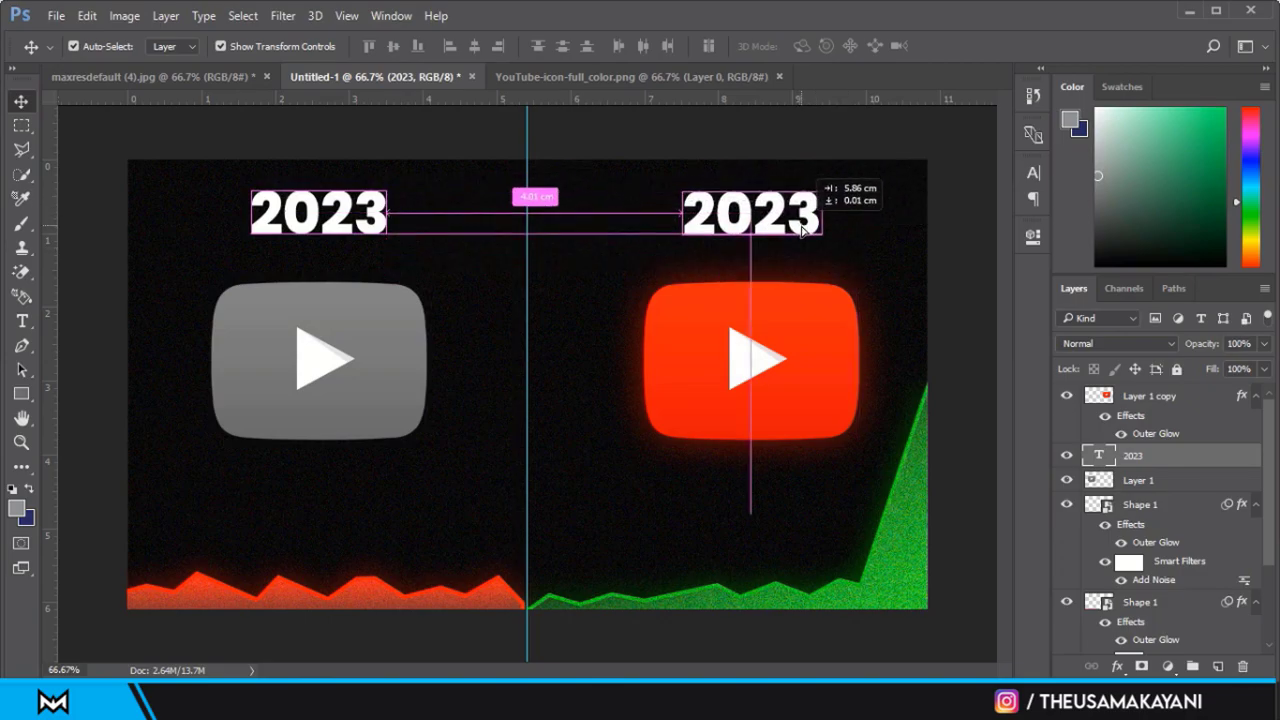
Change the copied title's text from 2023 to 2024.
left_click_drag(801, 230, 802, 228)
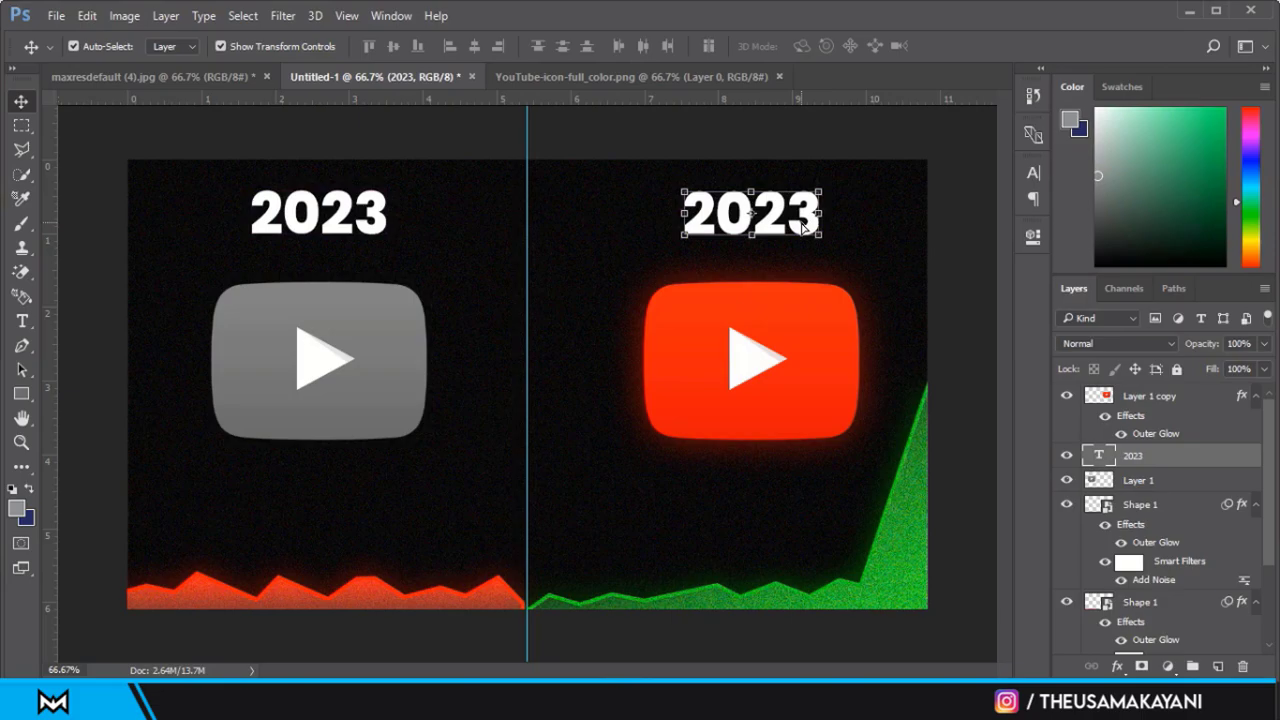
key("t")
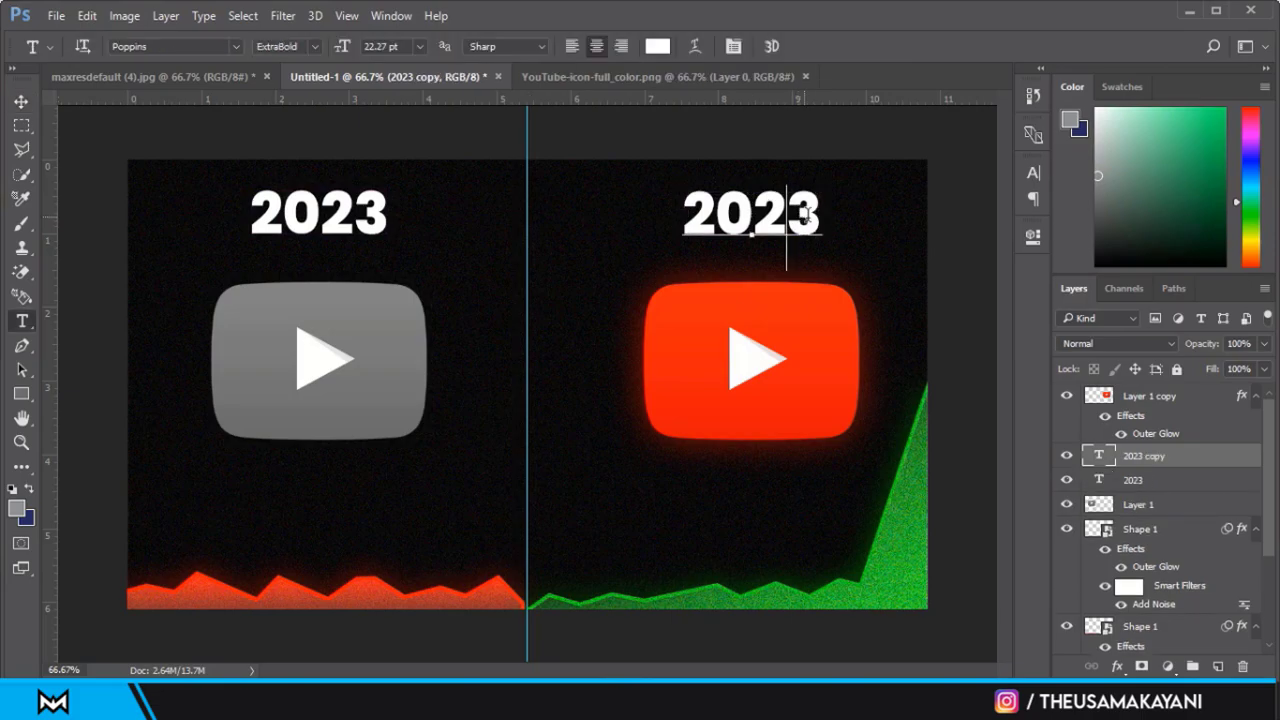
left_click_drag(788, 214, 818, 216)
type("4")
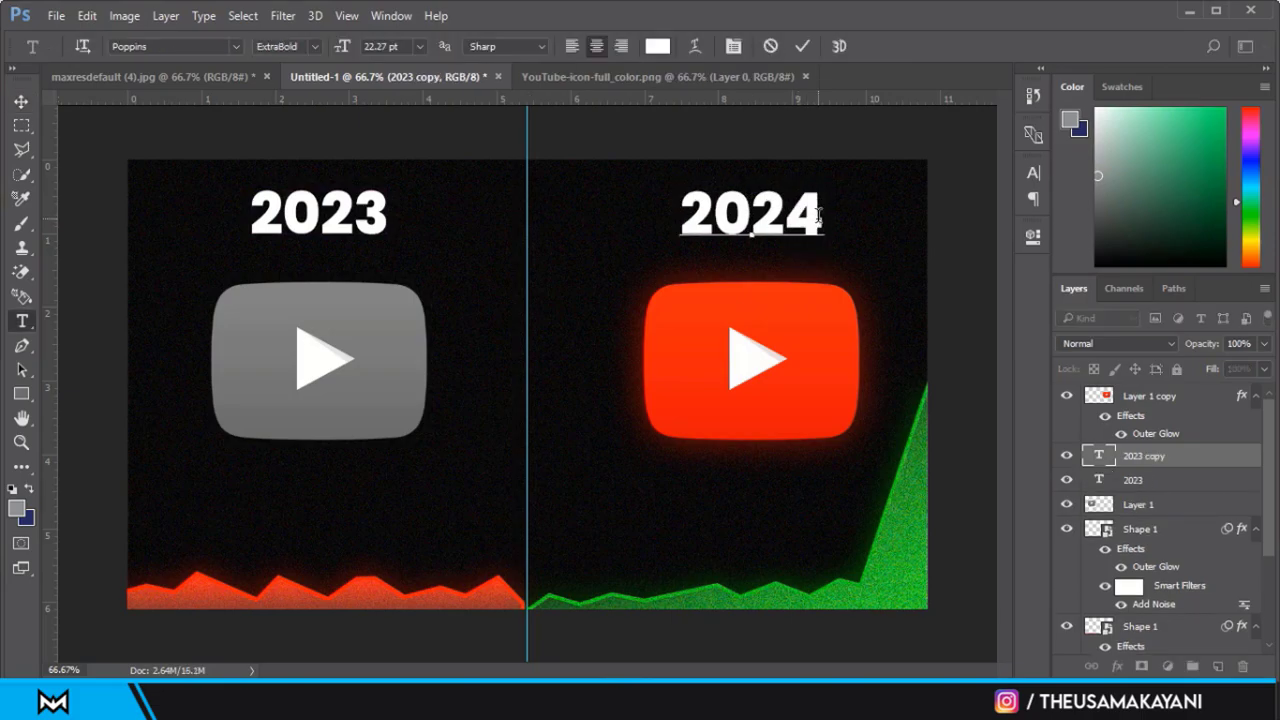
left_click(20, 101)
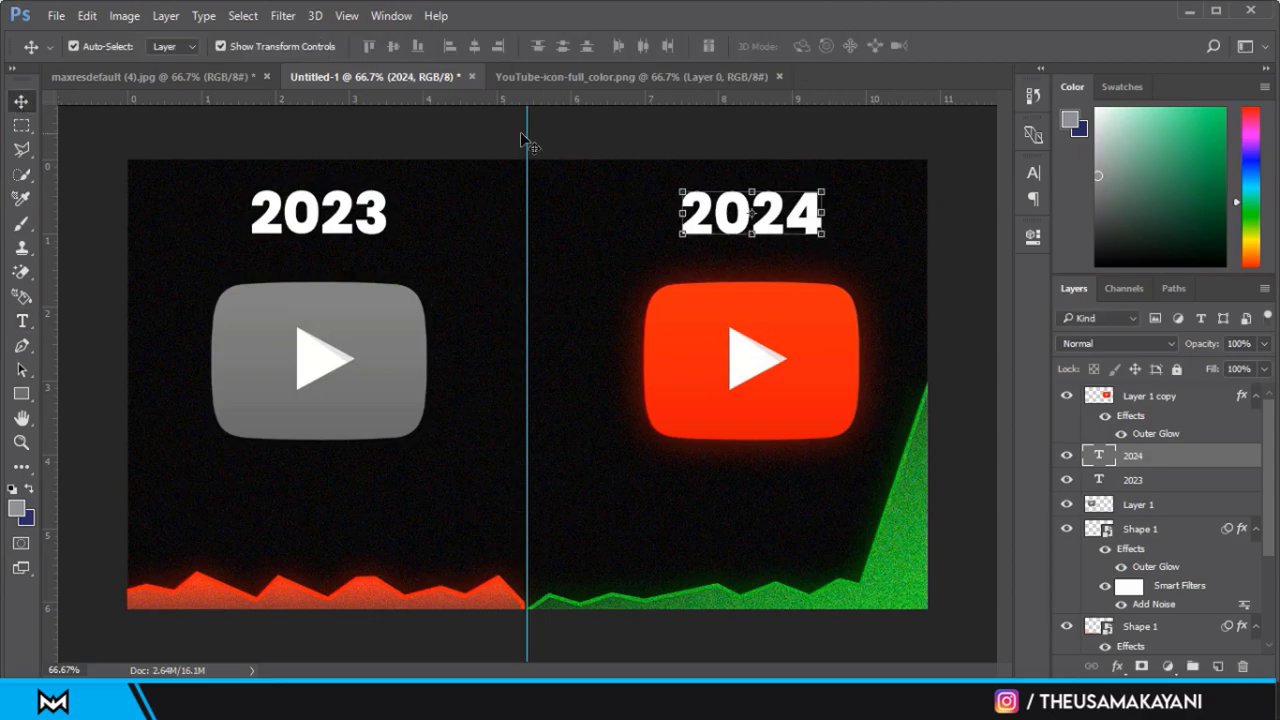
Recolour the whole 2024 heading to bright green #20ff00.
key("t")
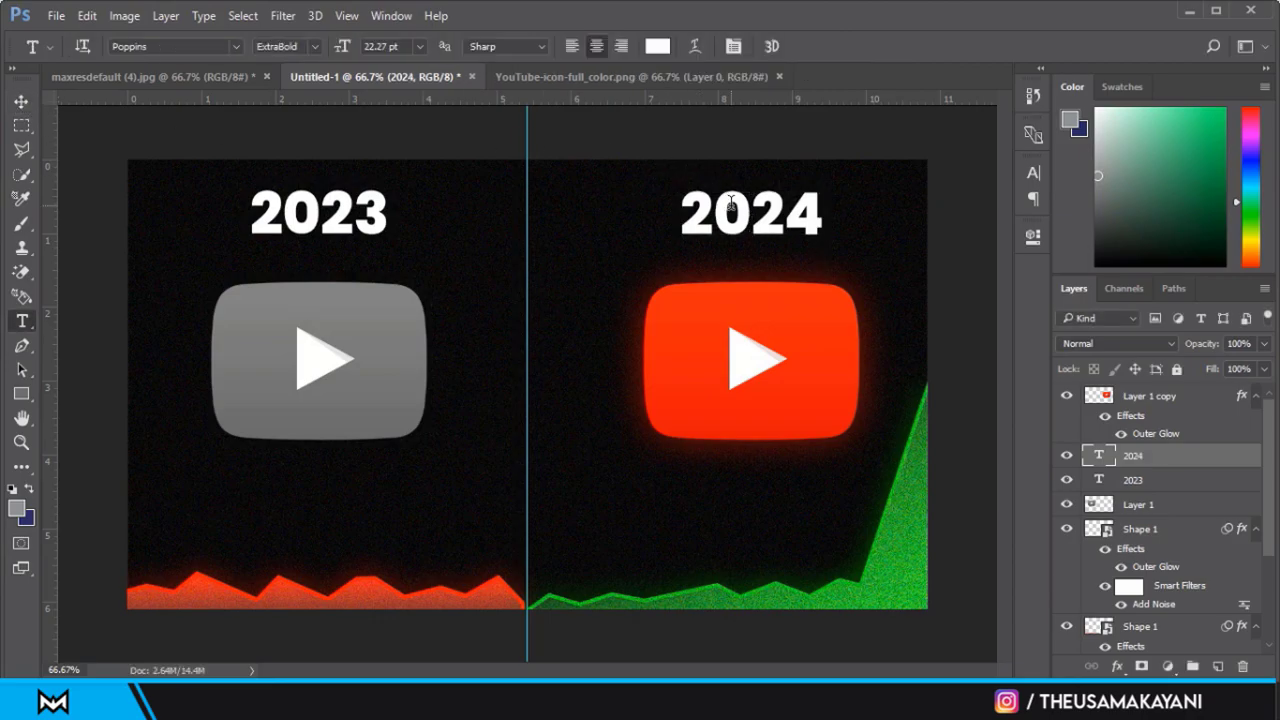
left_click(731, 203)
key("ctrl+a")
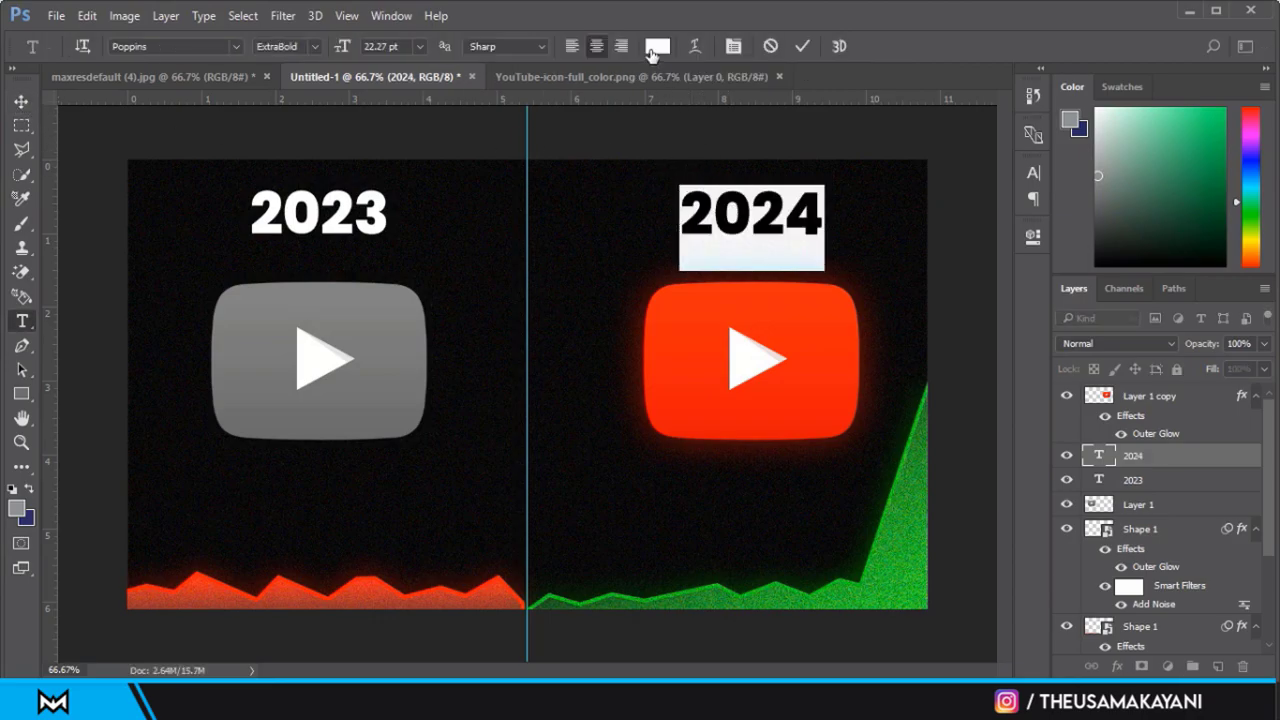
left_click(656, 47)
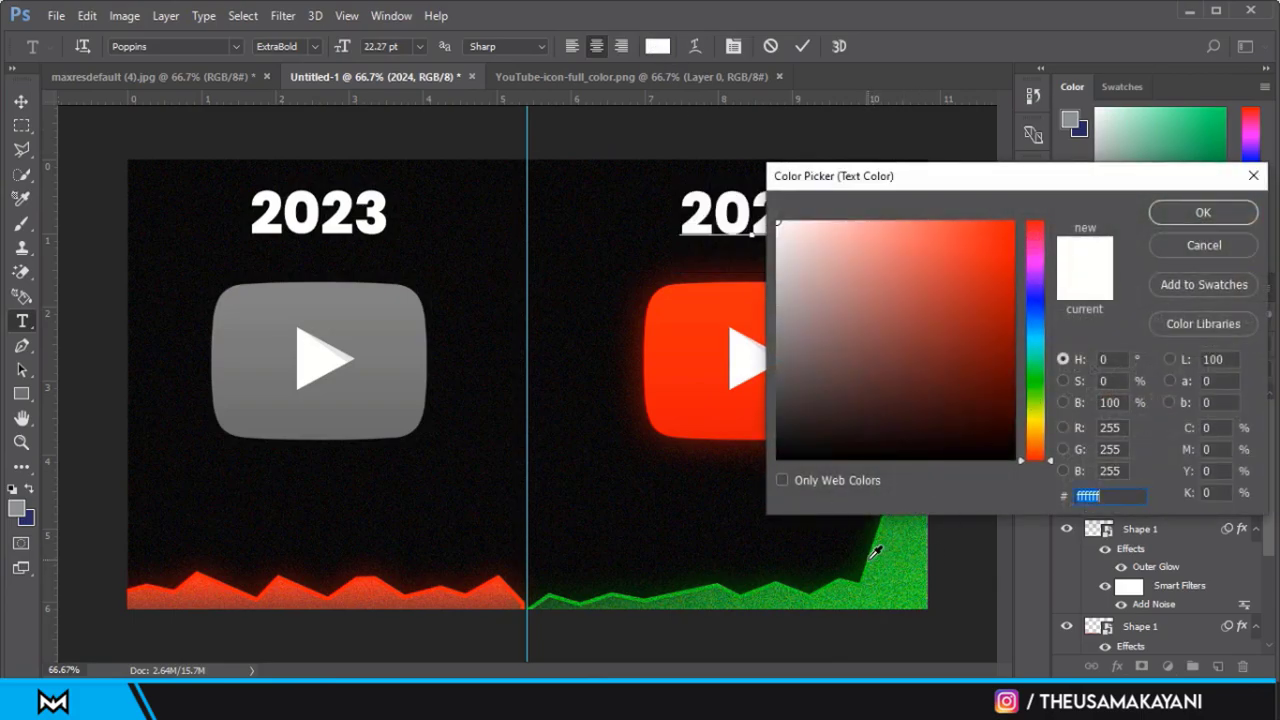
left_click(875, 553)
left_click_drag(999, 230, 1045, 206)
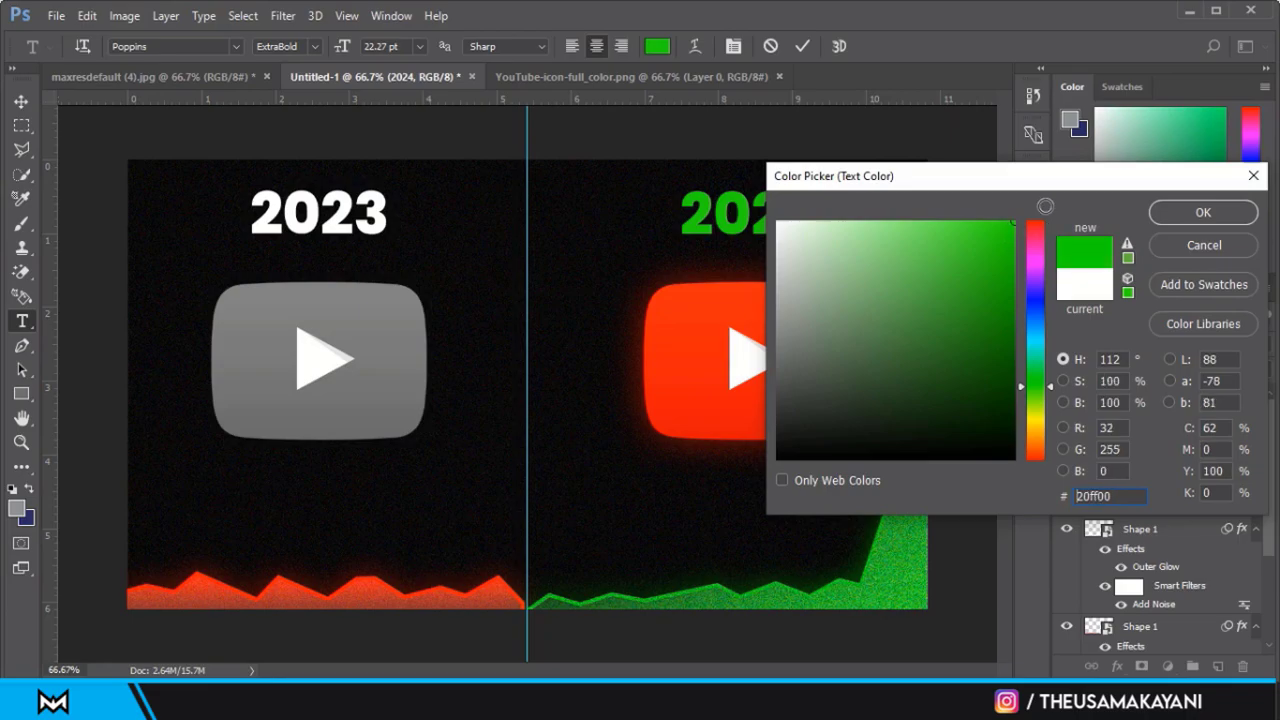
left_click(1182, 220)
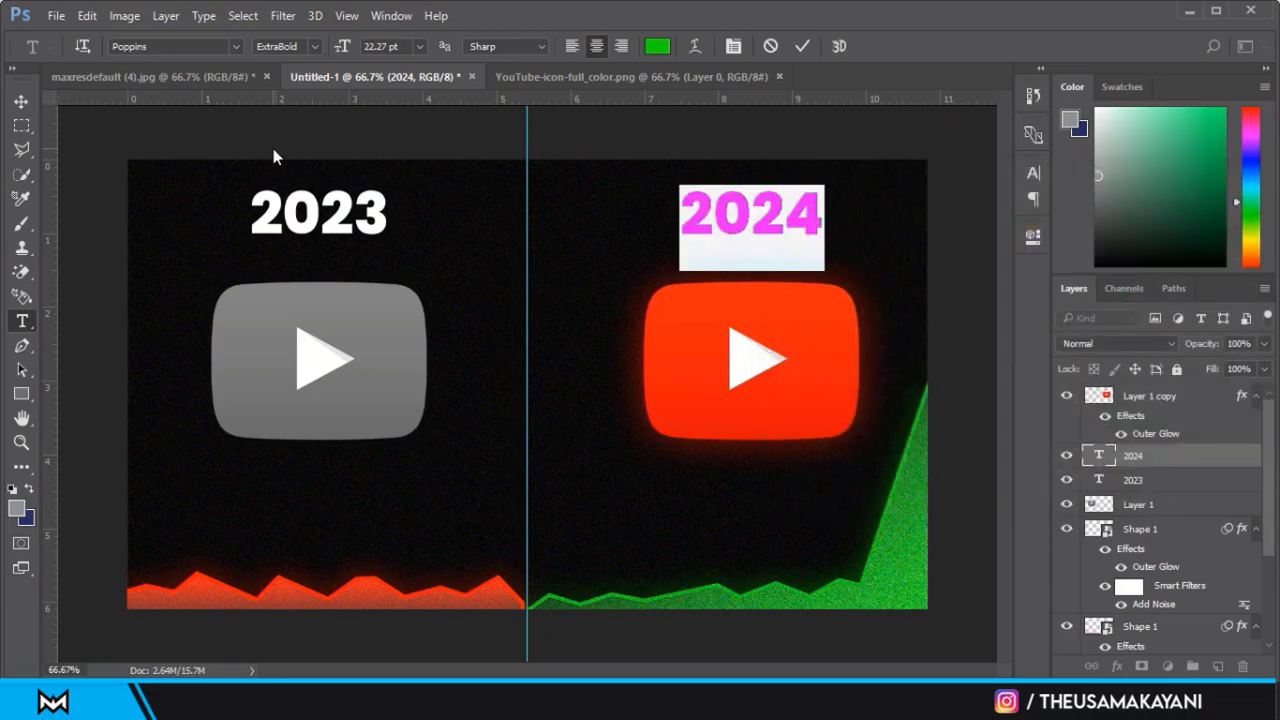
left_click(27, 105)
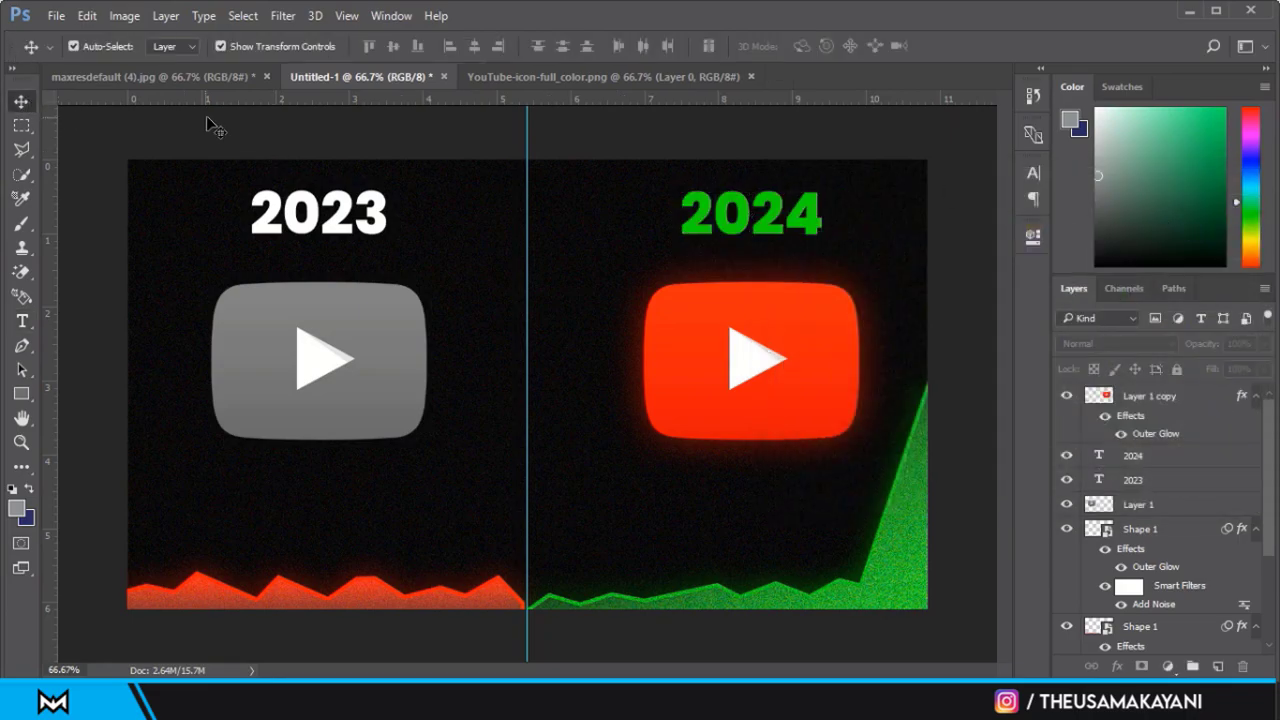
Copy the reference thumbnail into Untitled-1 as Layer 2 and move it below the chart shapes.
left_click(204, 78)
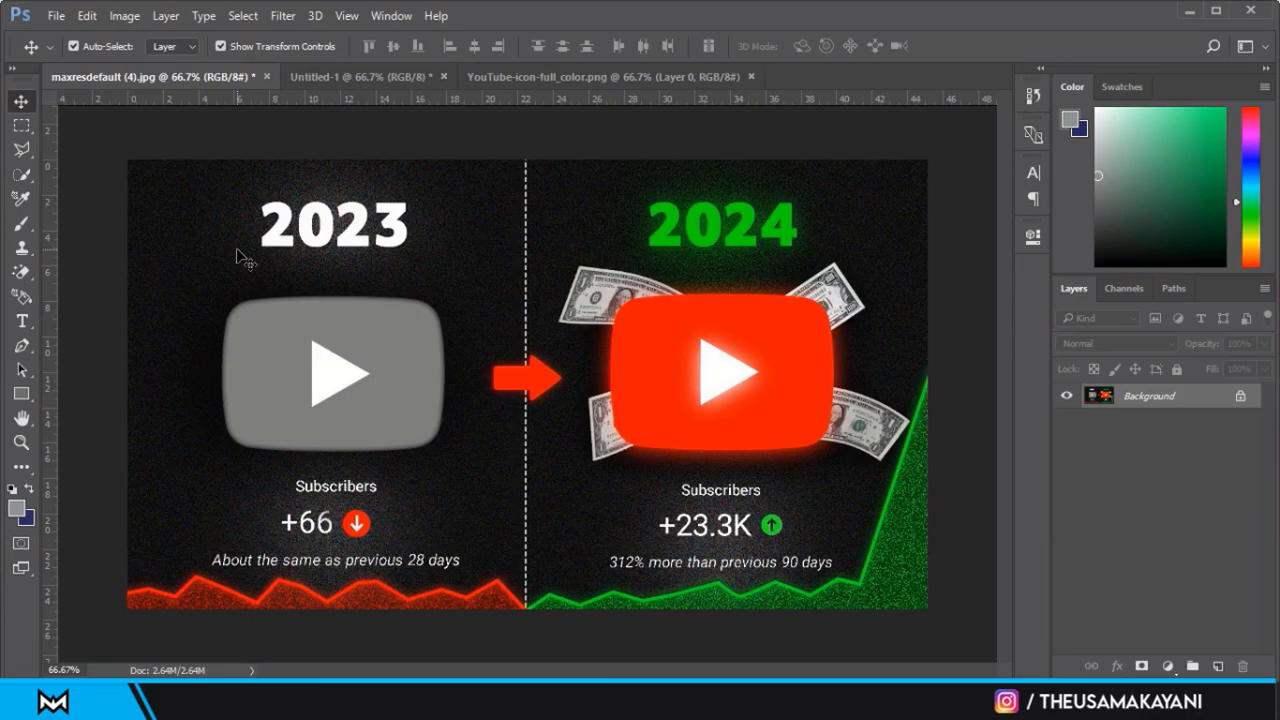
mouse_move(238, 258)
left_mouse_down()
mouse_move(370, 137)
mouse_move(407, 127)
mouse_move(510, 297)
mouse_move(428, 265)
left_mouse_up()
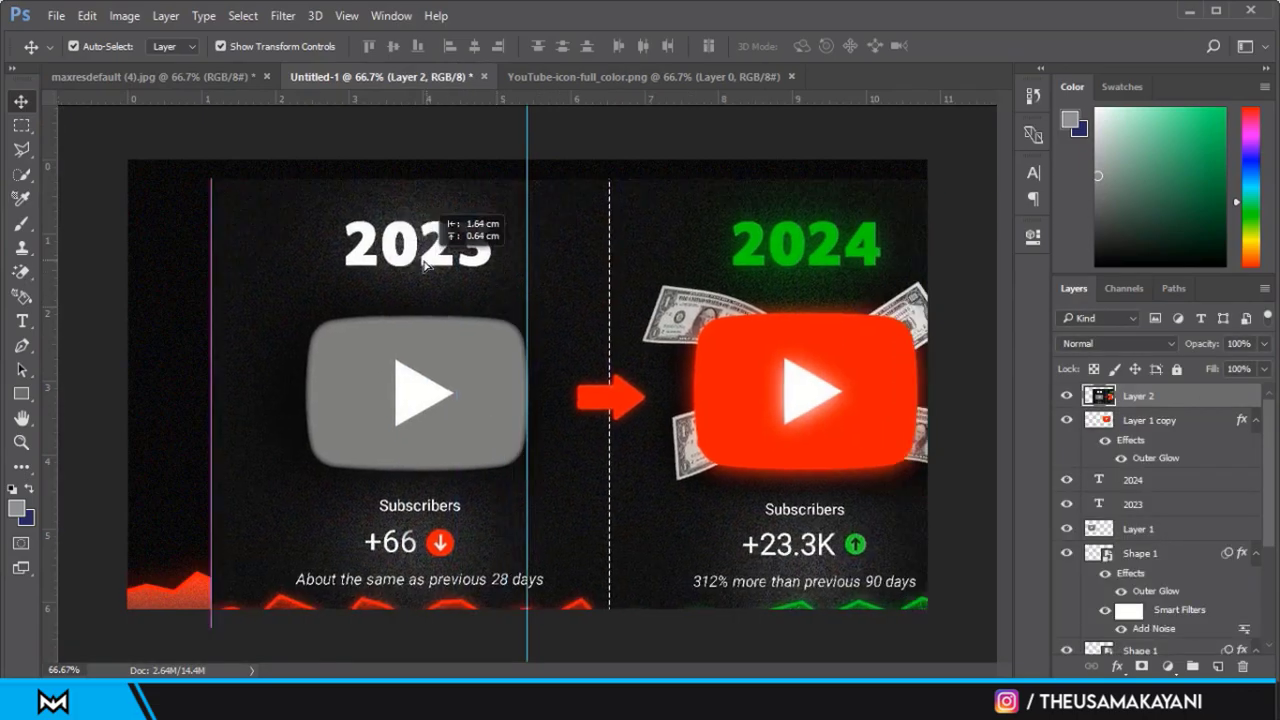
left_click_drag(1140, 396, 1176, 643)
left_click_drag(1146, 462, 1160, 564)
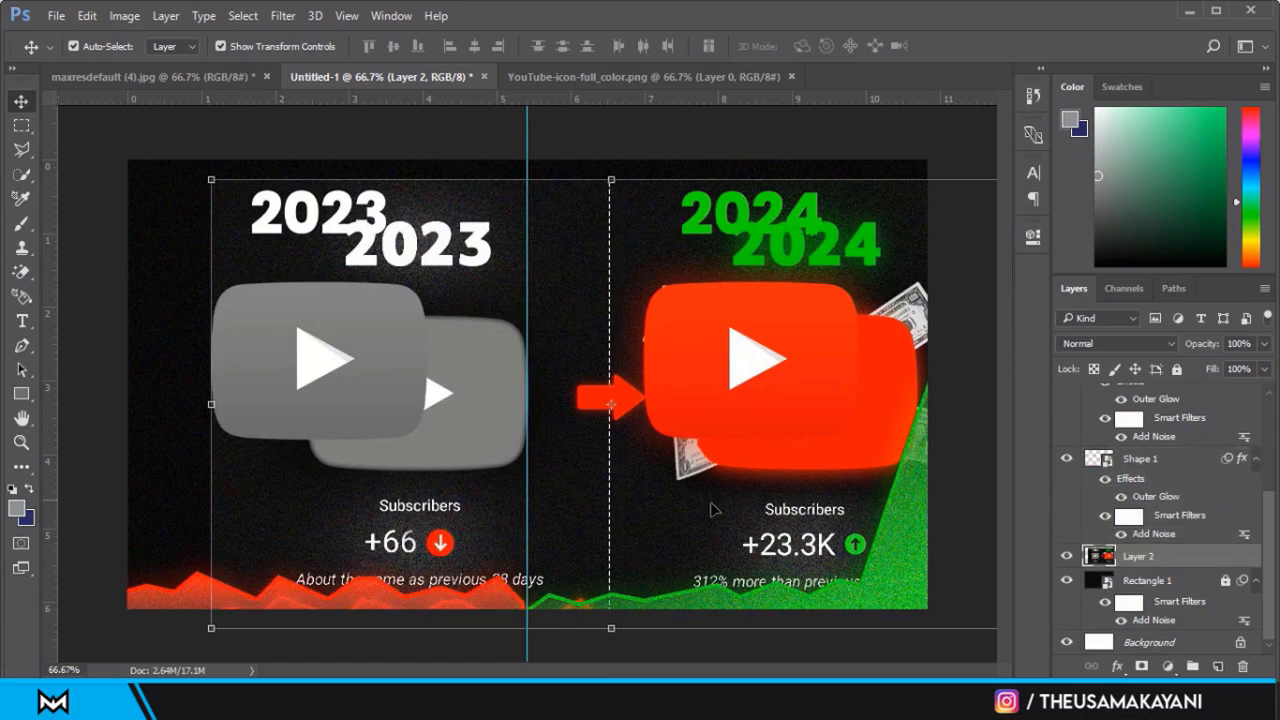
Align the reference overlay with the canvas, fade it to 16% opacity, and nudge the 2024 heading.
left_click_drag(611, 486, 560, 486)
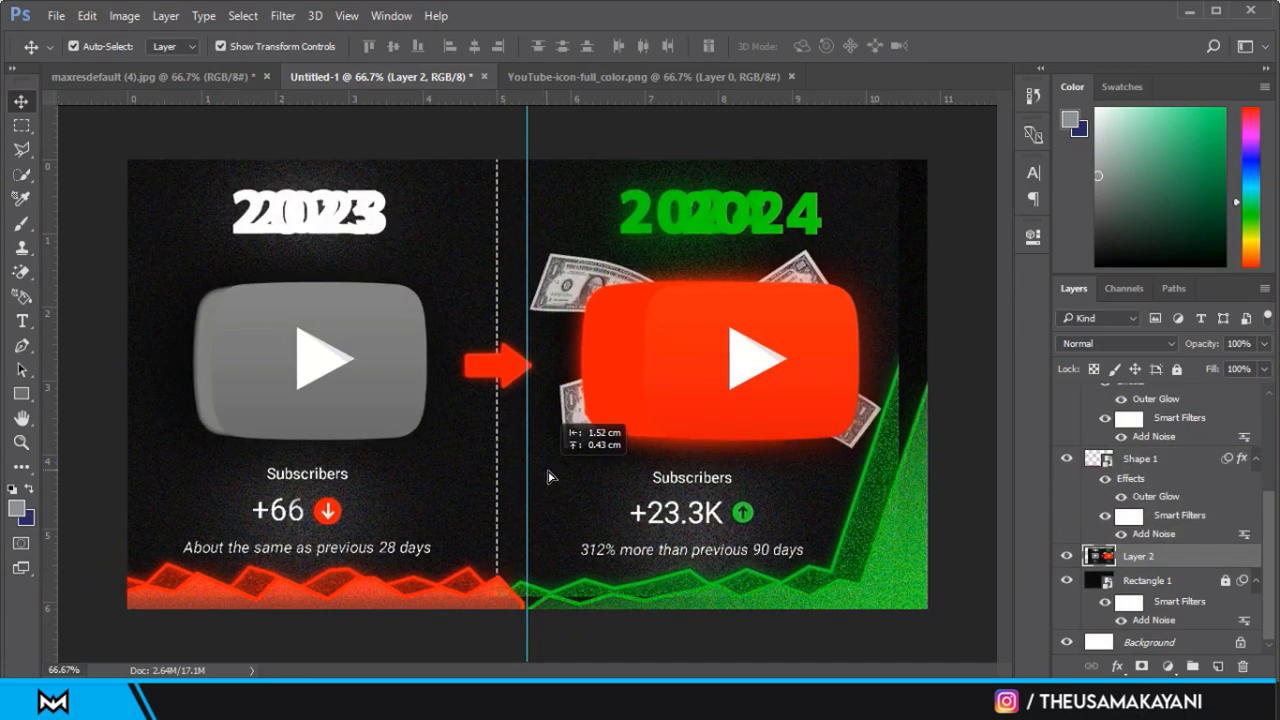
left_click_drag(560, 486, 571, 482)
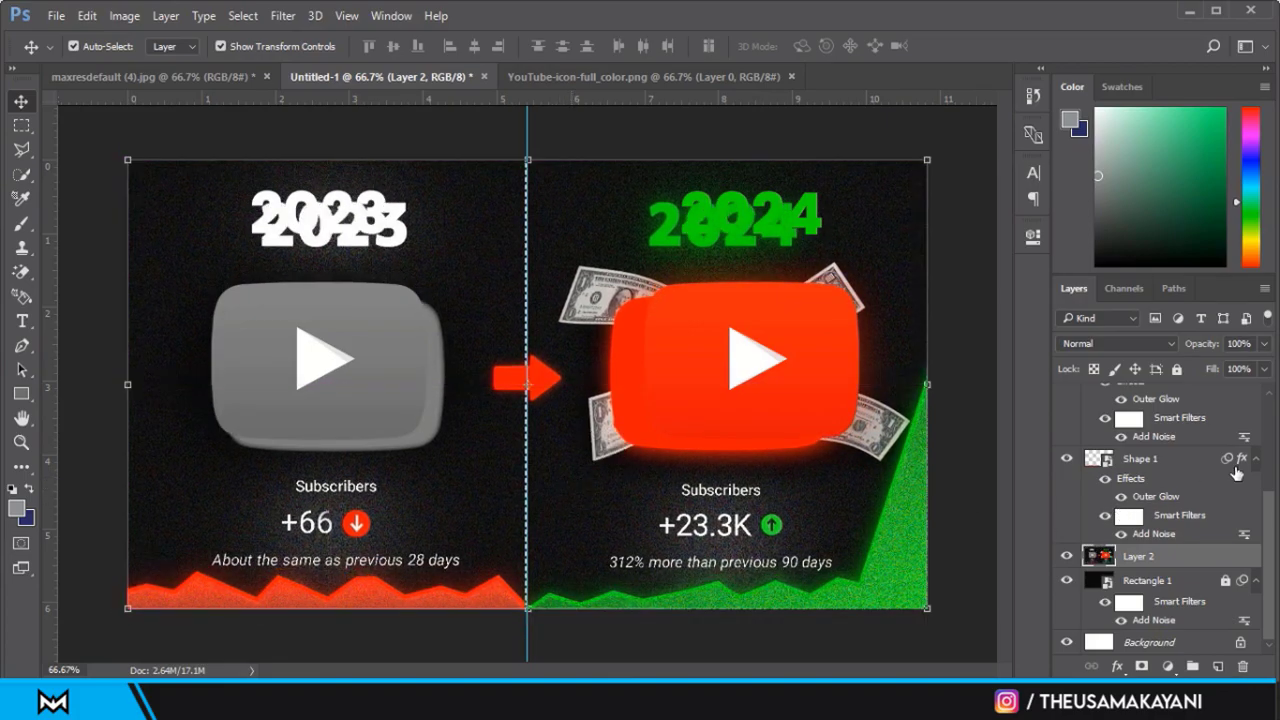
left_click(1263, 345)
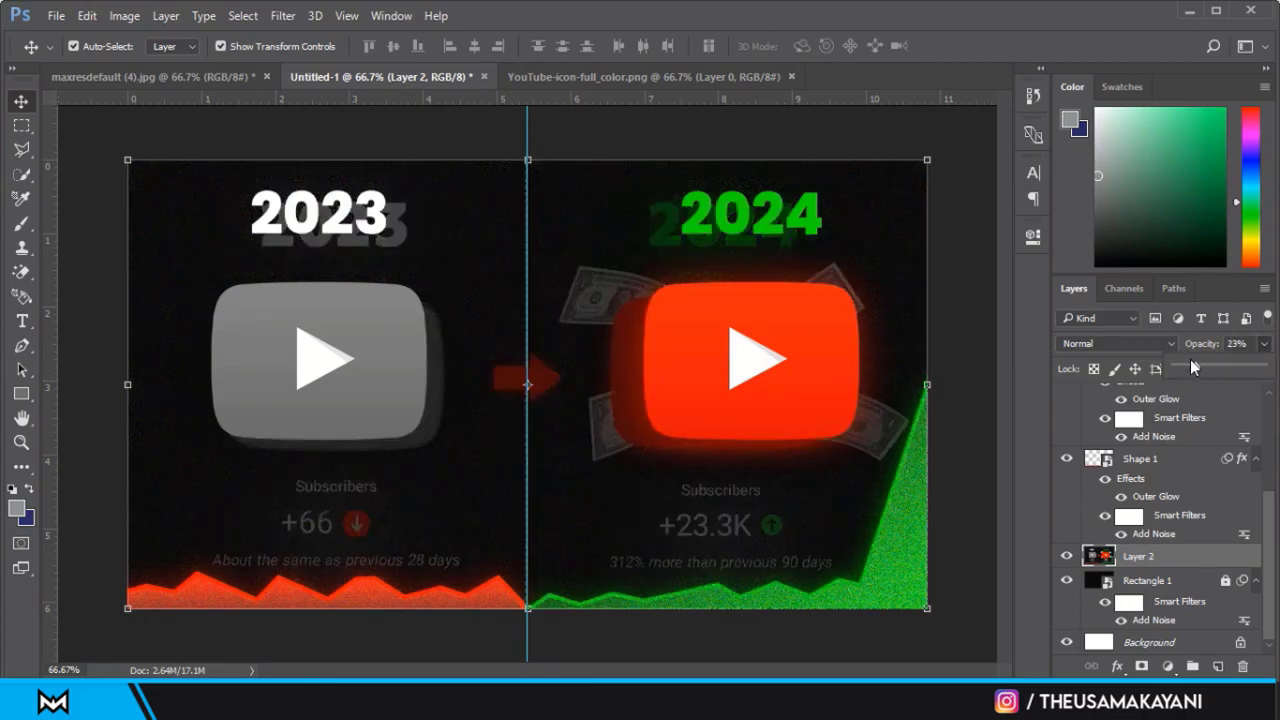
left_click_drag(1193, 362, 1189, 363)
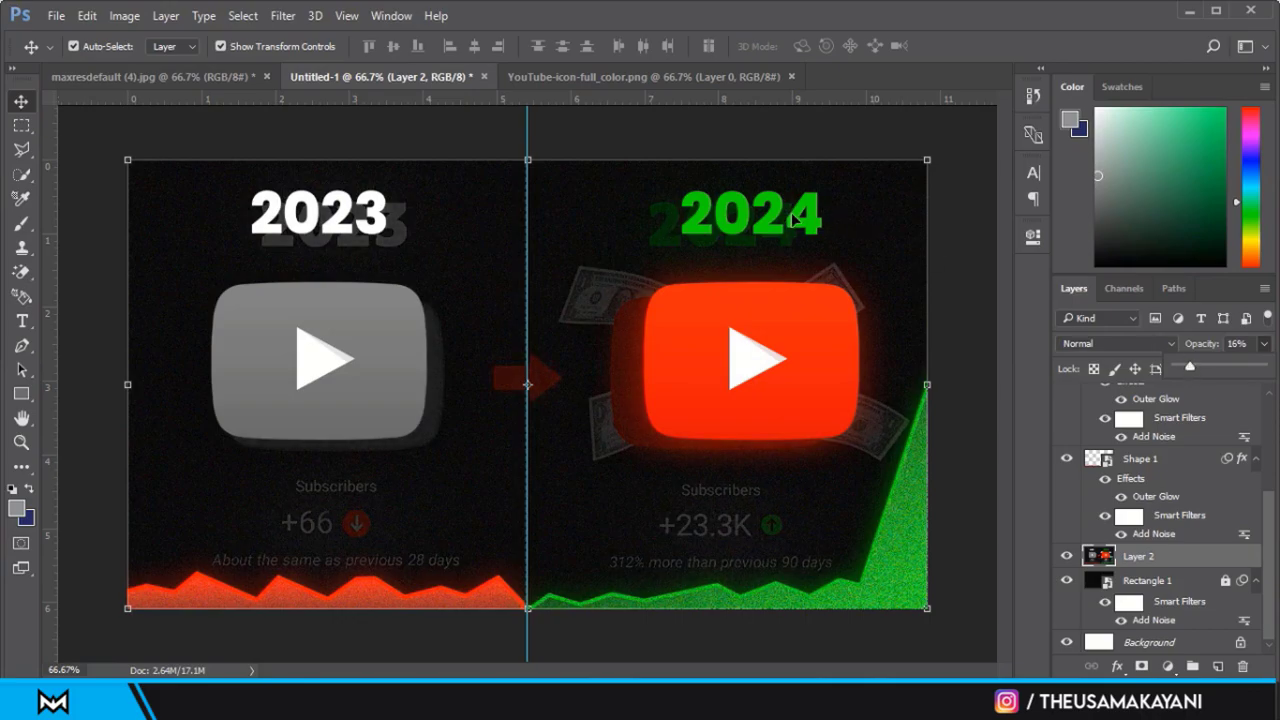
left_click_drag(793, 219, 773, 229)
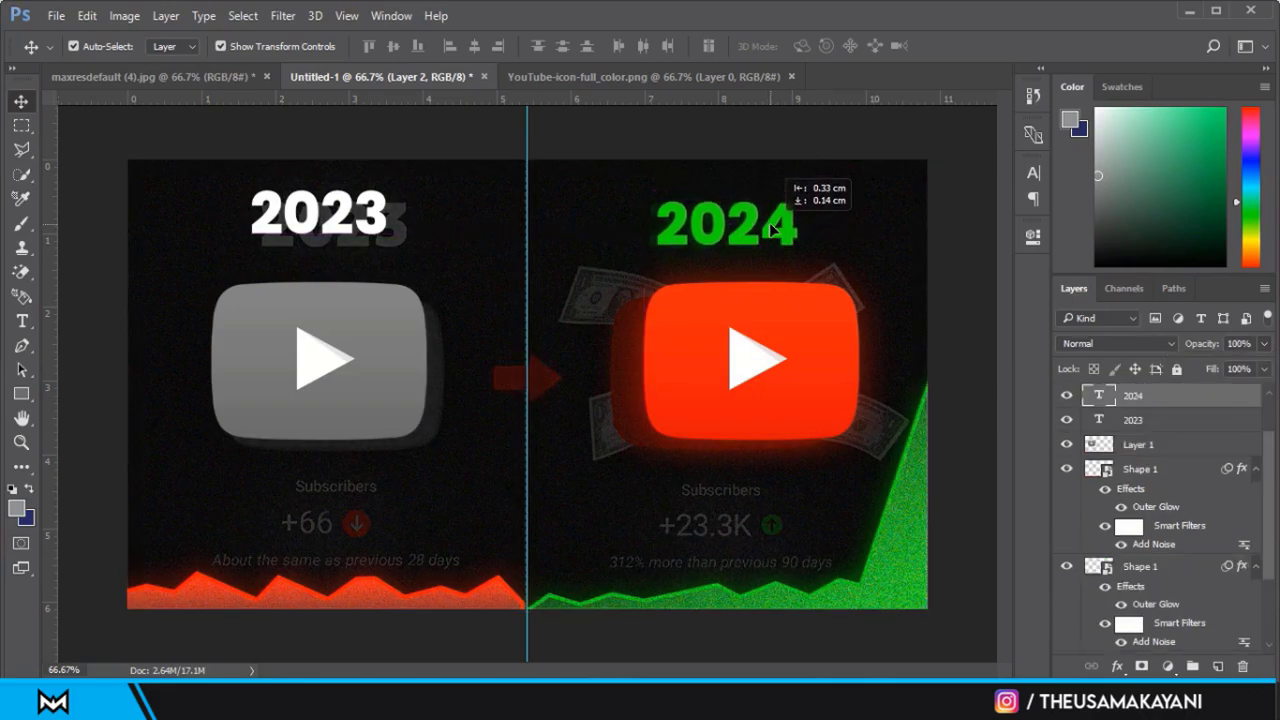
Reposition the 2024 and 2023 headings and the red and grey play icons to match the reference.
left_click_drag(773, 229, 769, 231)
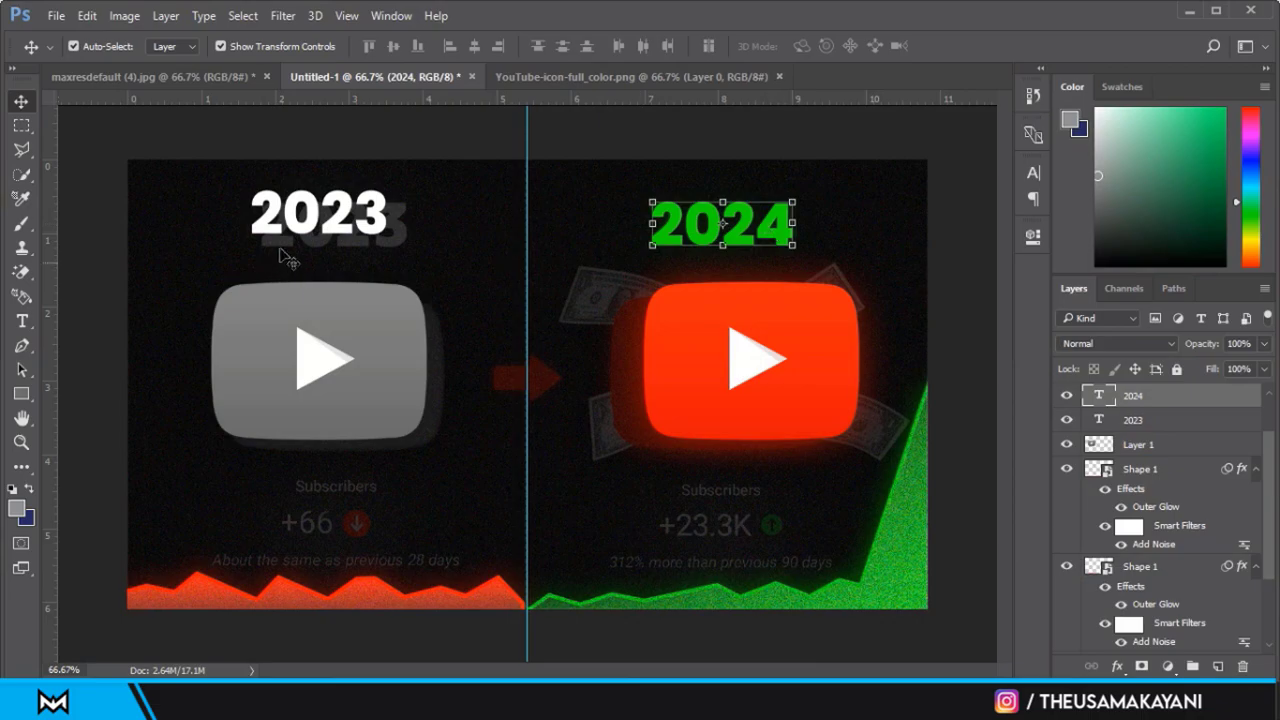
left_click_drag(345, 224, 358, 232)
left_click(720, 366, "alt")
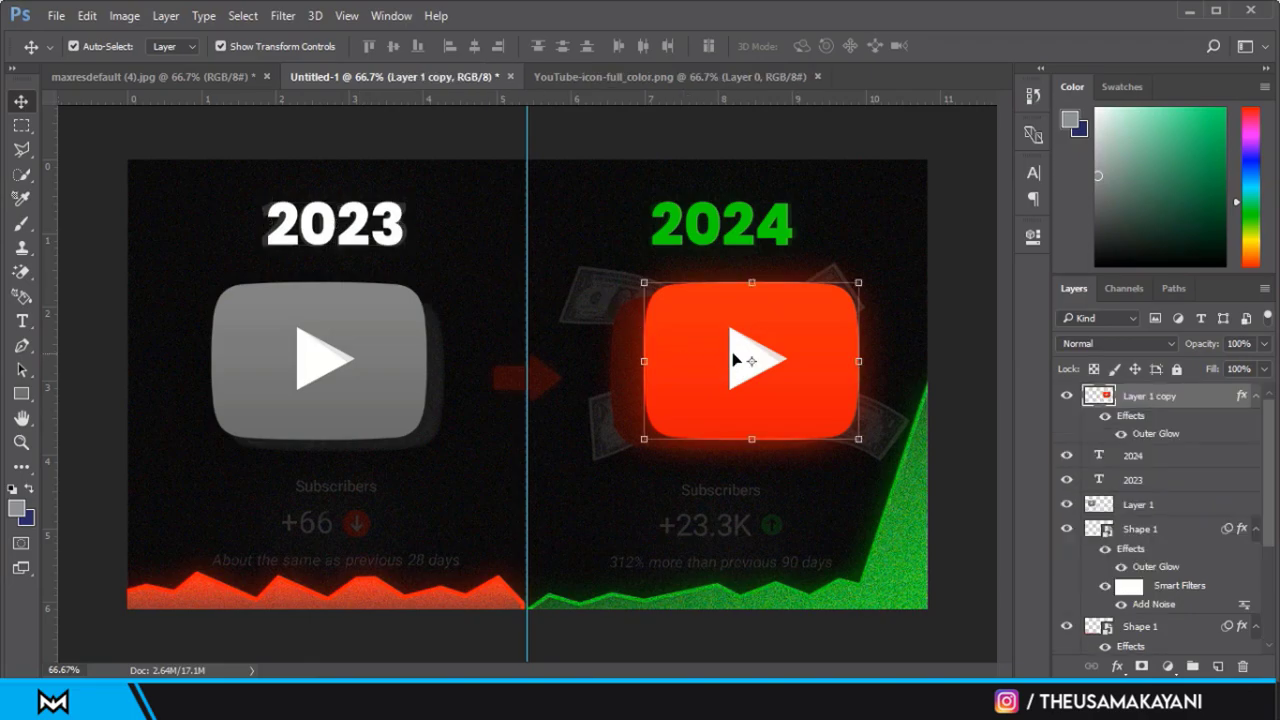
left_click_drag(727, 341, 693, 348)
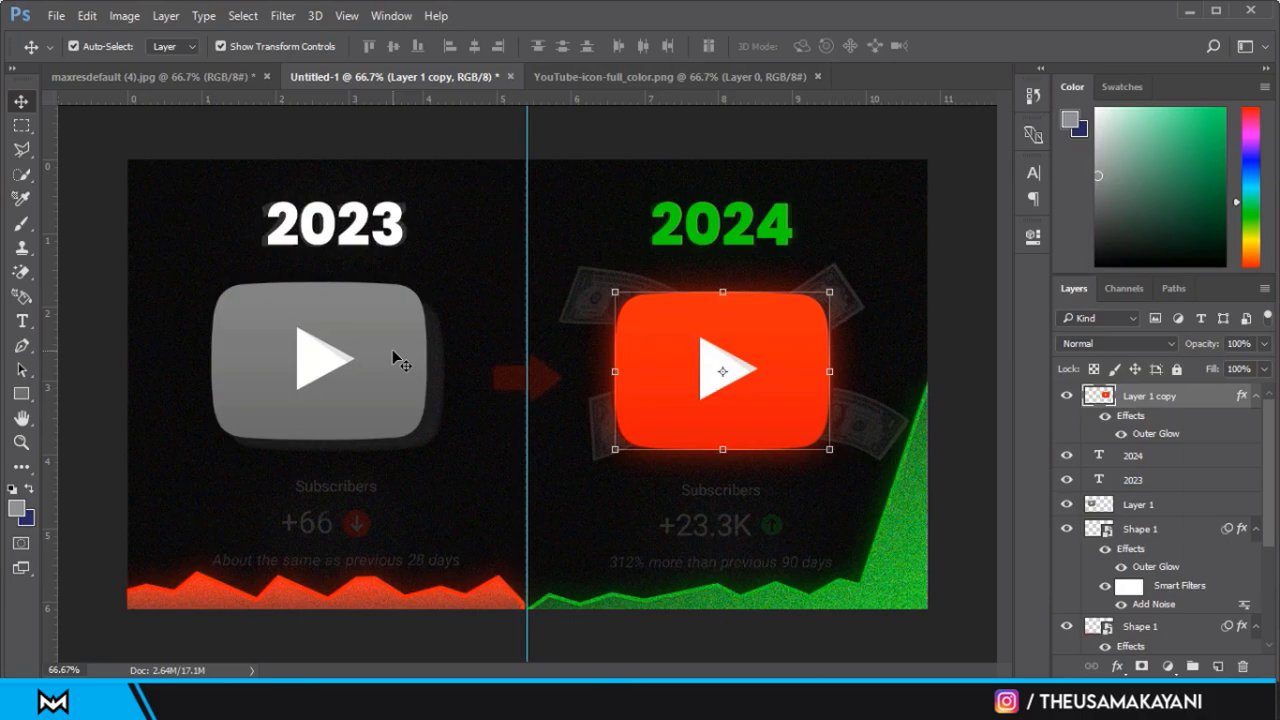
left_click_drag(398, 360, 402, 368)
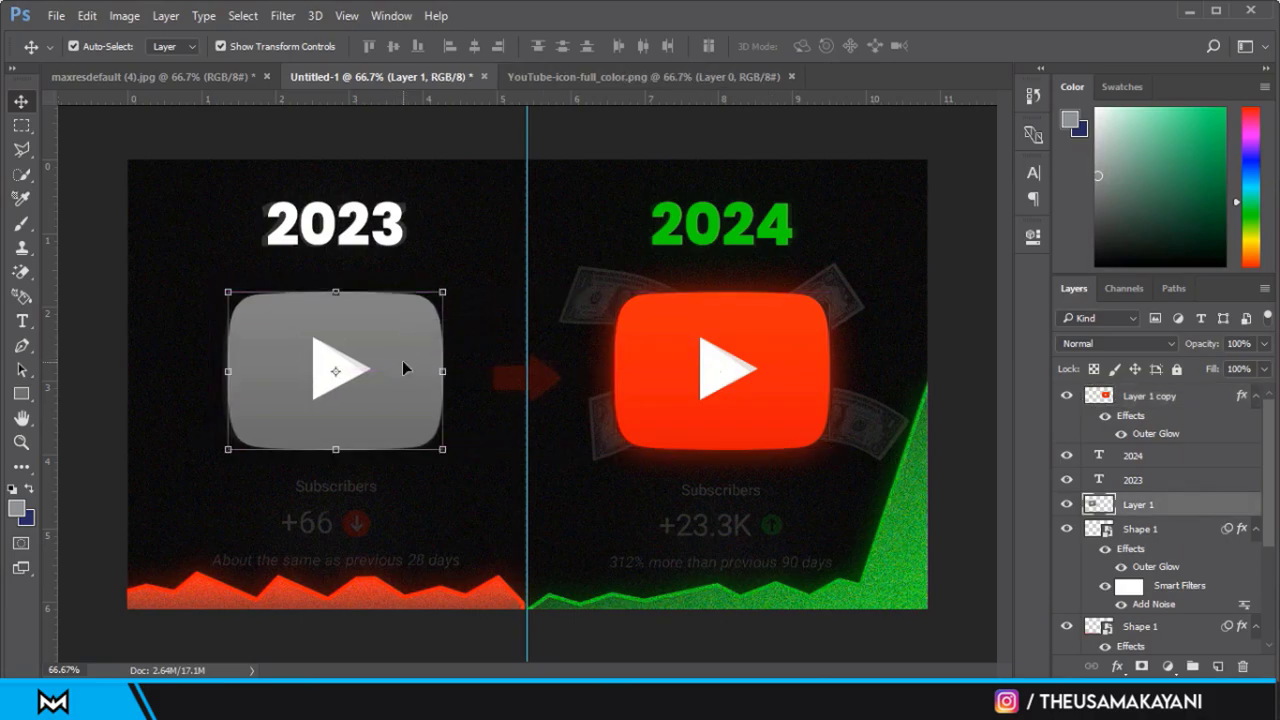
left_click(968, 318)
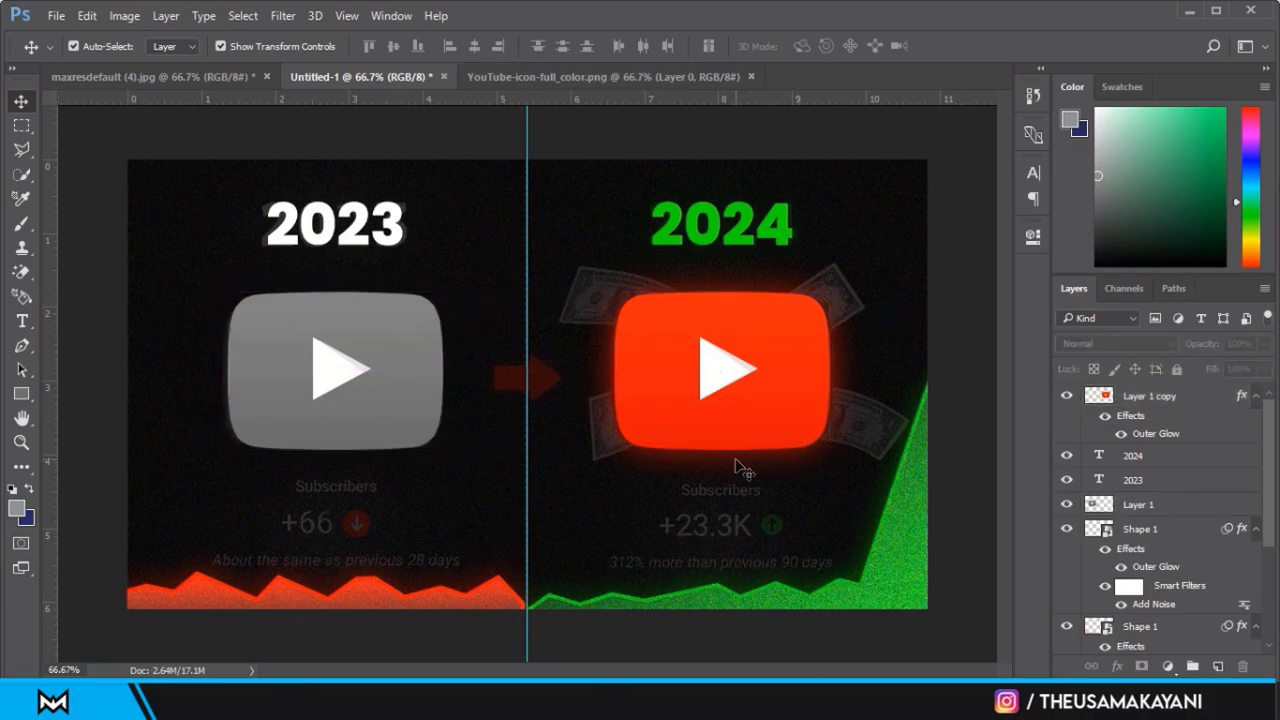
Show the Layer 2 overlay again, then bring the maxresdefault reference thumbnail to the front.
scroll(1125, 548, "down", 2)
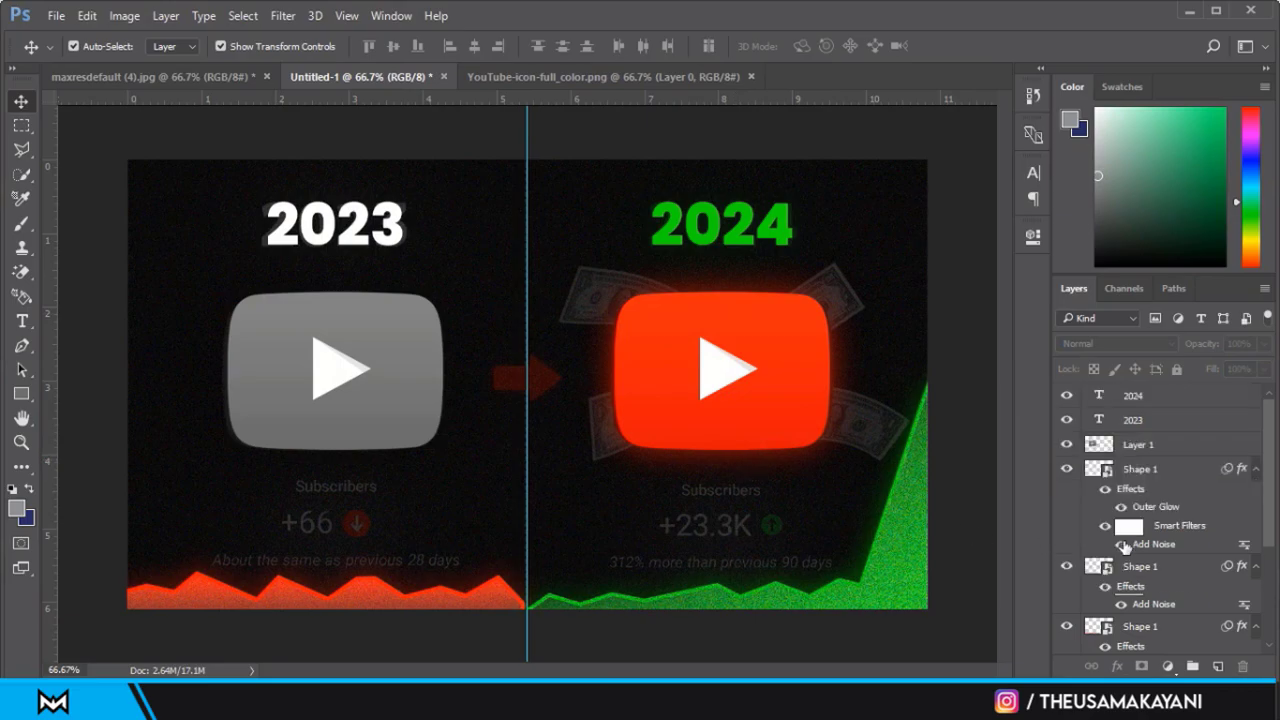
scroll(1125, 548, "down", 2)
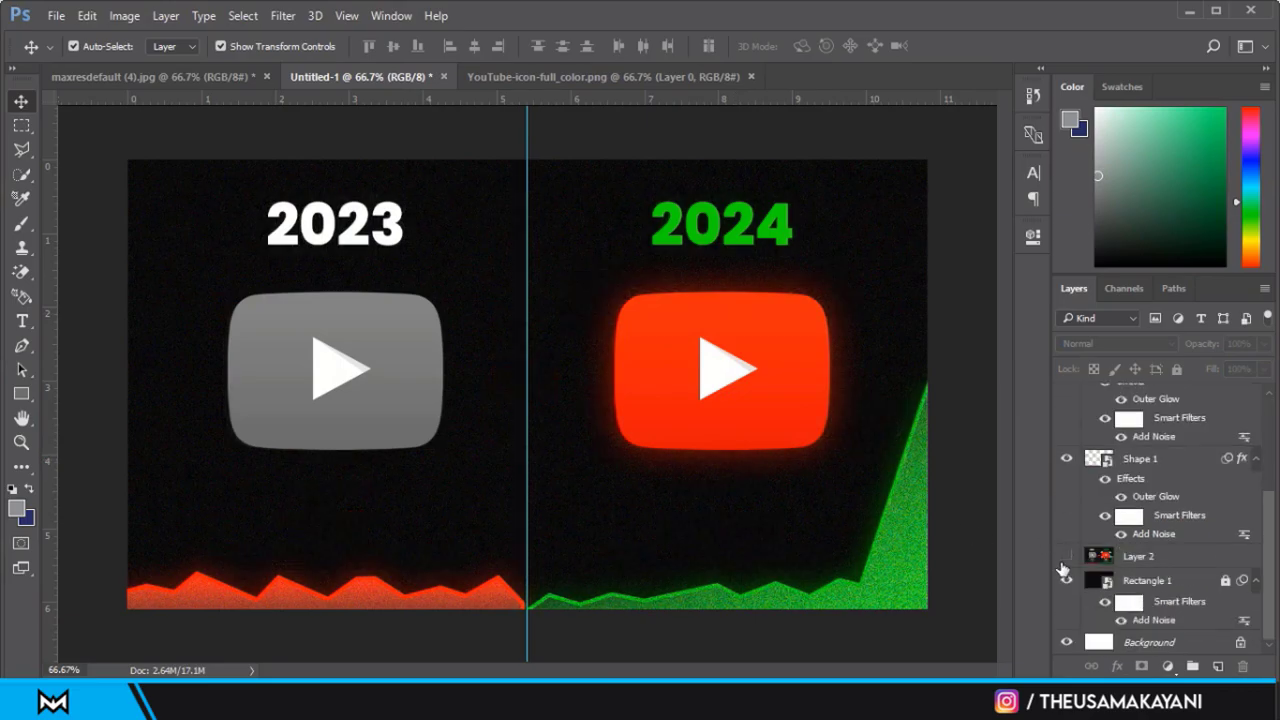
left_click(1064, 562)
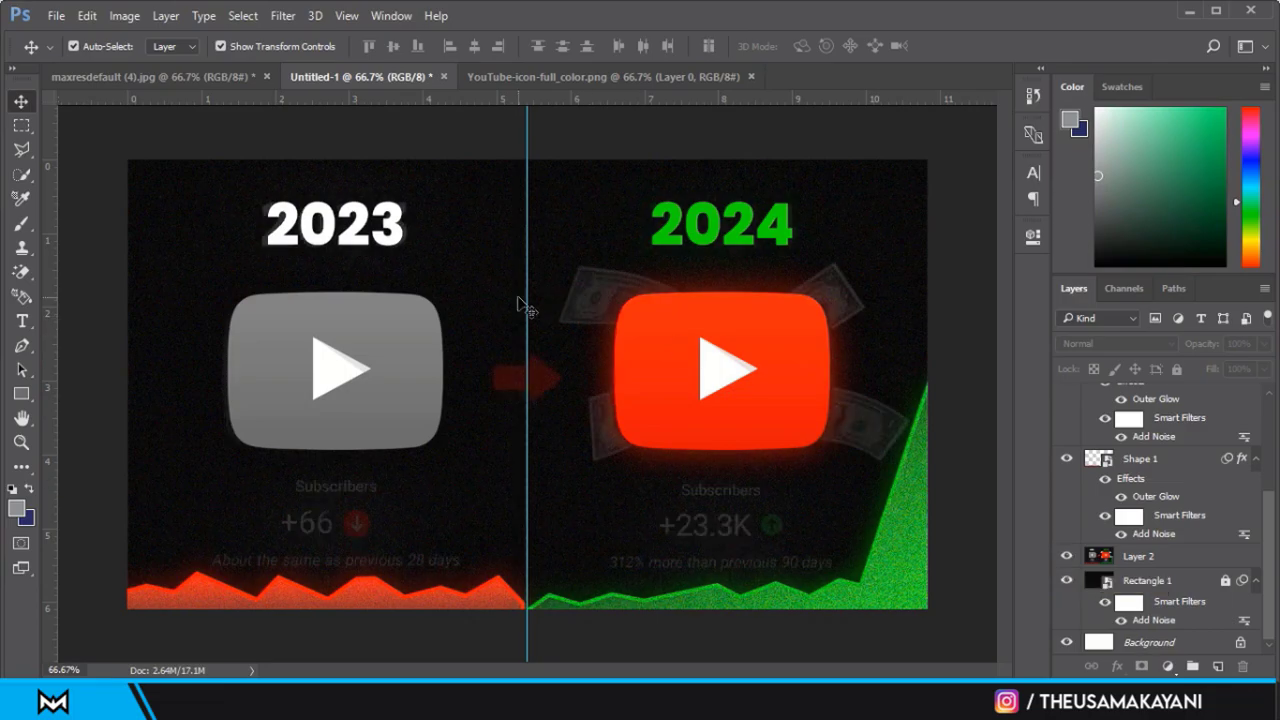
left_click(377, 223)
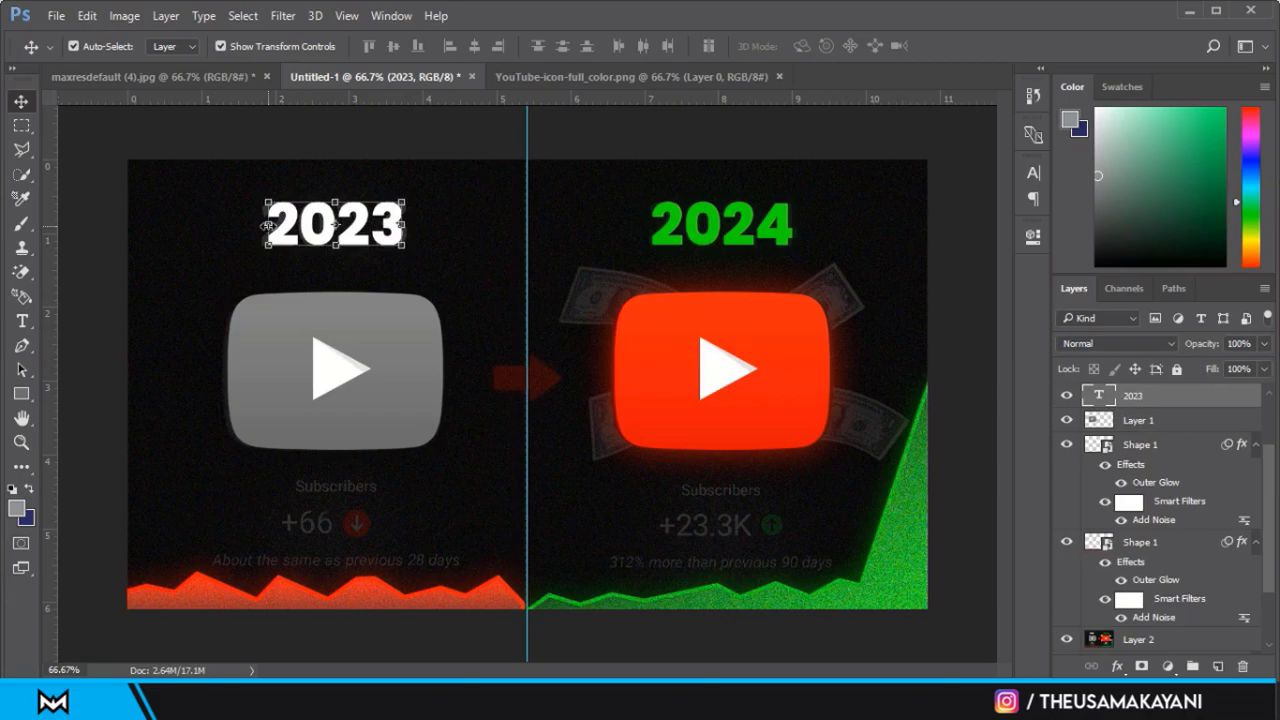
left_click(266, 226)
left_click(200, 76)
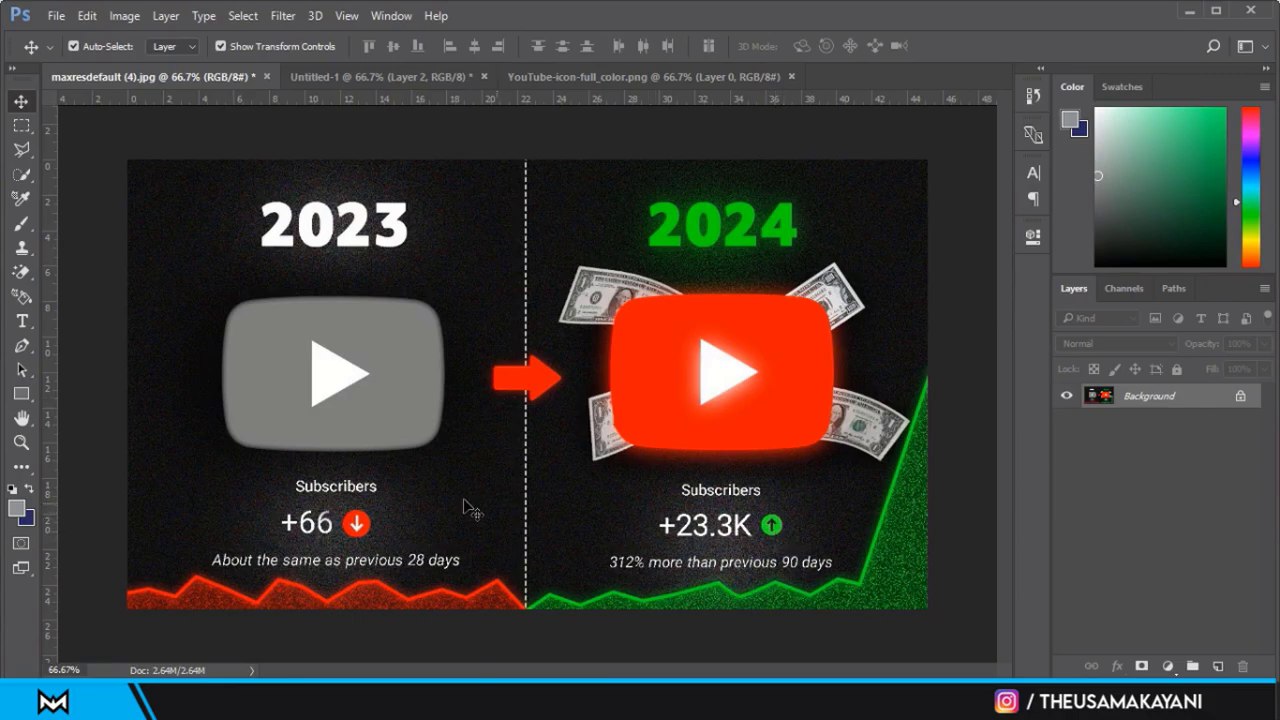
Open daw.jpg and erase the white background around the arrow icons.
left_click(394, 78)
left_click(48, 18)
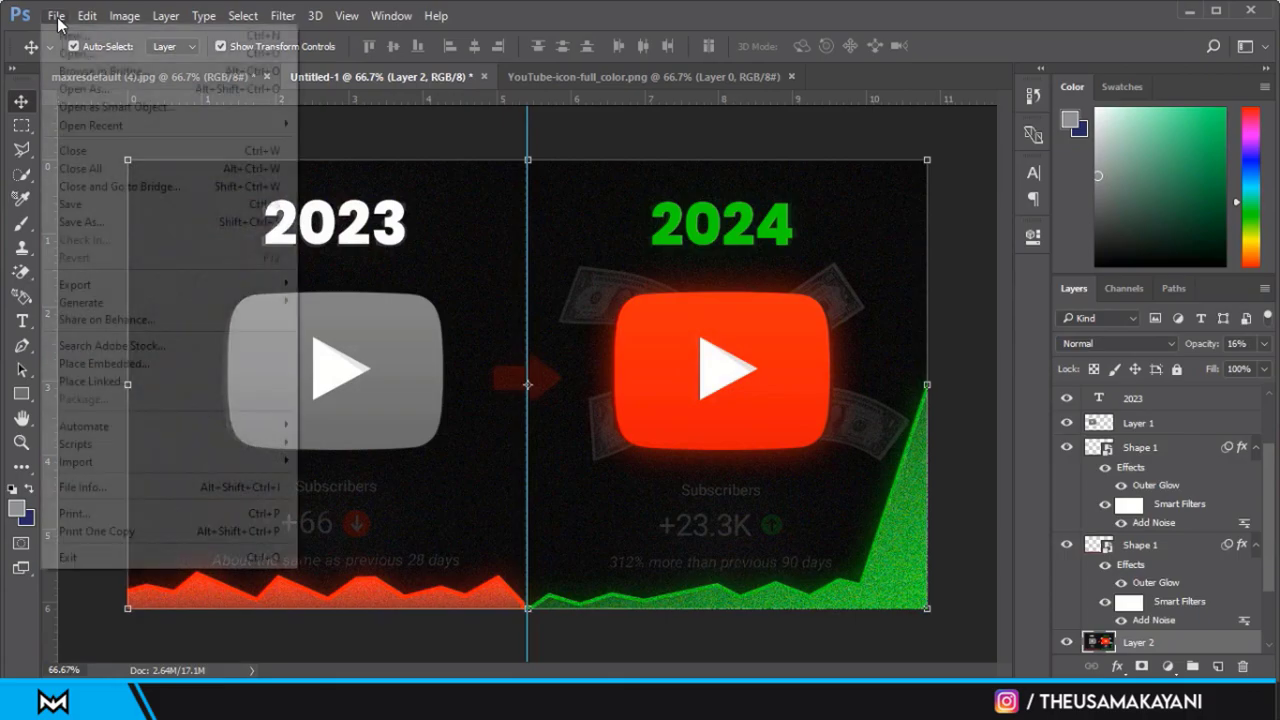
left_click(87, 55)
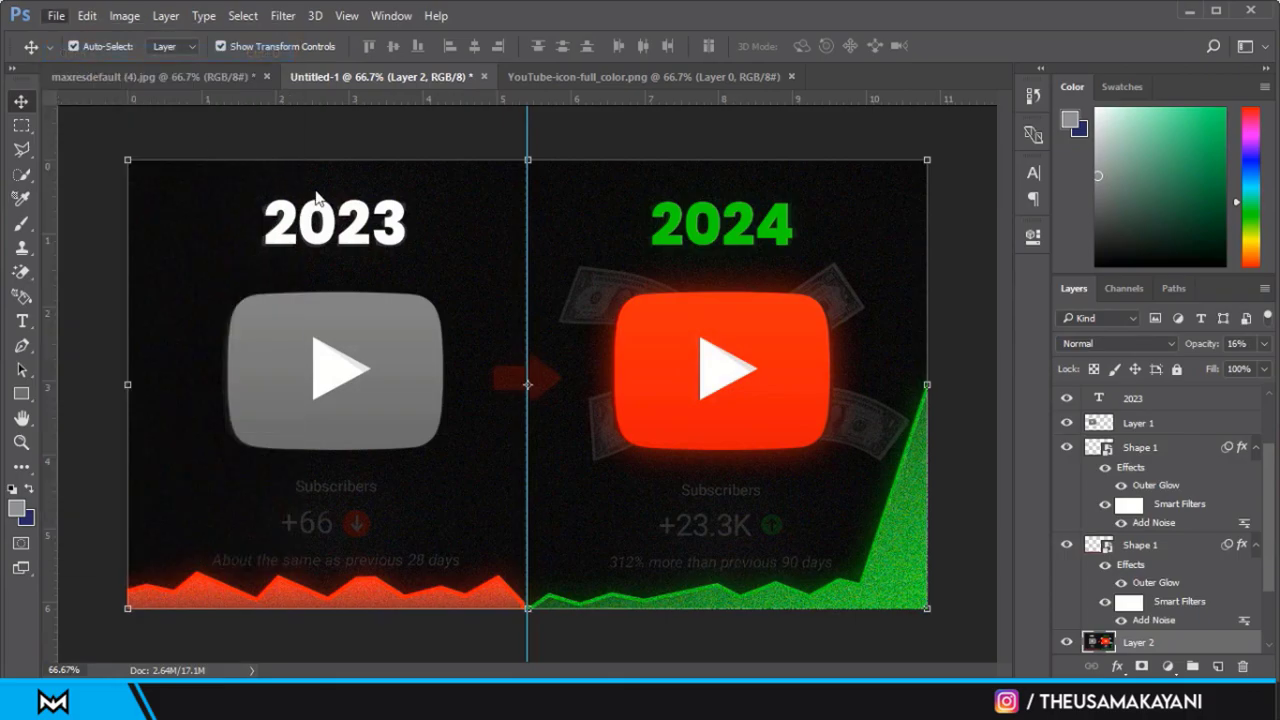
double_click(571, 150)
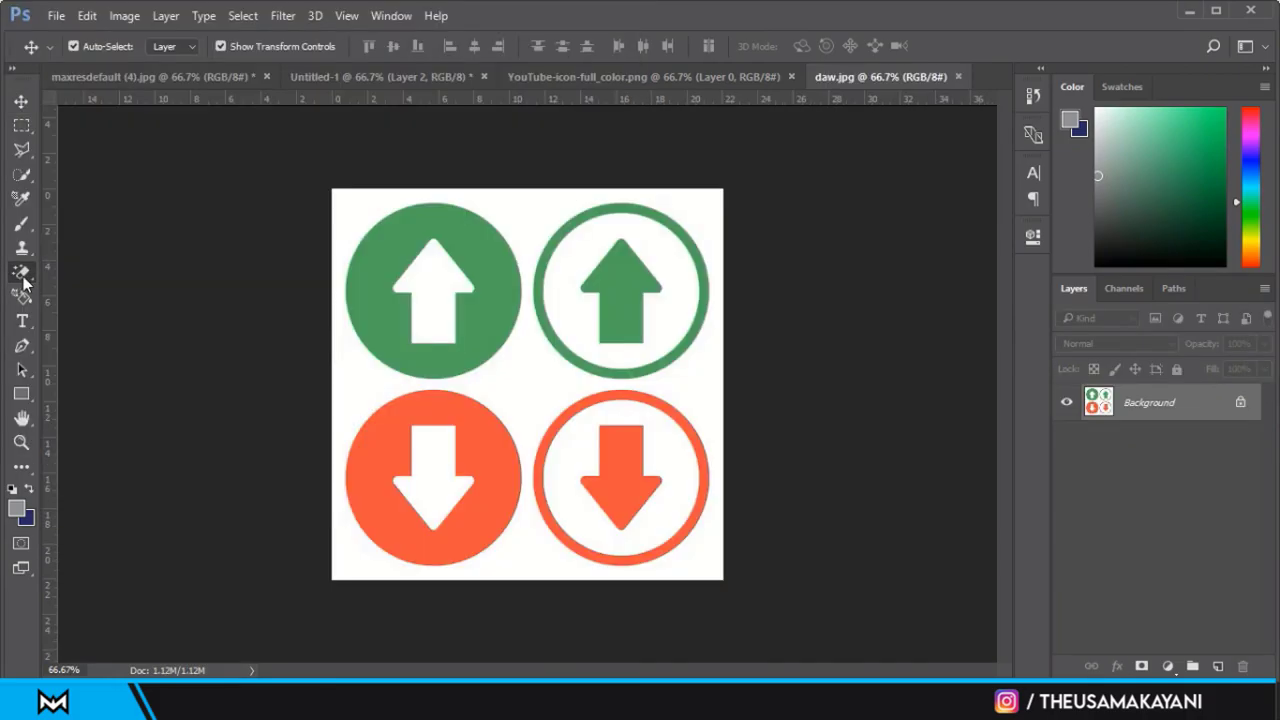
key("e")
left_click(380, 205)
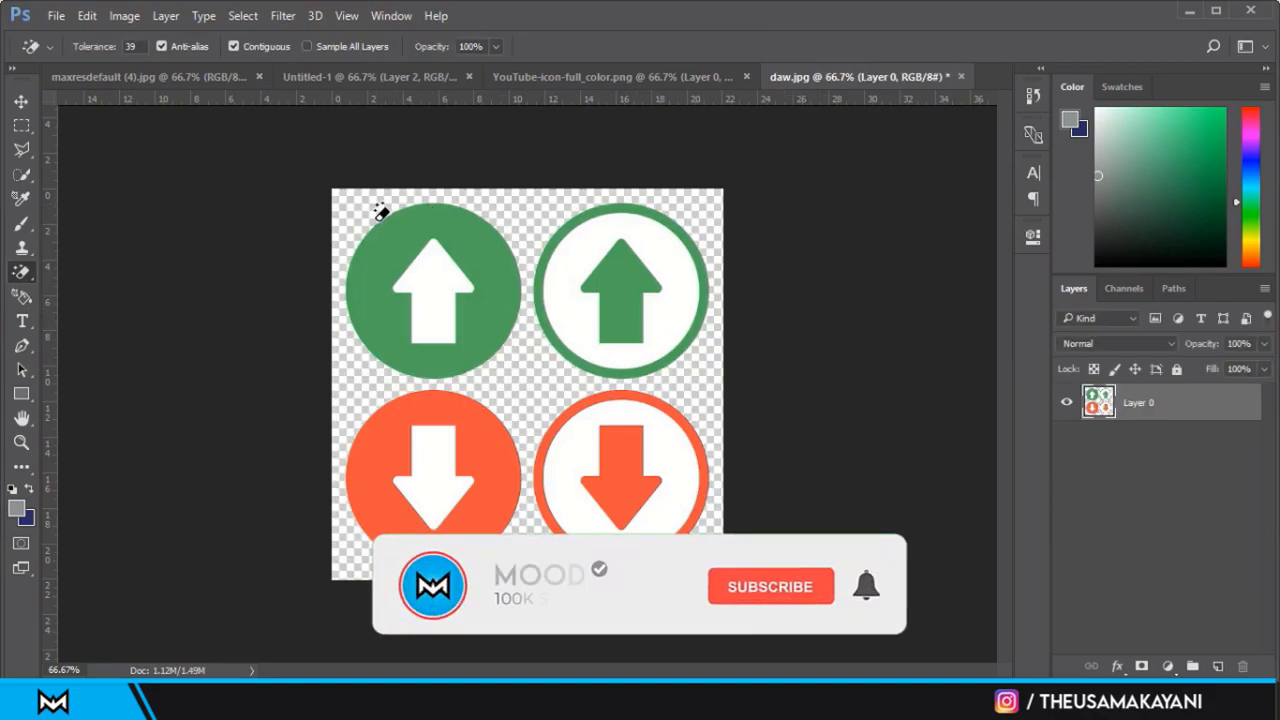
Select the green up-arrow icon in daw.jpg and drag it into the Untitled-1 thumbnail.
left_click(20, 124)
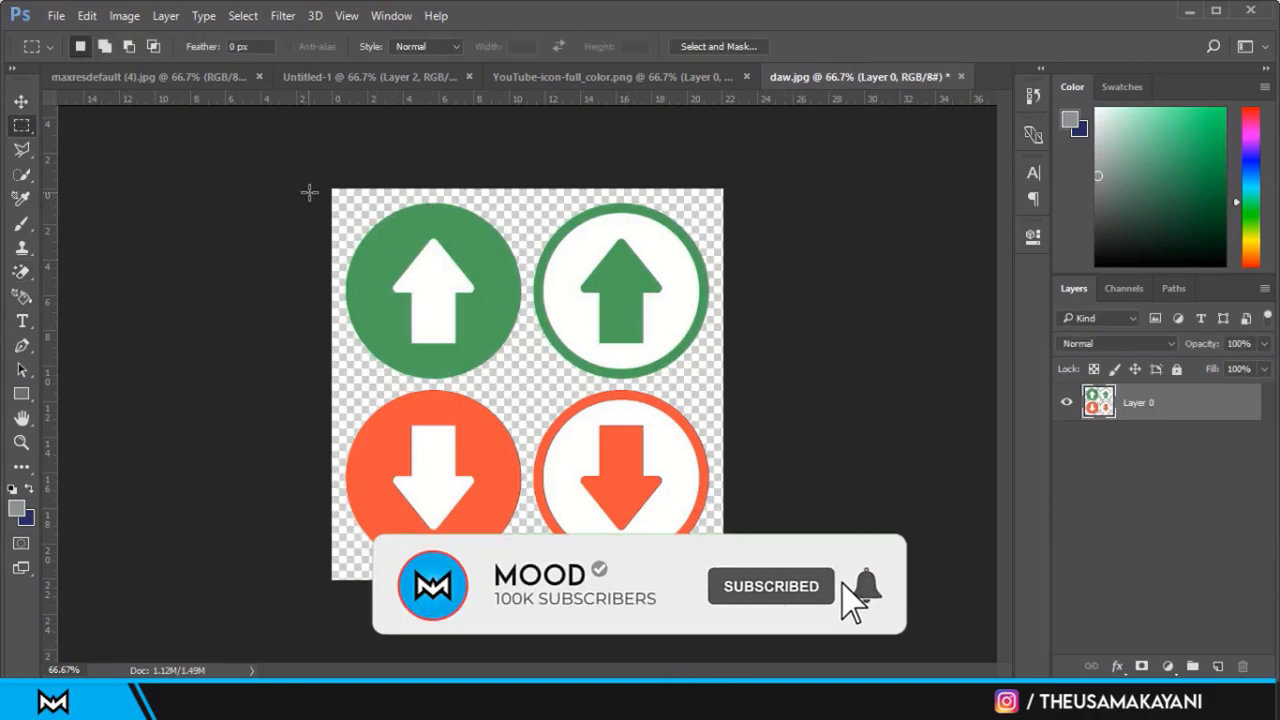
mouse_move(332, 190)
left_mouse_down()
mouse_move(516, 340)
mouse_move(525, 387)
left_mouse_up()
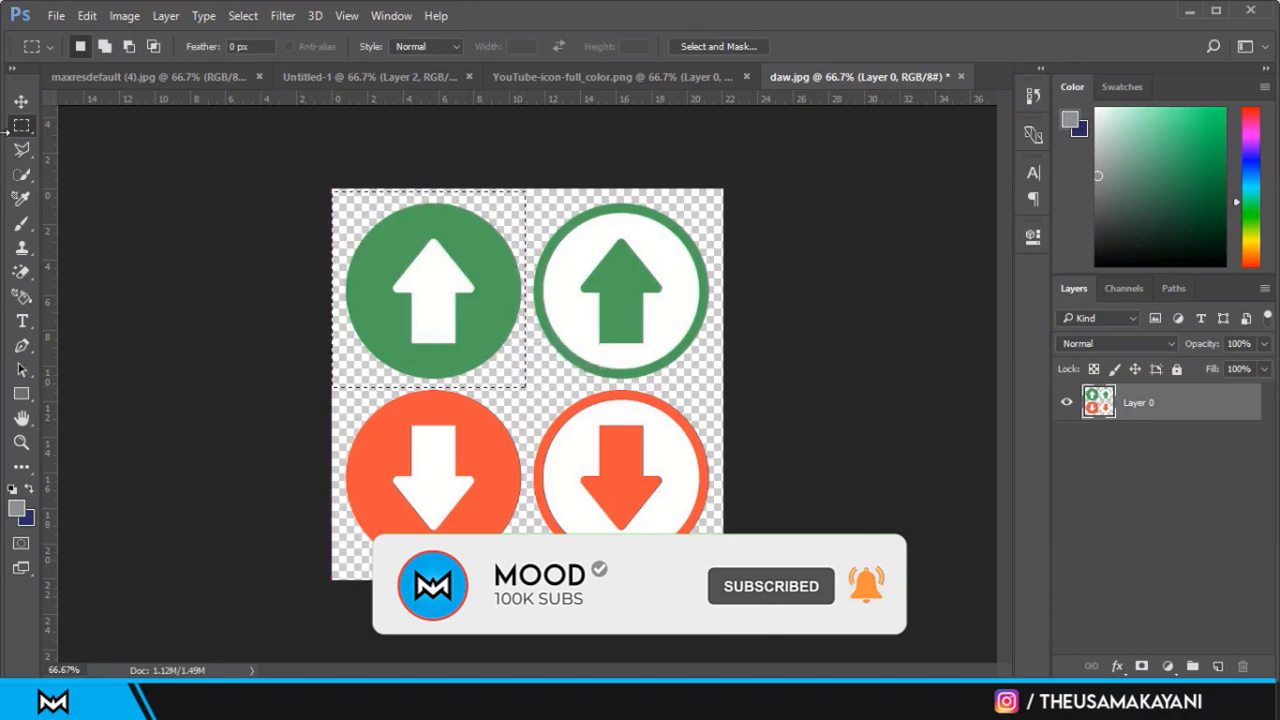
left_click(20, 99)
mouse_move(416, 276)
left_mouse_down()
mouse_move(140, 80)
mouse_move(370, 77)
left_mouse_up()
left_click(372, 236)
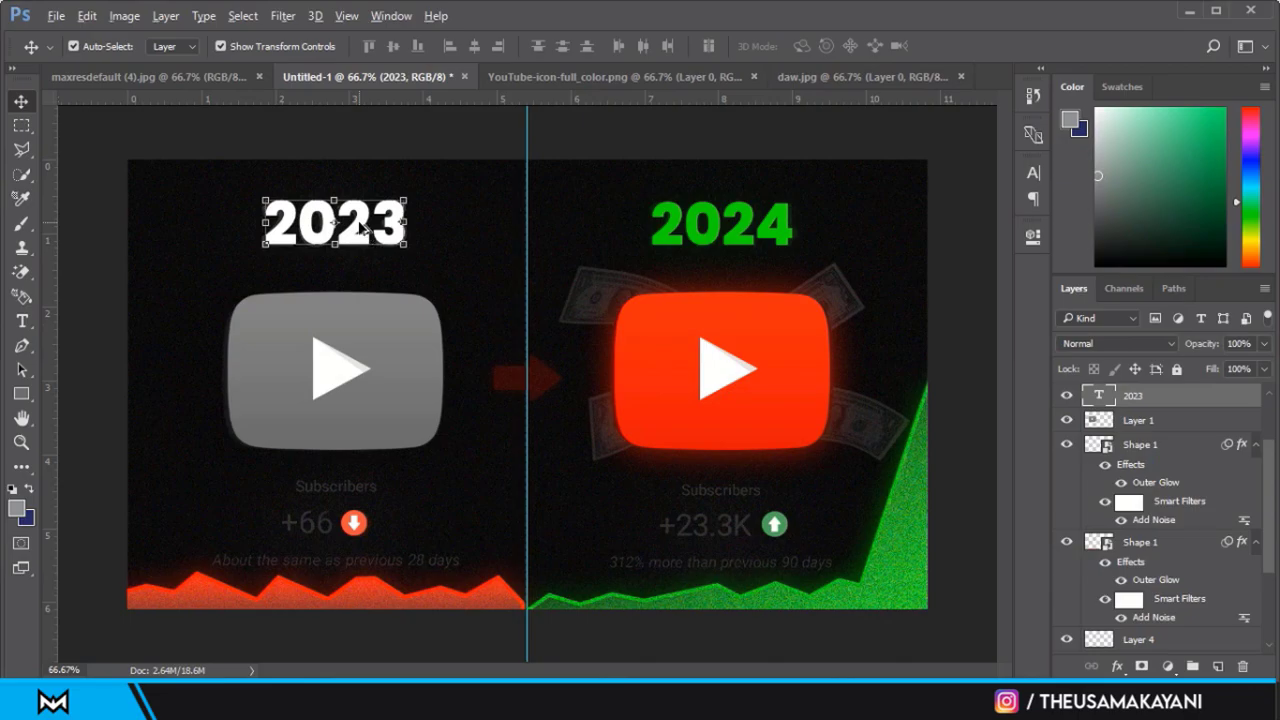
Duplicate the 2023 heading below the grey play icon and retype it as SUBSCRIBERS.
left_click_drag(365, 229, 346, 485)
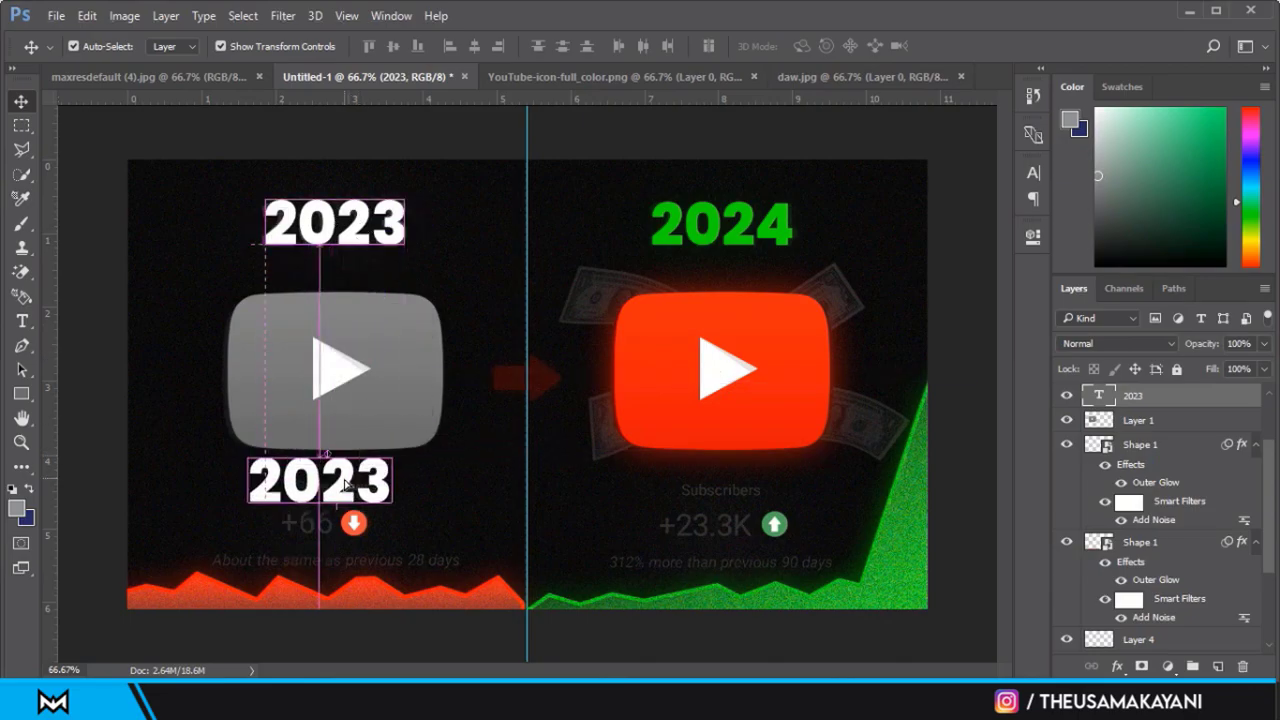
key("t")
left_click(340, 475)
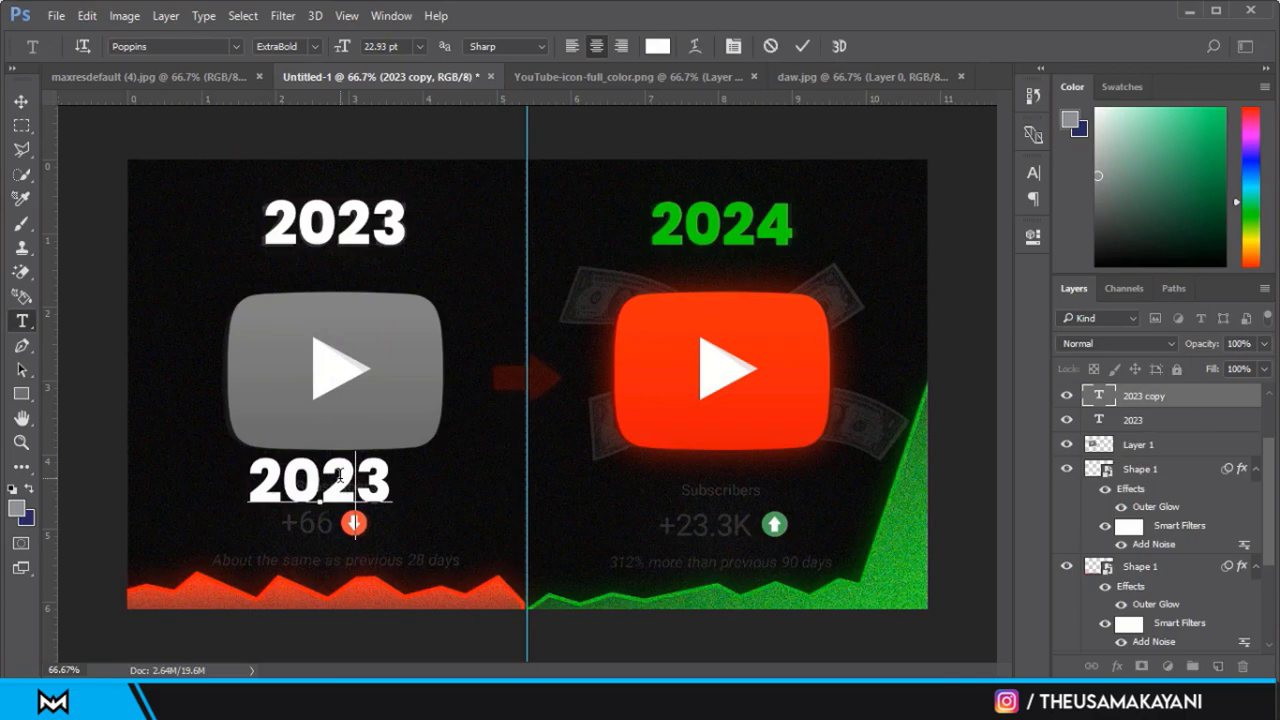
key("ctrl+a")
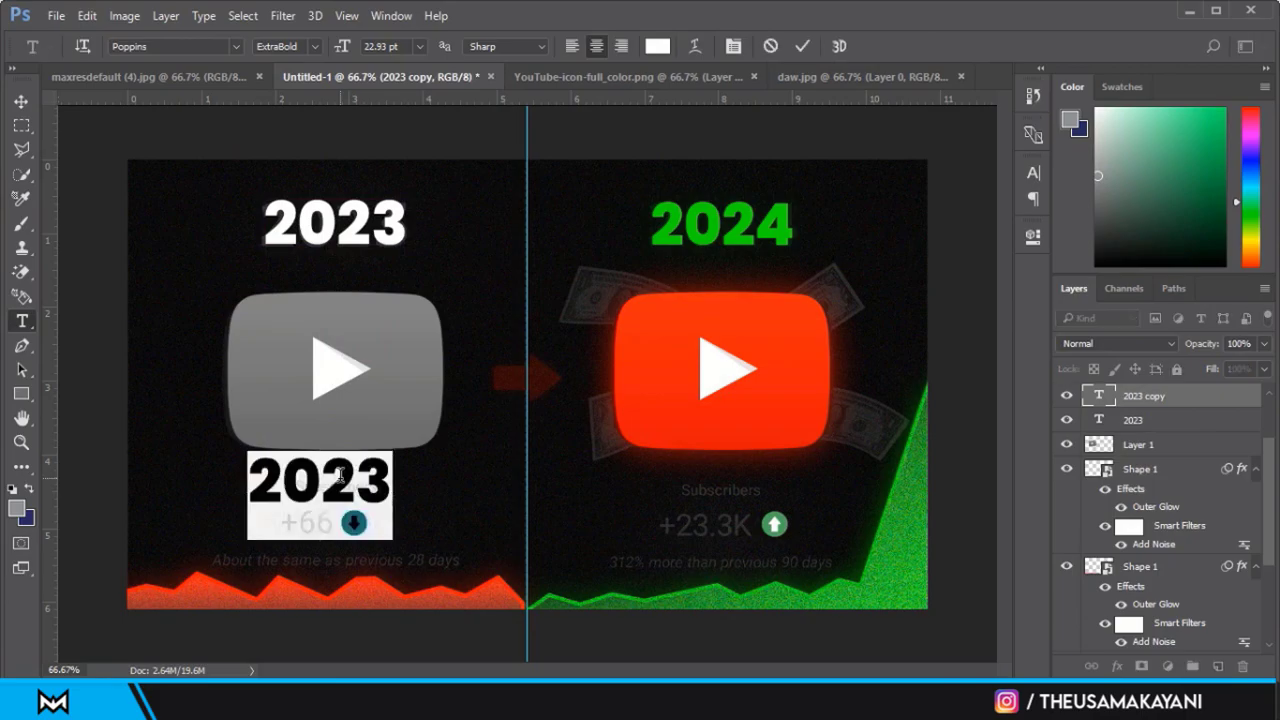
type("SUB")
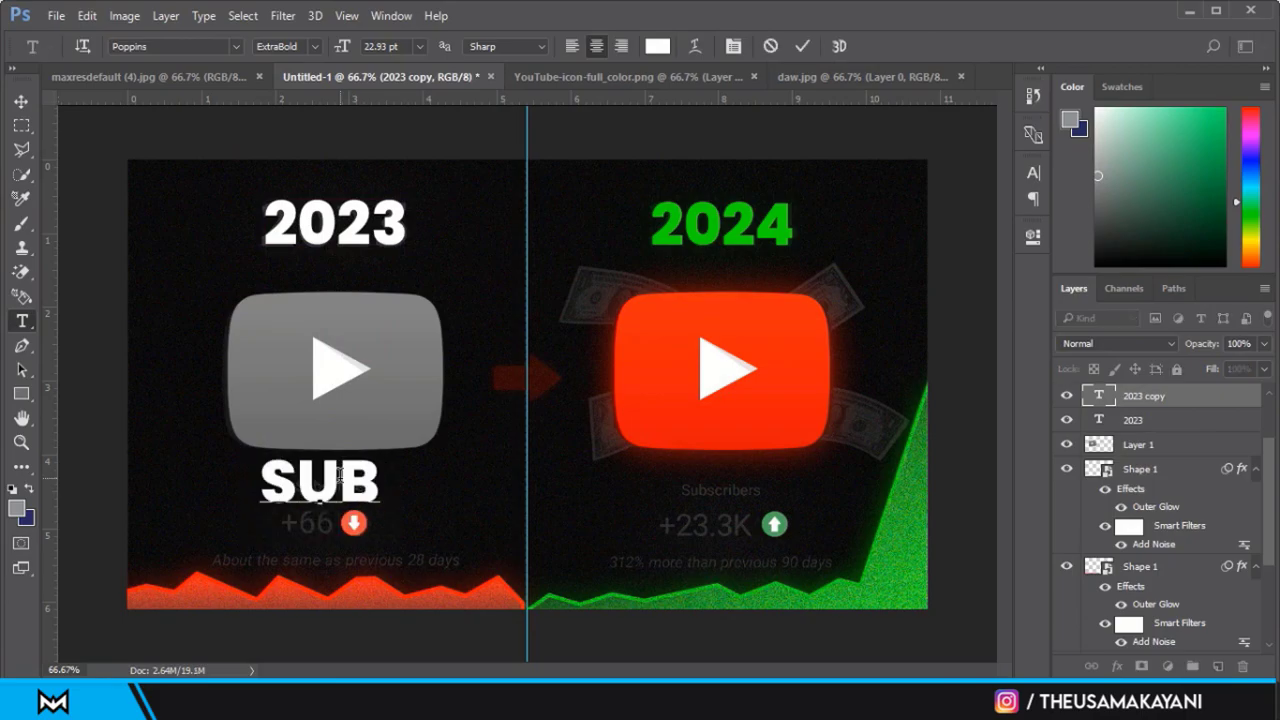
type("SCR")
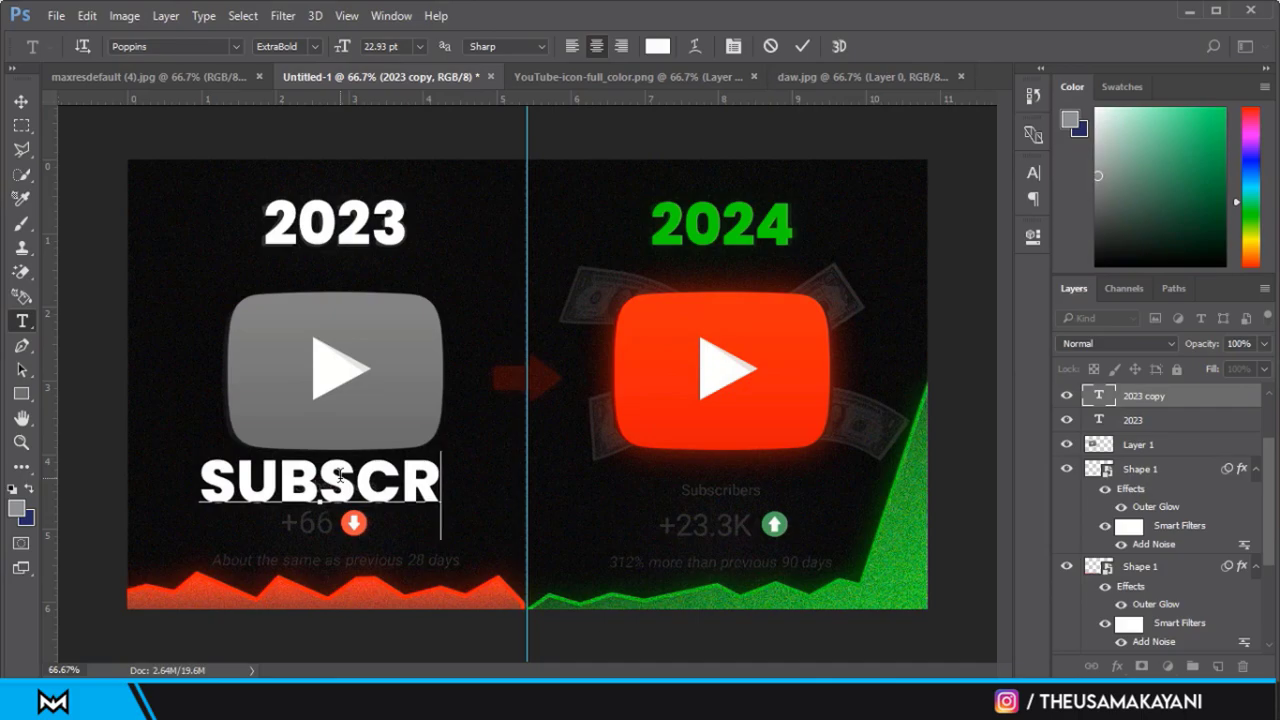
type("IBERS")
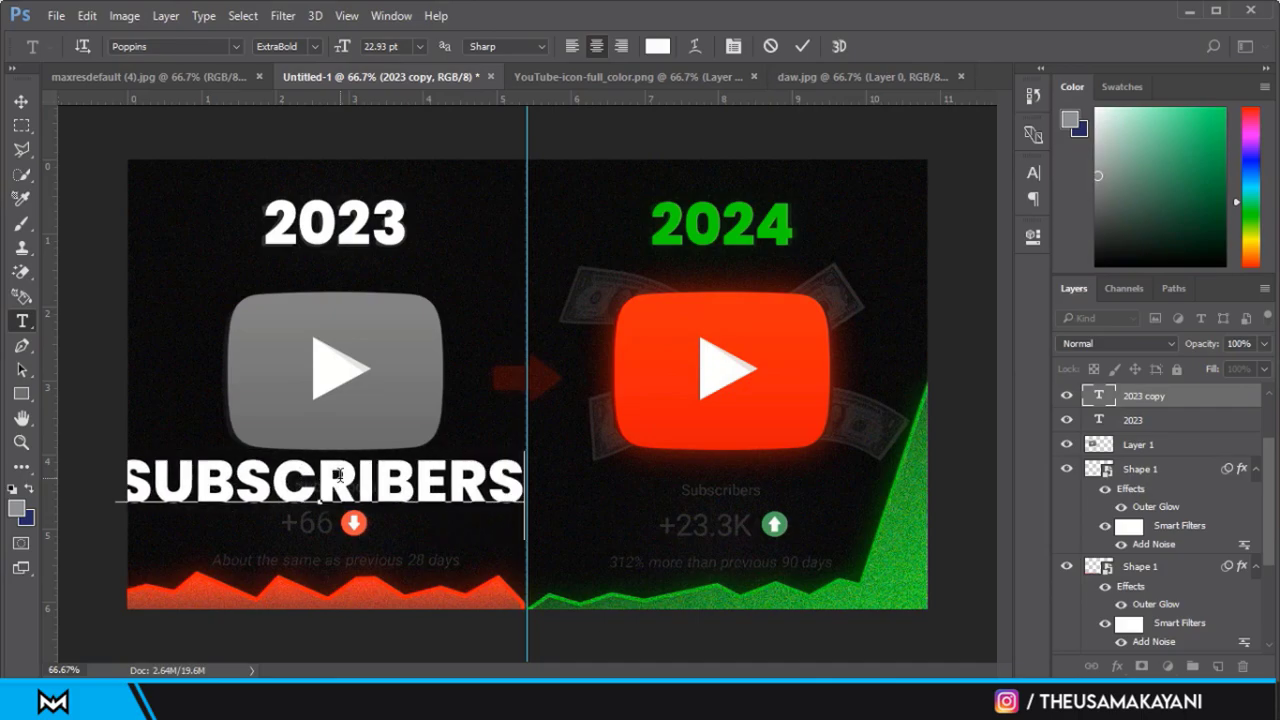
key("ctrl+Return")
Scale SUBSCRIBERS to about a quarter size and copy it under the 2024 icon.
key("ctrl+t")
left_click_drag(524, 502, 366, 488)
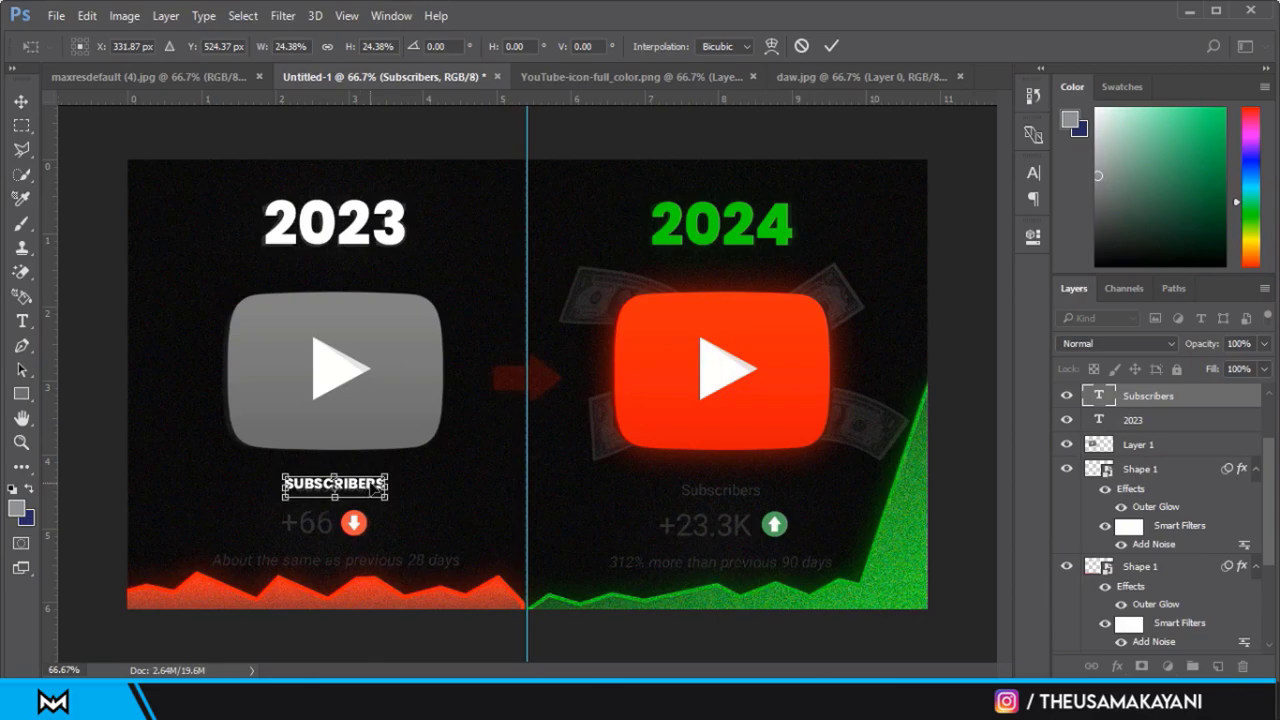
key("Return")
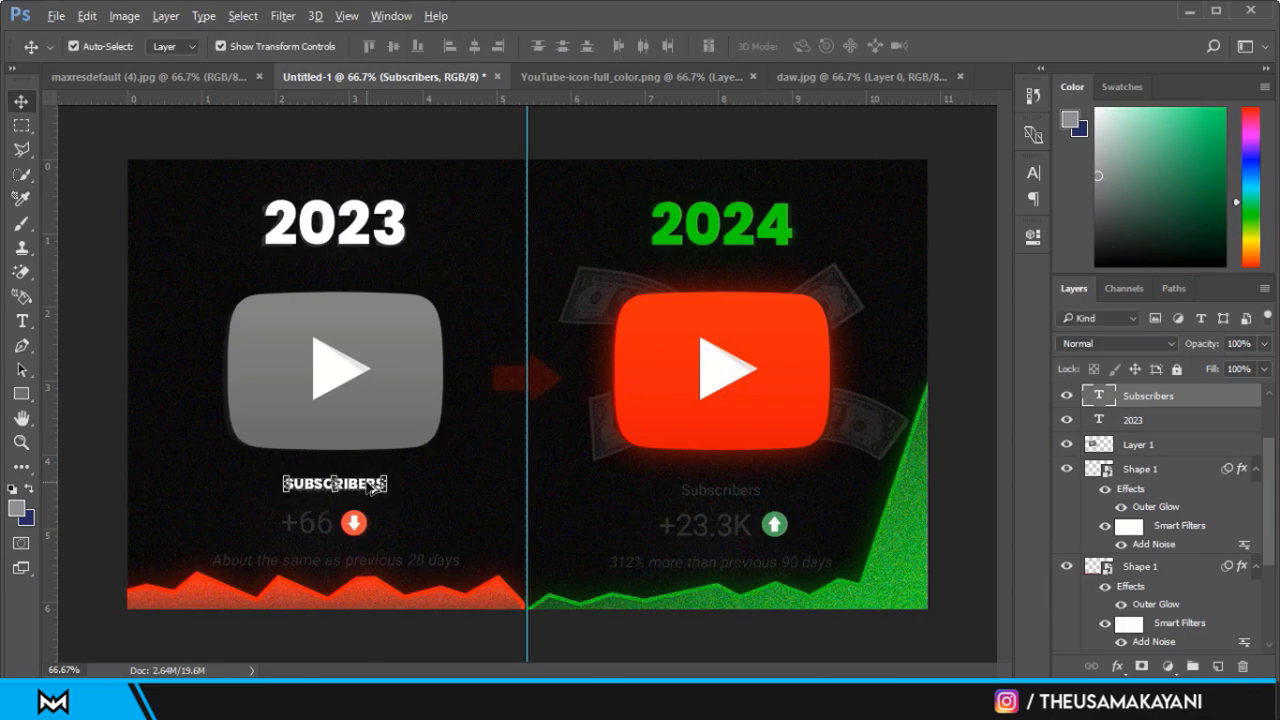
left_click_drag(372, 487, 759, 491, "alt")
Type a +66 figure on the 2023 side in Medium weight.
key("t")
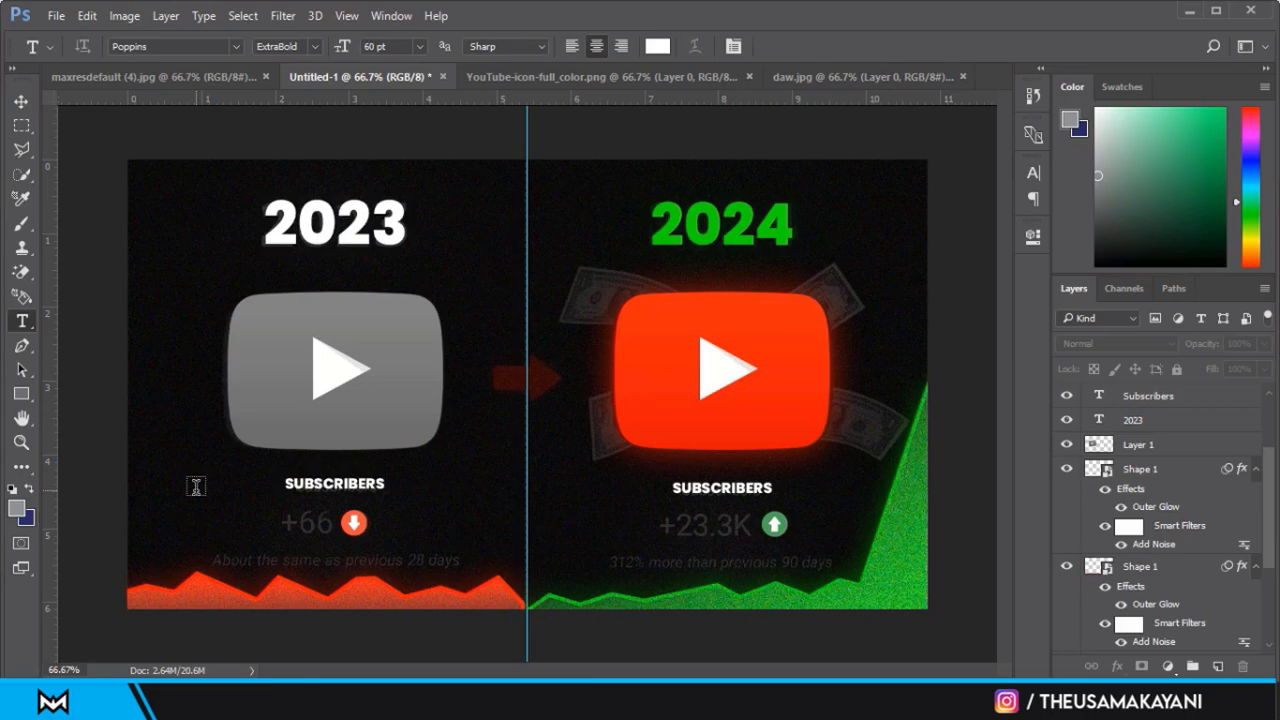
left_click(196, 486)
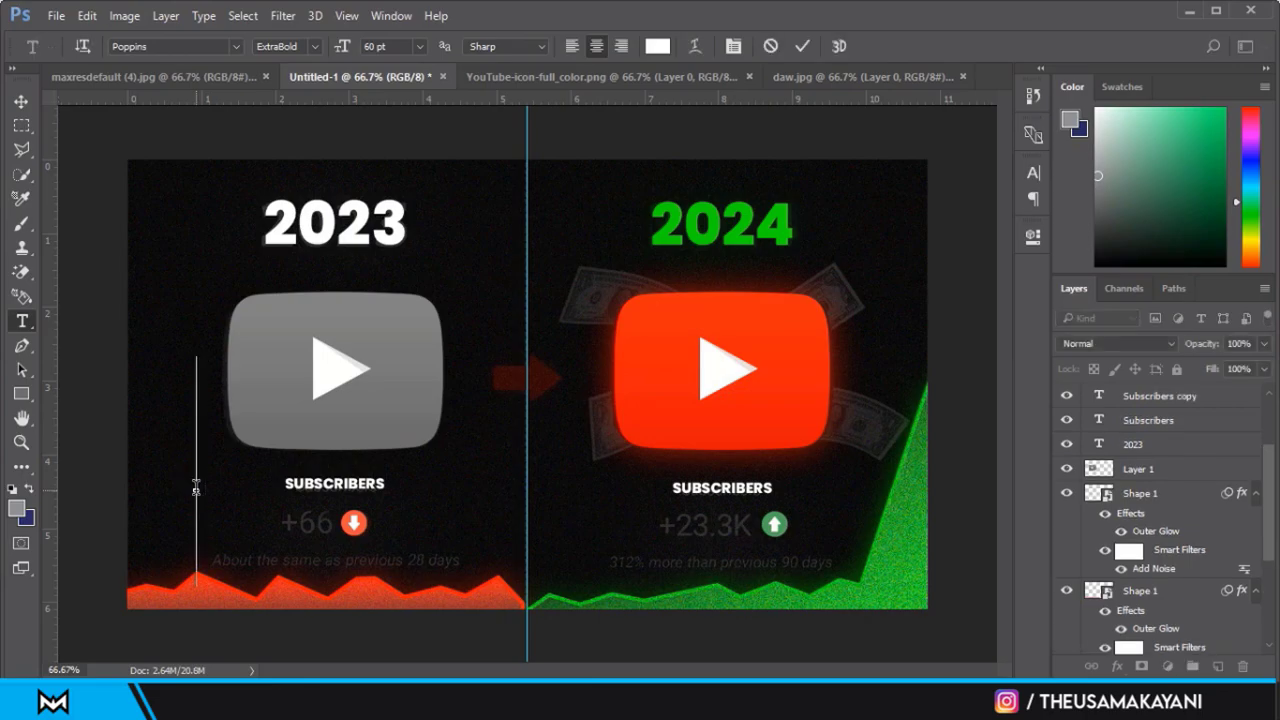
type("+6")
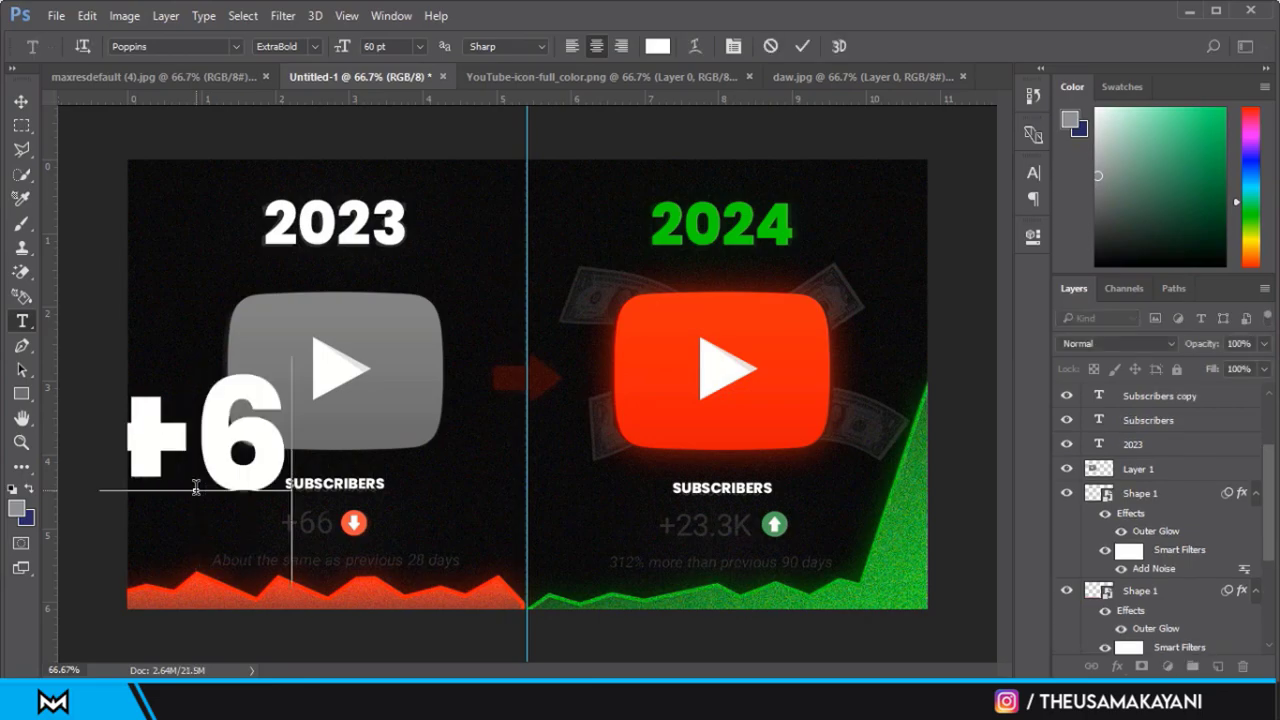
type("6")
key("ctrl+a")
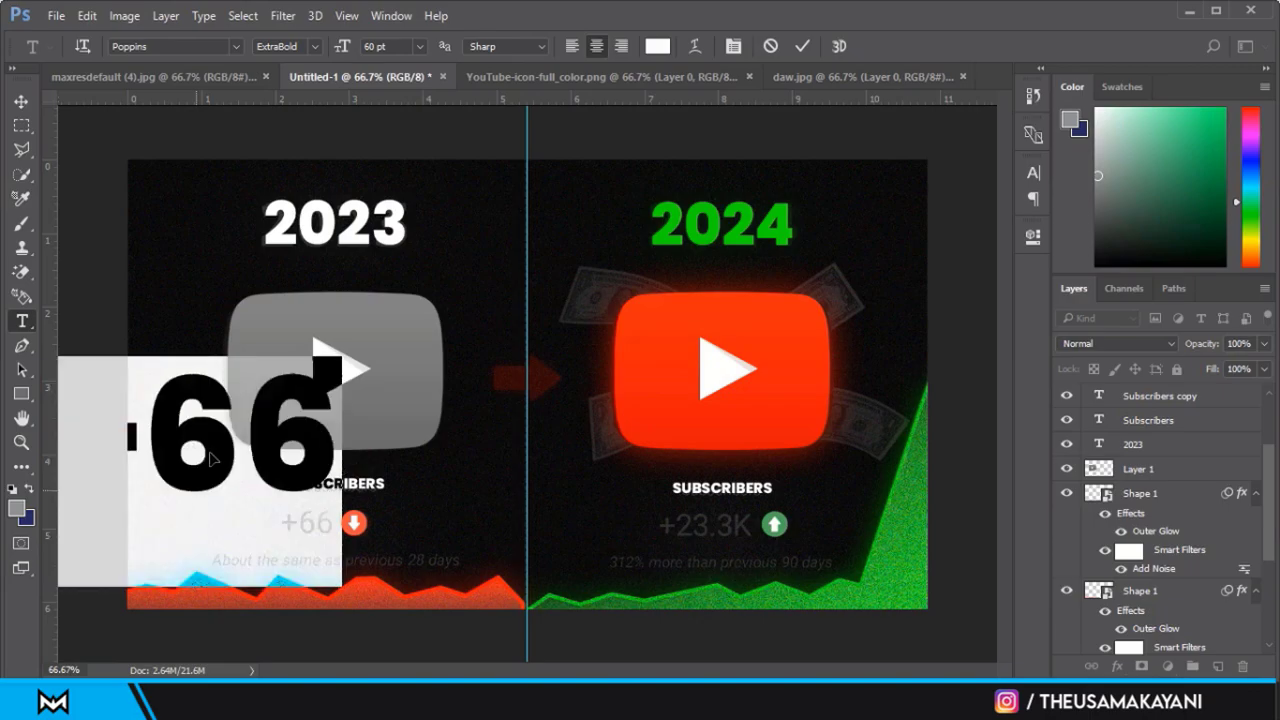
left_click(313, 47)
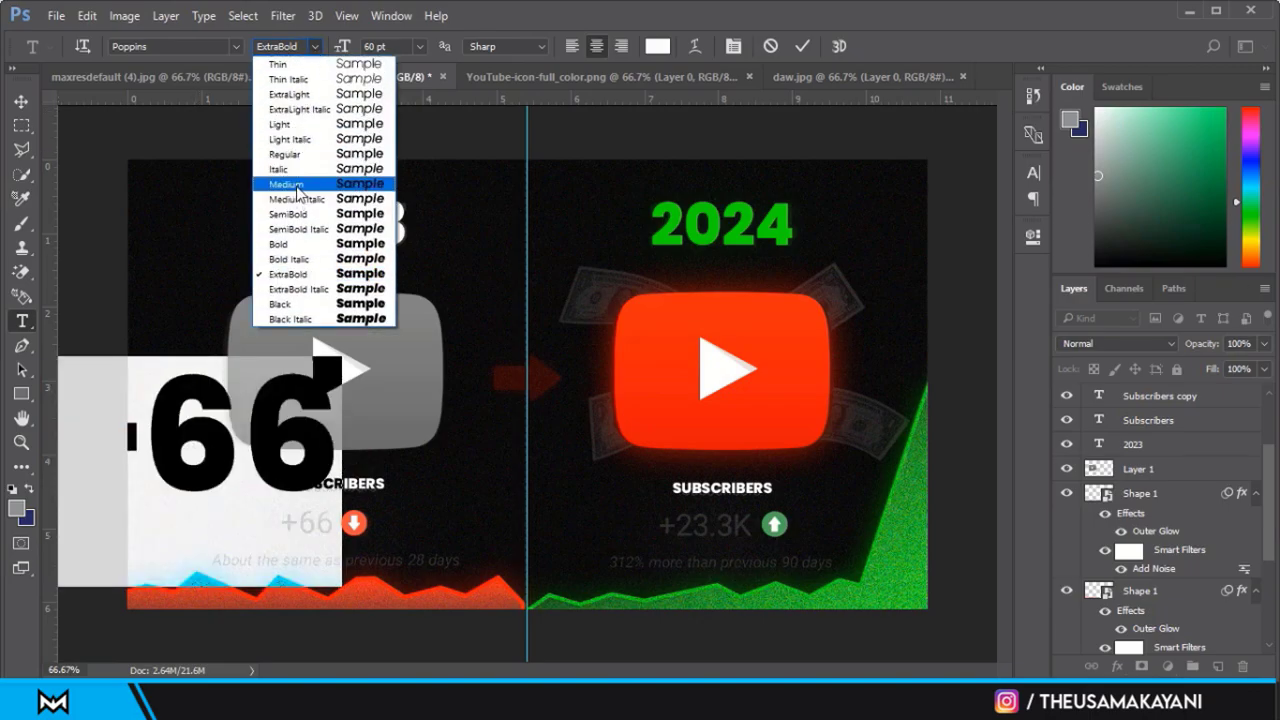
left_click(286, 184)
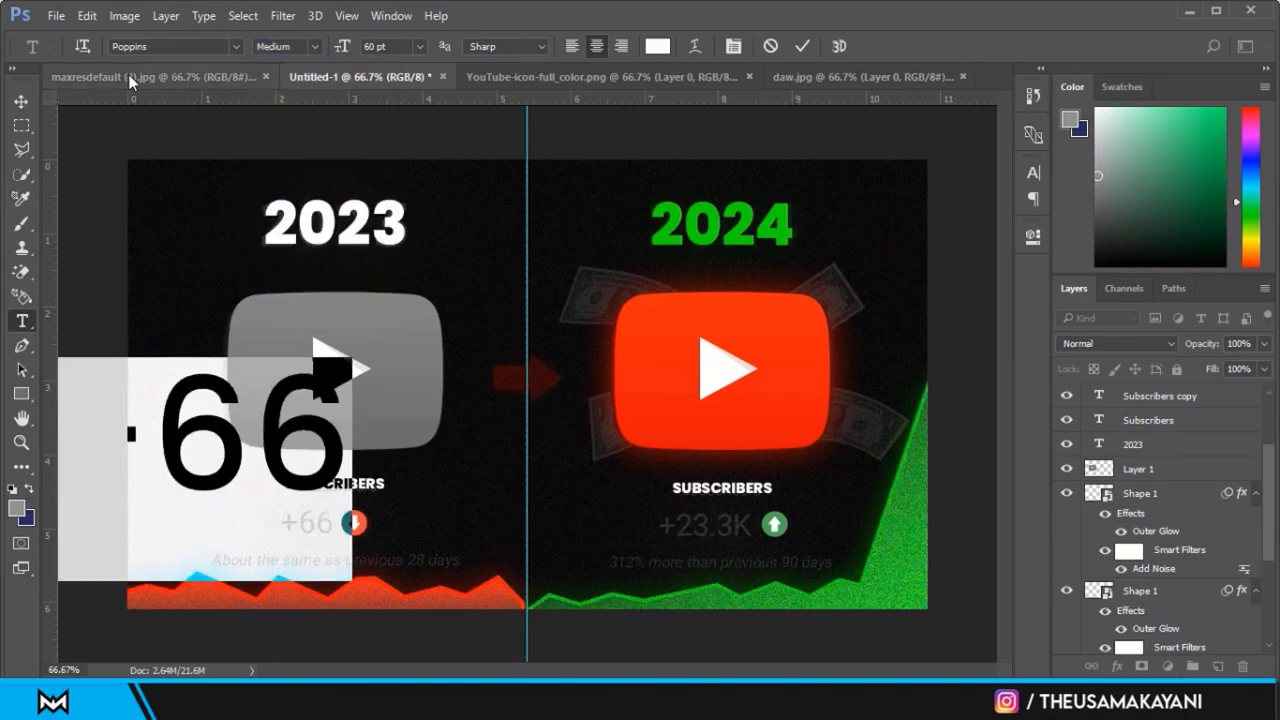
left_click(20, 101)
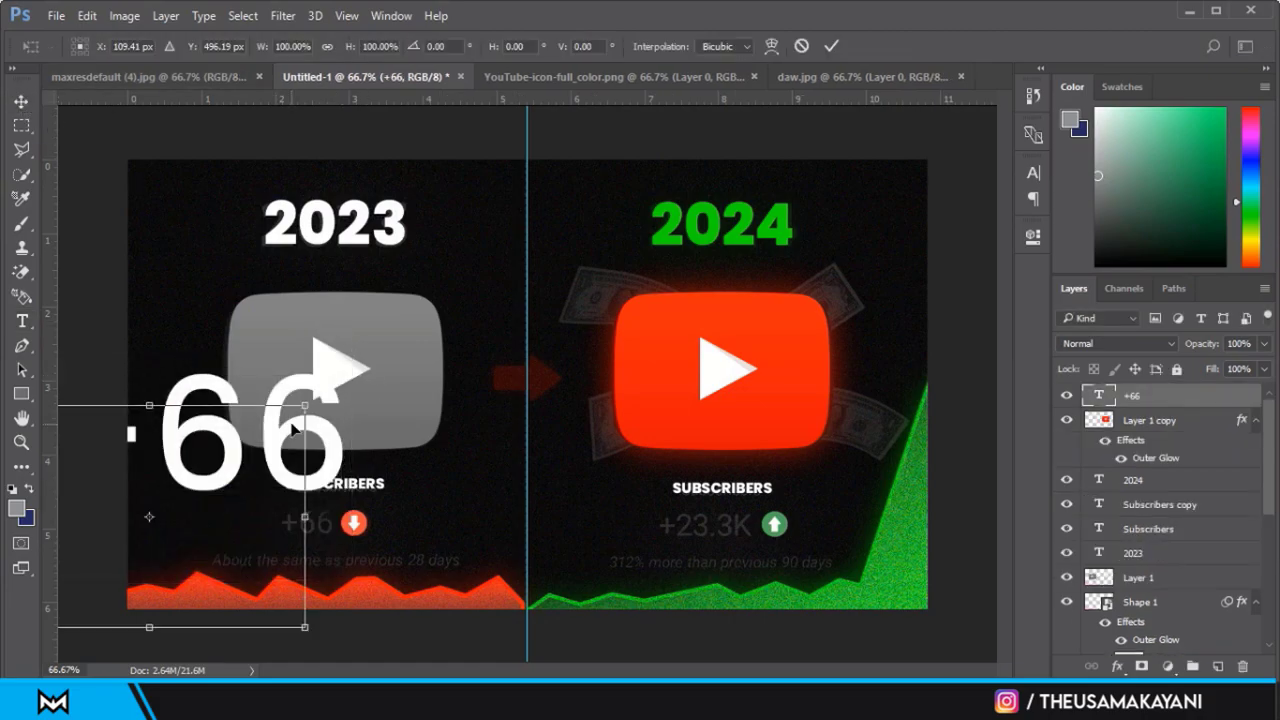
Shrink the +66 text and place it beside the red down-arrow.
mouse_move(339, 372)
left_mouse_down()
mouse_move(377, 433)
mouse_move(505, 402)
mouse_move(265, 535)
left_mouse_up()
mouse_move(278, 592)
left_mouse_down()
mouse_move(336, 532)
mouse_move(329, 551)
left_mouse_up()
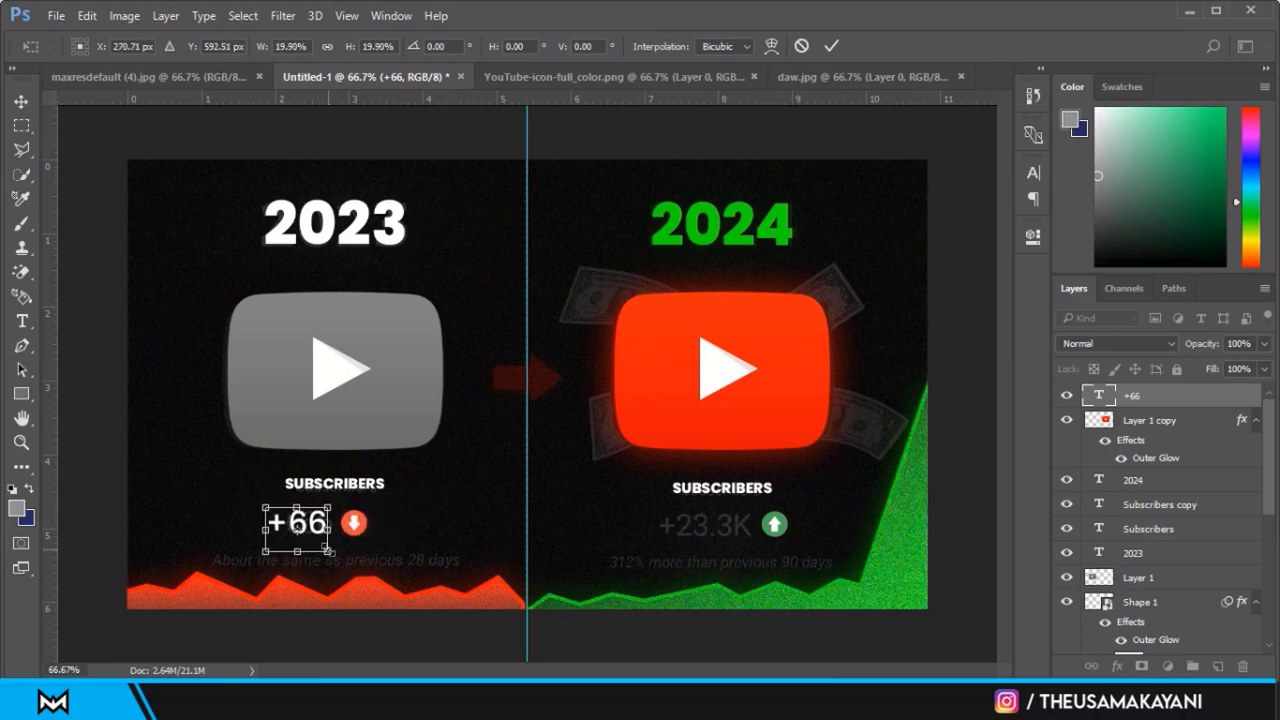
key("Return")
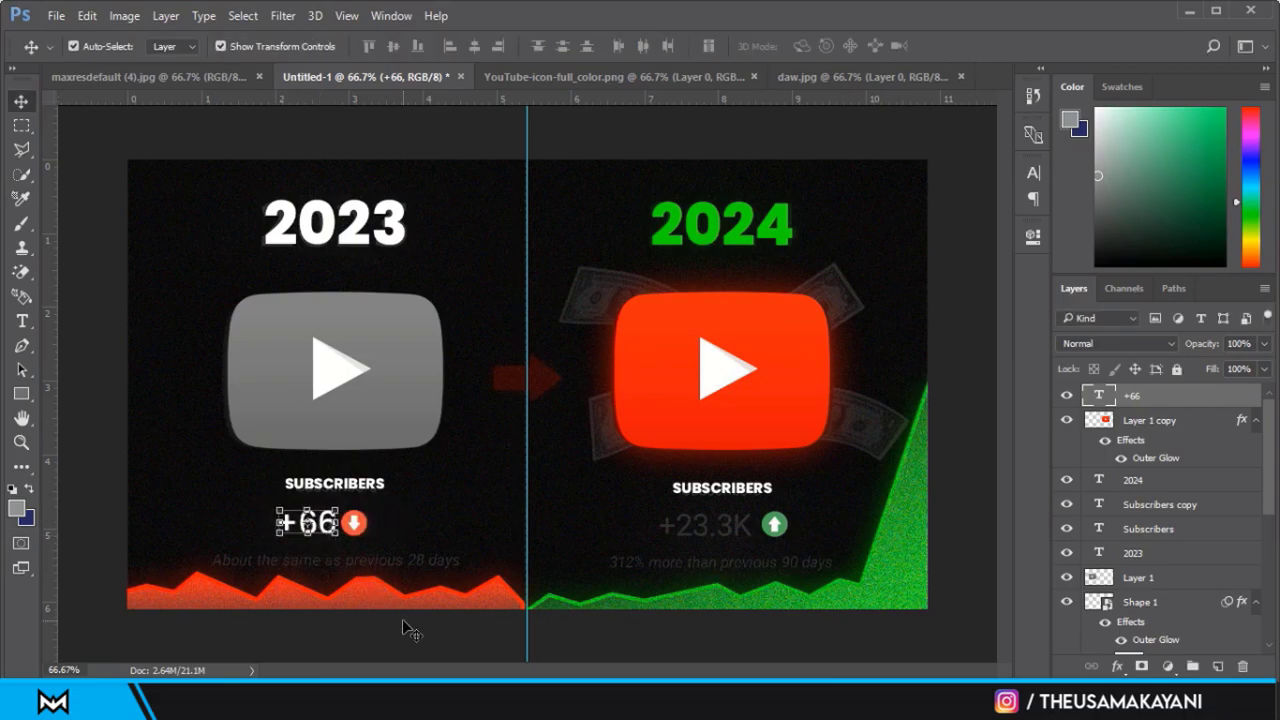
left_click(409, 629)
left_click(328, 527)
Copy +66 beside the 2024 arrow and toggle the reference overlay to compare.
left_click_drag(328, 527, 716, 530)
key("t")
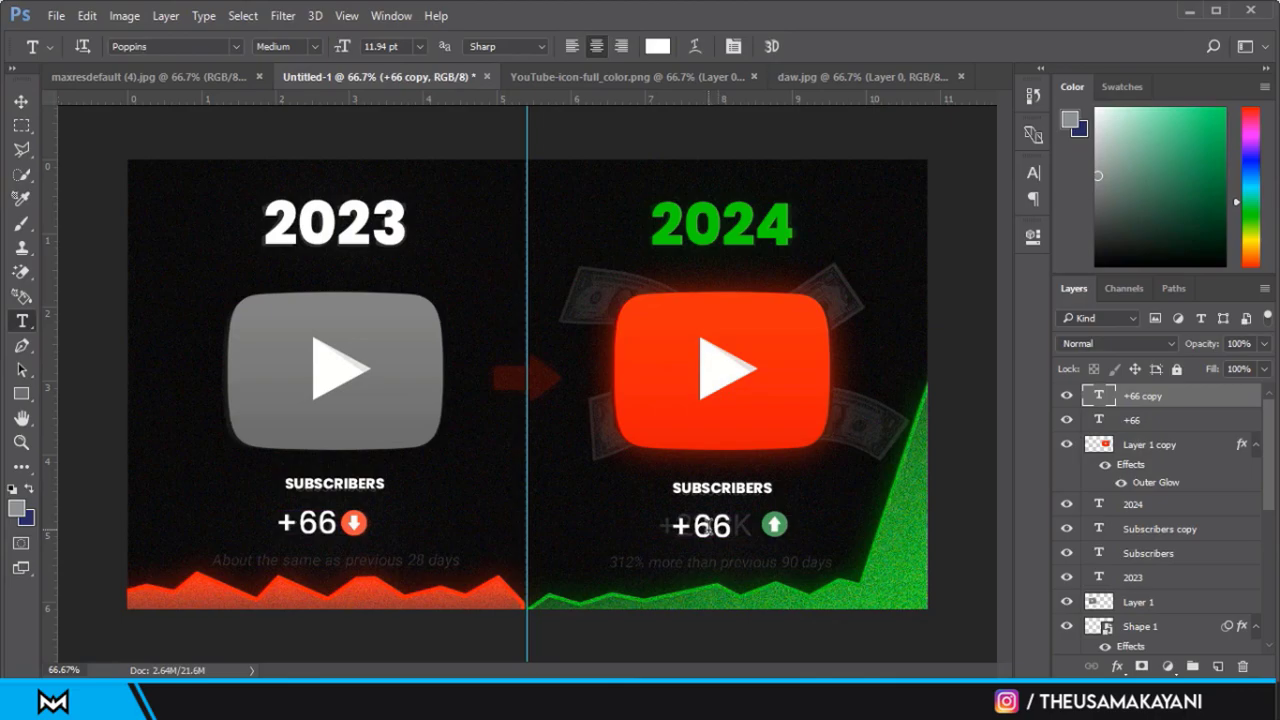
left_click(1066, 557)
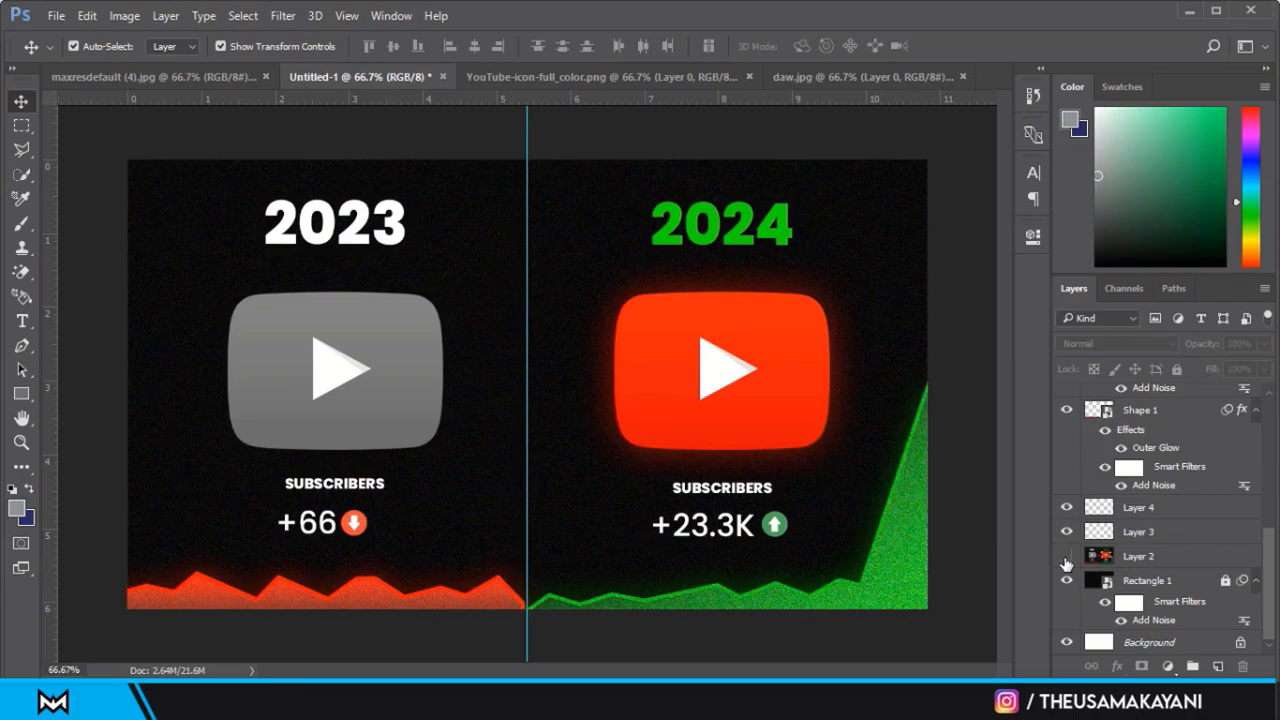
left_click(1066, 557)
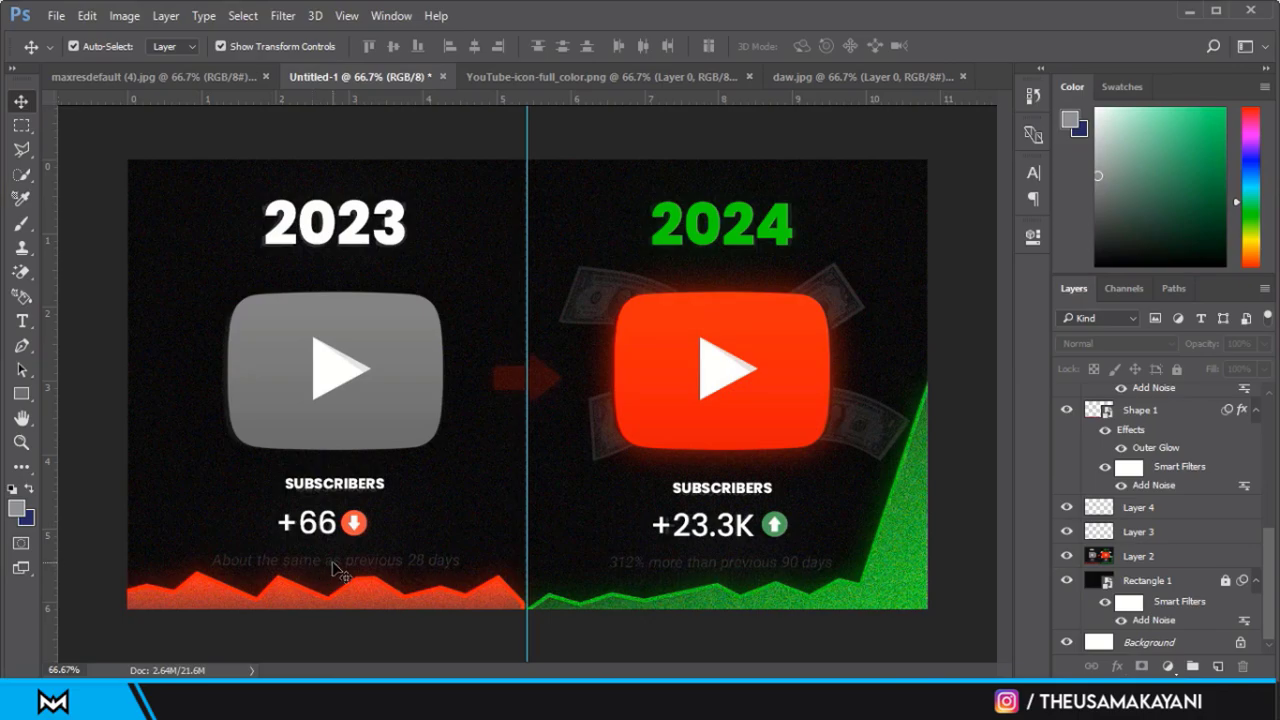
Add the italic 'About the same as previous 28 days' caption and copy it under 2024's stats.
left_click(21, 320)
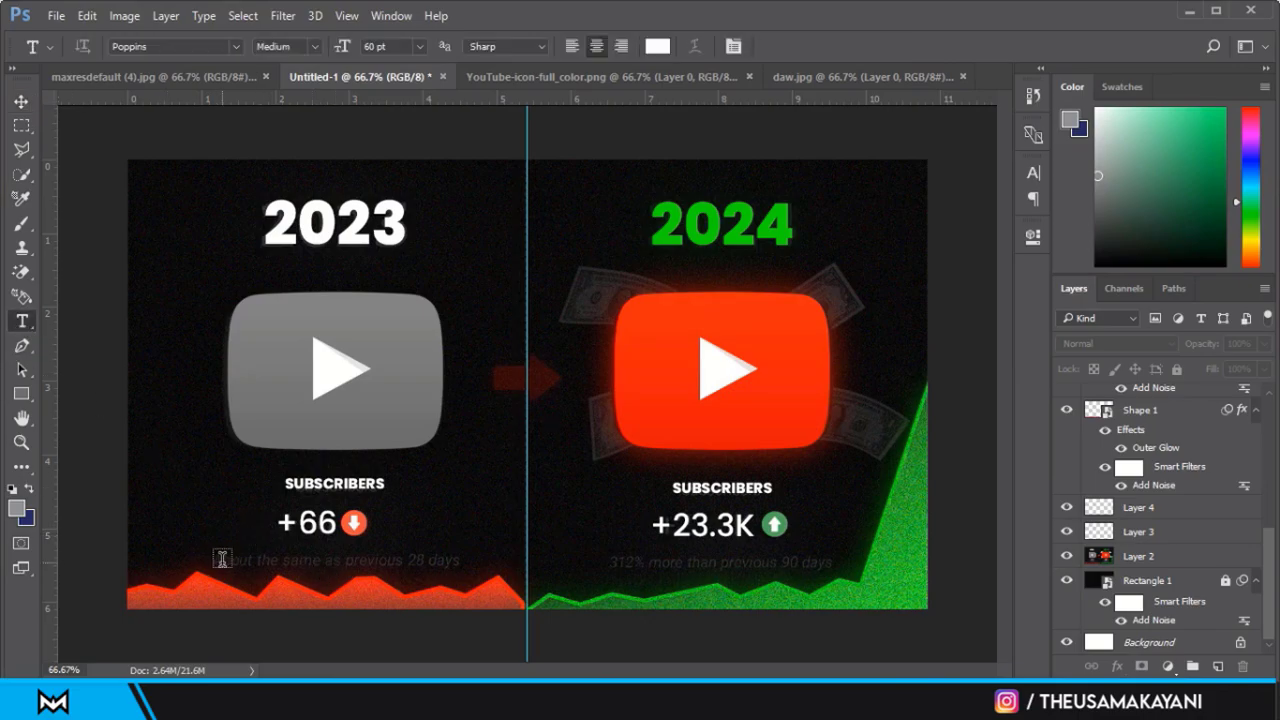
left_click(222, 558)
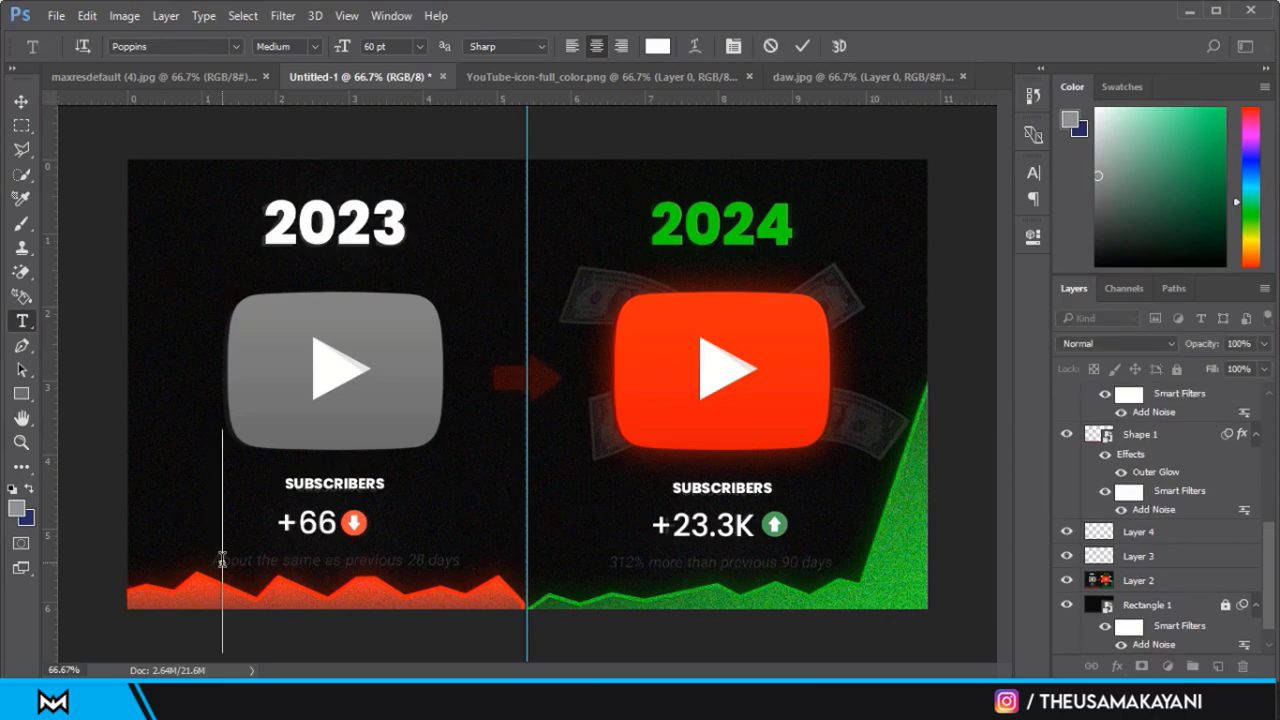
type("A")
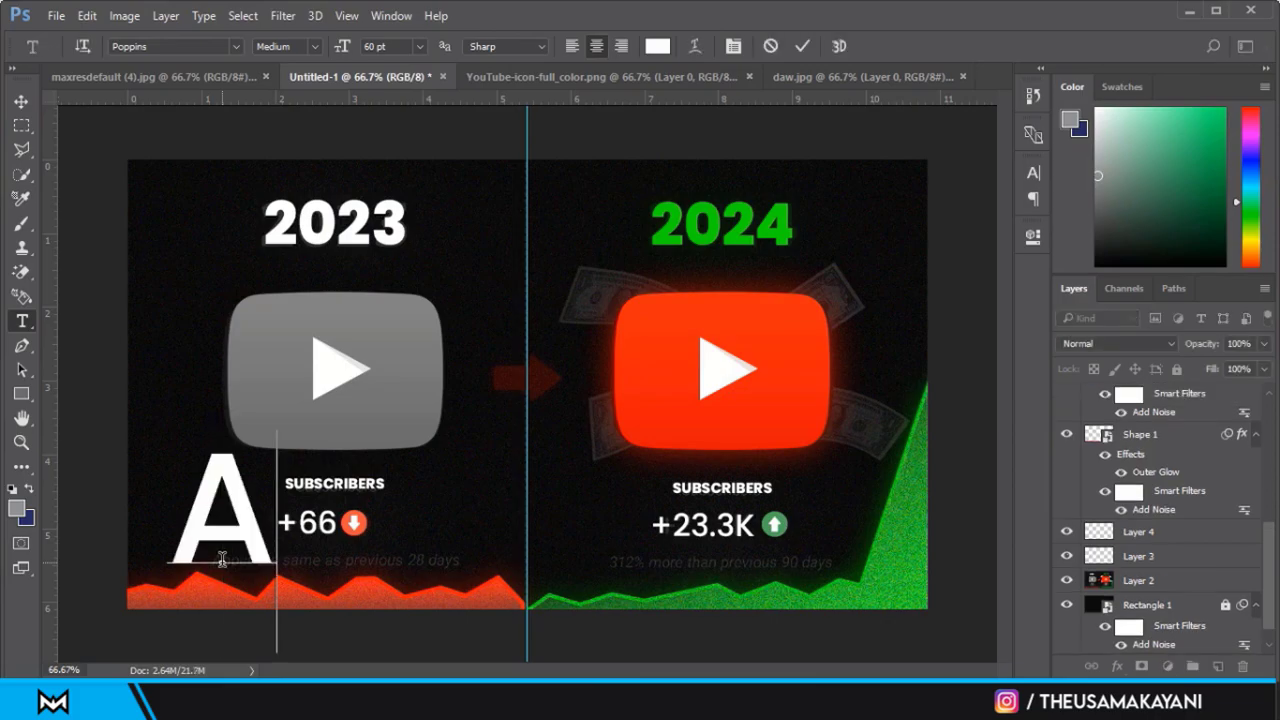
type("BOUT")
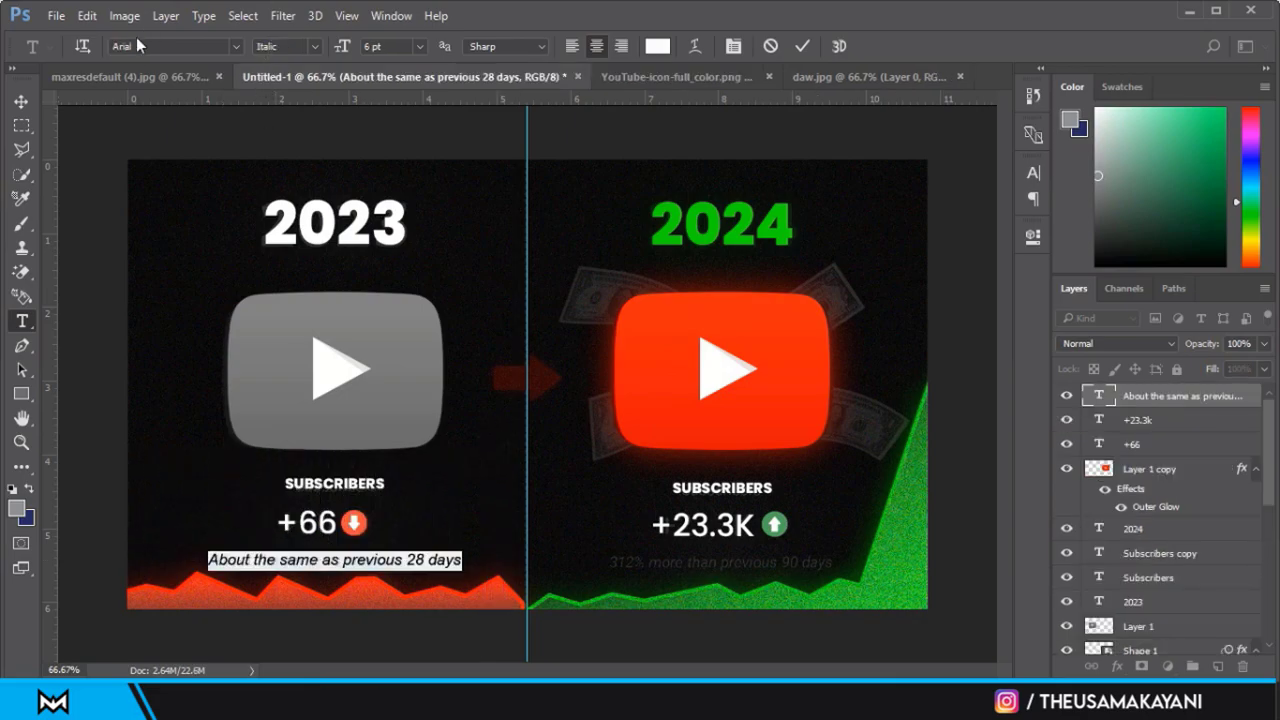
left_click(19, 98)
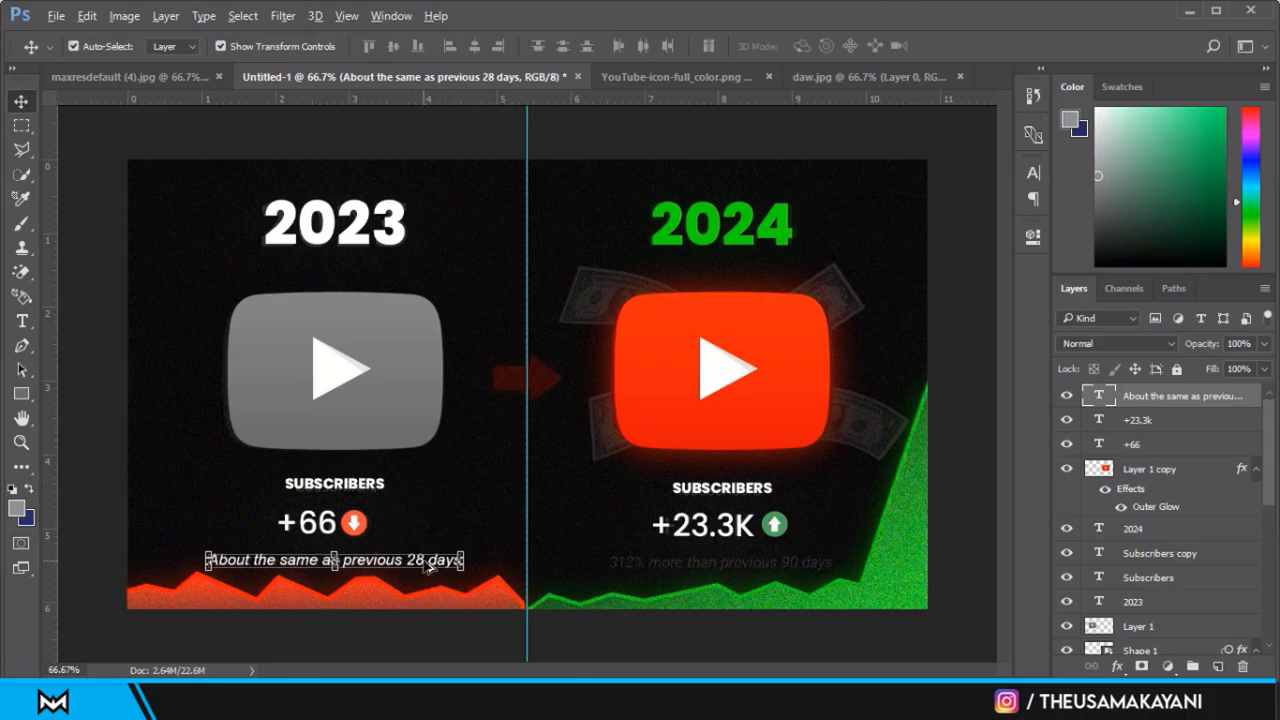
mouse_move(430, 566)
left_mouse_down()
mouse_move(818, 567)
mouse_move(752, 555)
left_mouse_up()
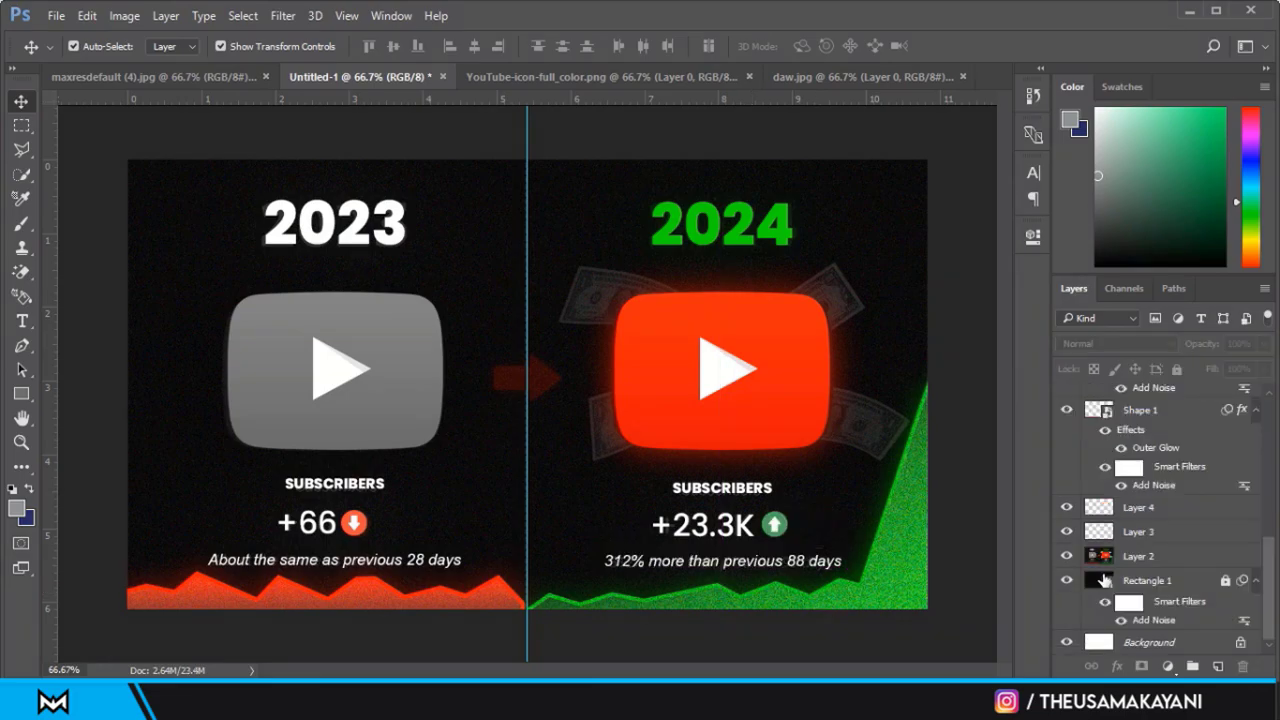
left_click(1065, 557)
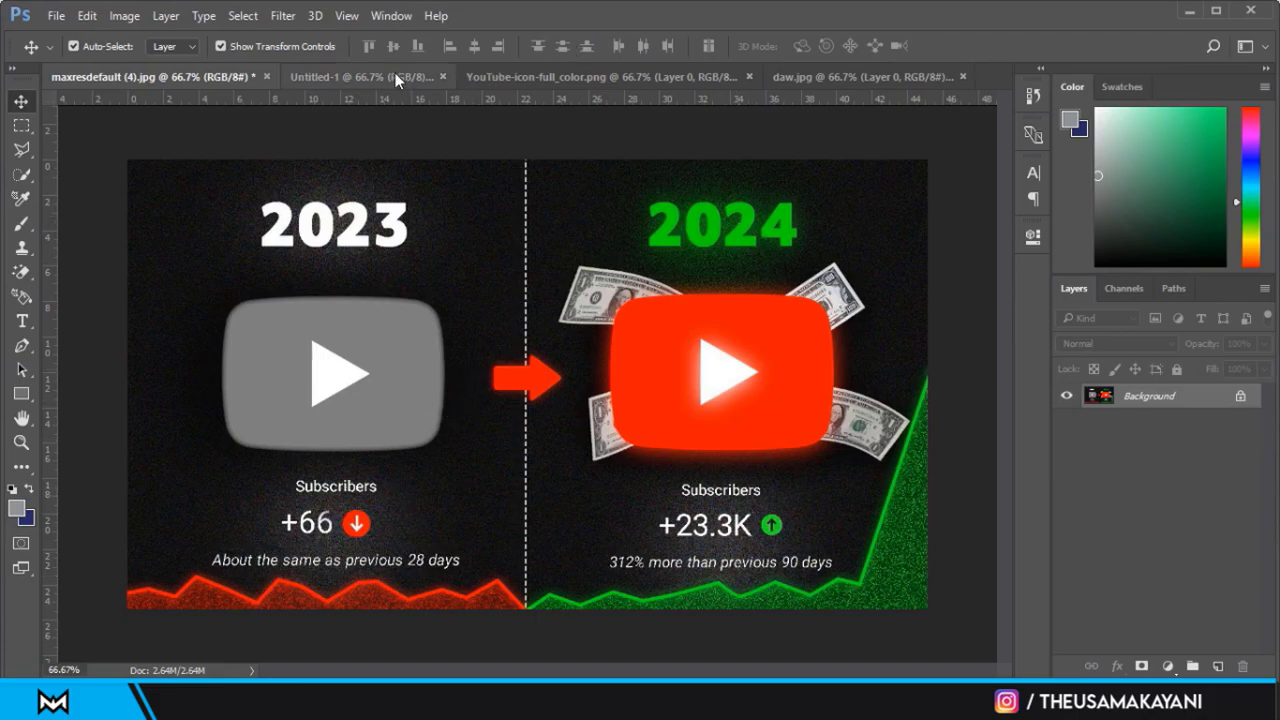
On a new Layer 5, paint a soft white brush glow above the 2023 heading.
left_click(360, 76)
left_click(23, 224)
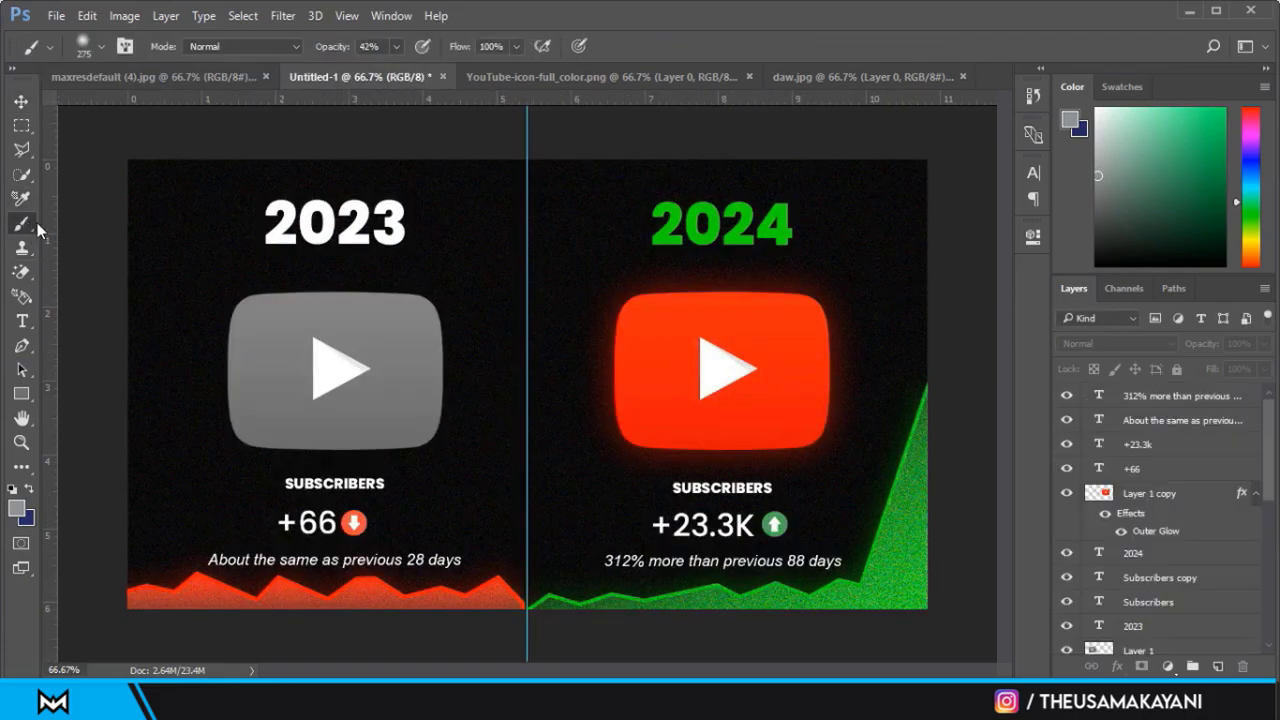
left_click(1218, 666)
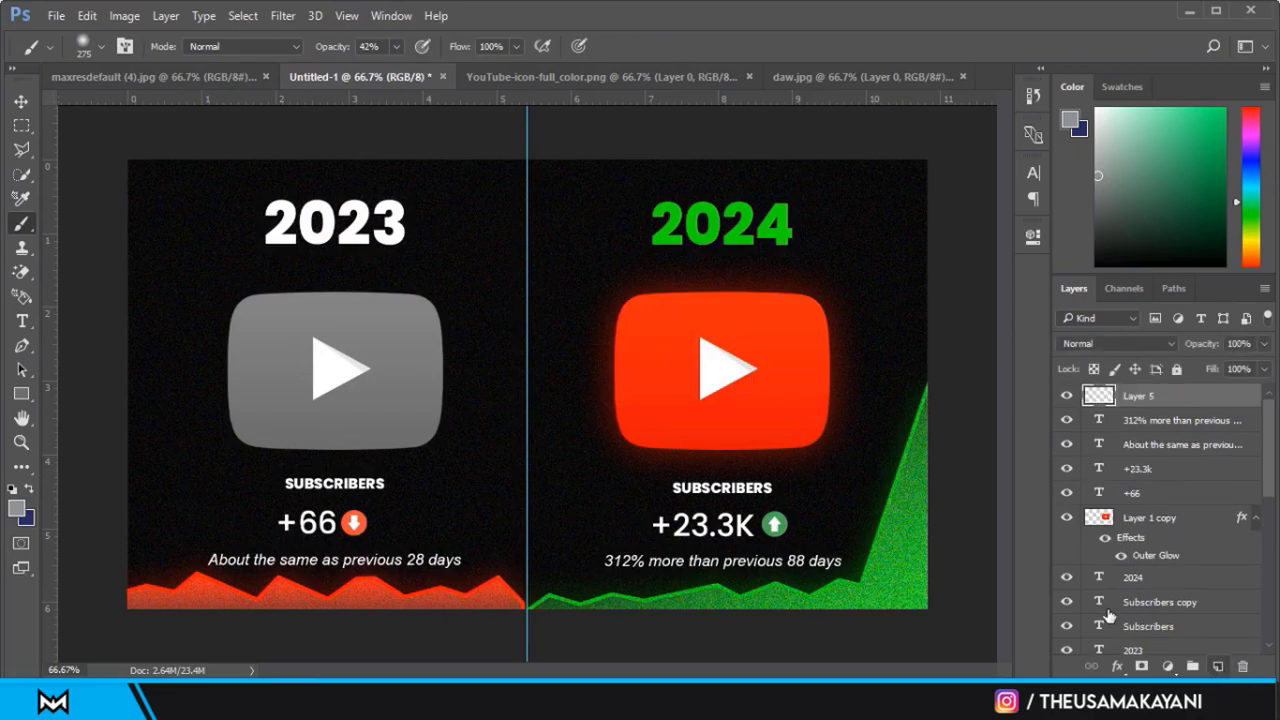
left_click(16, 510)
left_click(779, 222)
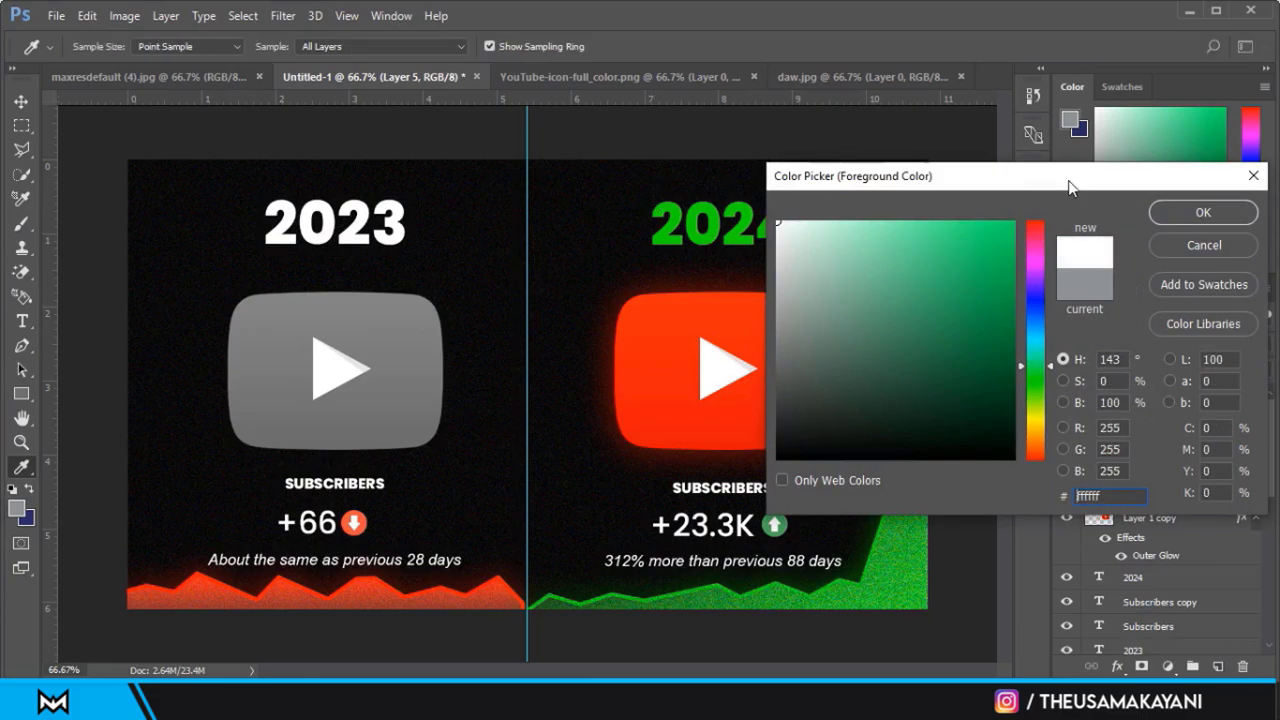
left_click(1204, 213)
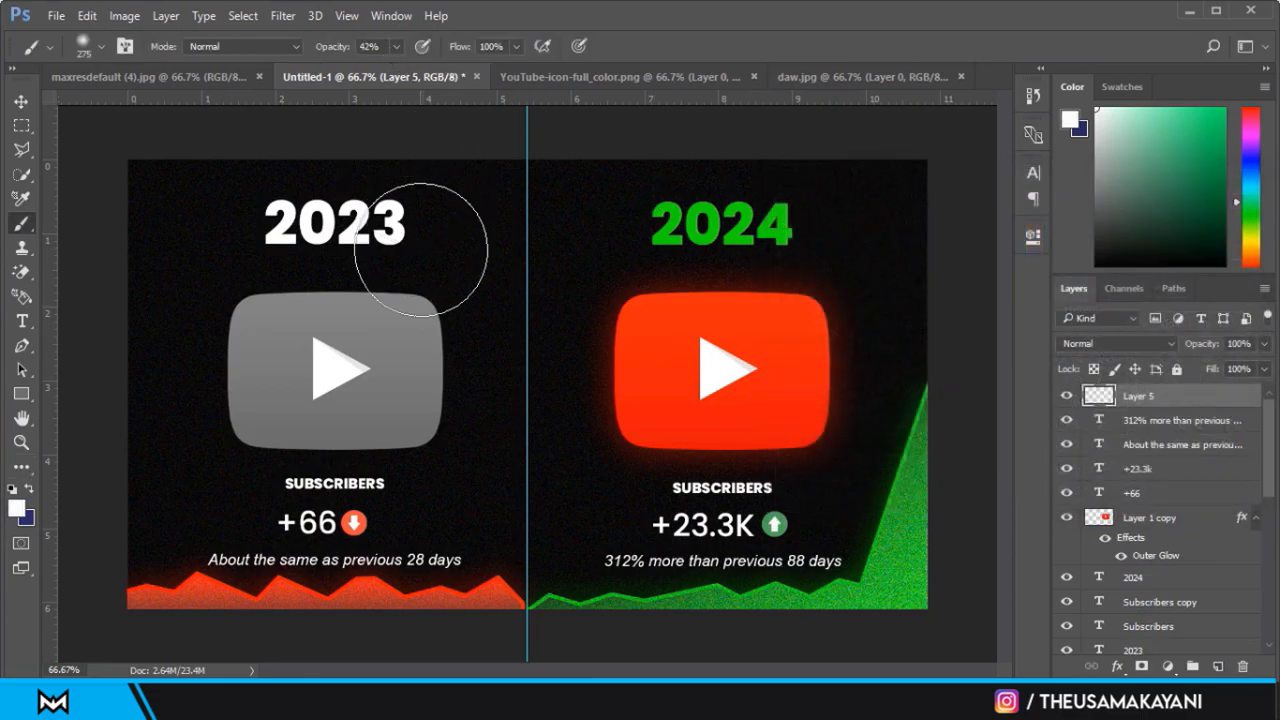
left_click(330, 178)
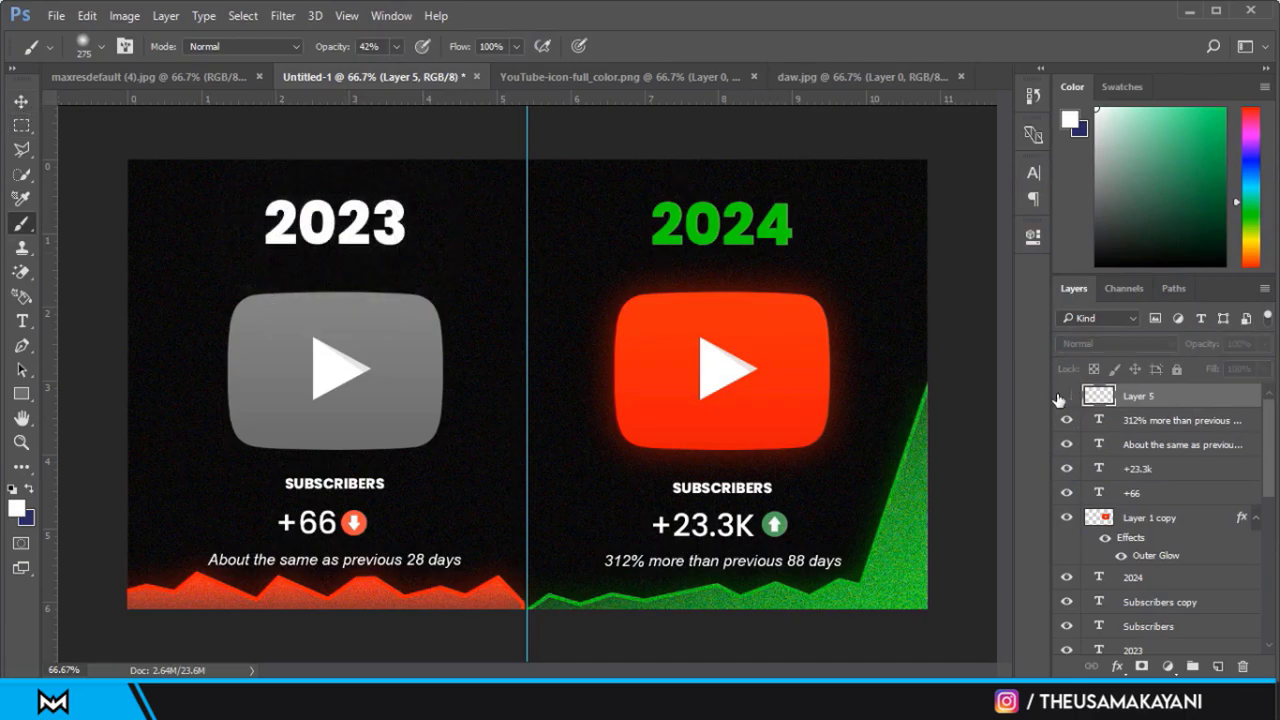
left_click(1066, 396)
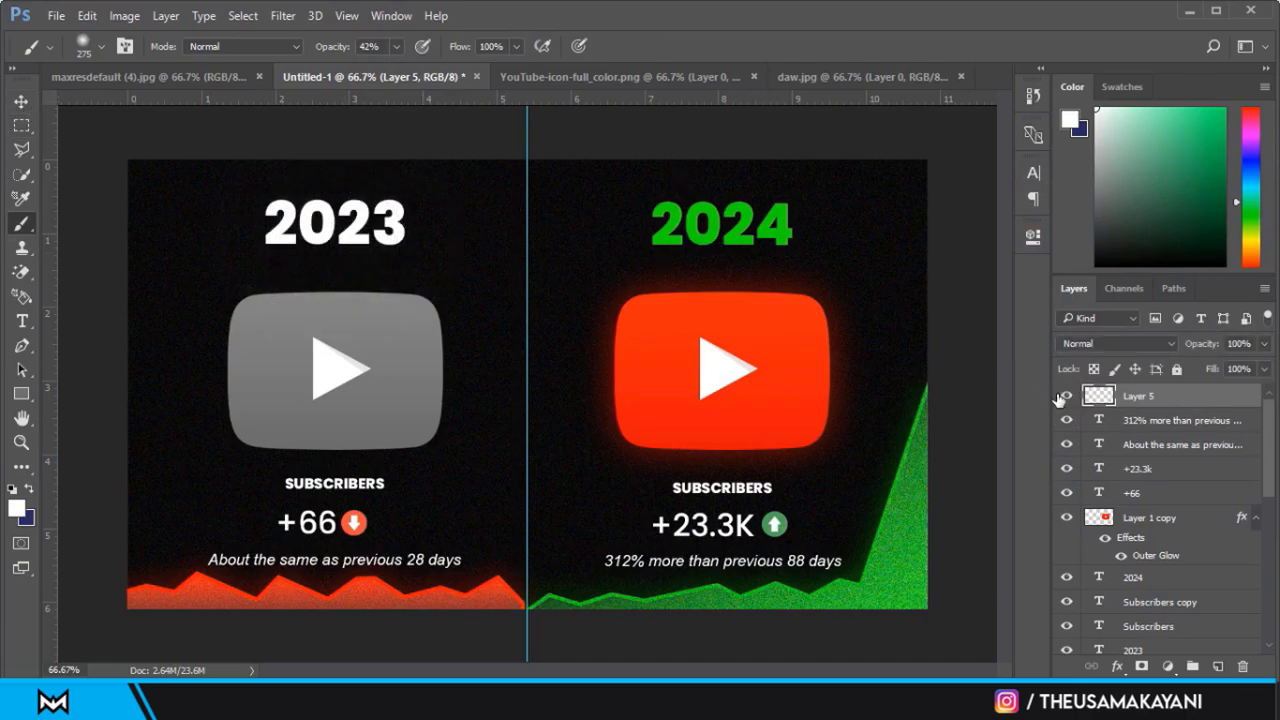
left_click(29, 103)
Add 75% noise to the white glow and lower its layer opacity to 52%.
left_click(284, 16)
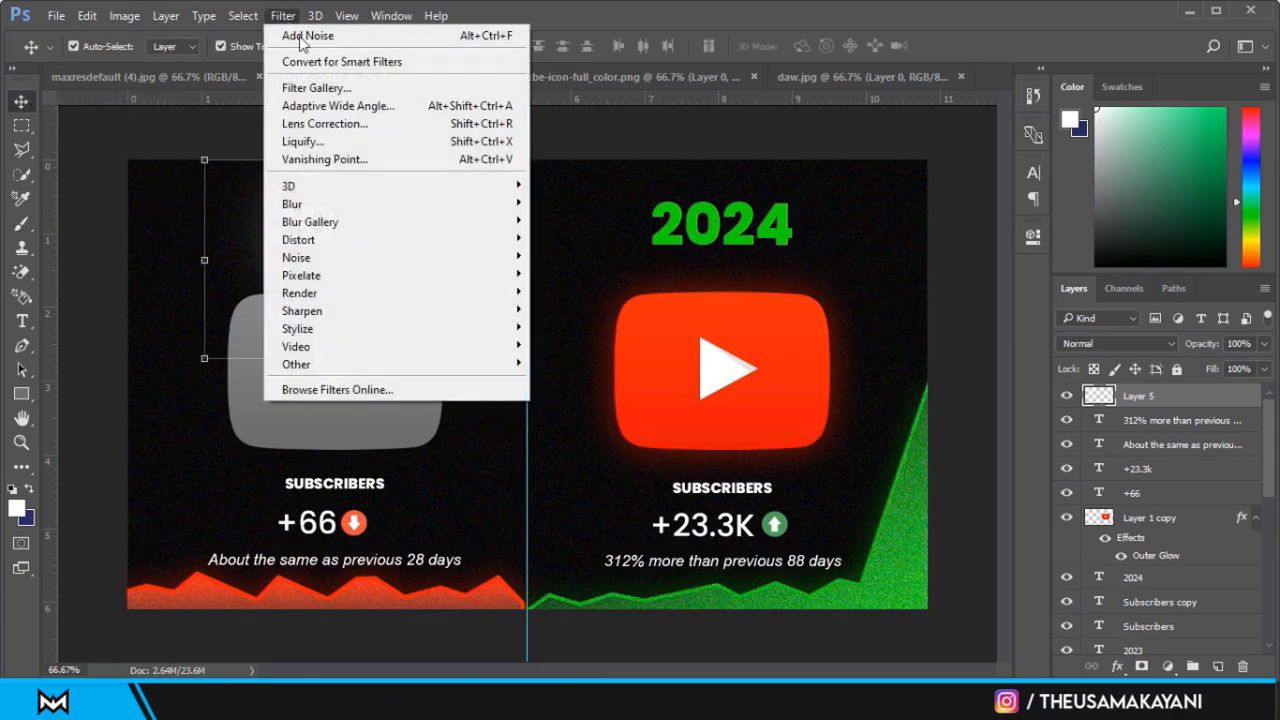
mouse_move(297, 257)
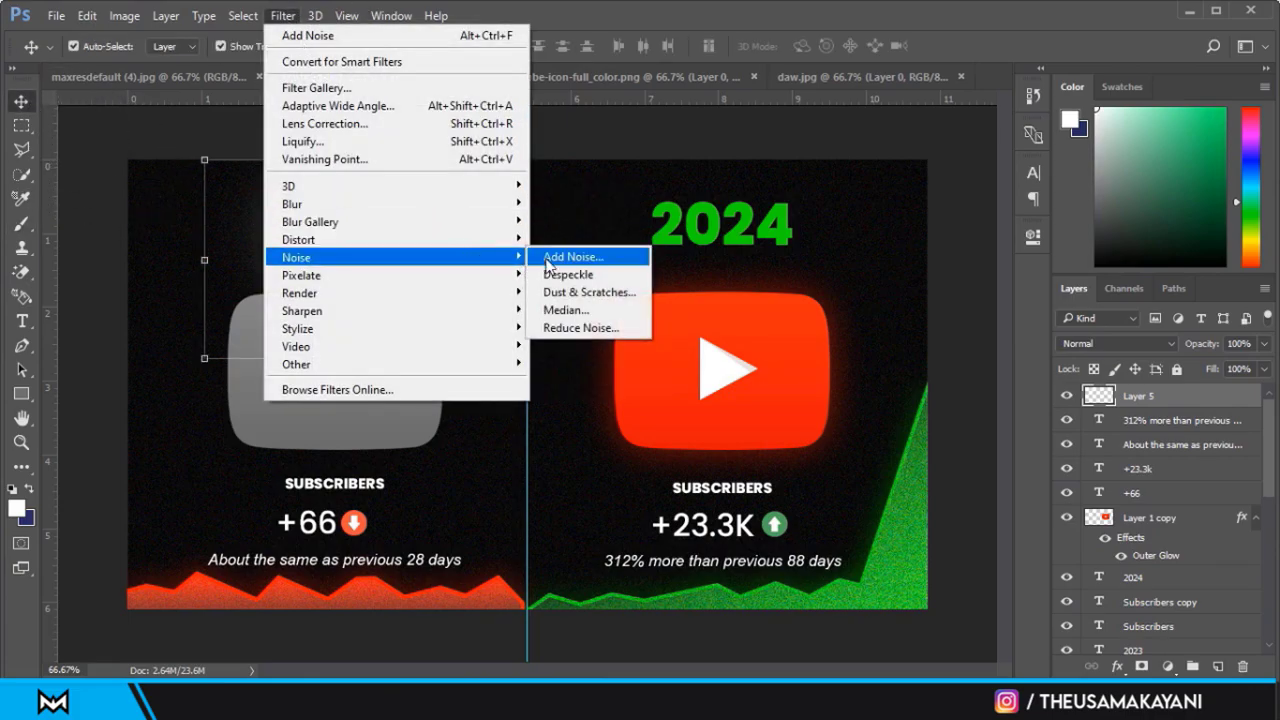
left_click(556, 258)
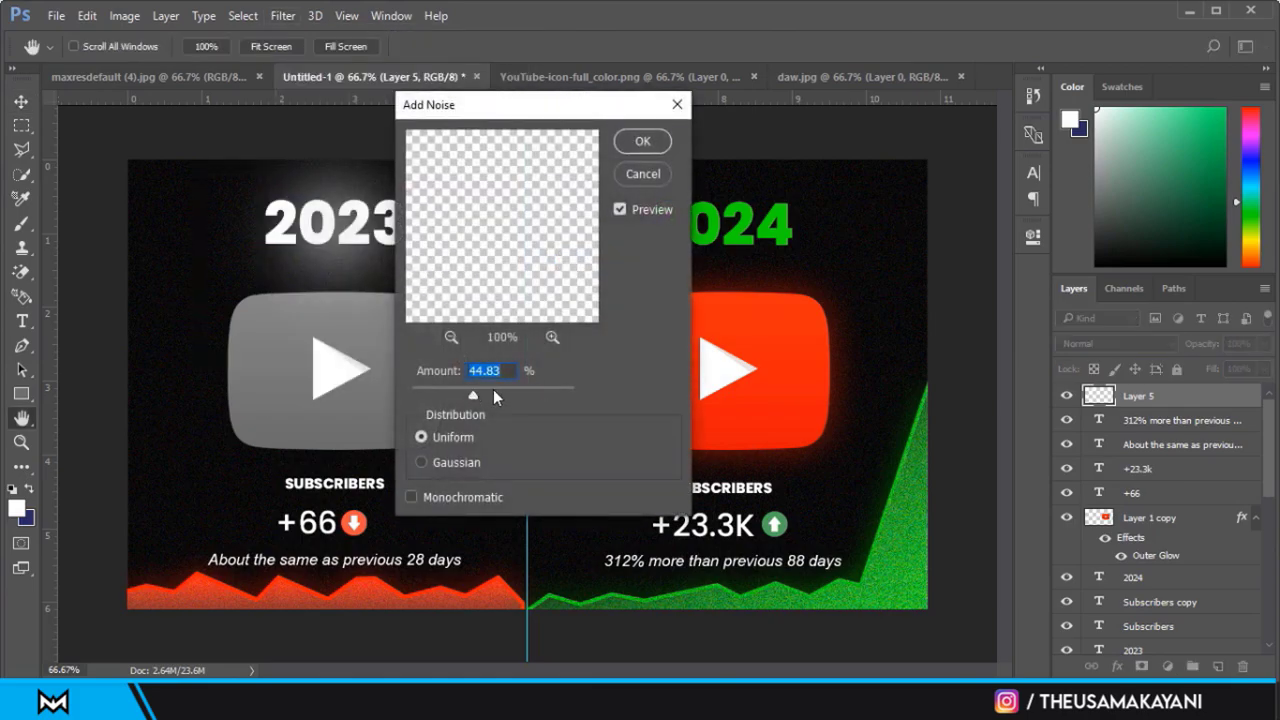
left_click_drag(499, 389, 493, 388)
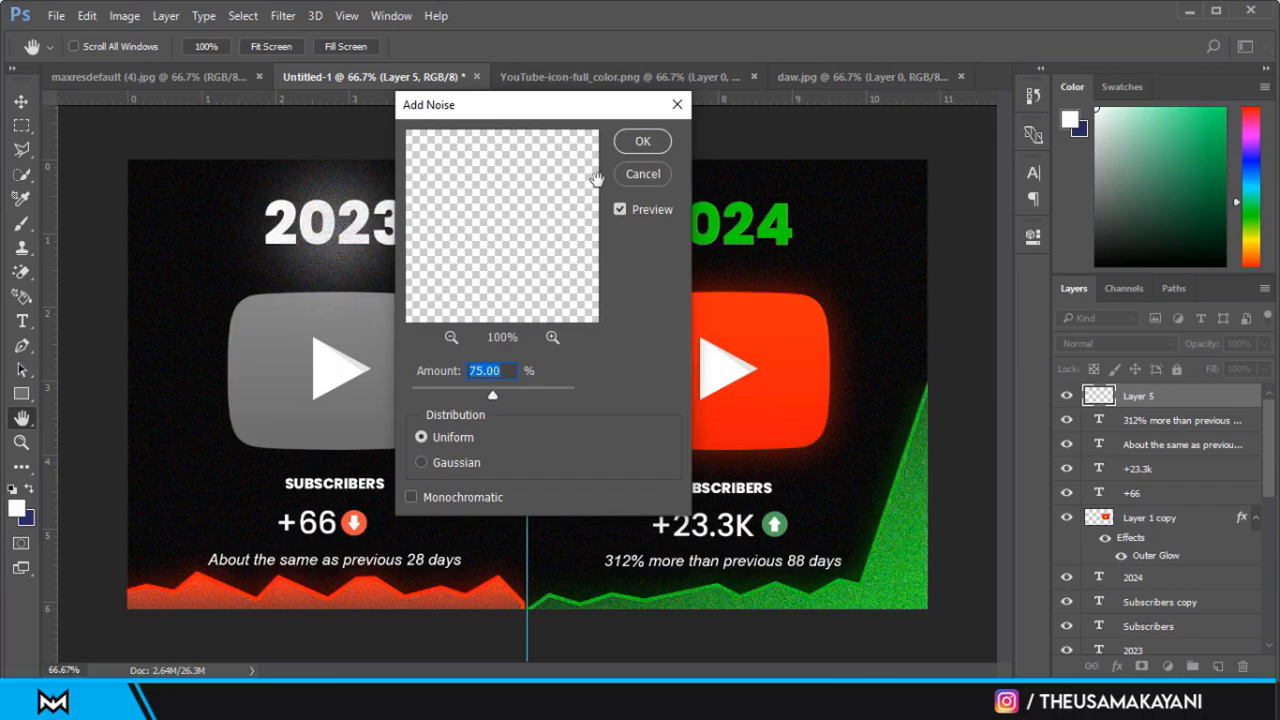
left_click(645, 141)
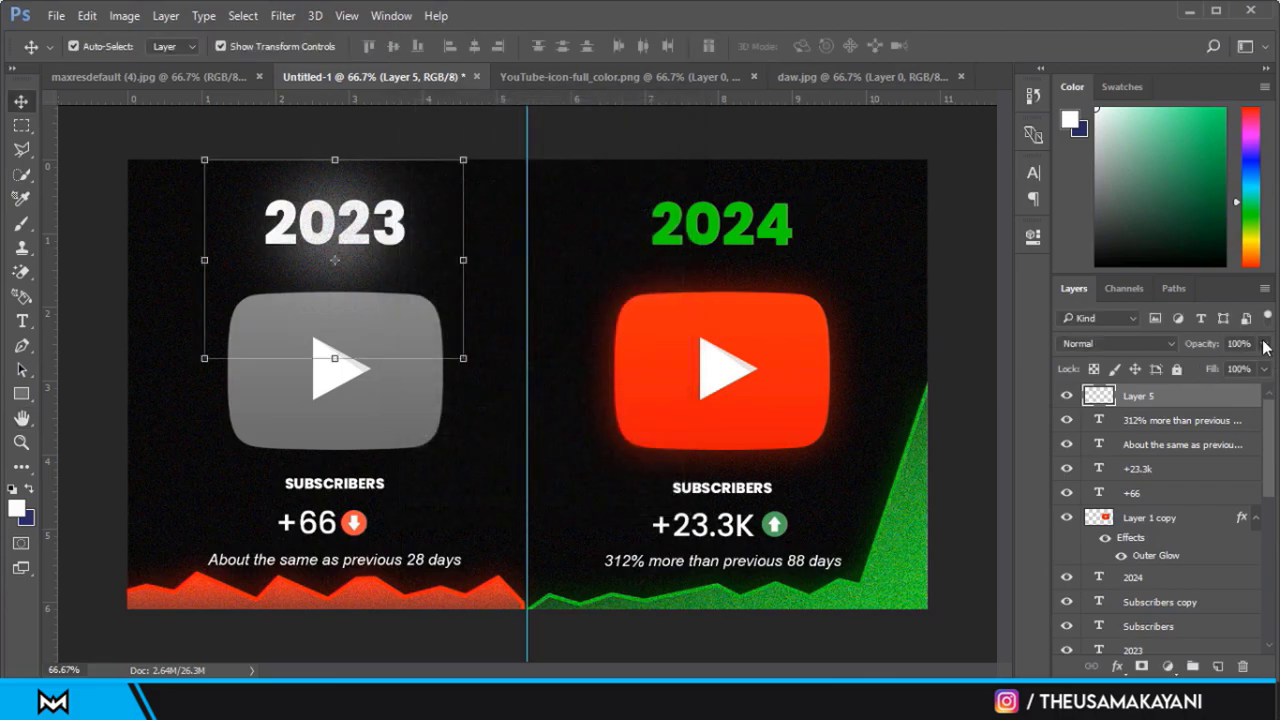
left_click(1265, 344)
left_click_drag(1221, 366, 1213, 366)
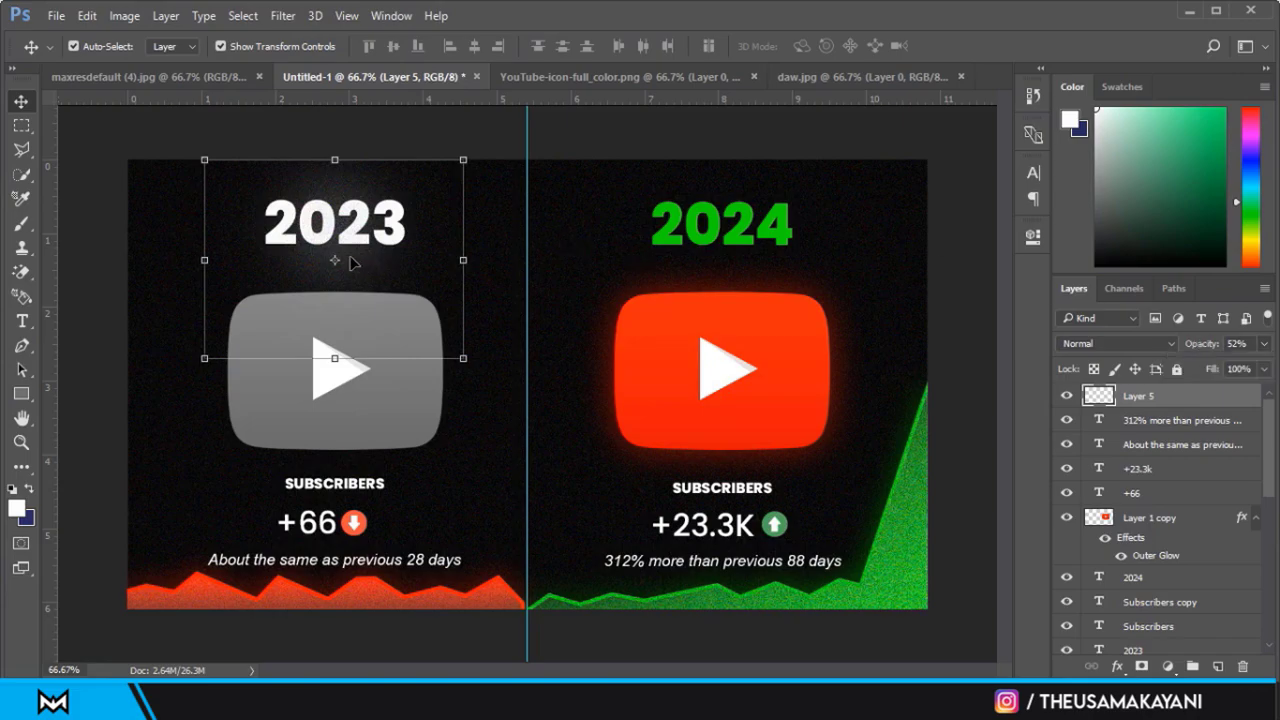
Nudge the glow above 2023 and squash it to about 79% height.
left_click_drag(344, 258, 346, 259)
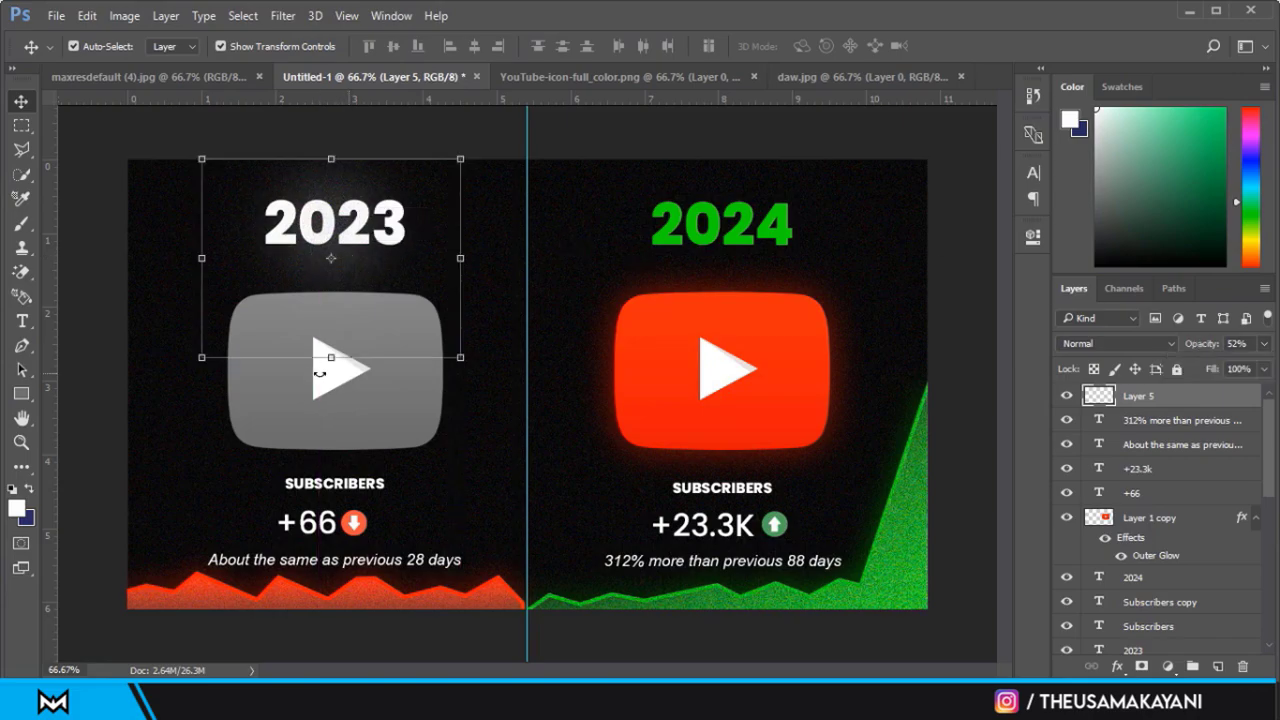
mouse_move(322, 357)
left_mouse_down()
mouse_move(331, 298)
mouse_move(331, 316)
left_mouse_up()
left_click_drag(363, 185, 358, 195)
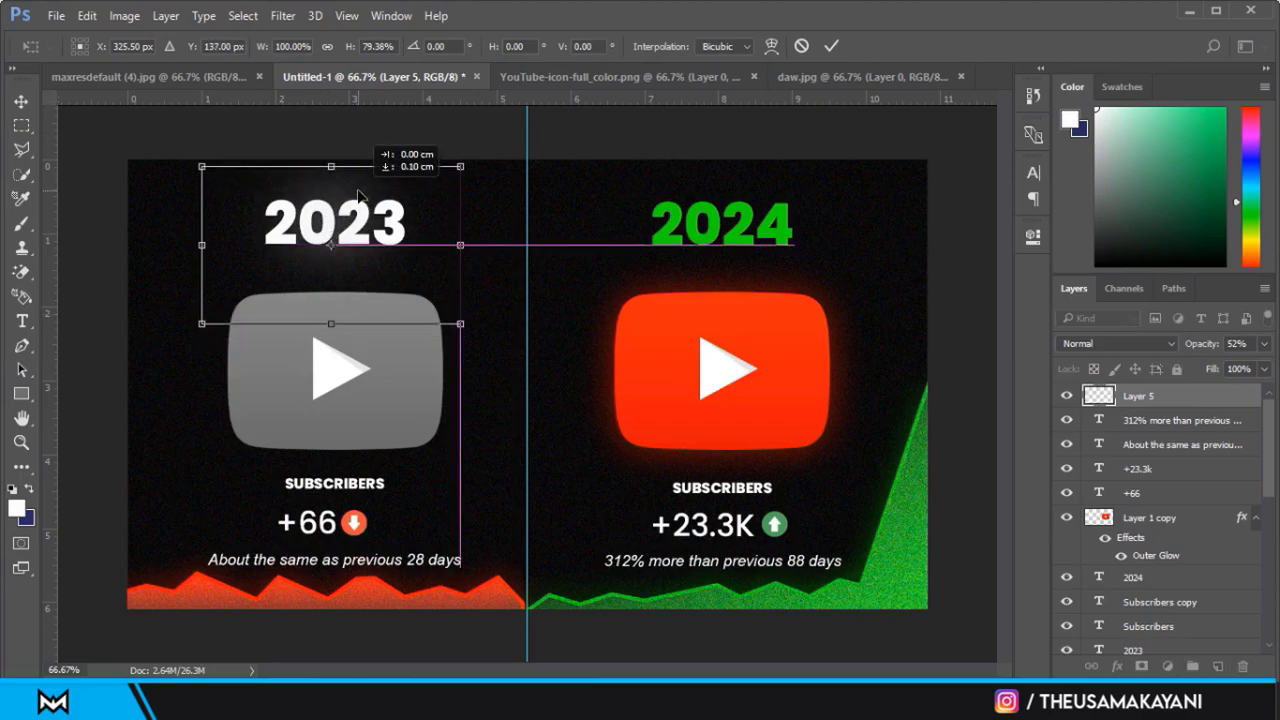
key("Return")
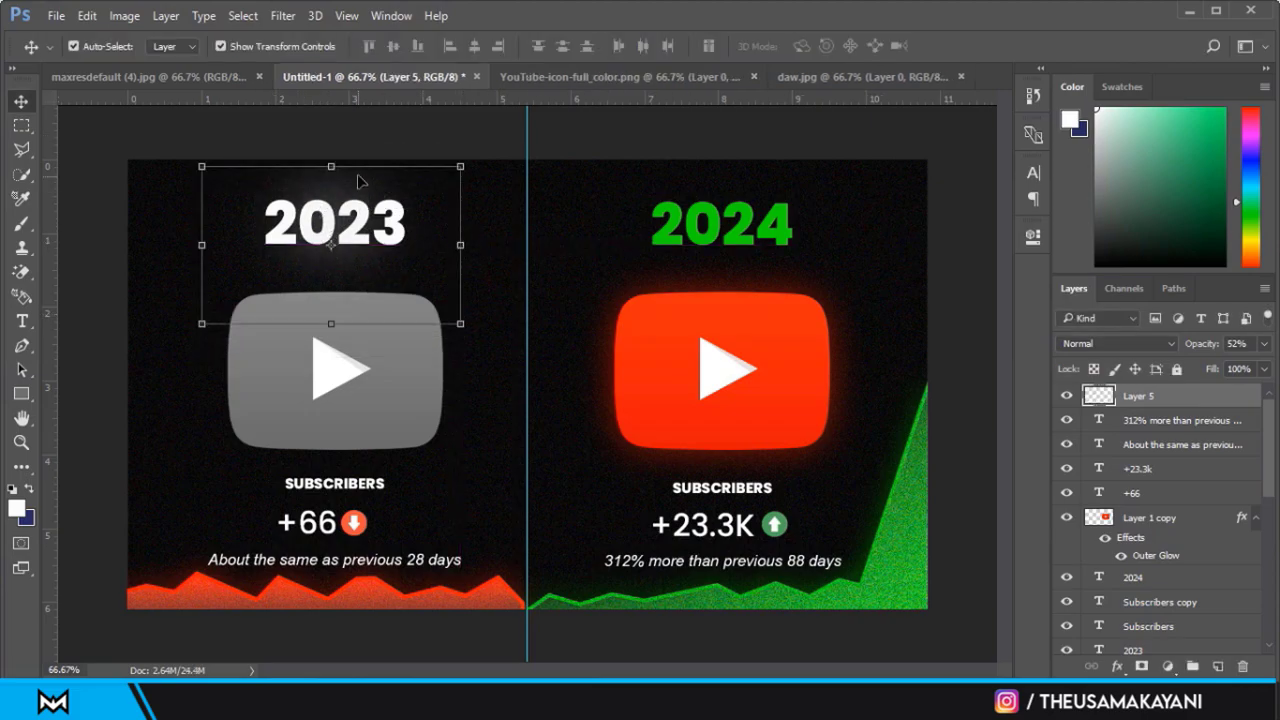
Resize the glow to about 111% height and 122% width, then copy it behind 2024.
key("ctrl+t")
left_click_drag(340, 166, 340, 146)
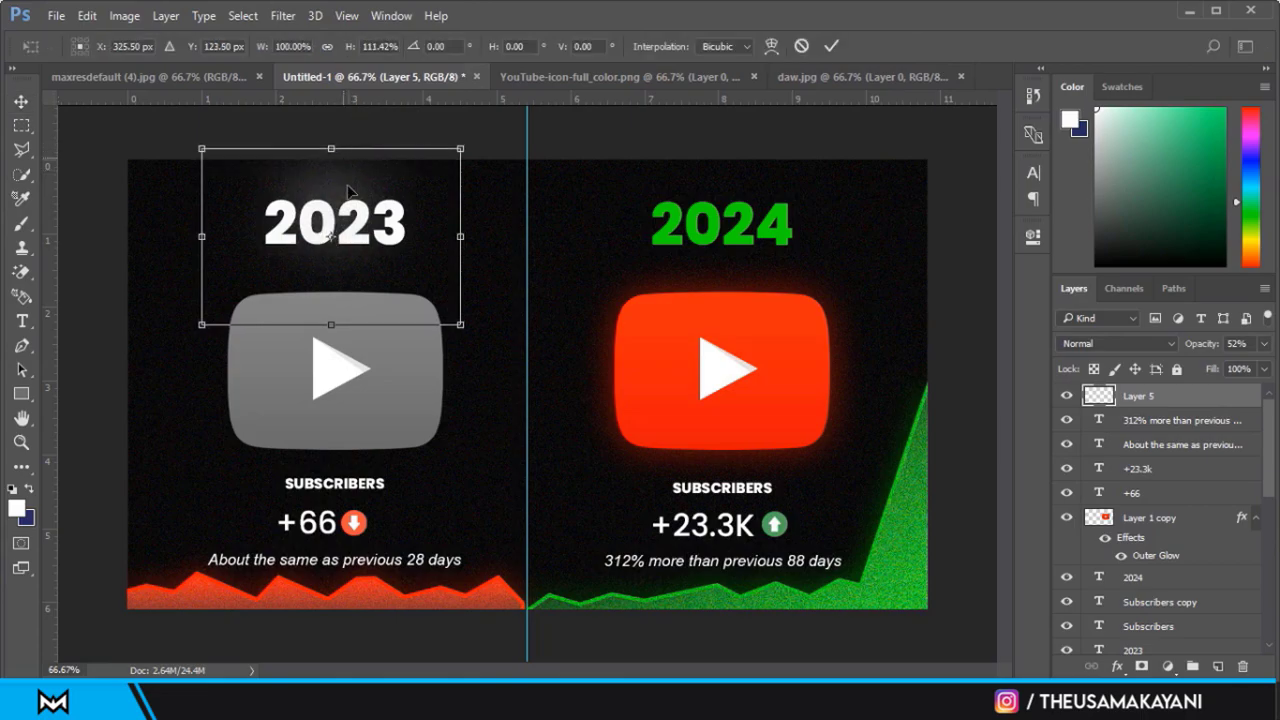
left_click_drag(350, 202, 351, 215)
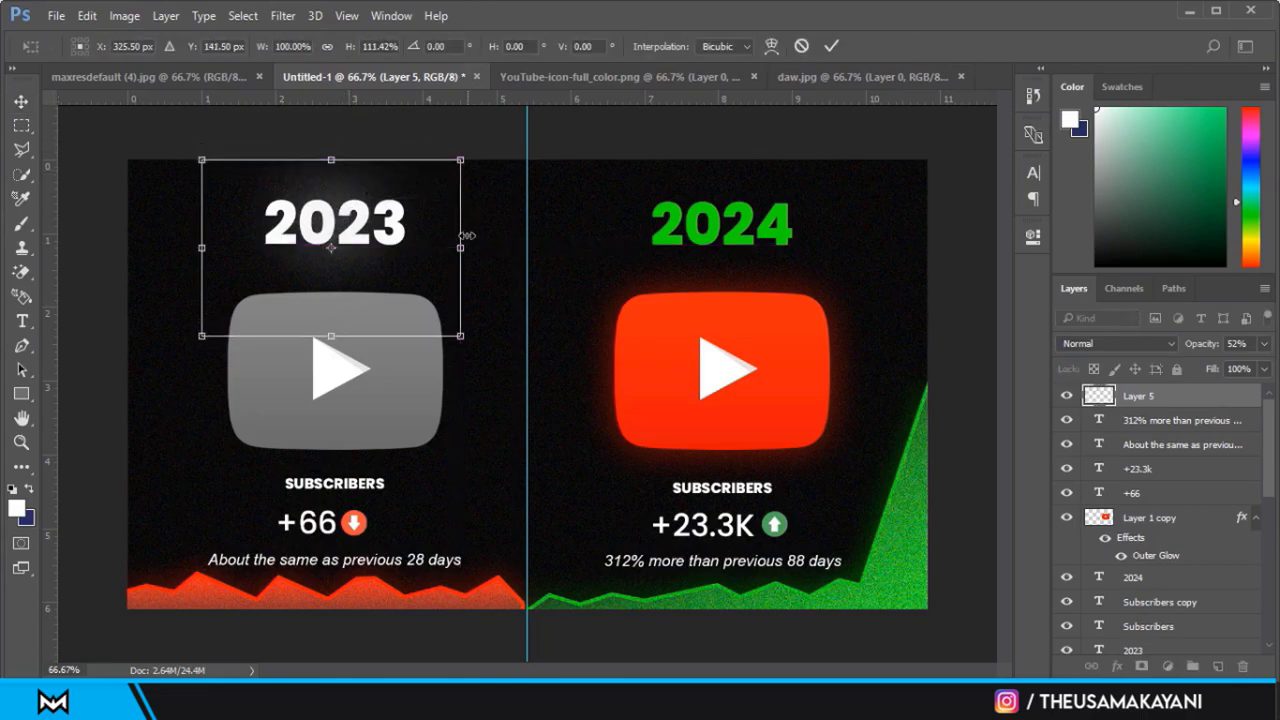
left_click_drag(465, 236, 514, 245)
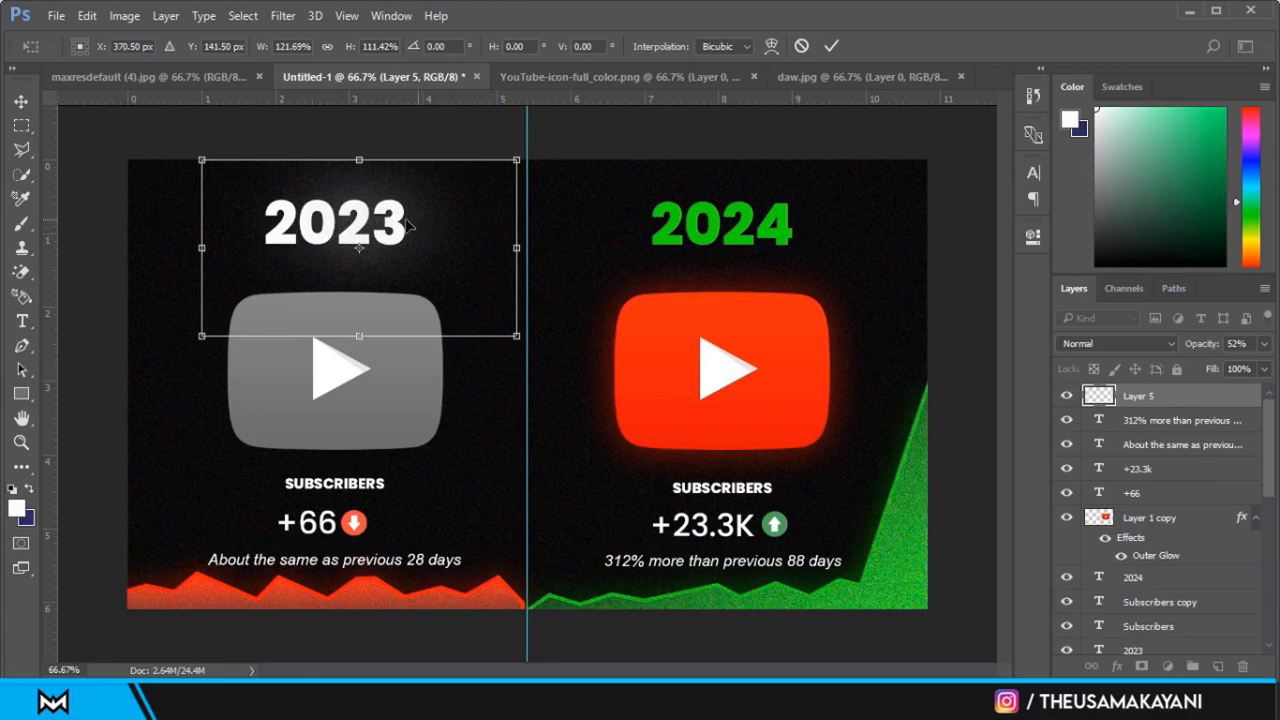
left_click_drag(408, 226, 390, 226)
key("Return")
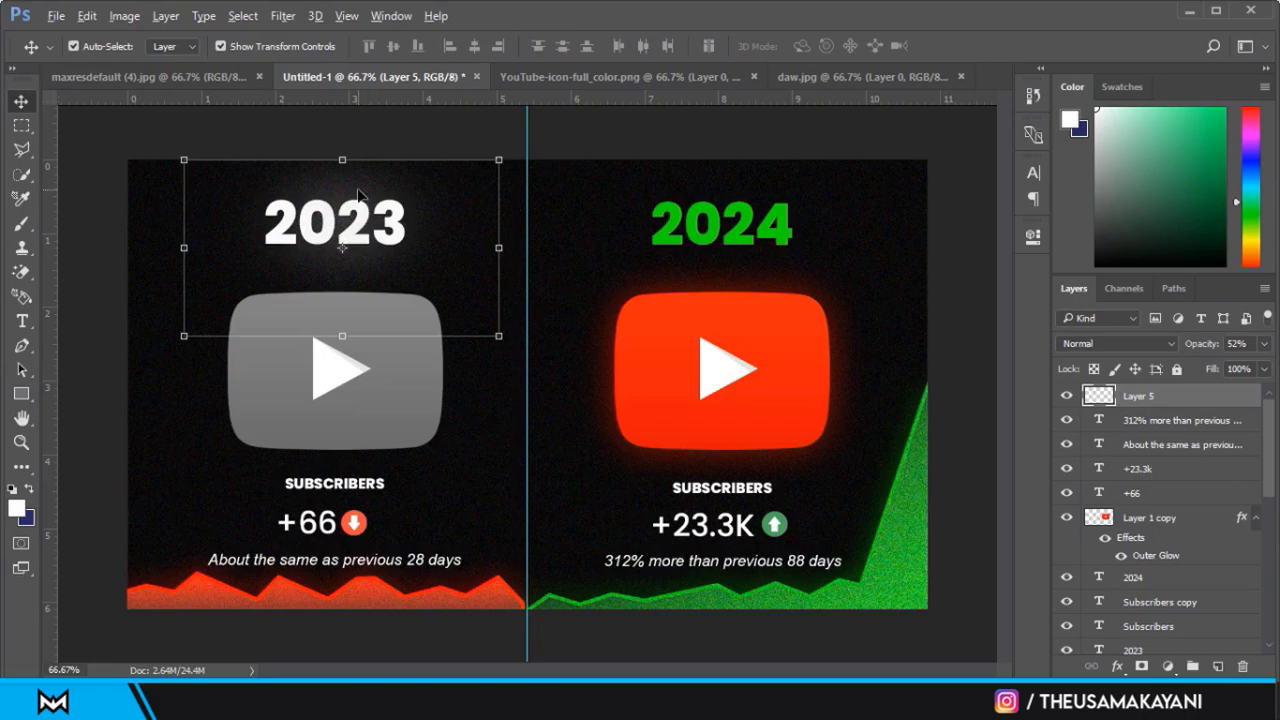
left_click_drag(368, 198, 741, 195)
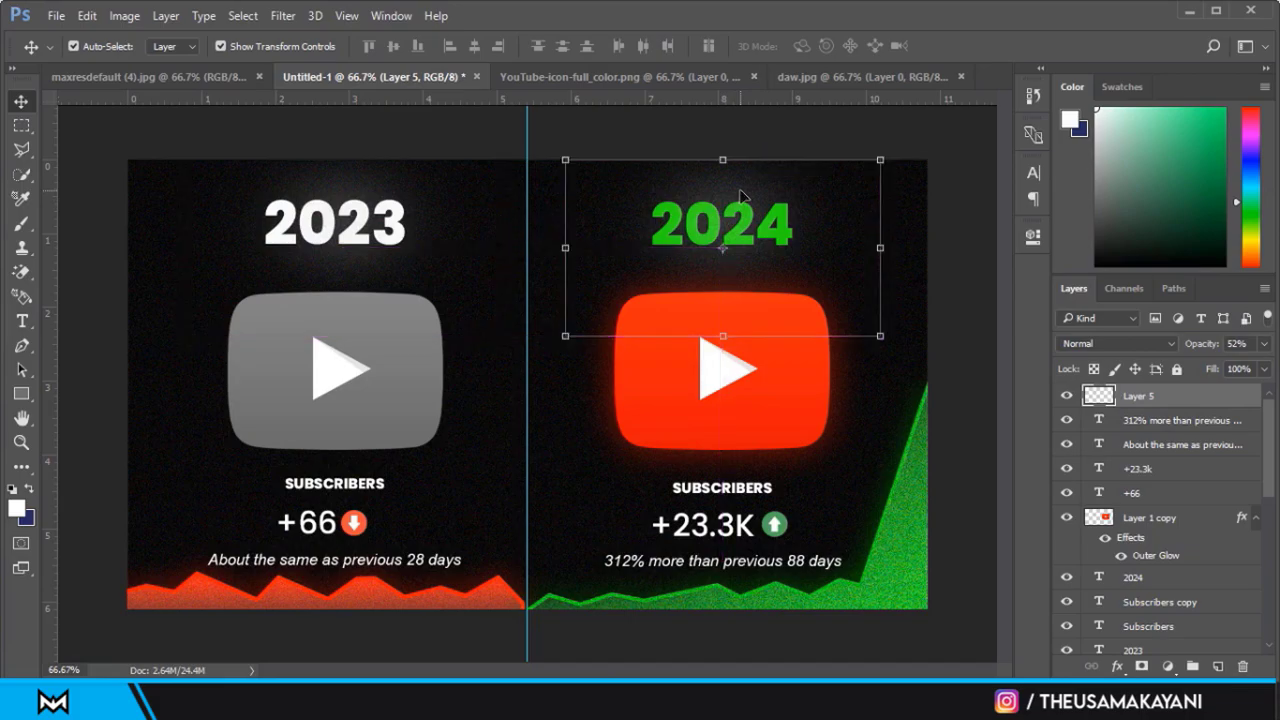
left_click(965, 330)
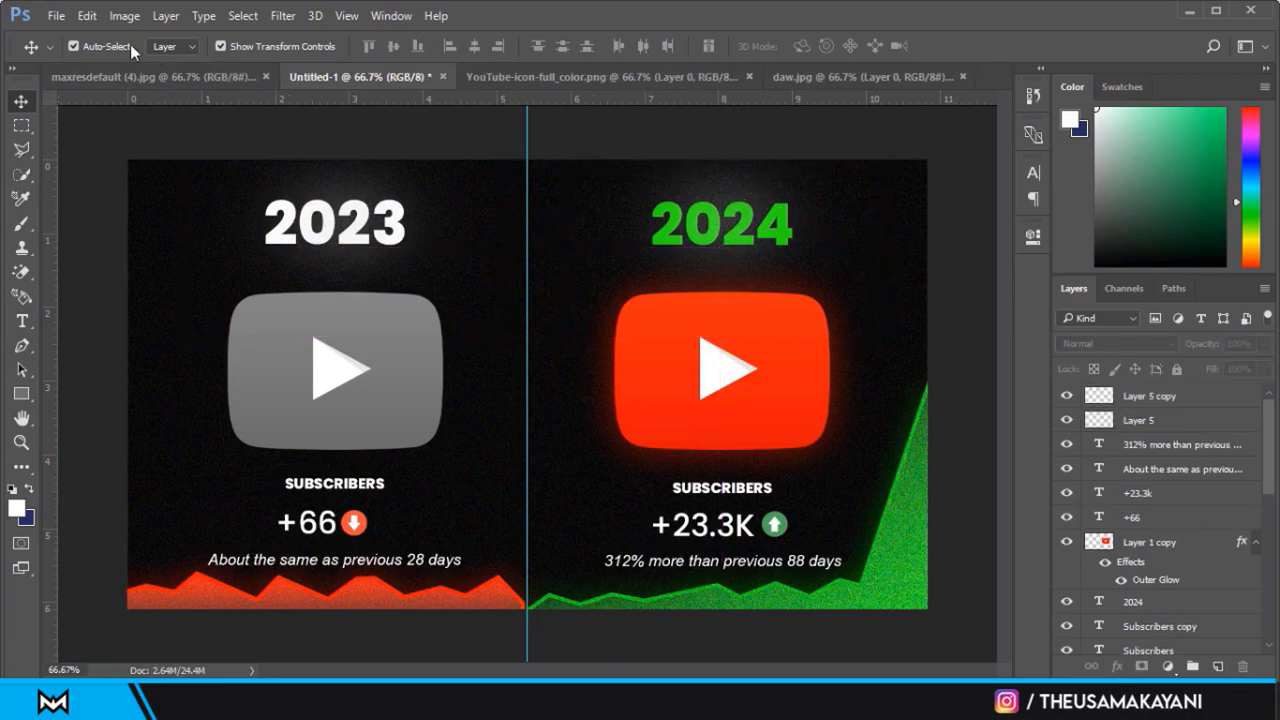
Give the Layer 5 copy glow behind 2024 a green Color Overlay at 71% opacity.
left_click(153, 74)
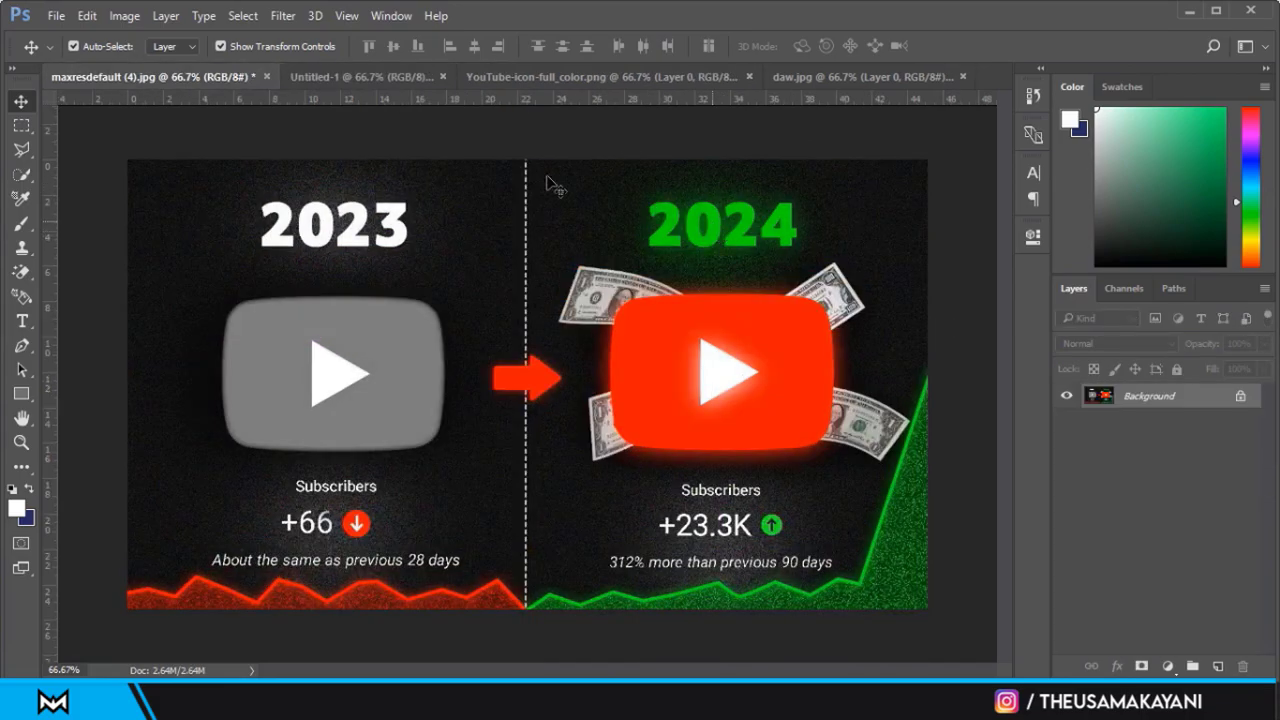
left_click(373, 75)
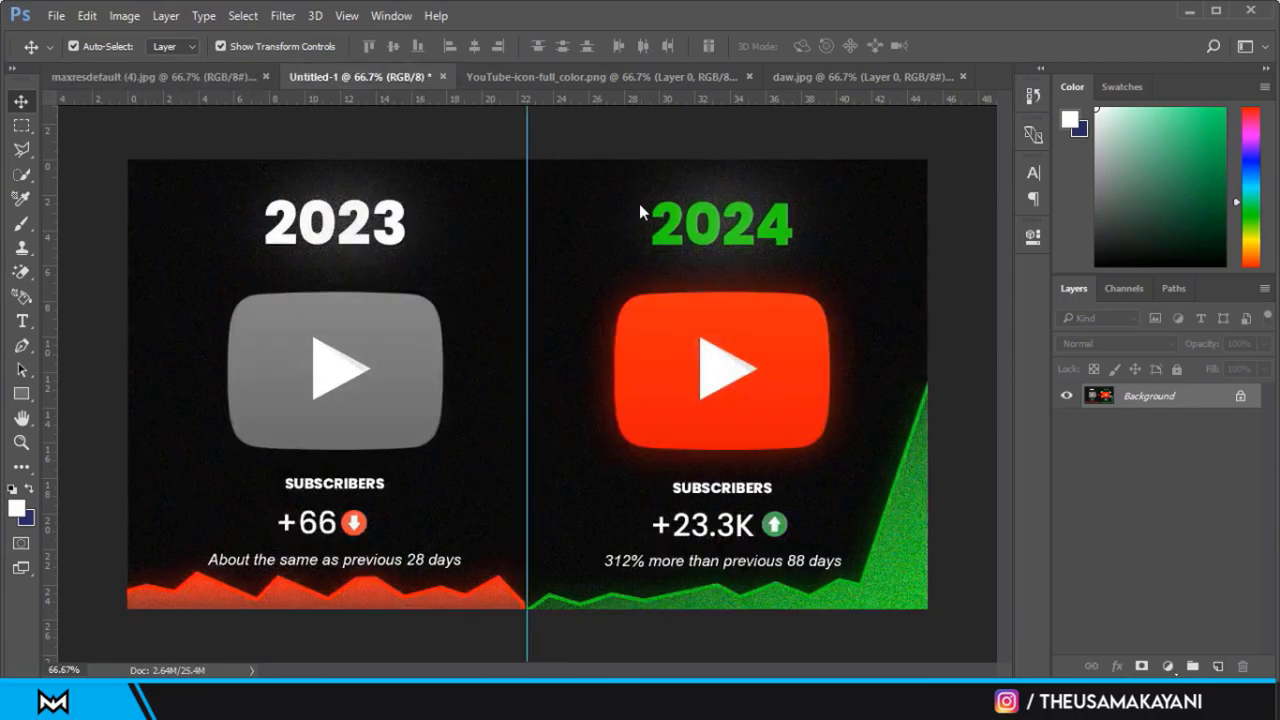
left_click(730, 189)
right_click(1099, 398)
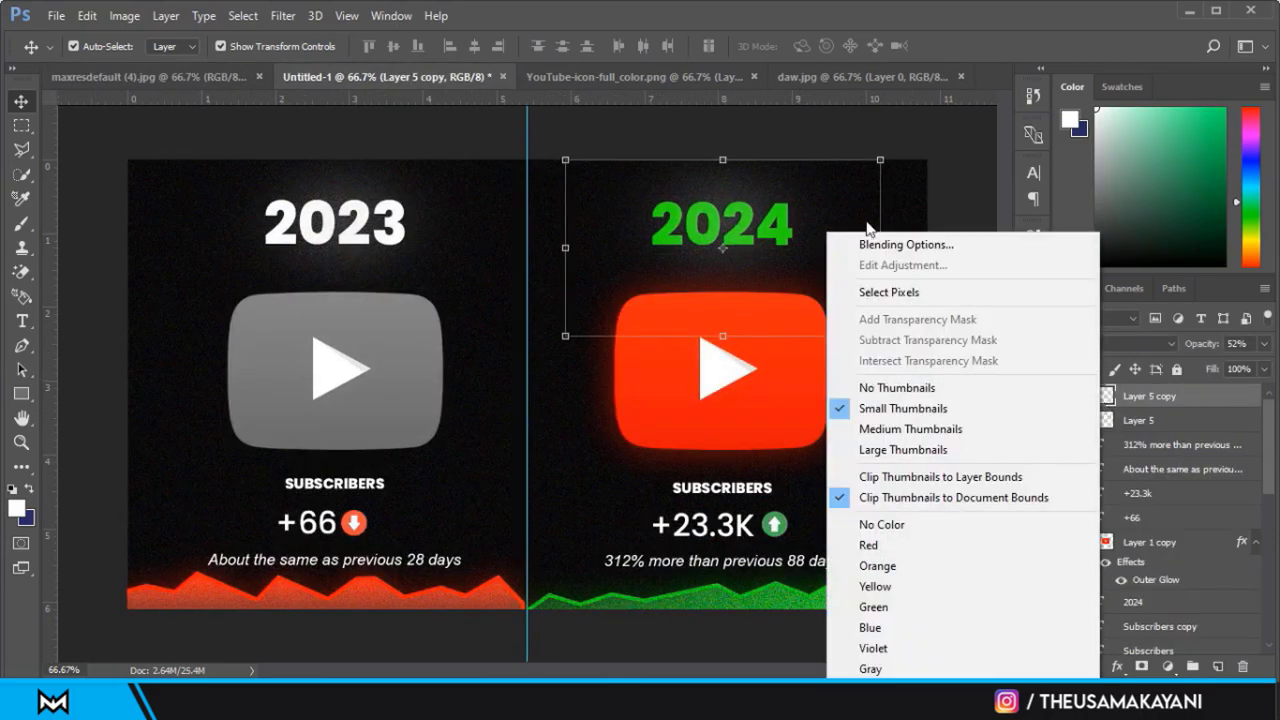
left_click(873, 243)
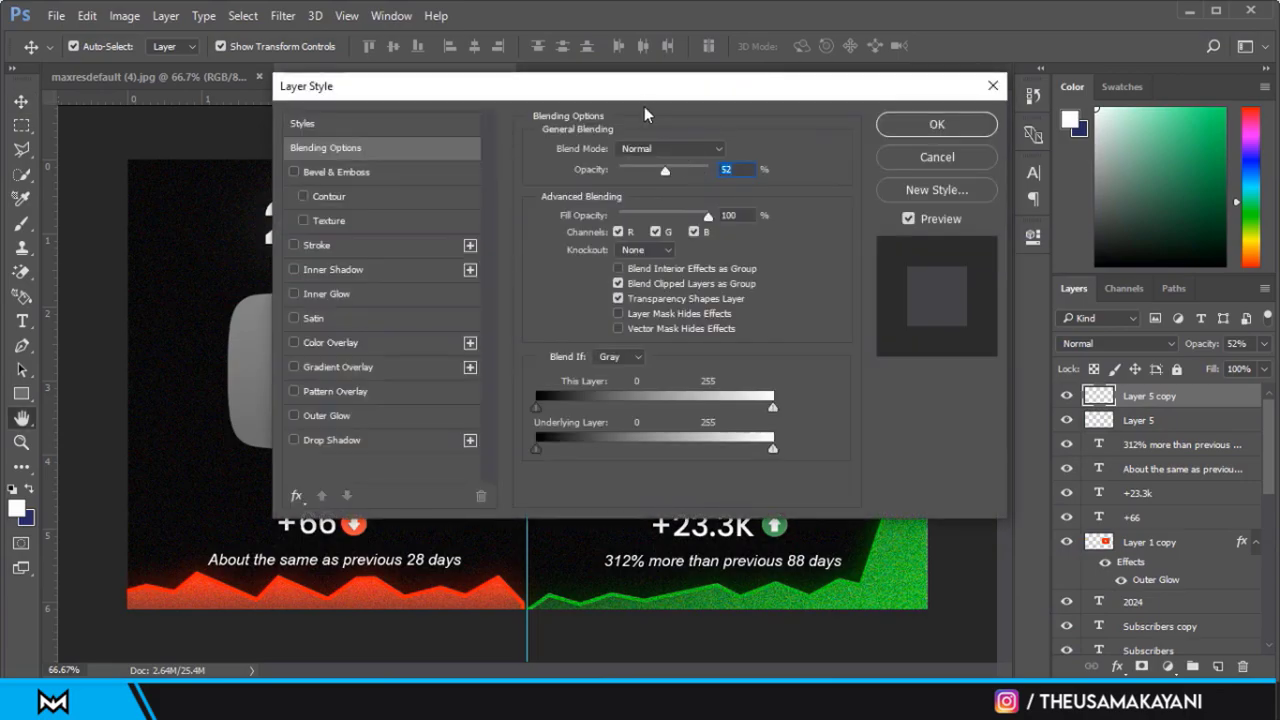
left_click_drag(648, 97, 1179, 334)
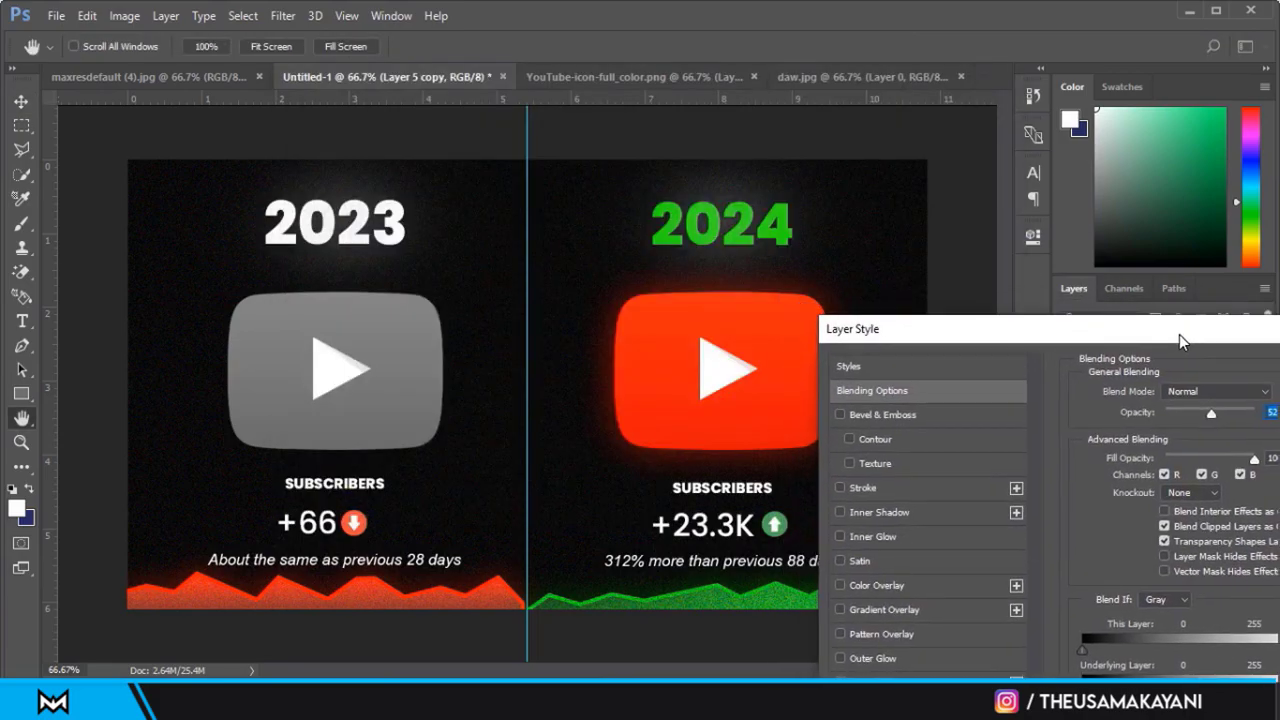
left_click(865, 586)
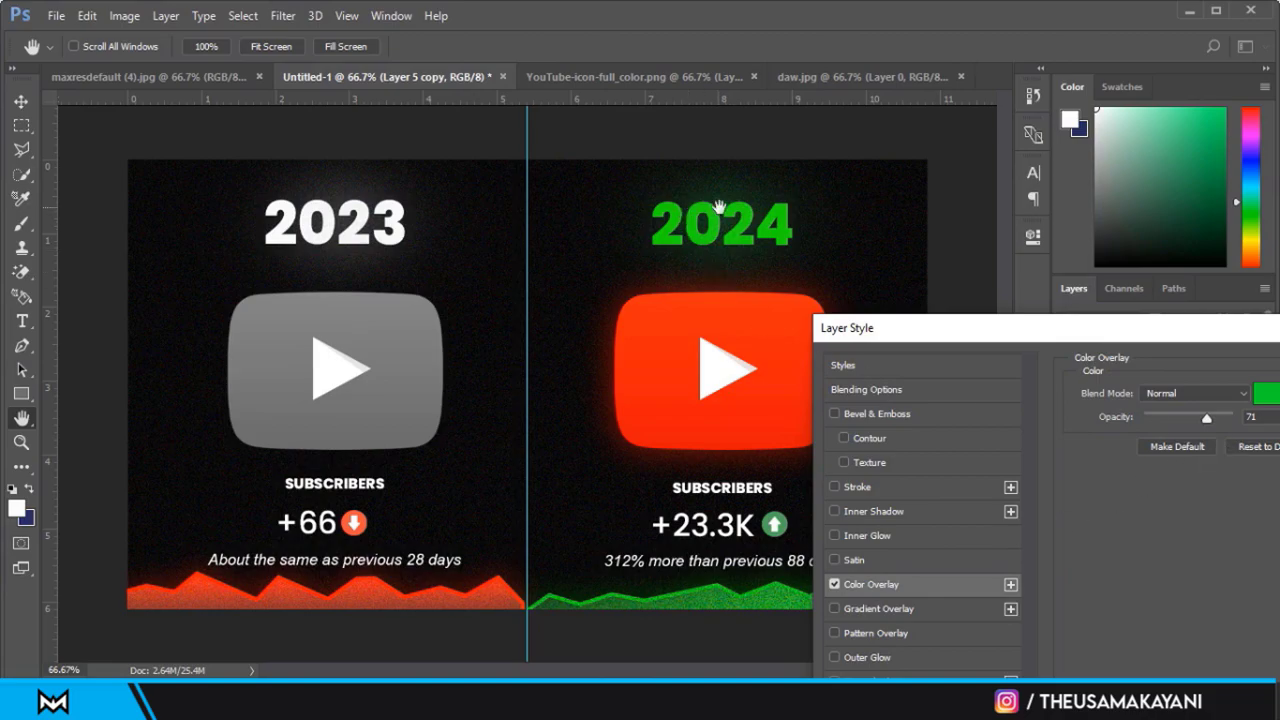
left_click_drag(914, 330, 643, 316)
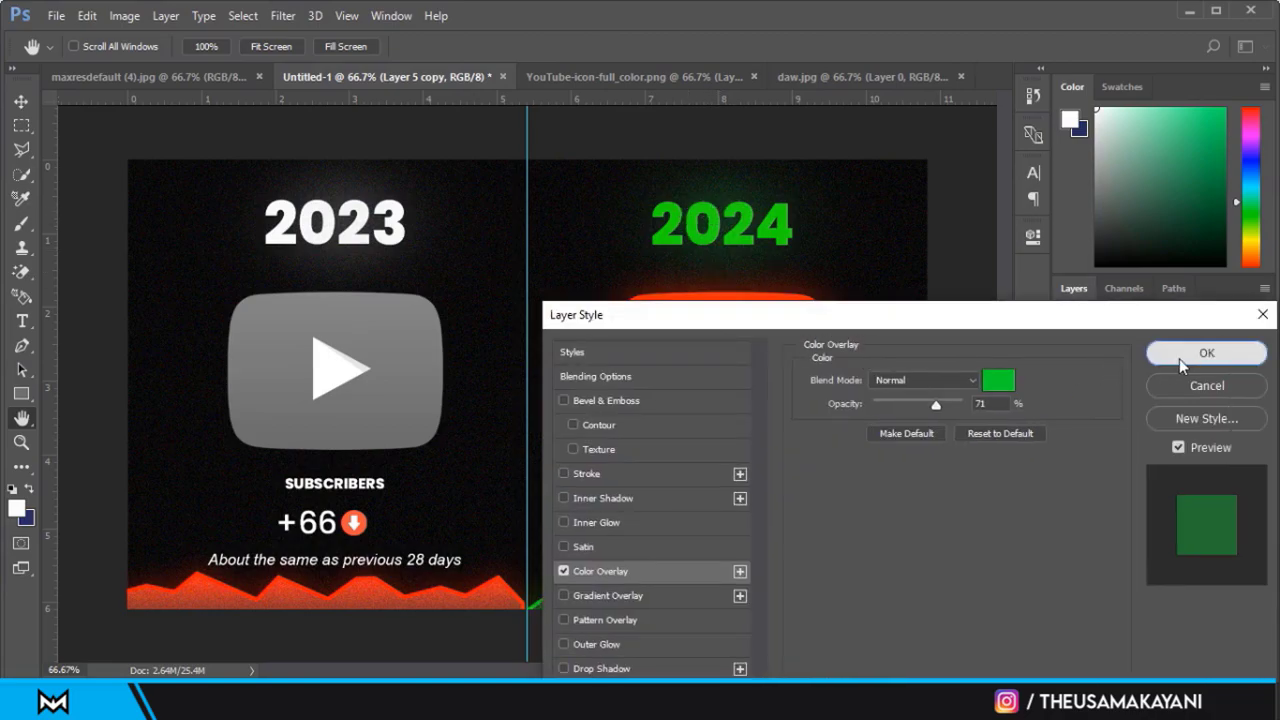
left_click(1179, 358)
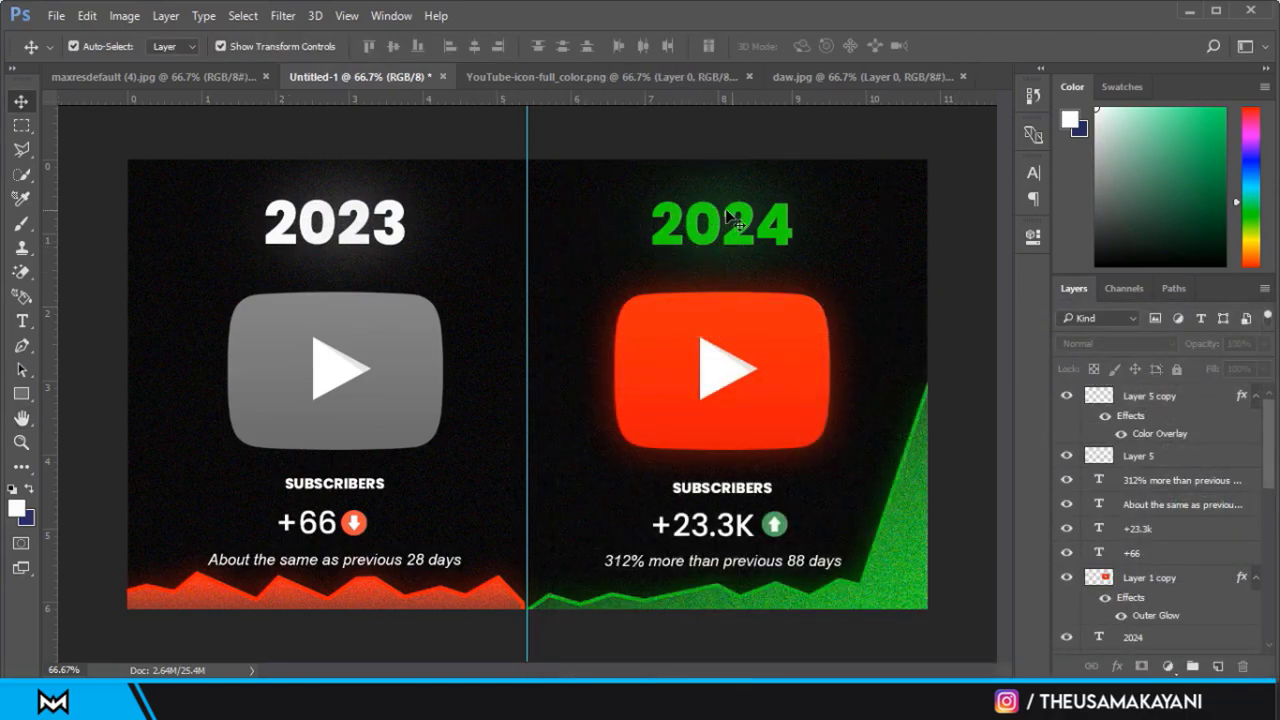
Duplicate the white glow behind the 2023 stats and send it beneath the text.
left_click(369, 181)
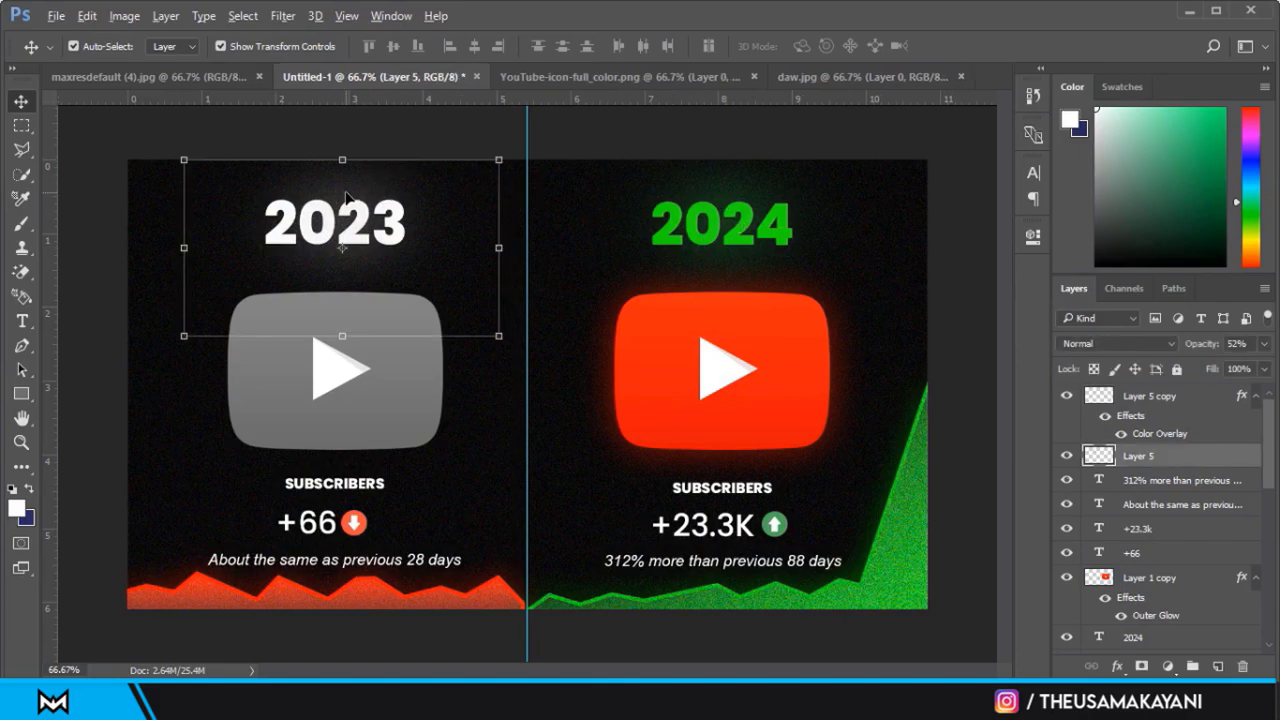
left_click_drag(345, 197, 354, 492)
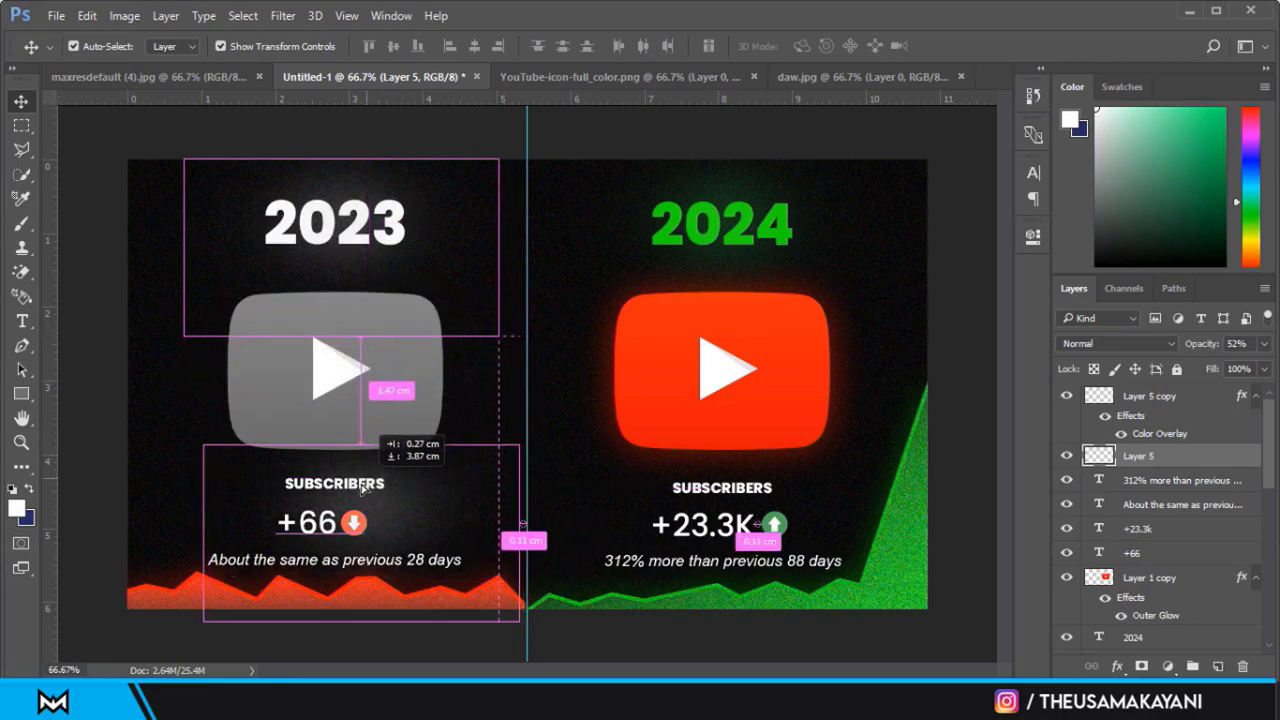
left_click_drag(354, 492, 384, 517)
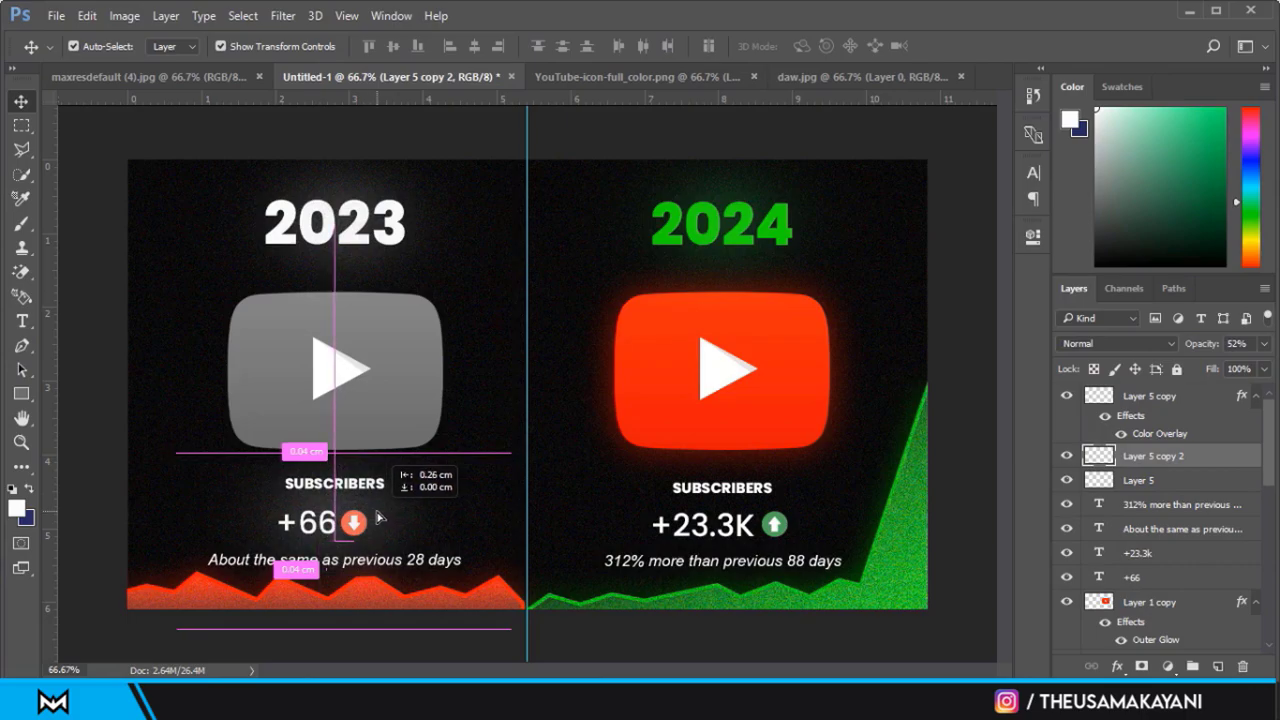
left_click_drag(381, 517, 377, 516)
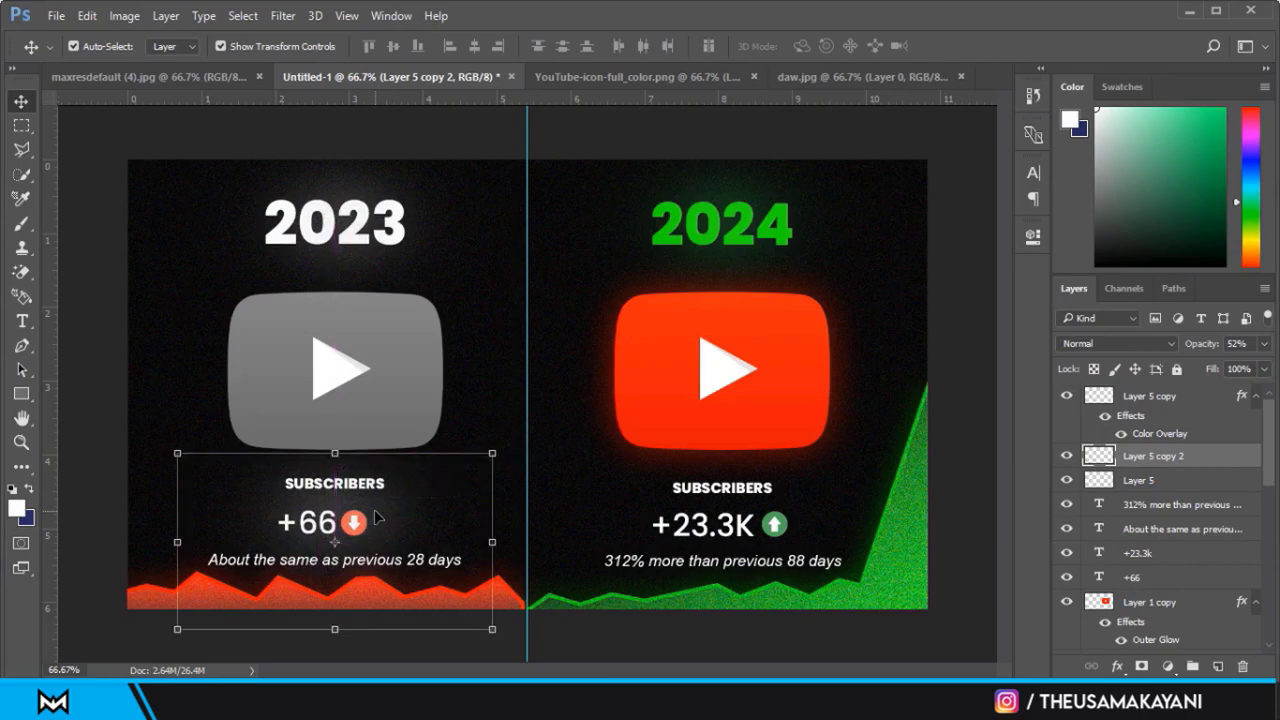
key("ctrl+bracketleft")
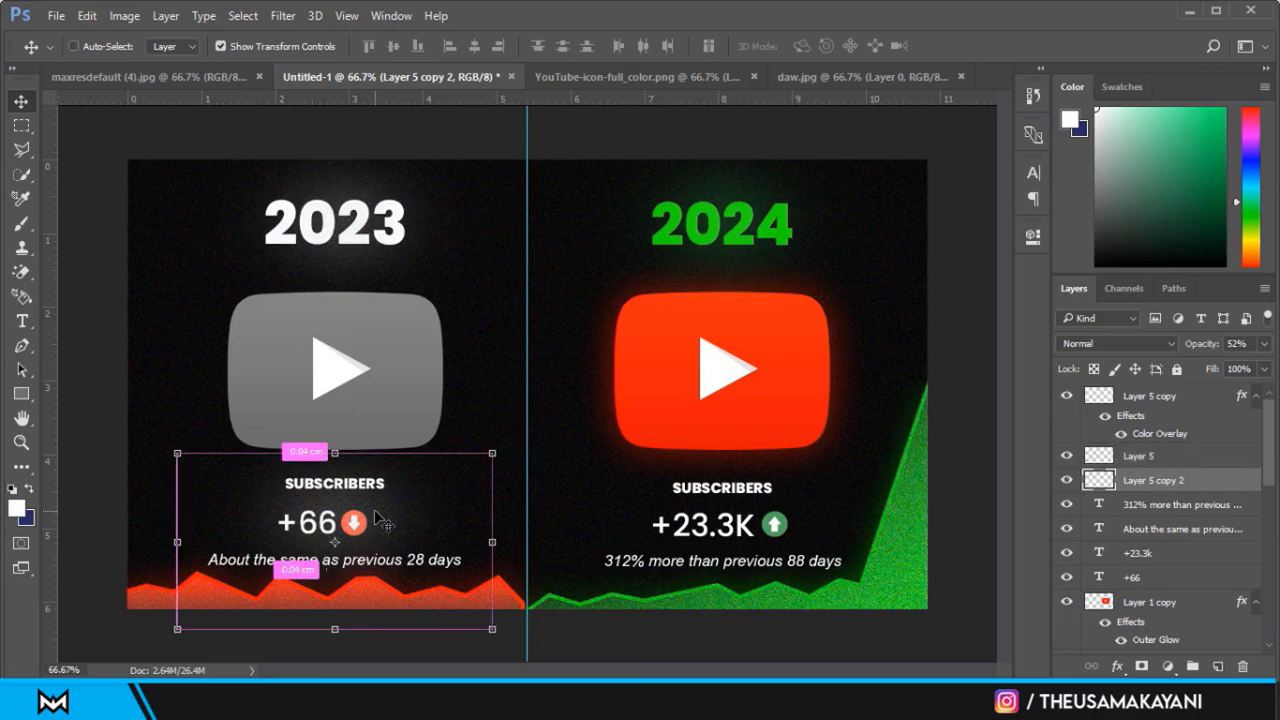
key("ctrl+bracketleft")
key("ctrl+bracketleft")
key("ctrl+bracketleft")
key("ctrl+bracketleft")
key("ctrl+bracketleft")
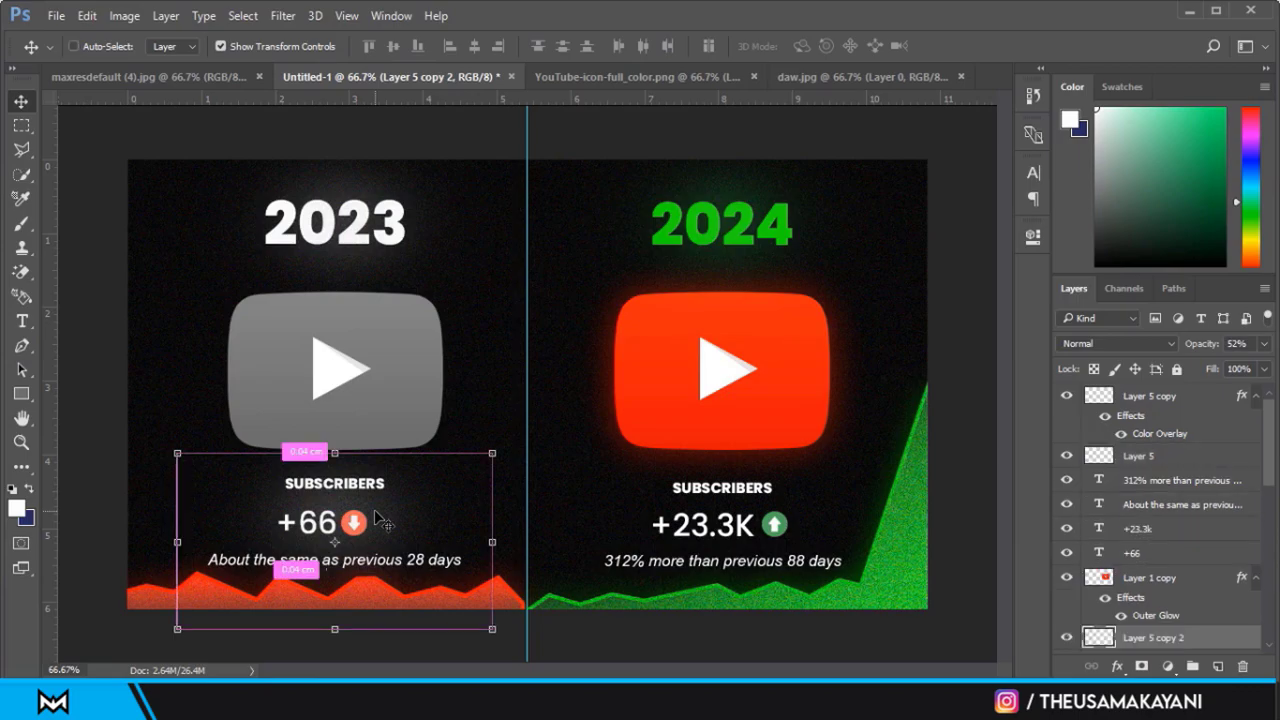
left_click(770, 634)
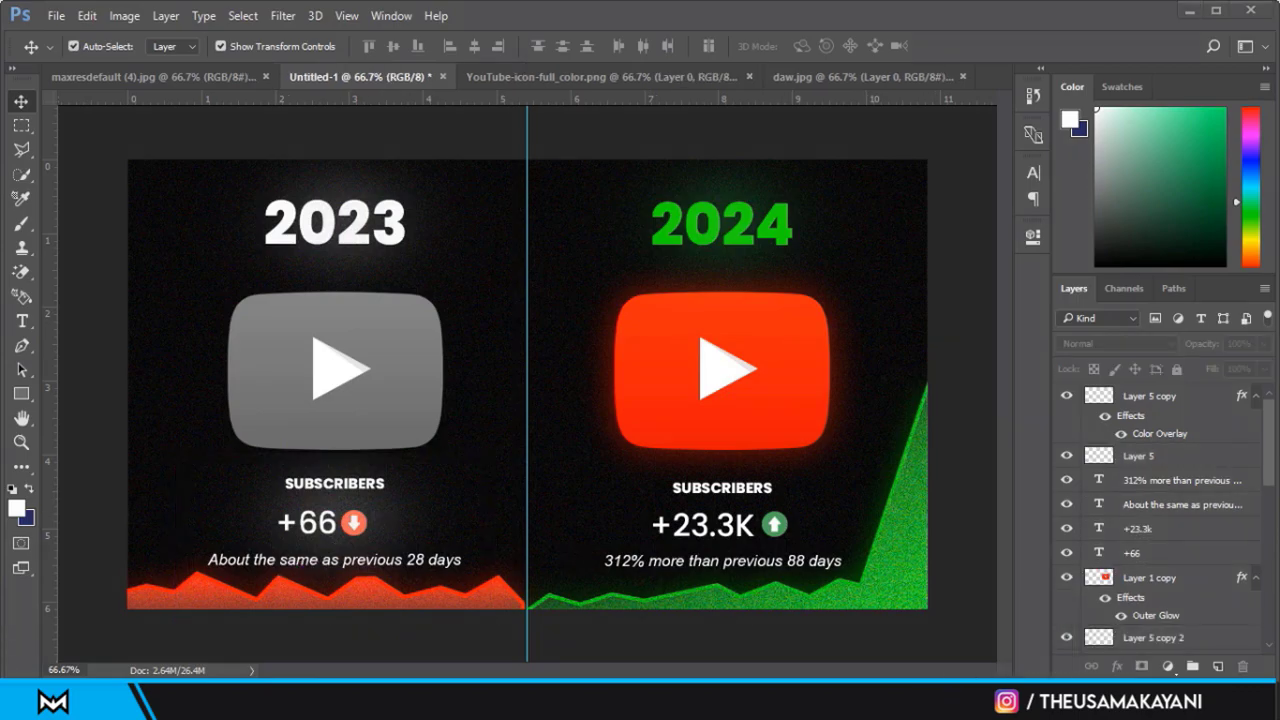
Copy that glow behind the 2024 stats, then view the maxresdefault (4).jpg reference.
left_click(390, 523)
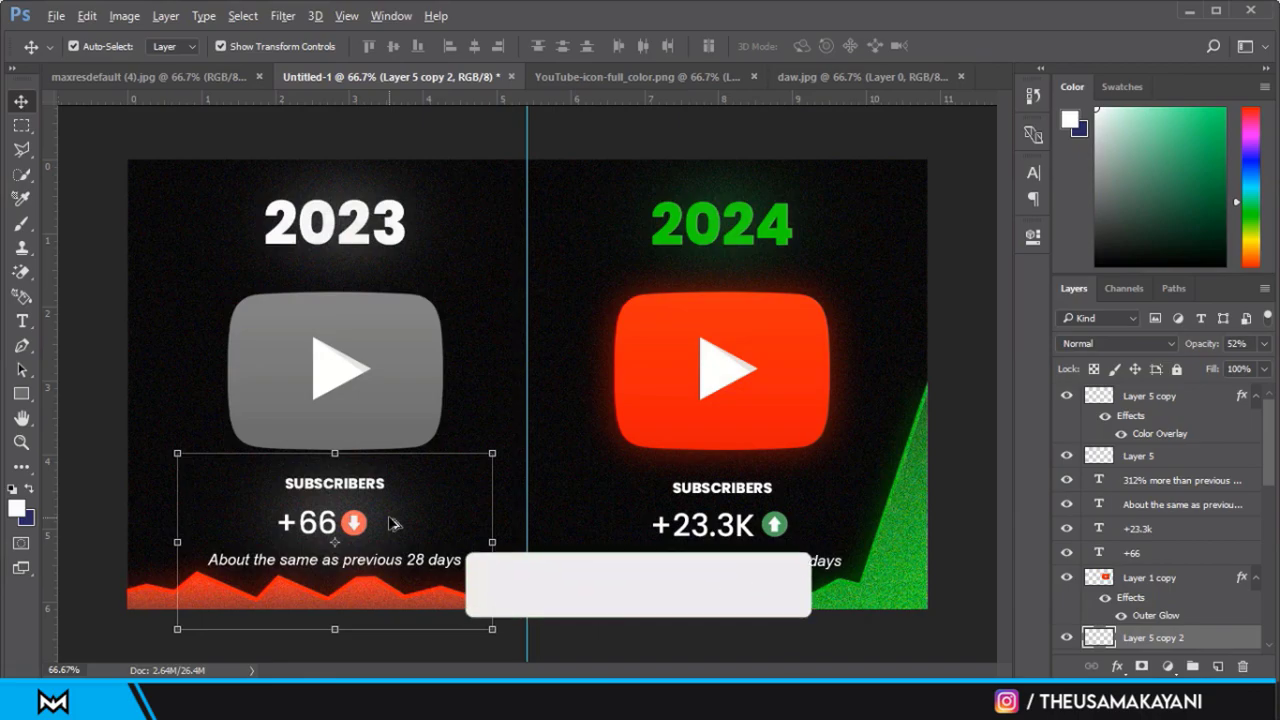
left_click_drag(392, 522, 772, 524)
left_click(955, 410)
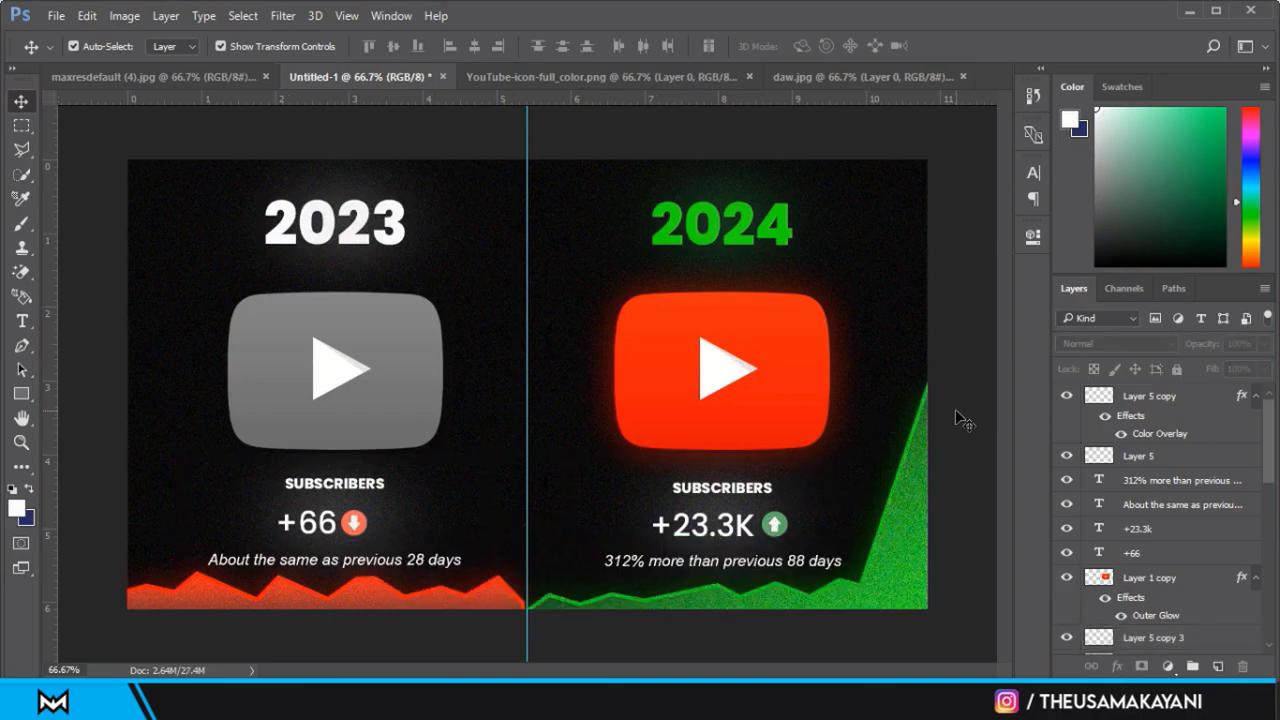
left_click(207, 74)
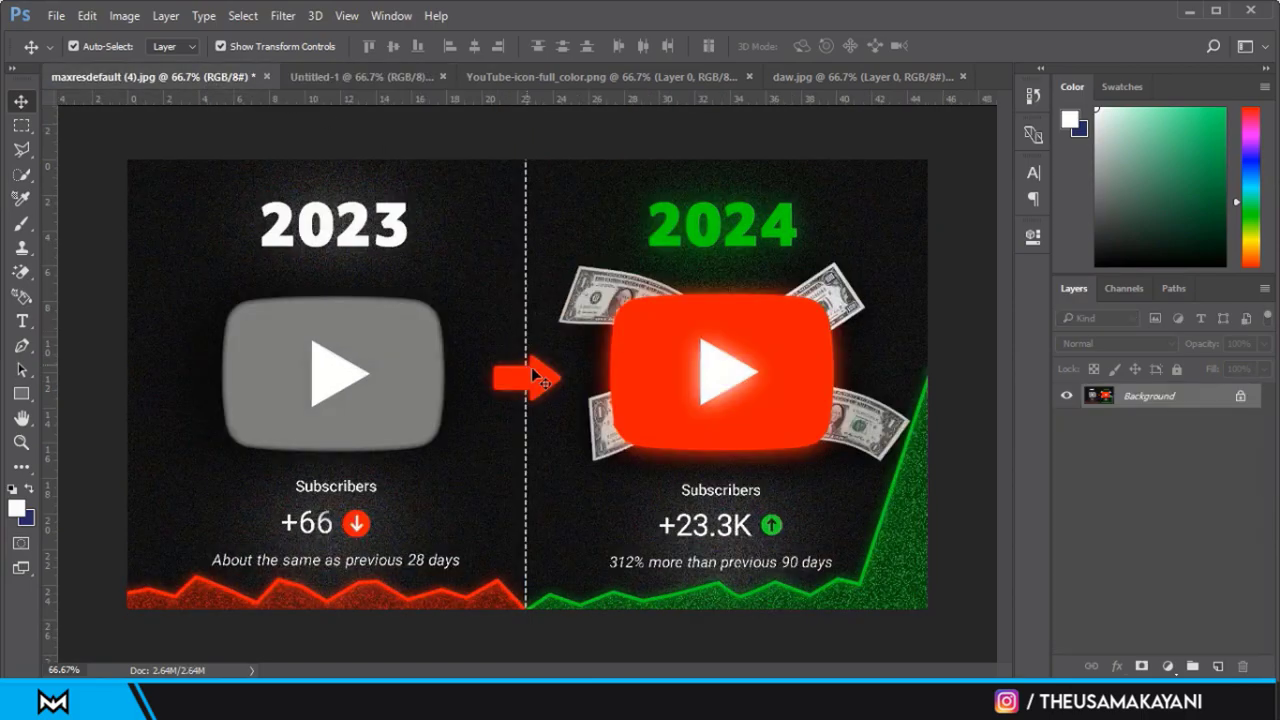
Open fwa-removebg-preview.png from the Data folder and move the dollar bill into Untitled-1.
left_click(393, 73)
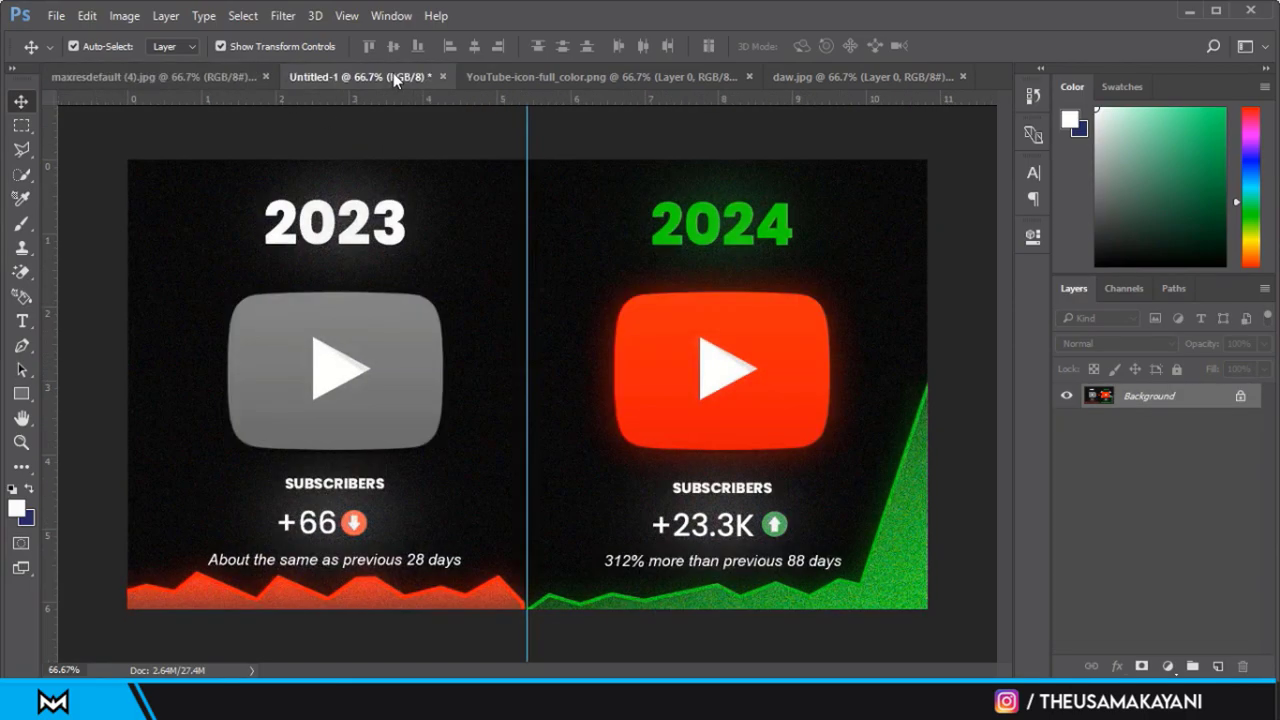
left_click(57, 16)
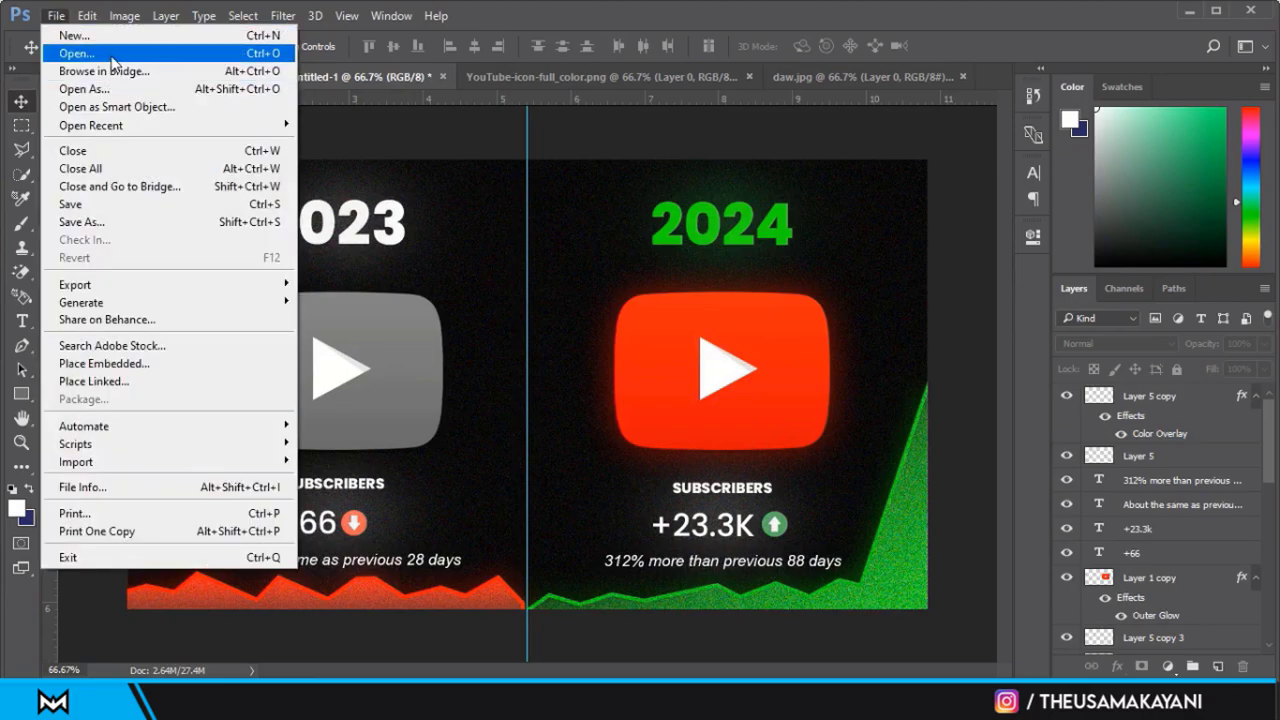
left_click(100, 54)
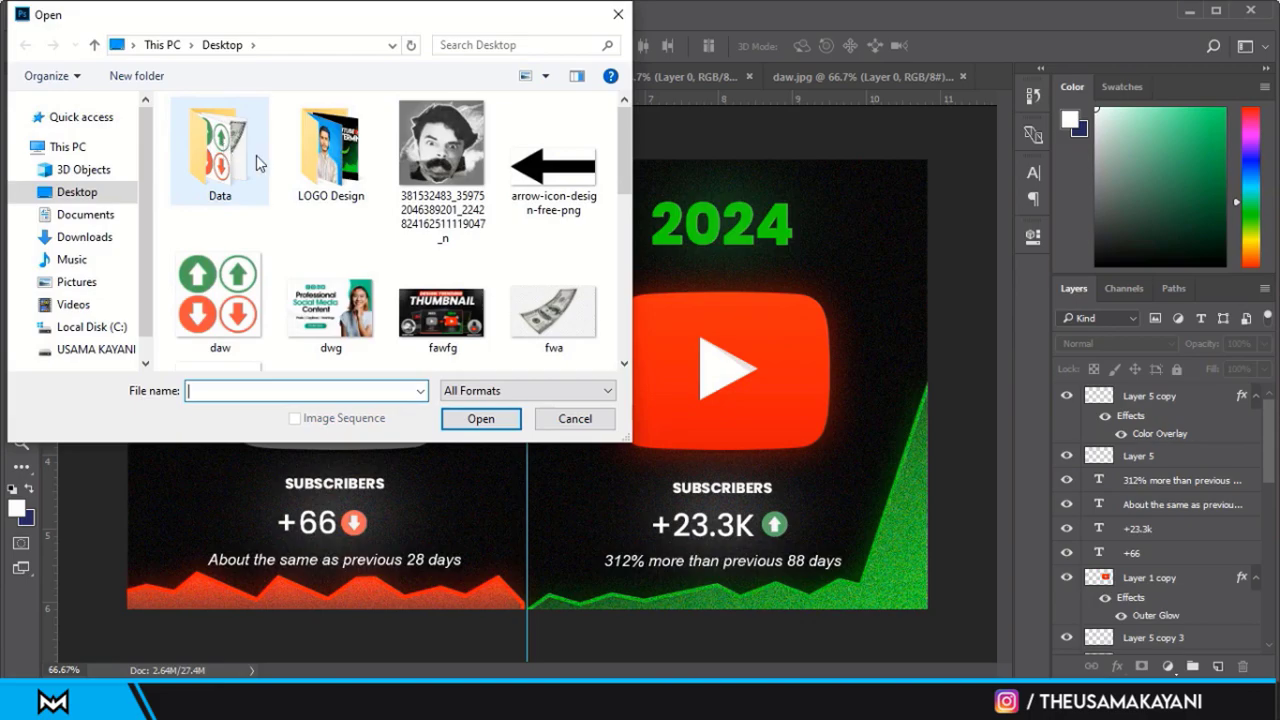
double_click(258, 163)
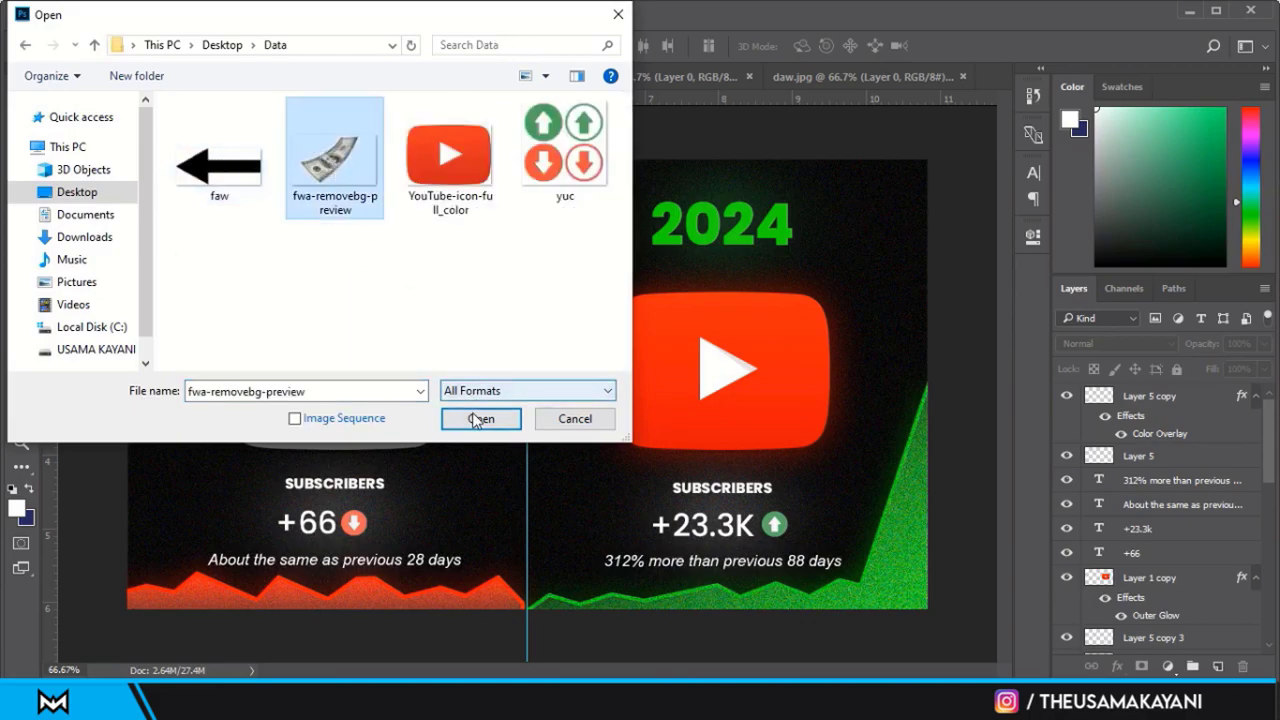
left_click(478, 418)
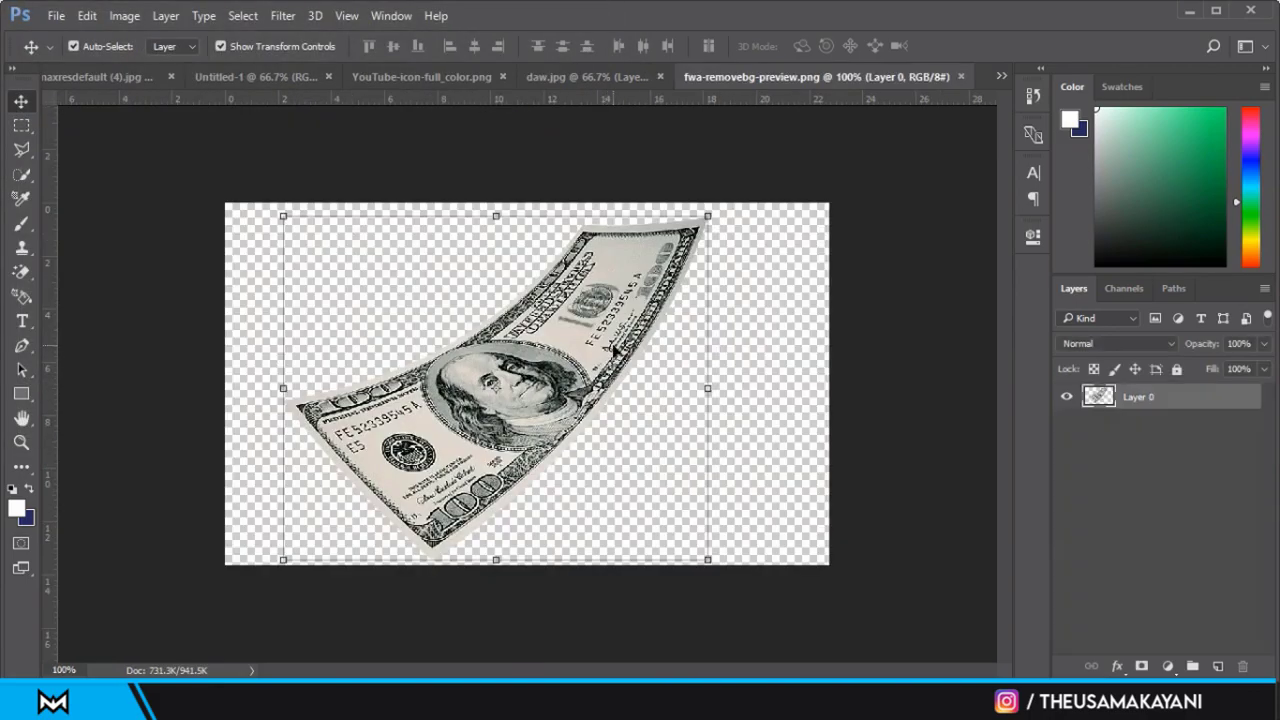
mouse_move(615, 350)
left_mouse_down()
mouse_move(238, 74)
mouse_move(552, 330)
left_mouse_up()
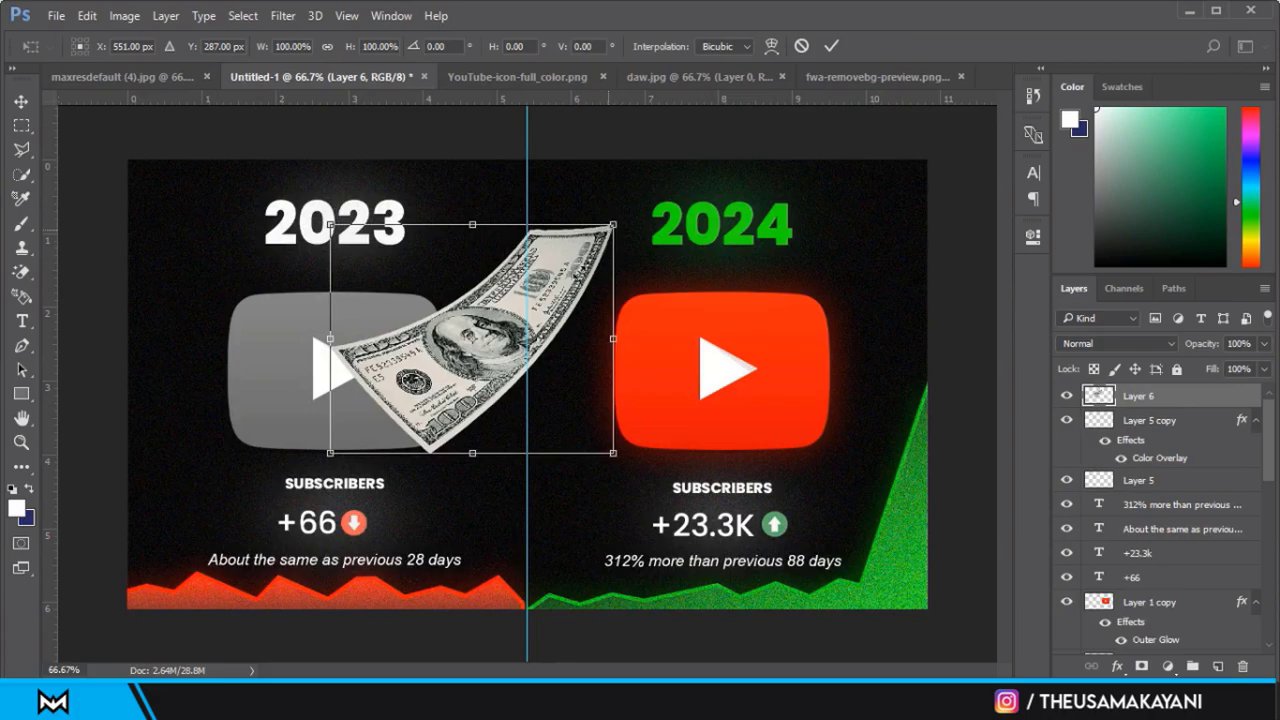
Shrink the dollar bill to about half size and stack it behind the red play icon.
mouse_move(615, 223)
left_mouse_down()
mouse_move(506, 350)
mouse_move(478, 352)
mouse_move(869, 297)
left_mouse_up()
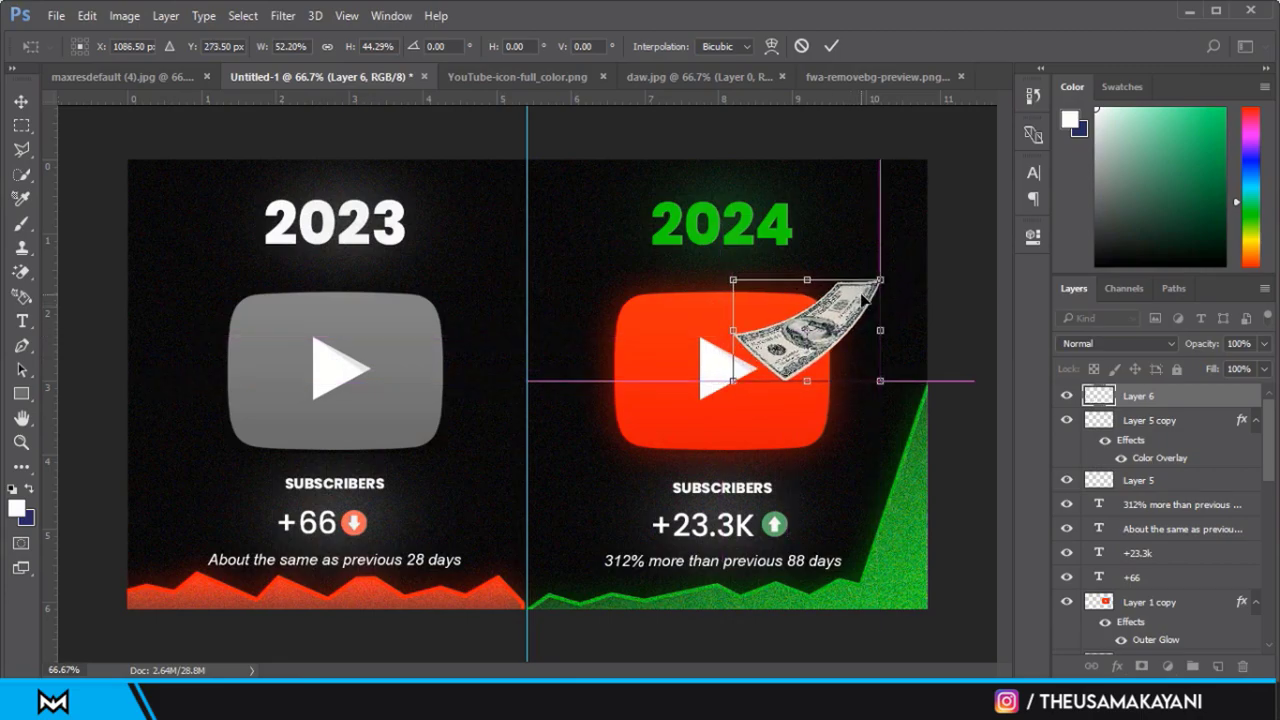
key("Return")
left_click(705, 421)
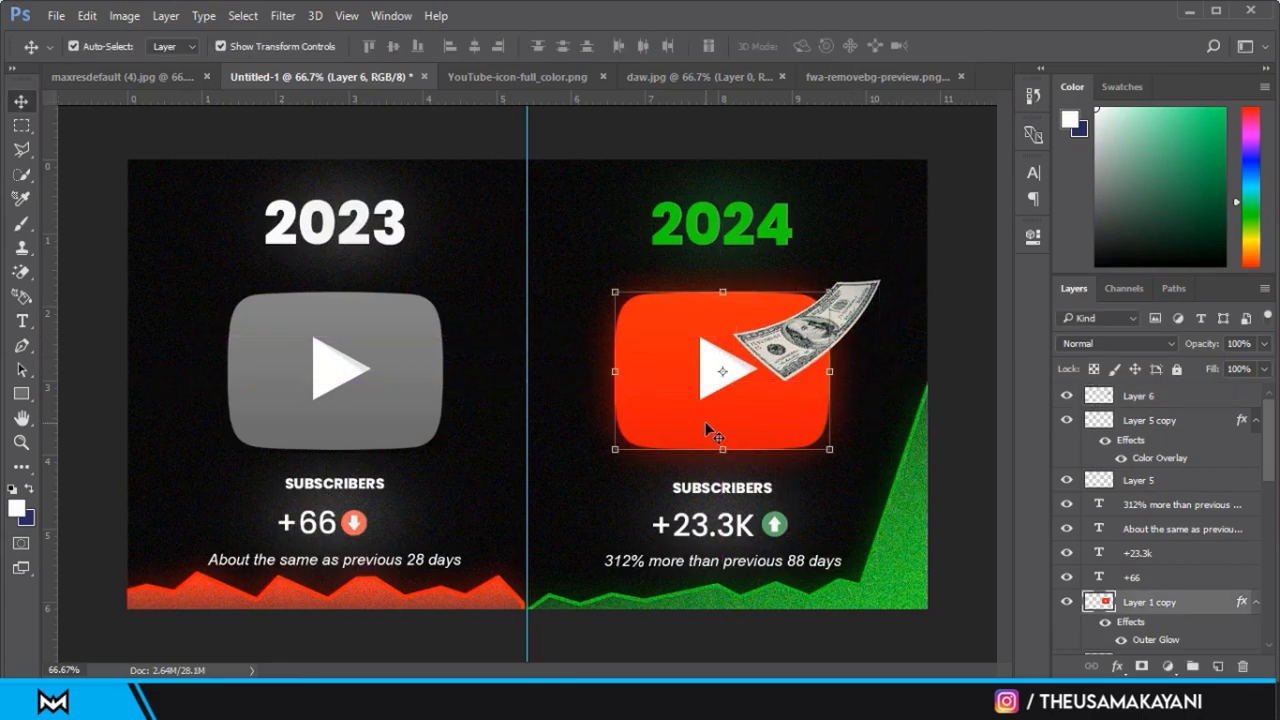
mouse_move(1209, 415)
left_mouse_down()
mouse_move(1196, 408)
mouse_move(1197, 640)
left_mouse_up()
key("ctrl+z")
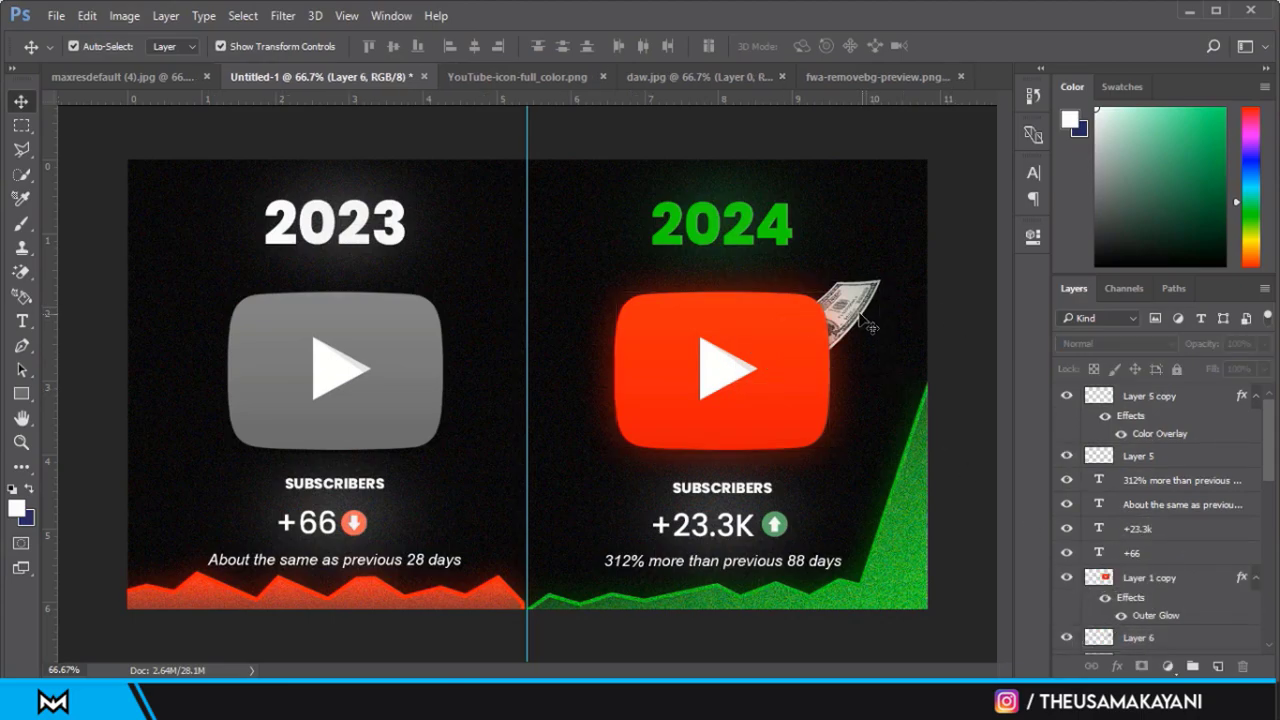
key("ctrl+z")
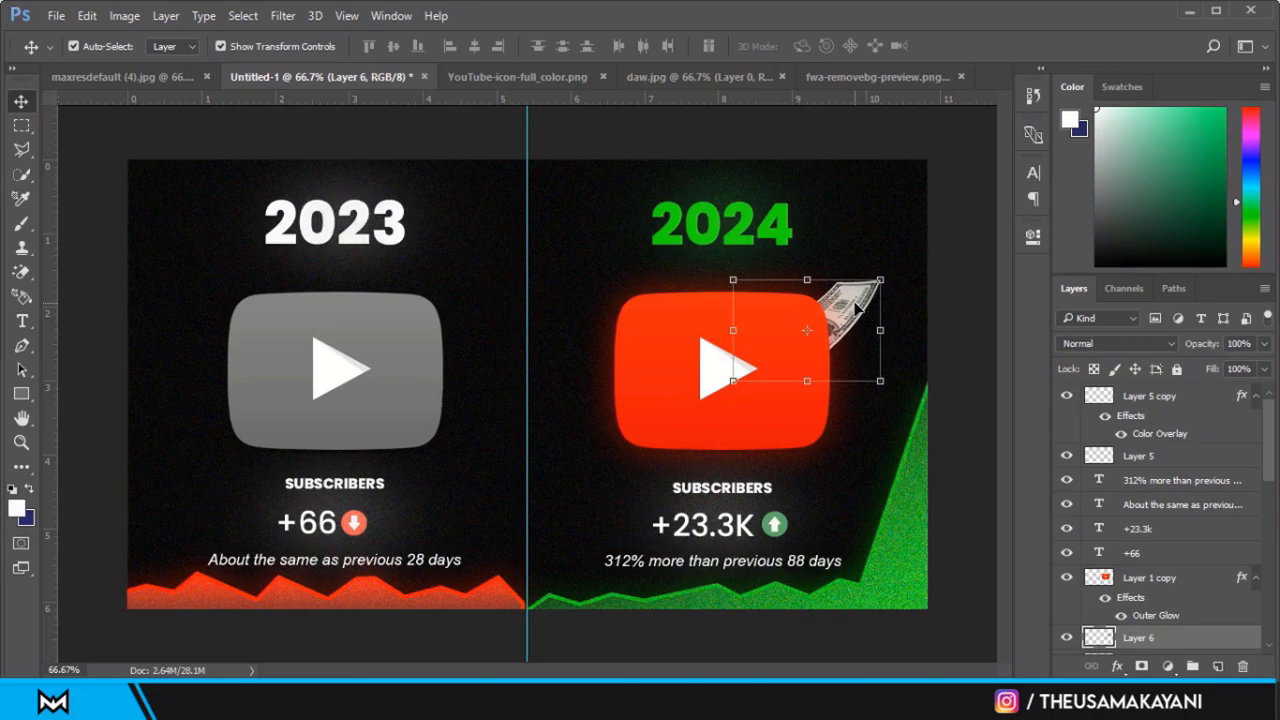
key("ctrl+z")
key("ctrl+z")
Place a copy of the bill left of the red icon, tilted about 44 degrees.
left_click_drag(857, 308, 670, 383)
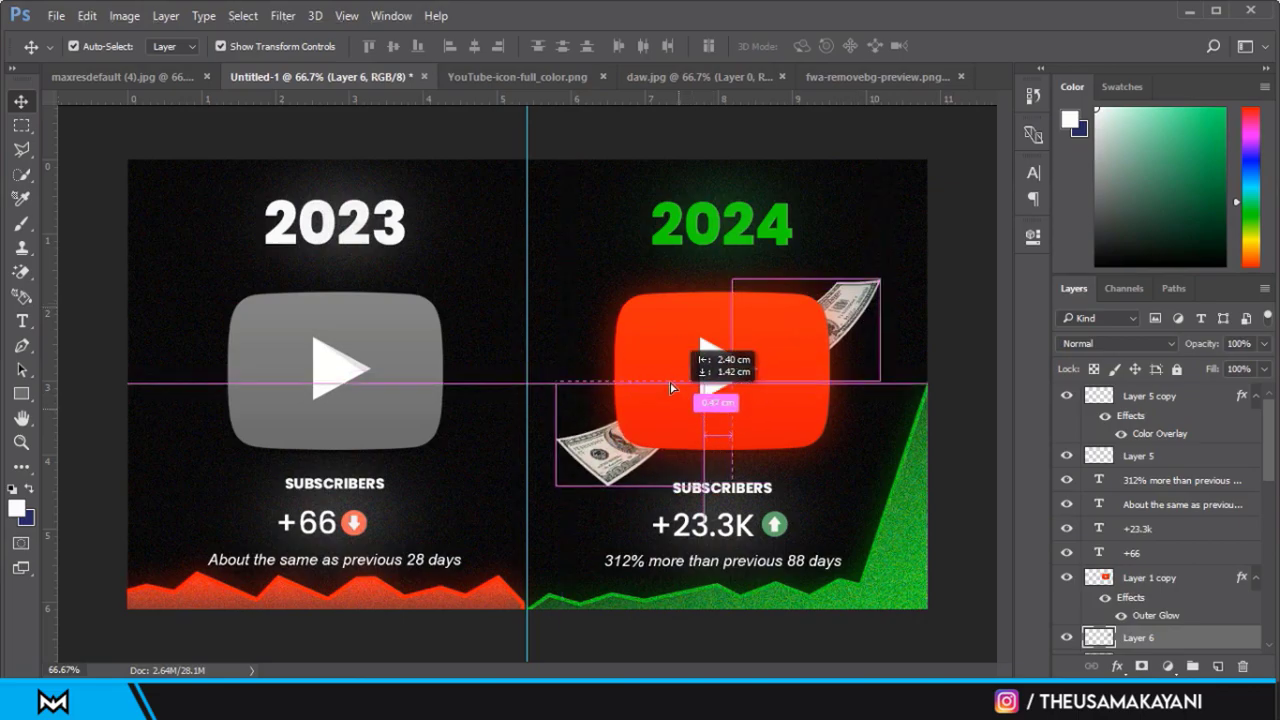
left_click_drag(670, 383, 654, 290)
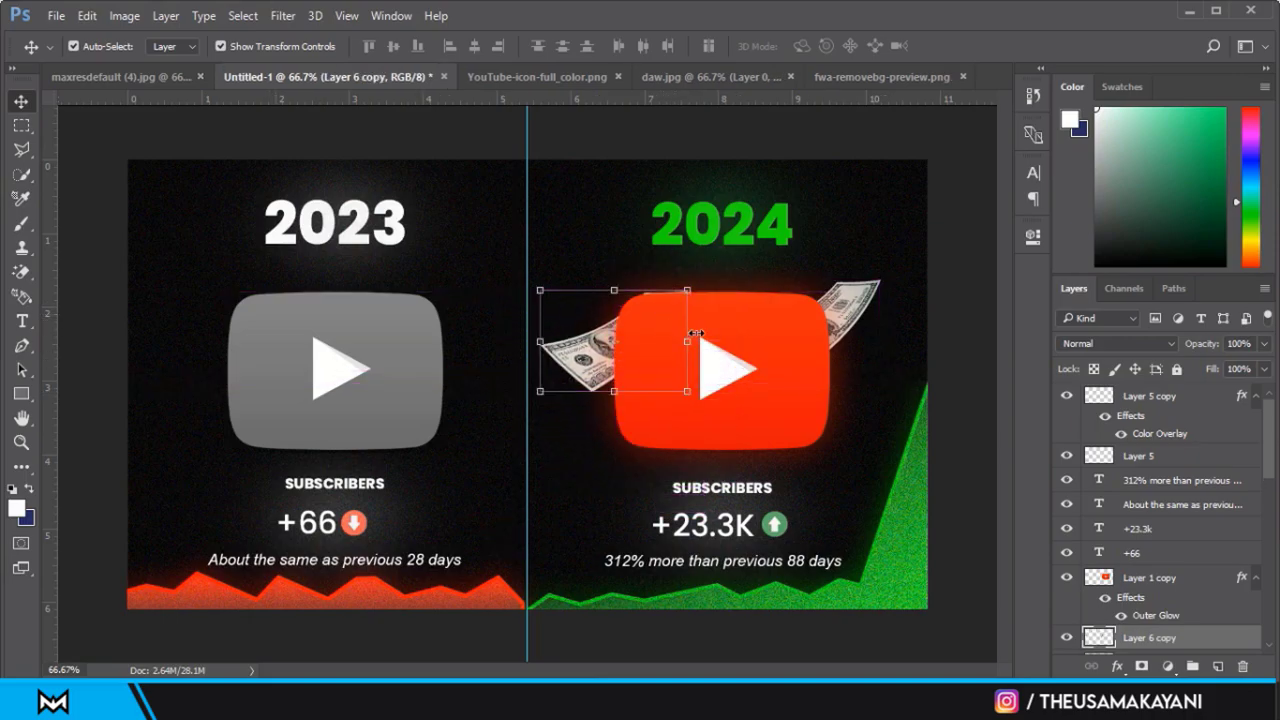
left_click_drag(714, 338, 675, 412)
left_click_drag(586, 345, 582, 333)
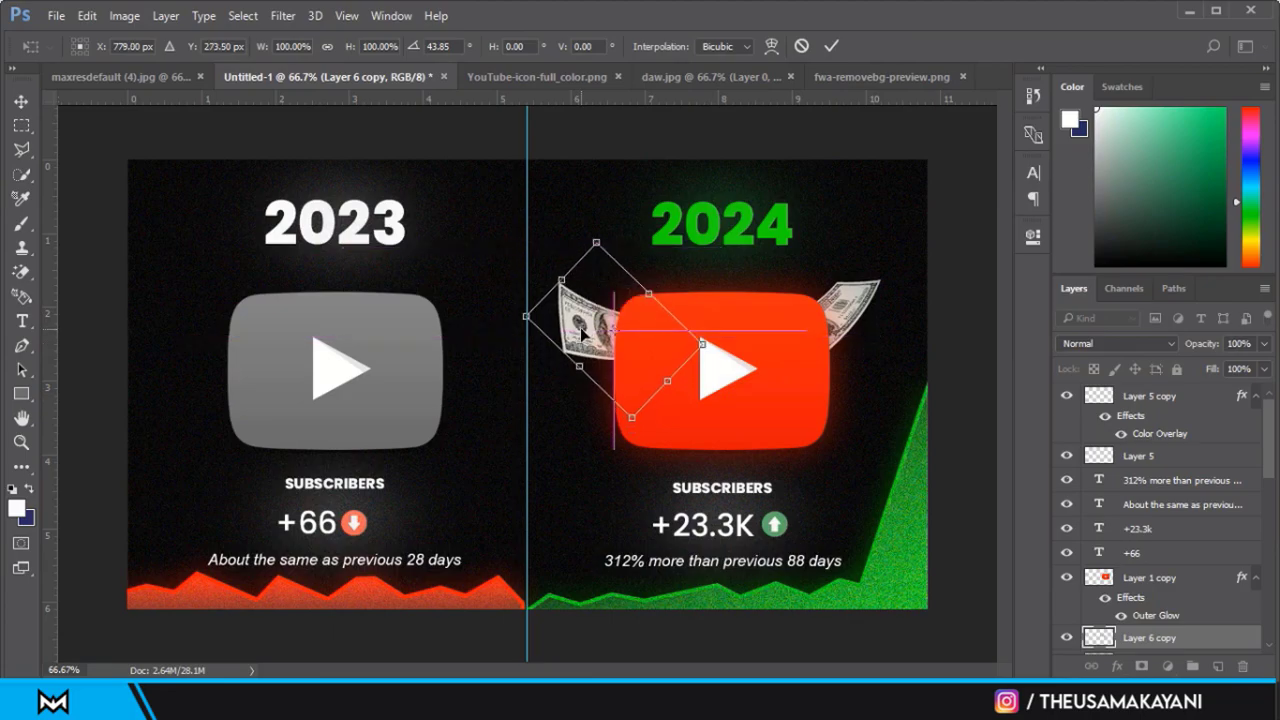
key("Return")
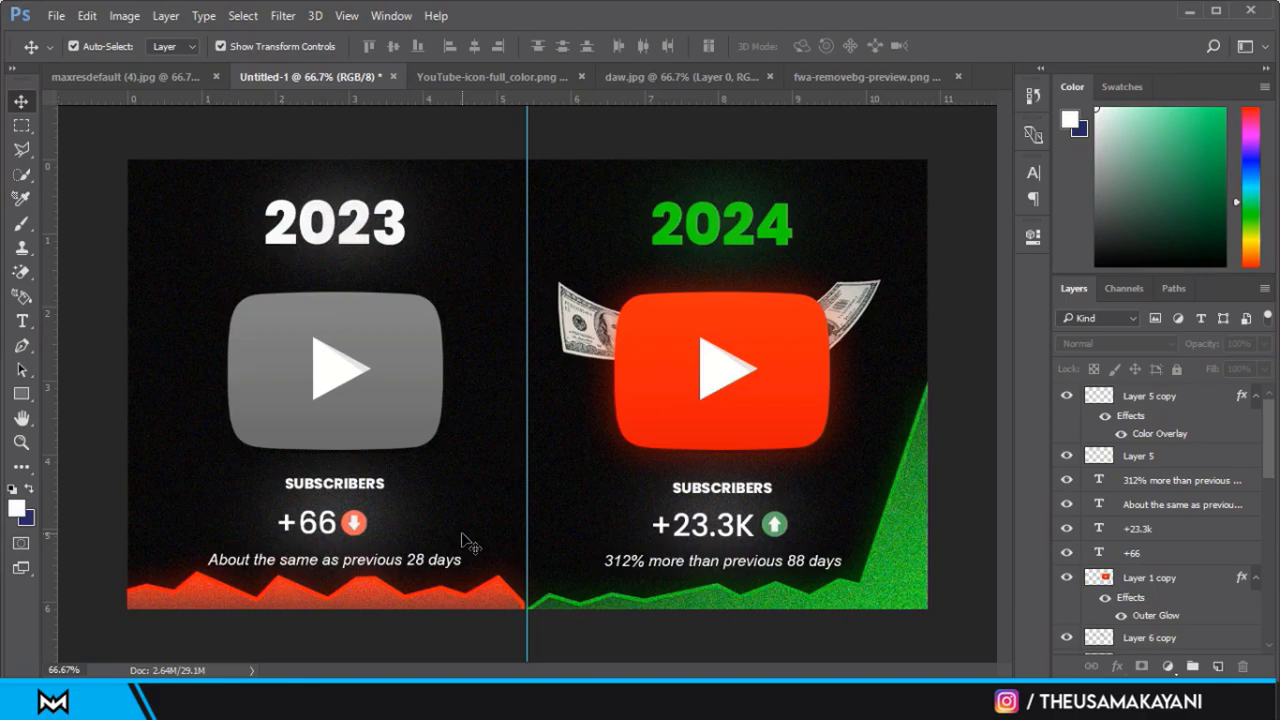
left_click(21, 393)
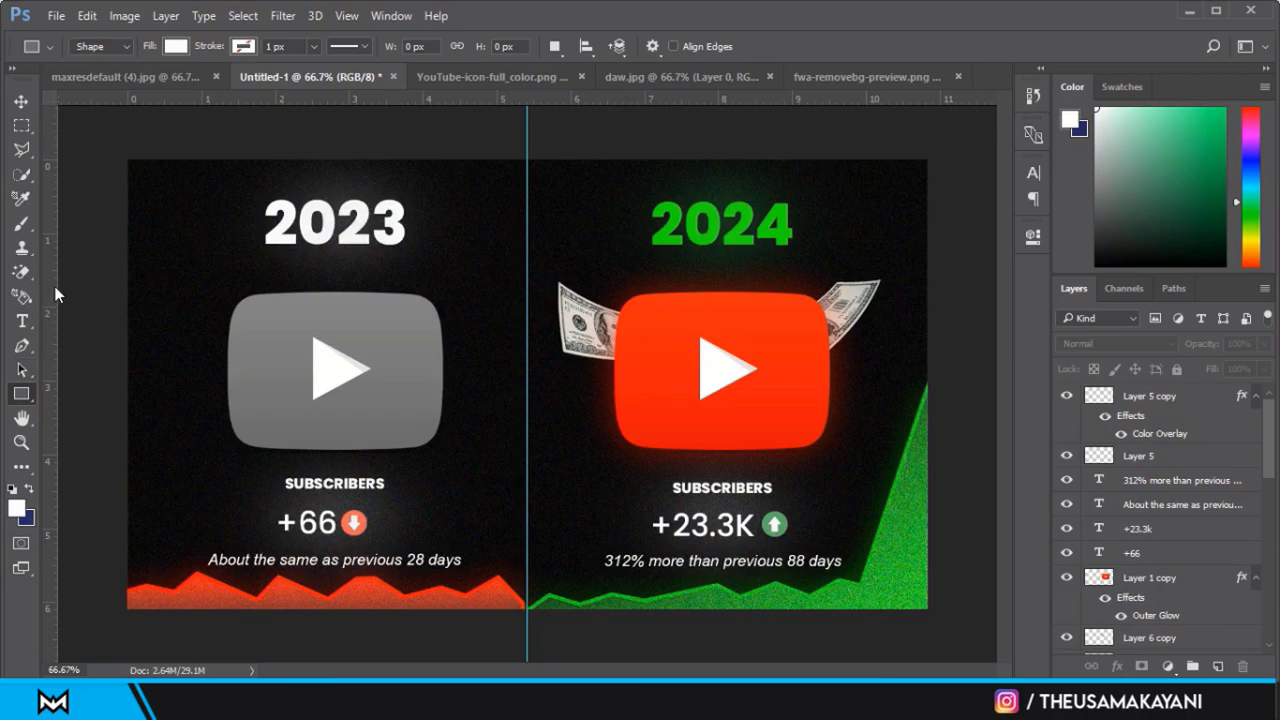
left_click(23, 333)
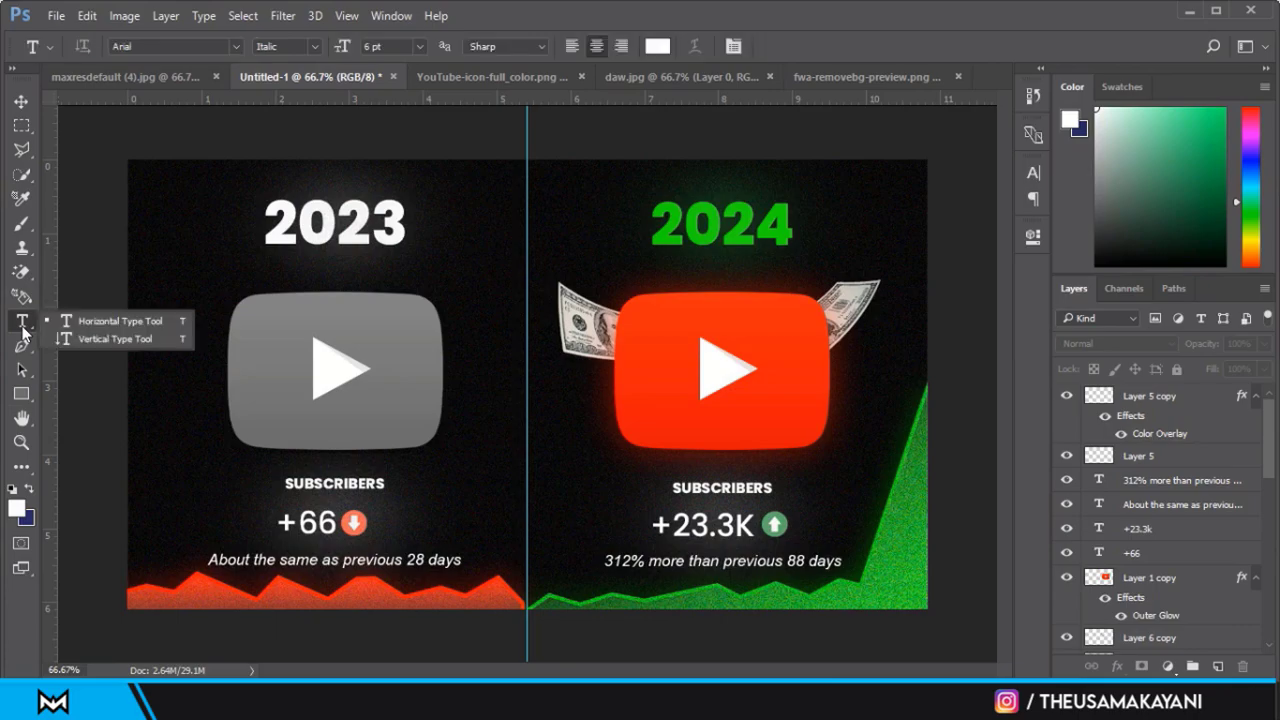
left_click(22, 326)
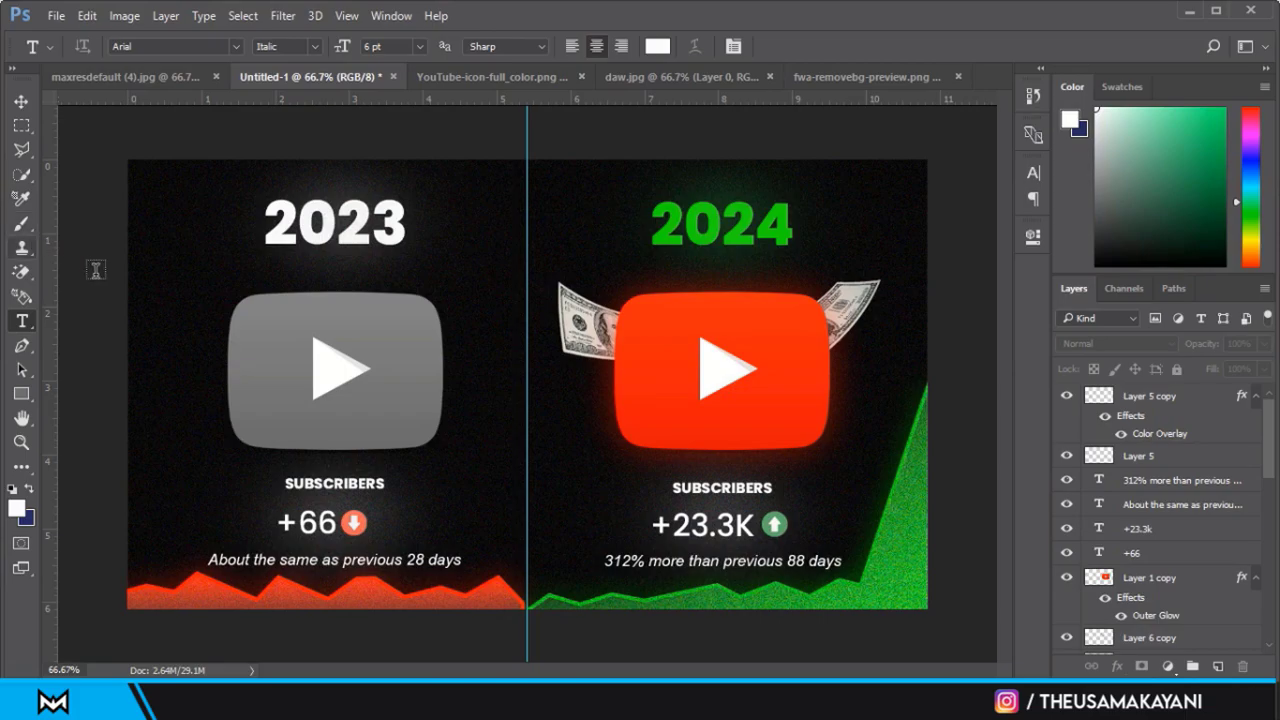
left_click(22, 103)
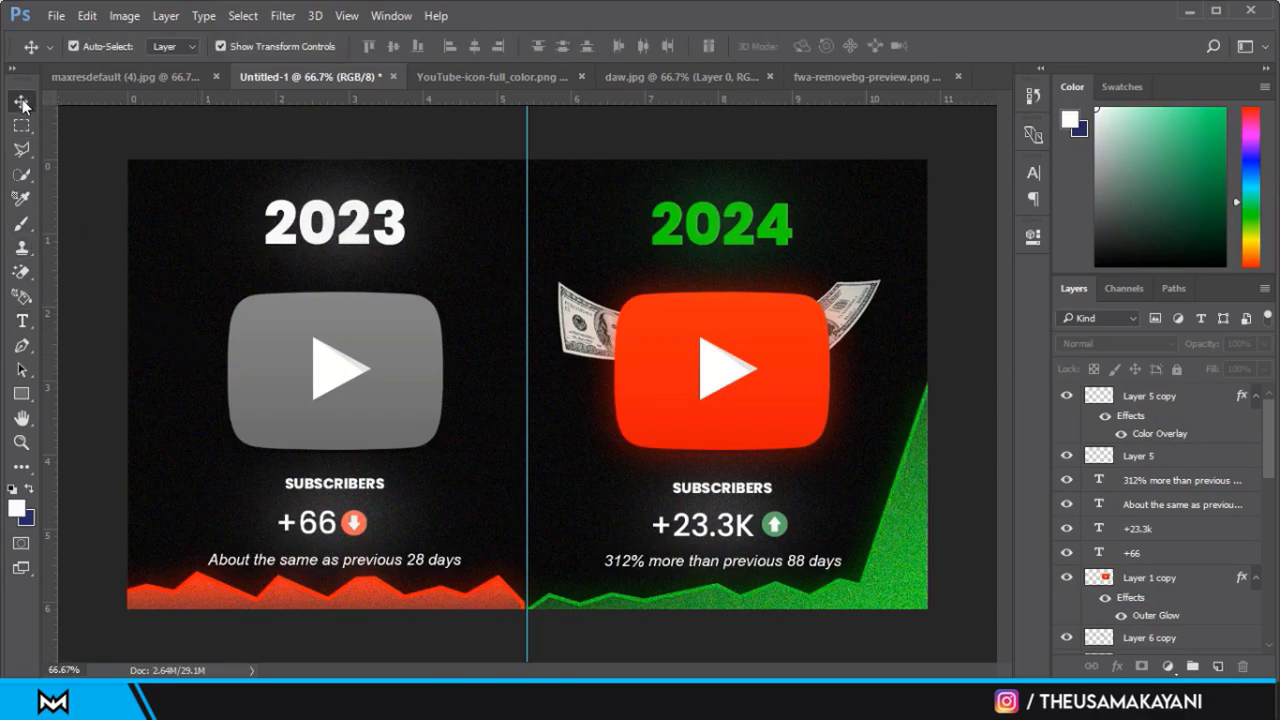